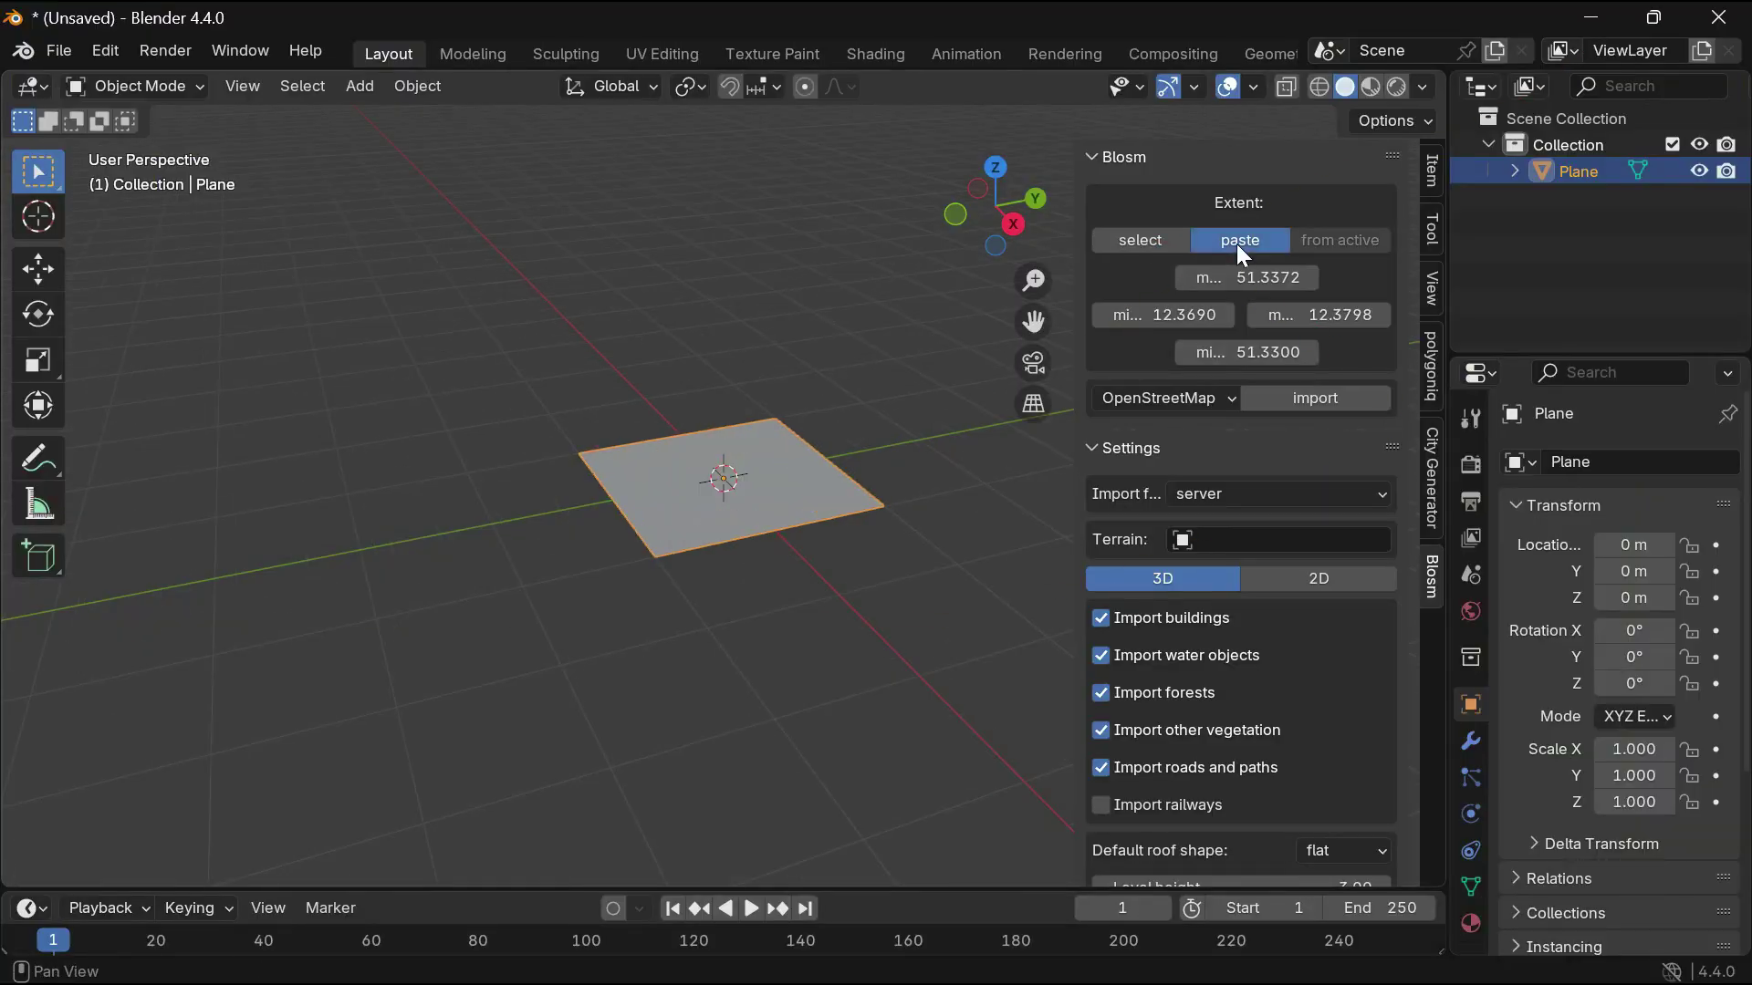
Step: Paste the Palm Jumeirah map extent into Blosm and import its OpenStreetMap data
click(1239, 246)
click(1328, 406)
mouse_move(934, 265)
middle_down()
mouse_move(1016, 270)
mouse_move(1106, 648)
middle_up()
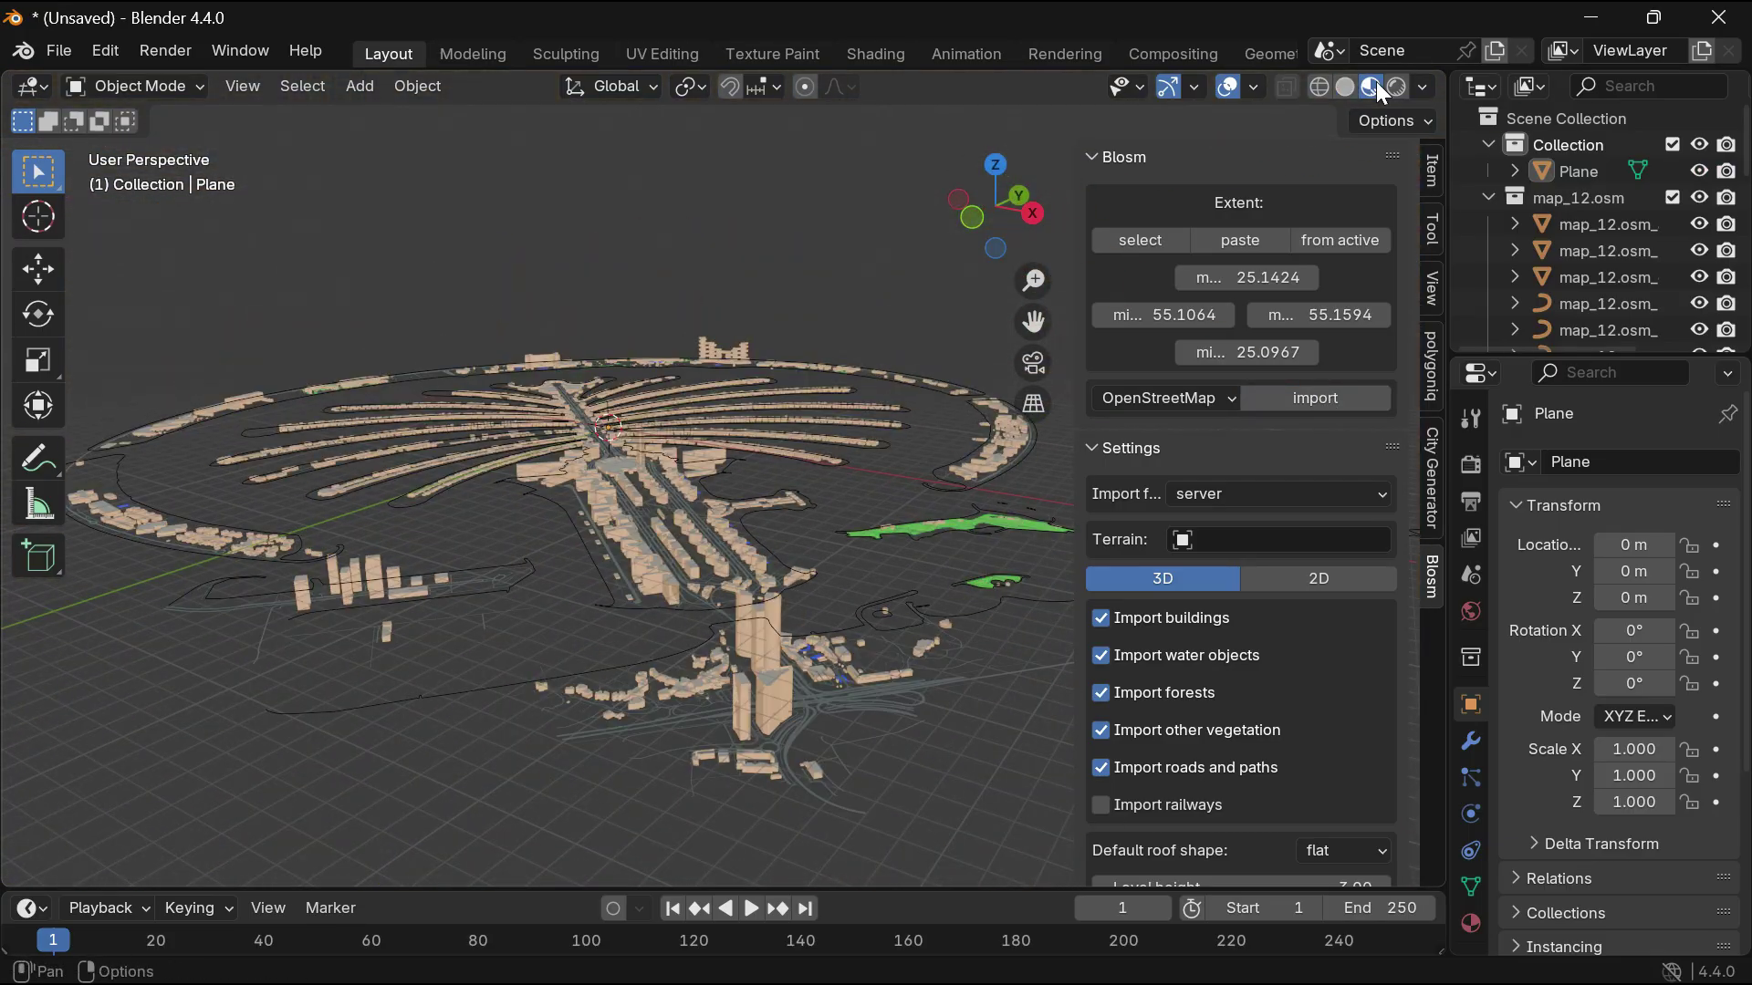
Step: Hide the sidebar and inspect the imported island in Solid shading from a high overview
key(n)
mouse_move(1393, 179)
mouse_down()
mouse_move(1396, 239)
mouse_move(1240, 517)
mouse_up()
click(1344, 86)
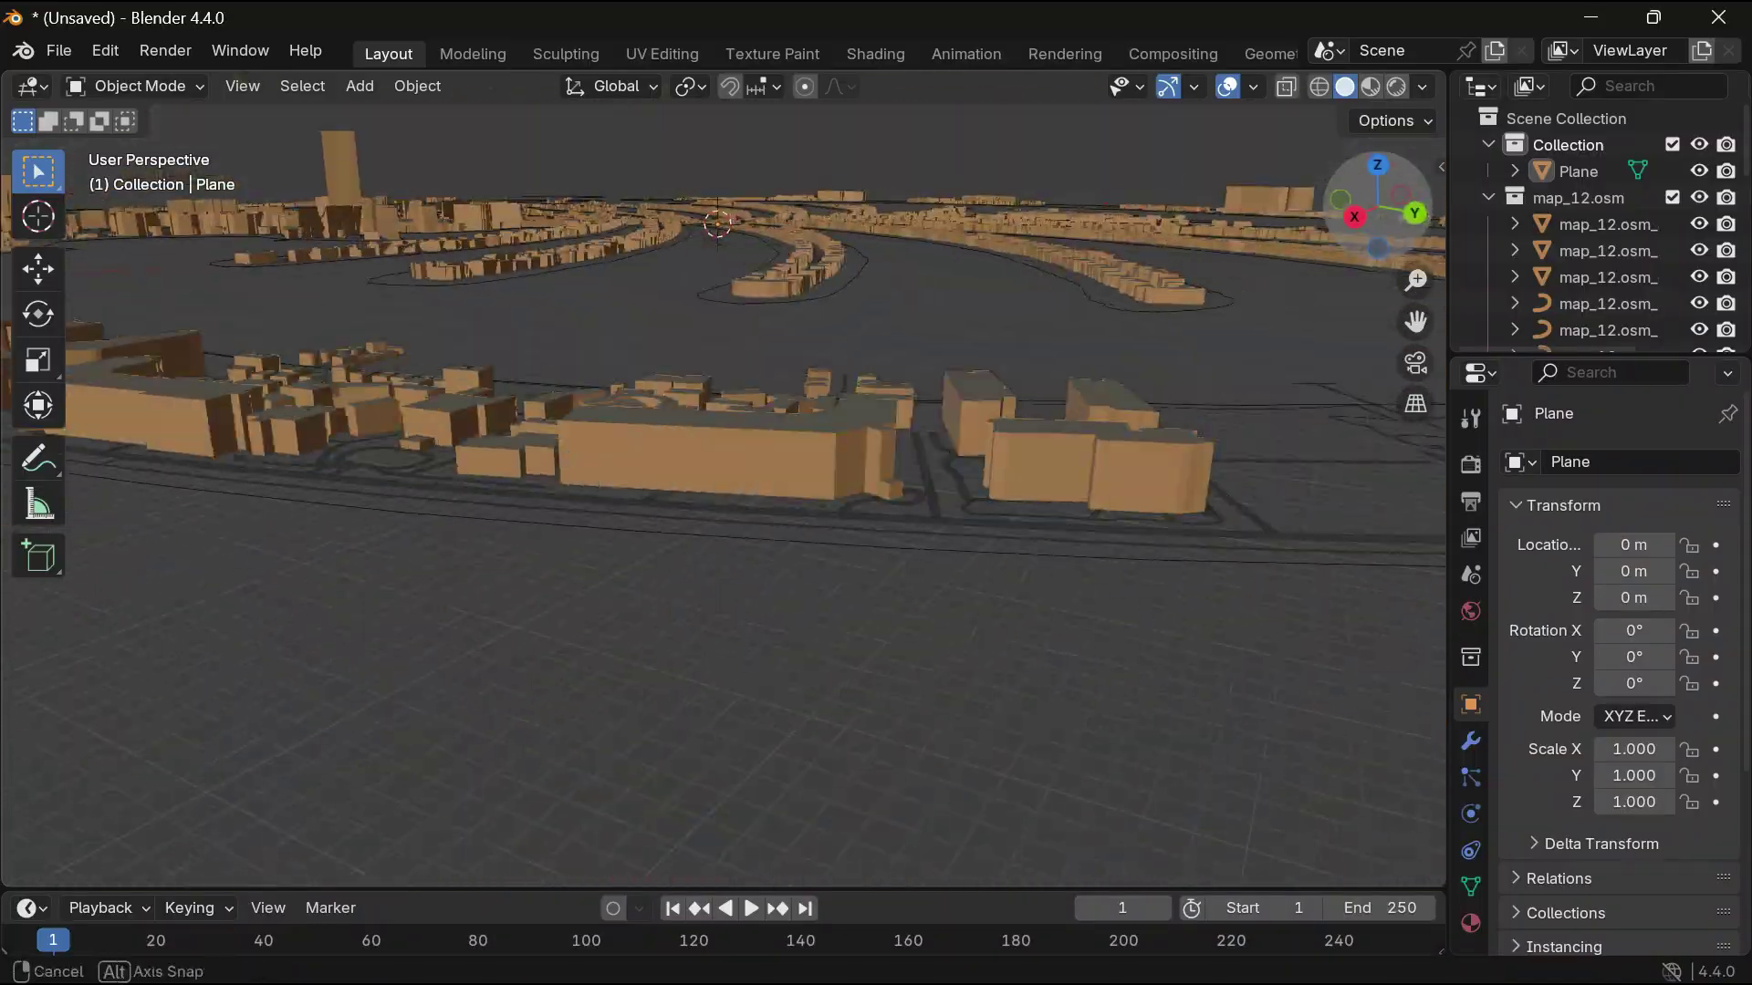
drag(1240, 517, 1203, 250)
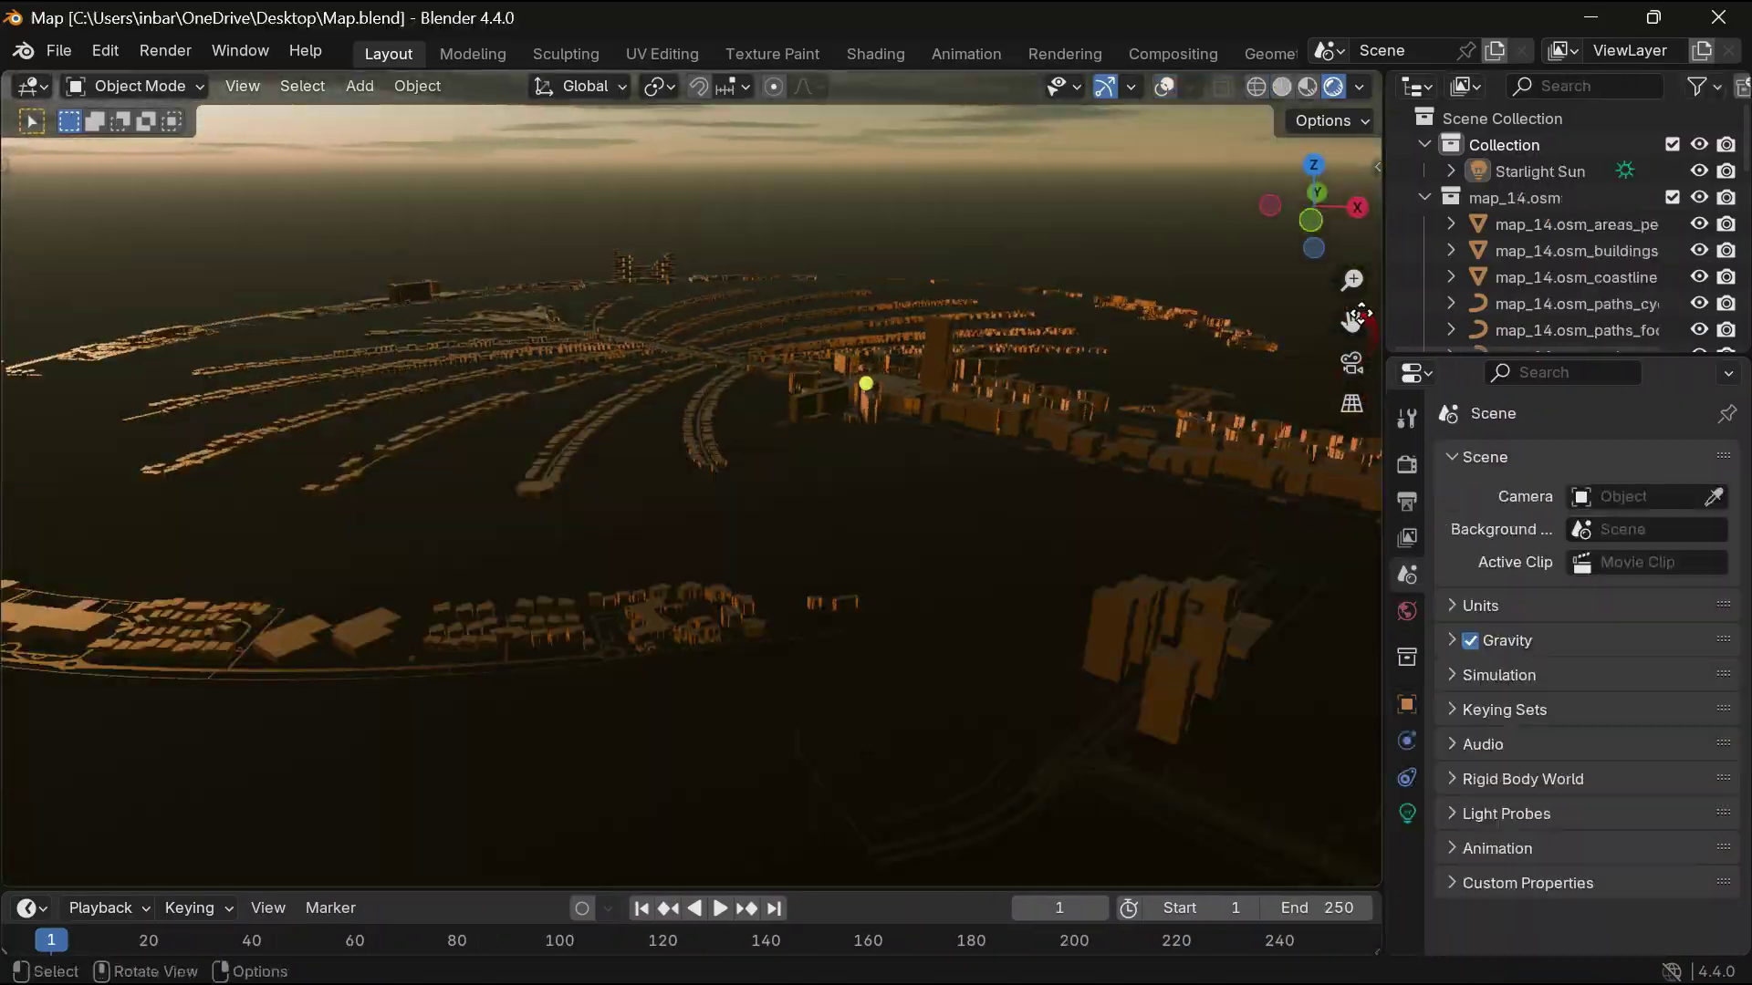
drag(1360, 315, 1257, 313)
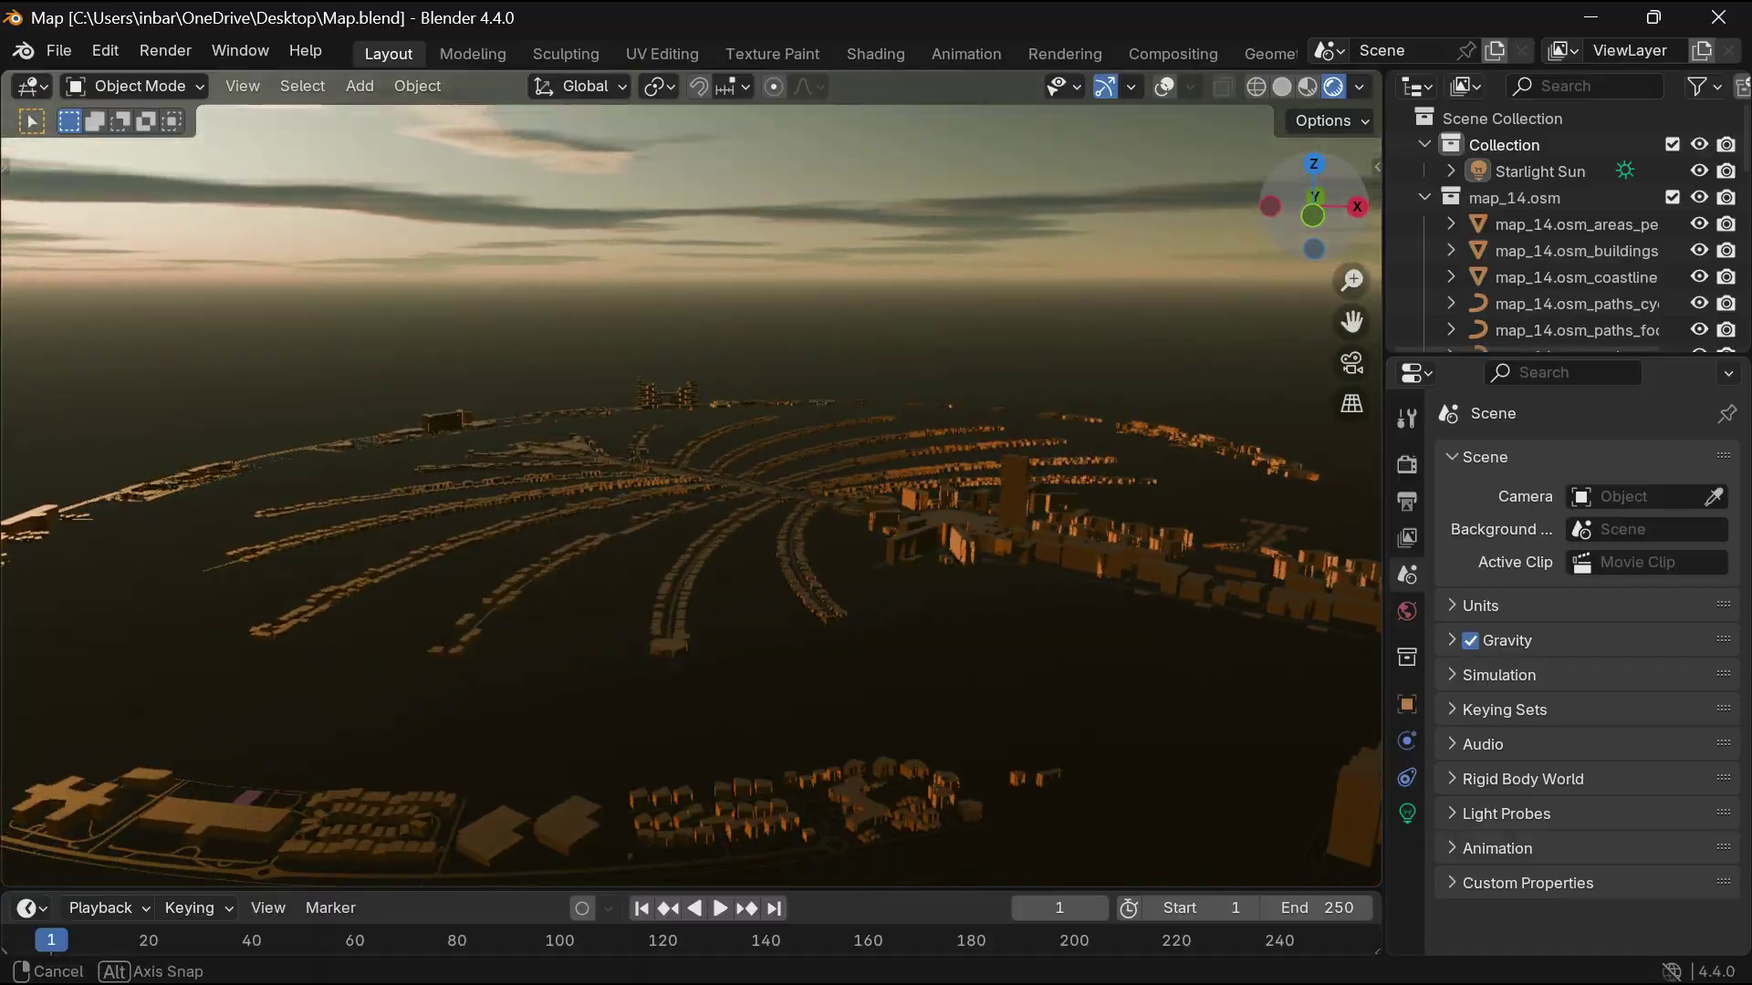
Step: Reorient over the palm island and widen the 3D view over the outliner and properties
key(n)
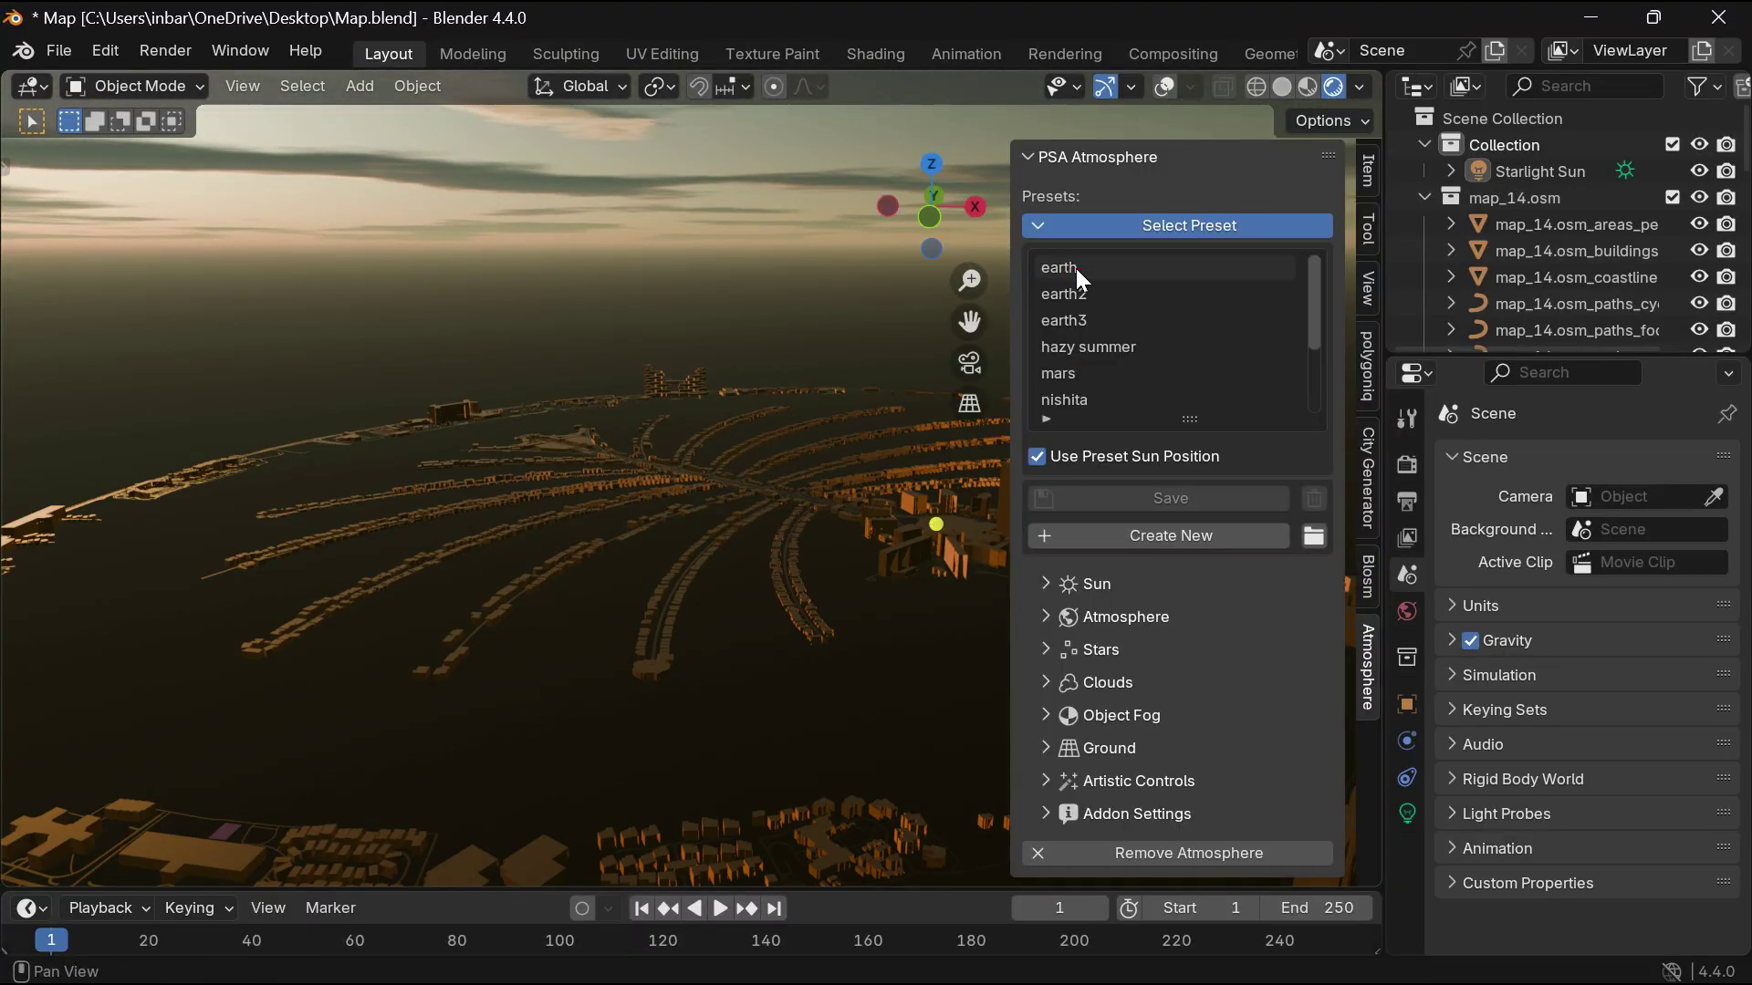
key(n)
middle_drag(1322, 266, 1237, 464)
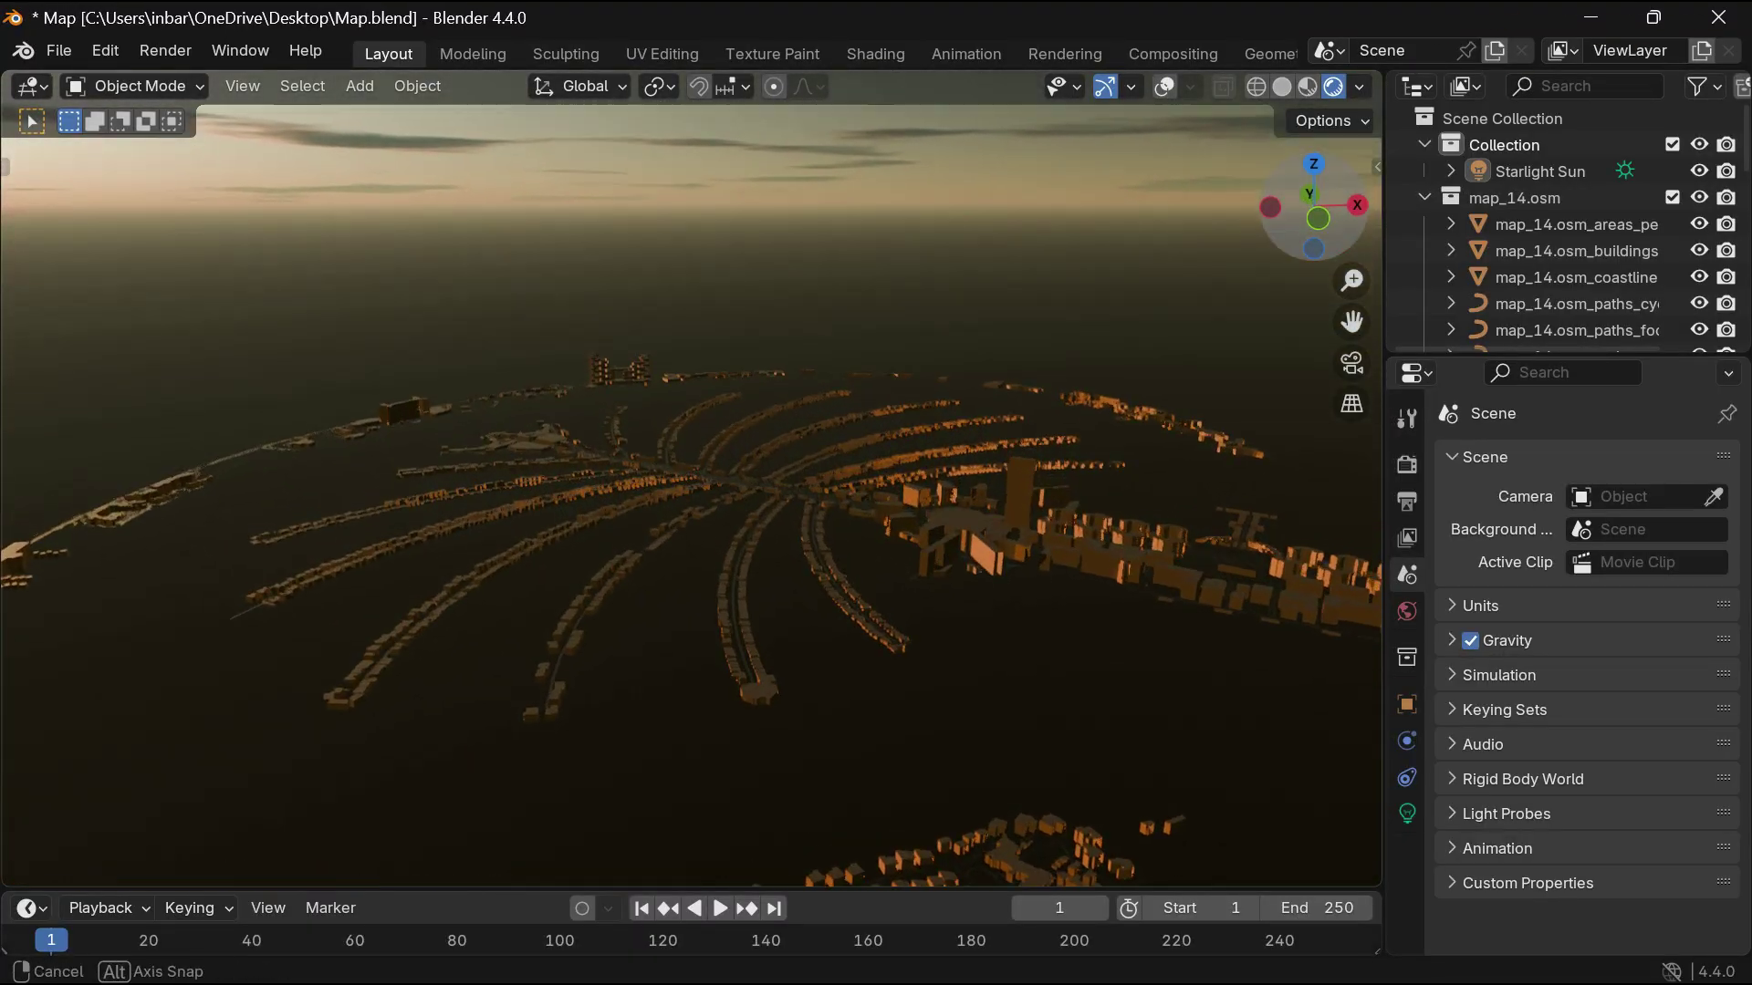
drag(1384, 450, 1731, 451)
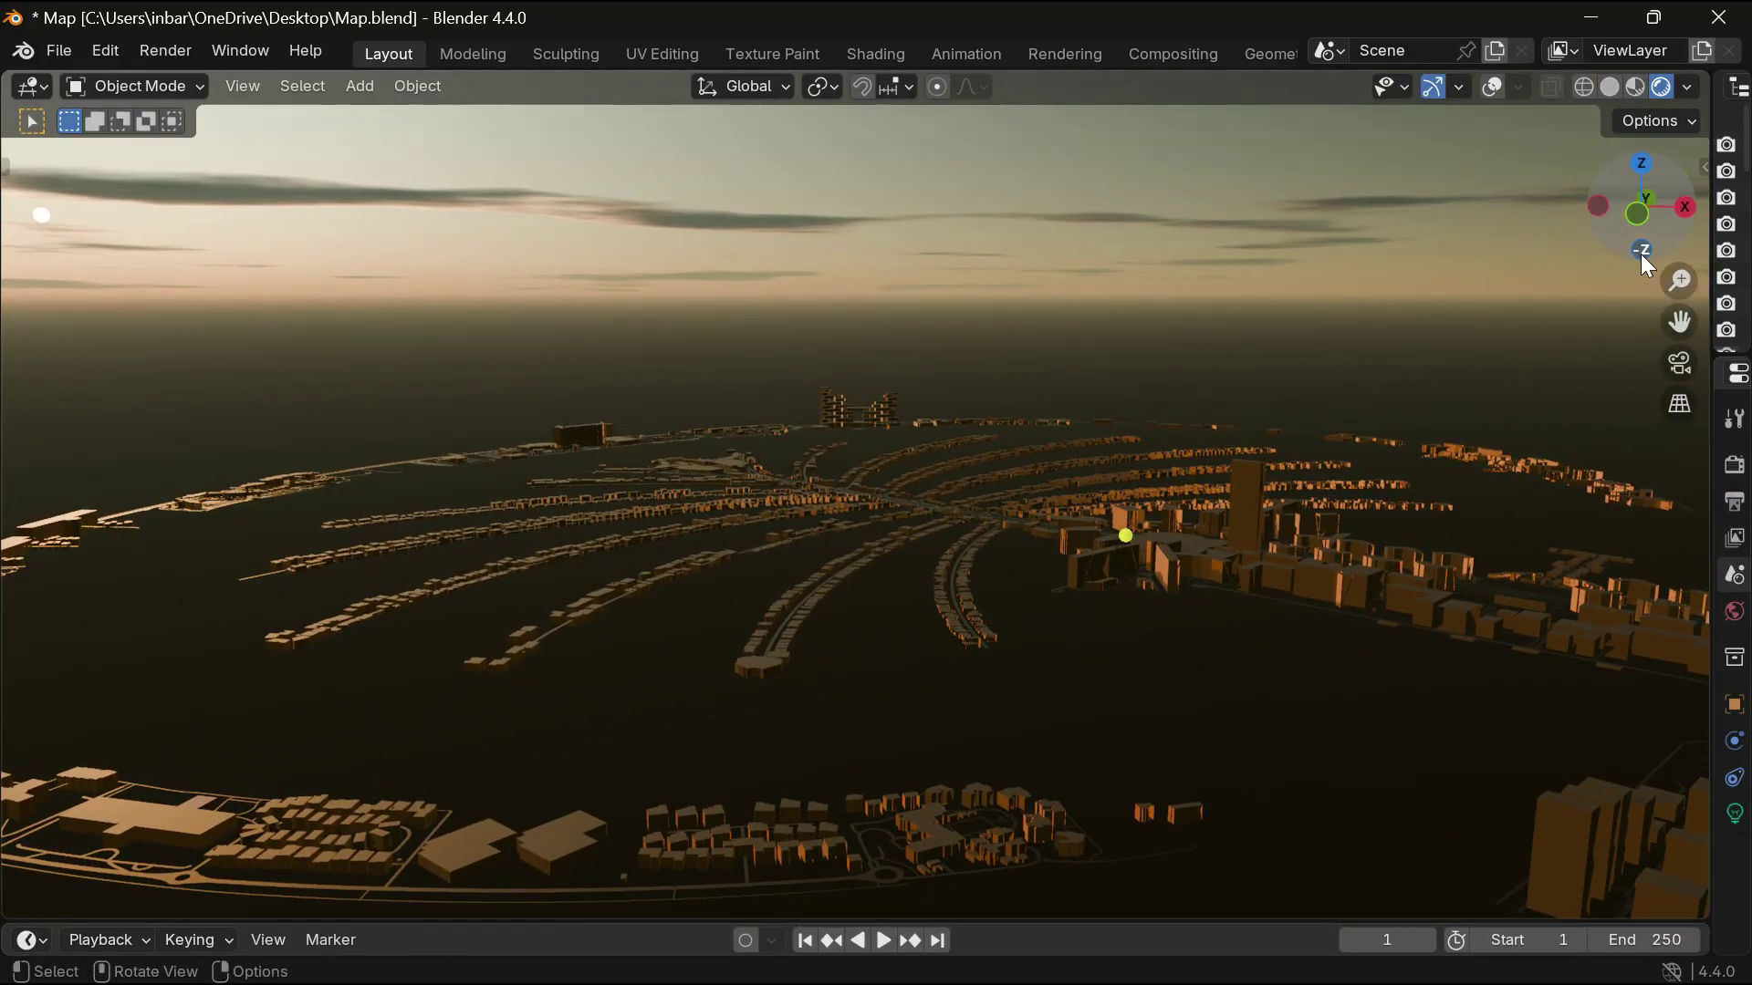
scroll(1480, 391, up, 1)
scroll(1480, 391, up, 1)
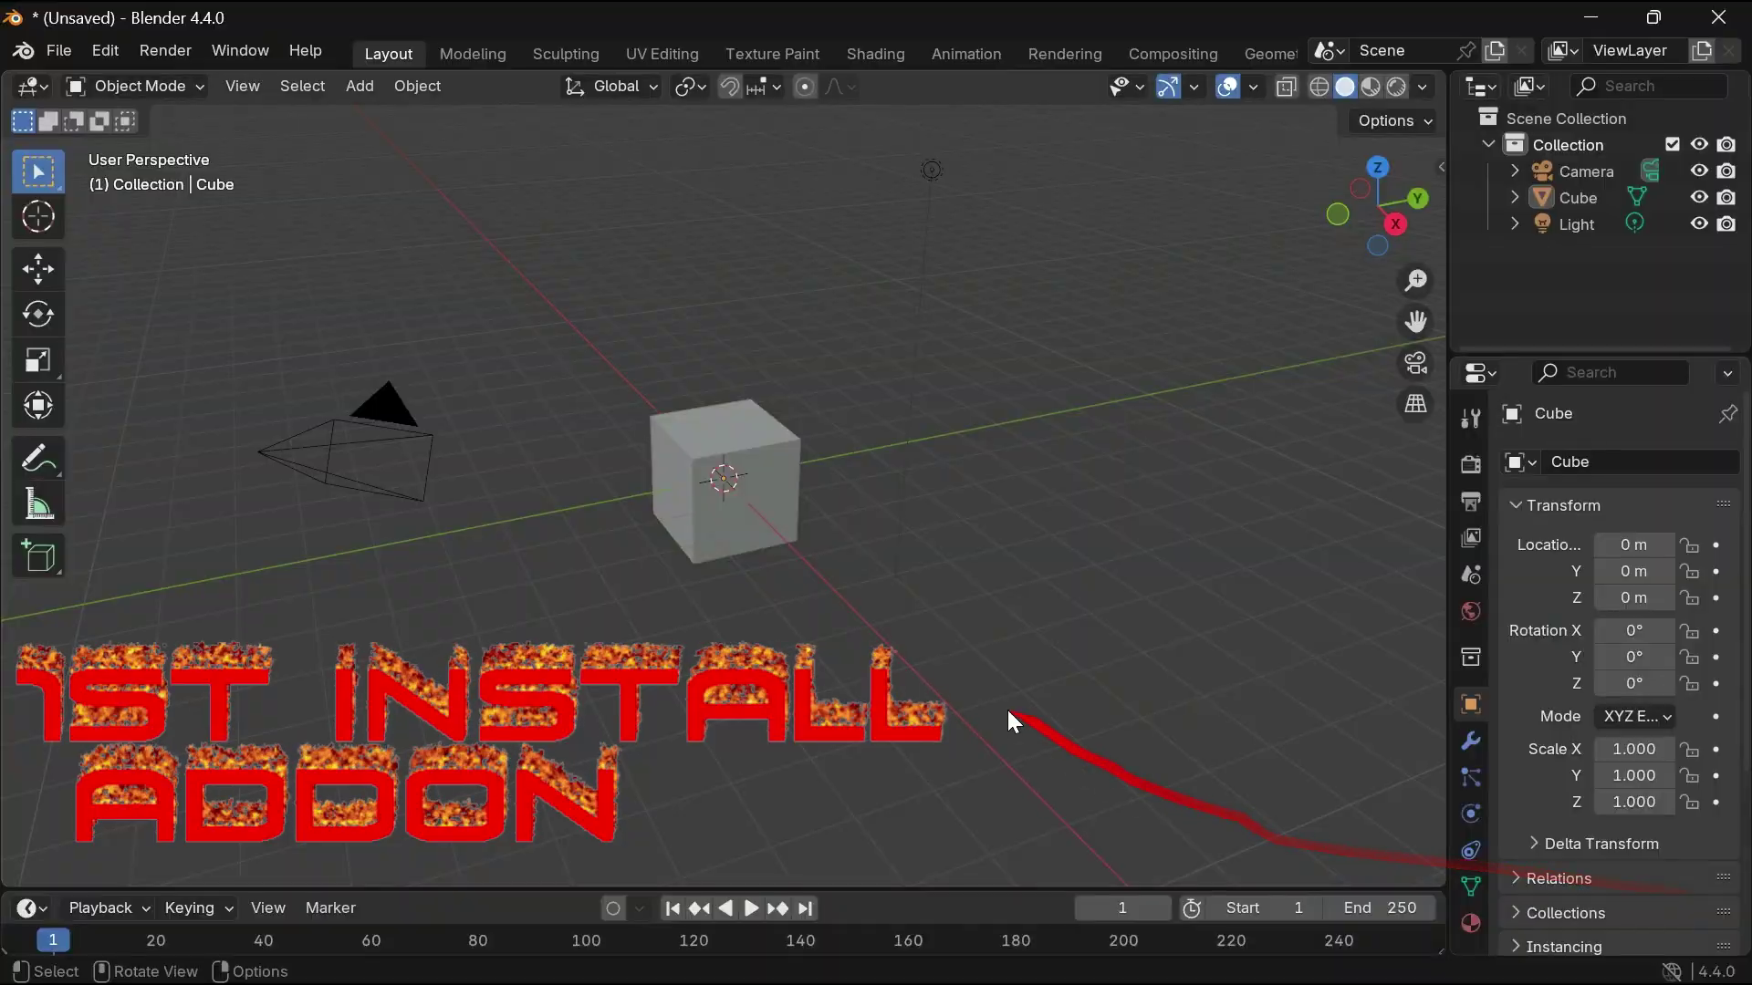
Step: Install blosm_2.7.14.zip from disk in Preferences > Add-ons and expand its entry
click(107, 57)
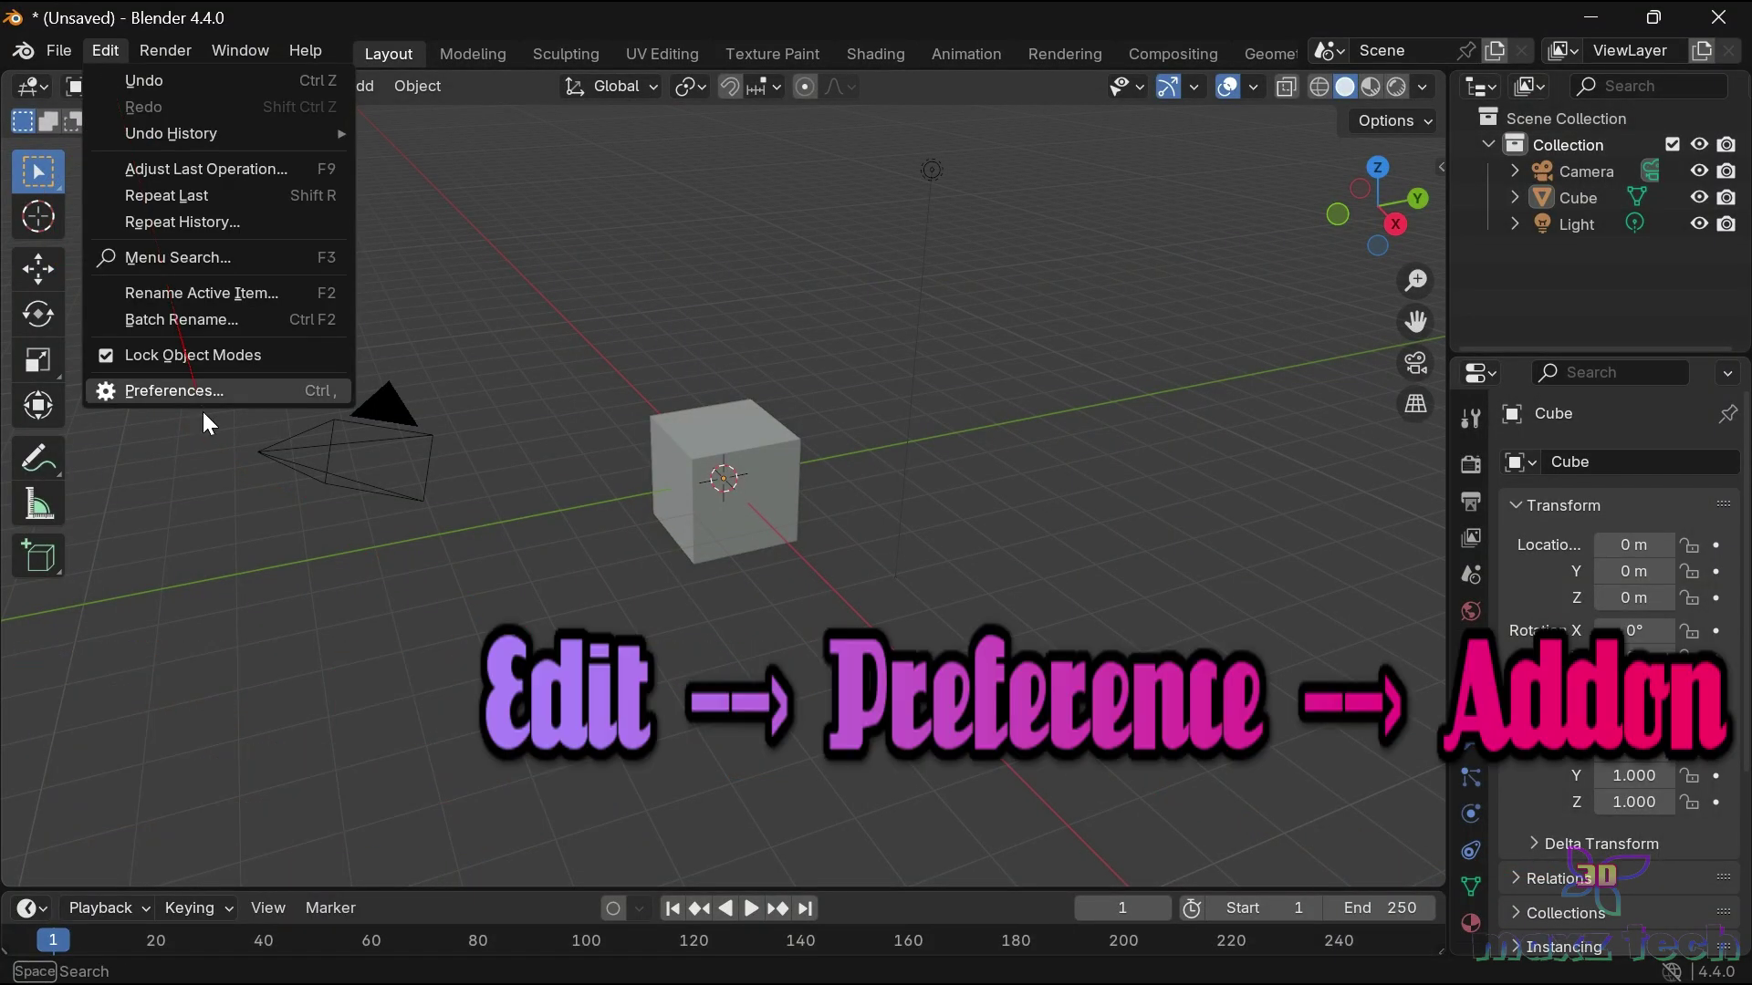
click(201, 391)
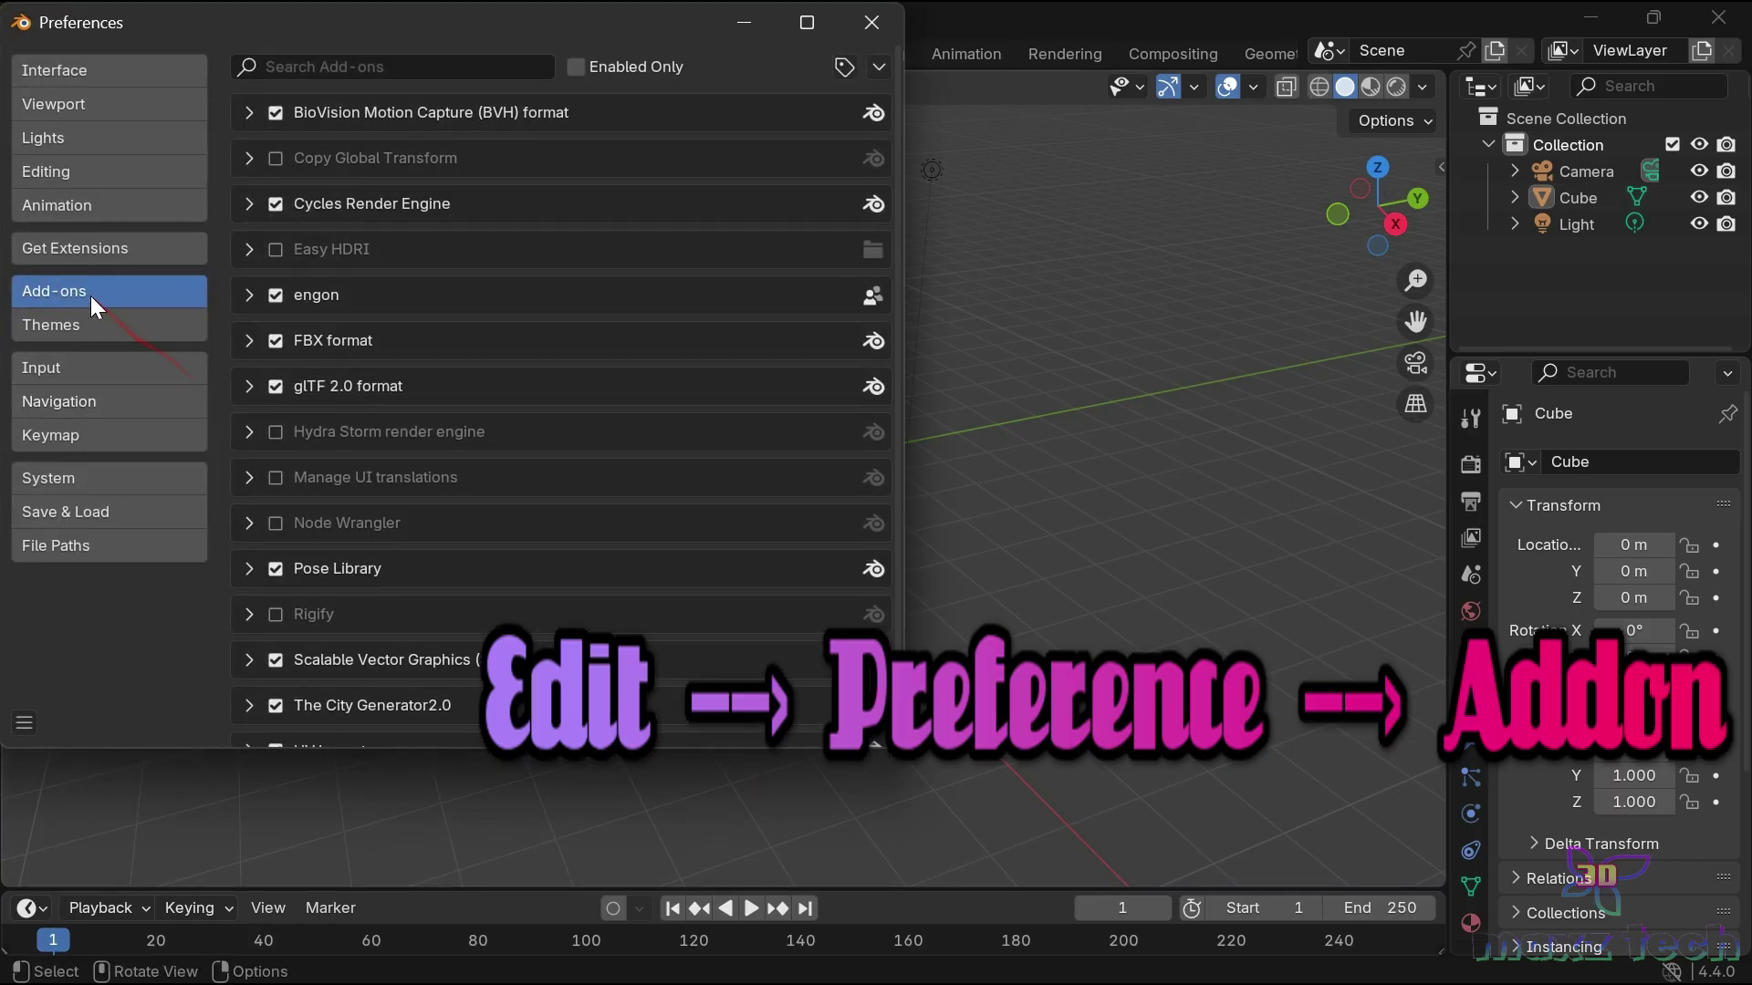
click(879, 67)
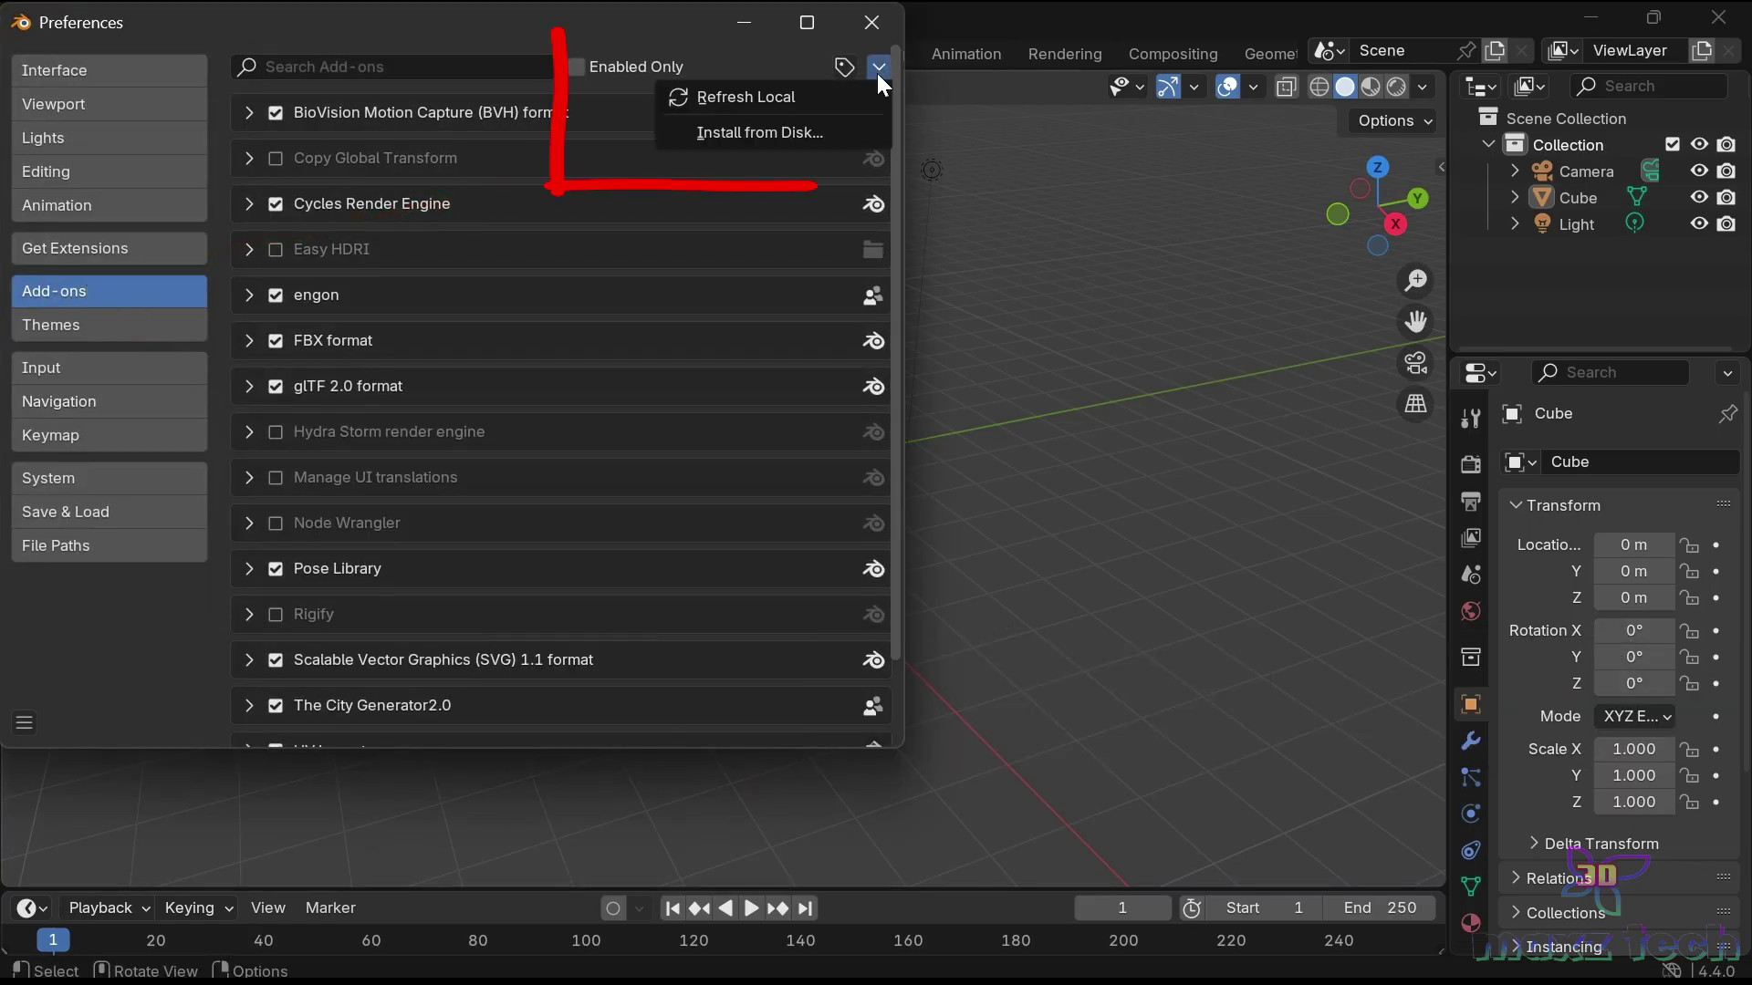
click(792, 133)
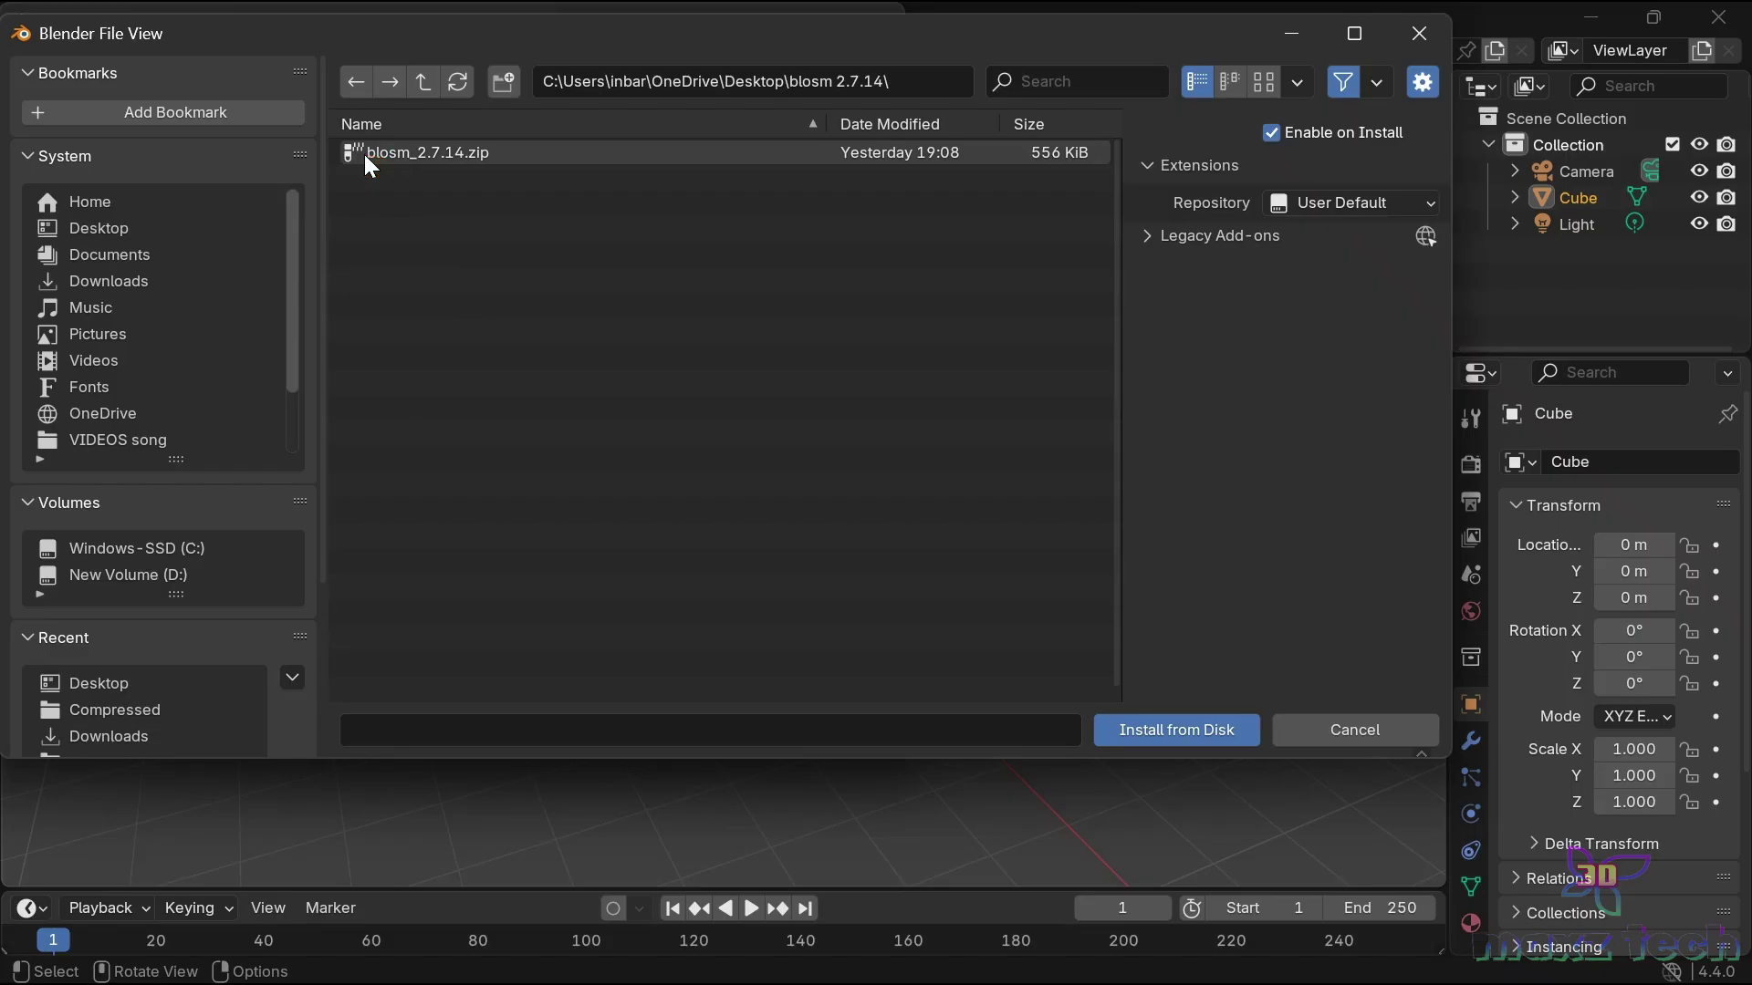
click(364, 155)
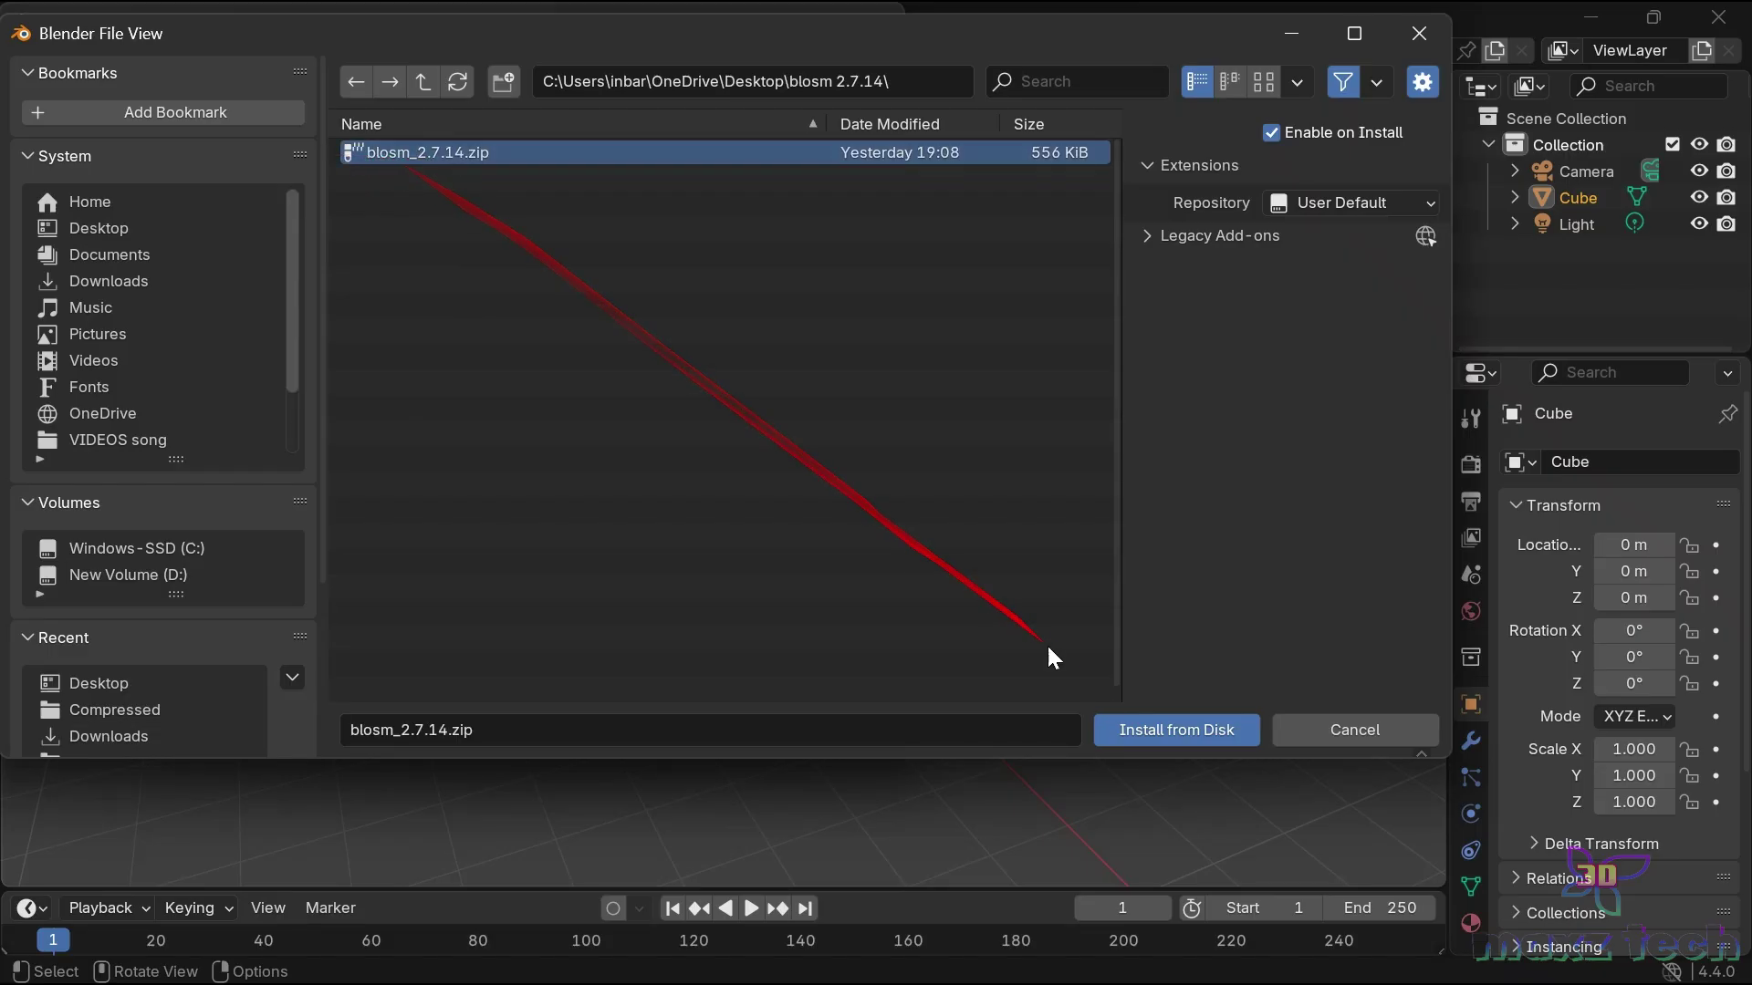
click(1159, 735)
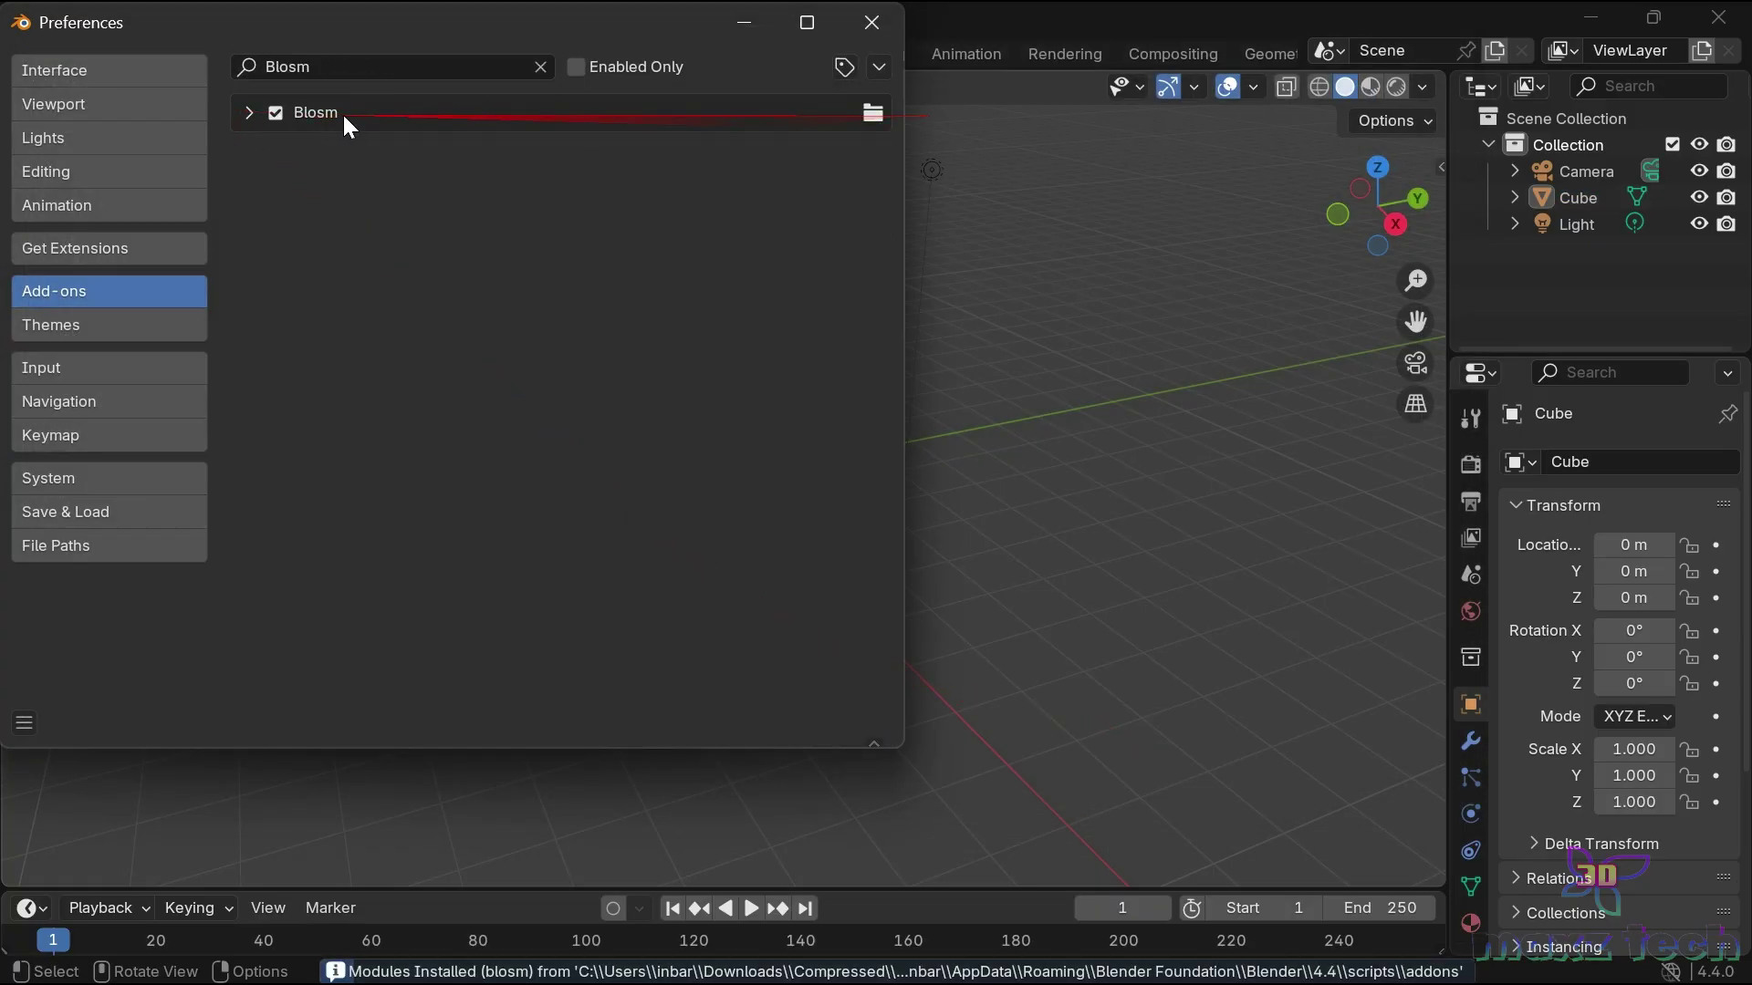
click(253, 113)
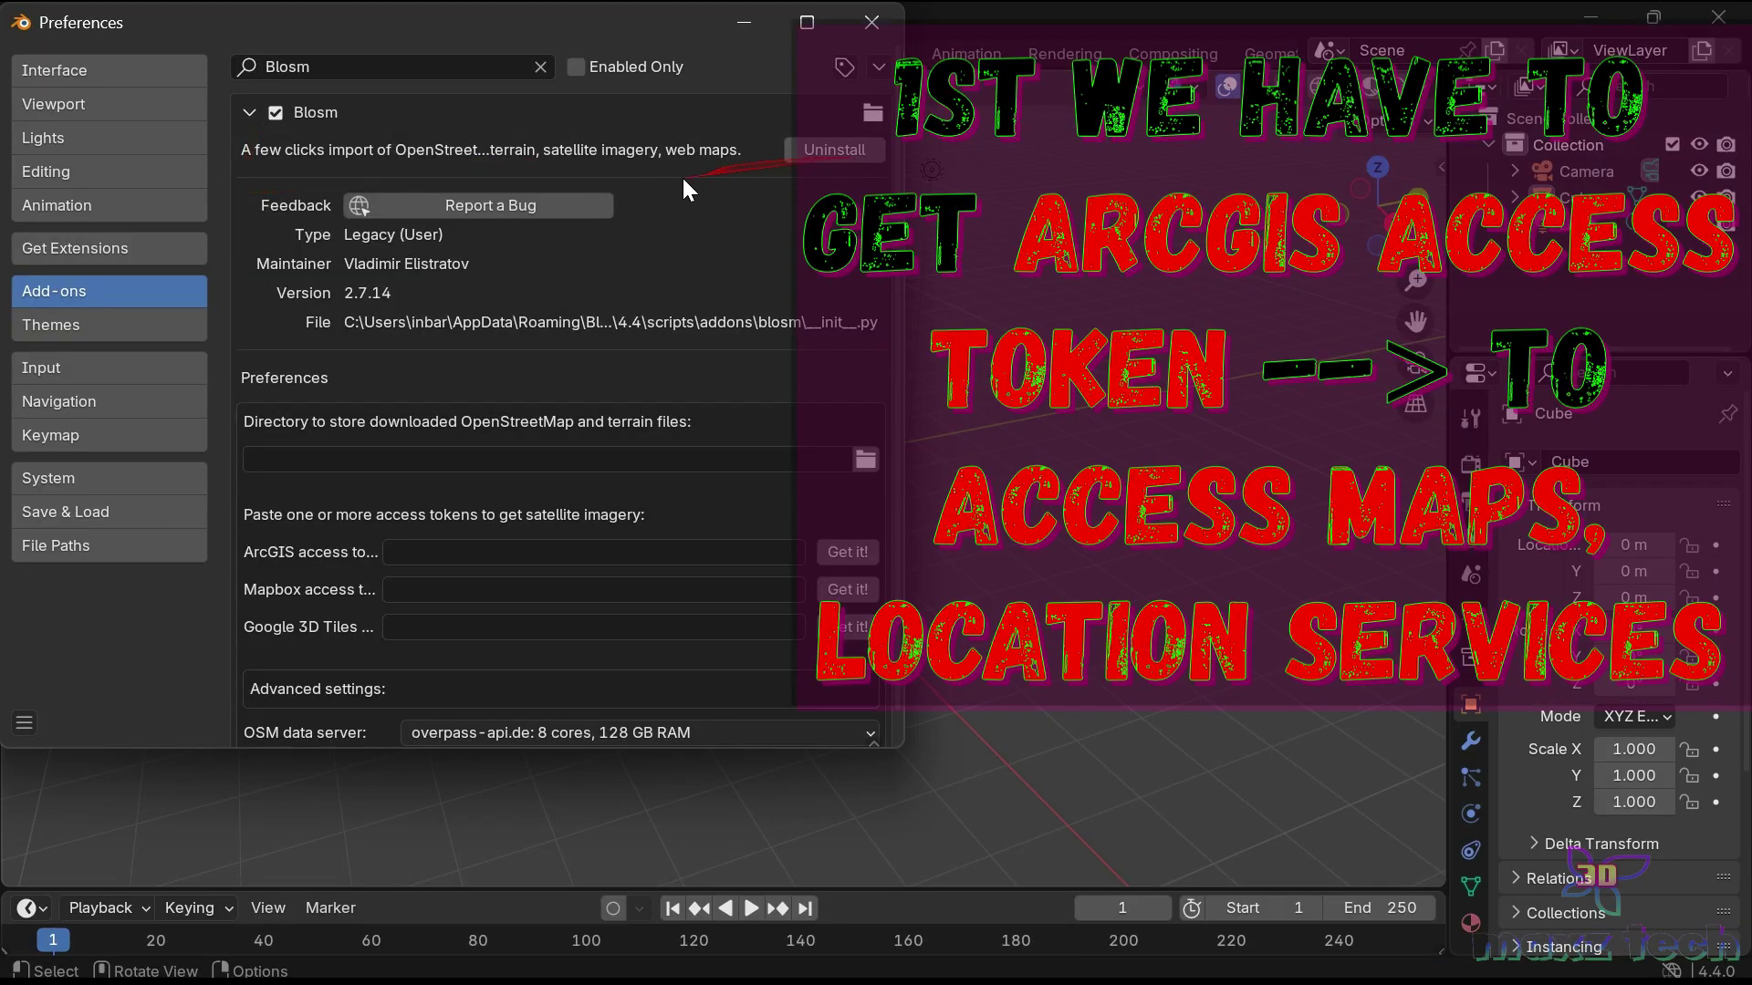
Step: Widen the preferences window to read Blosm's token fields and open the ArcGIS token sign-up page
scroll(427, 297, down, 1)
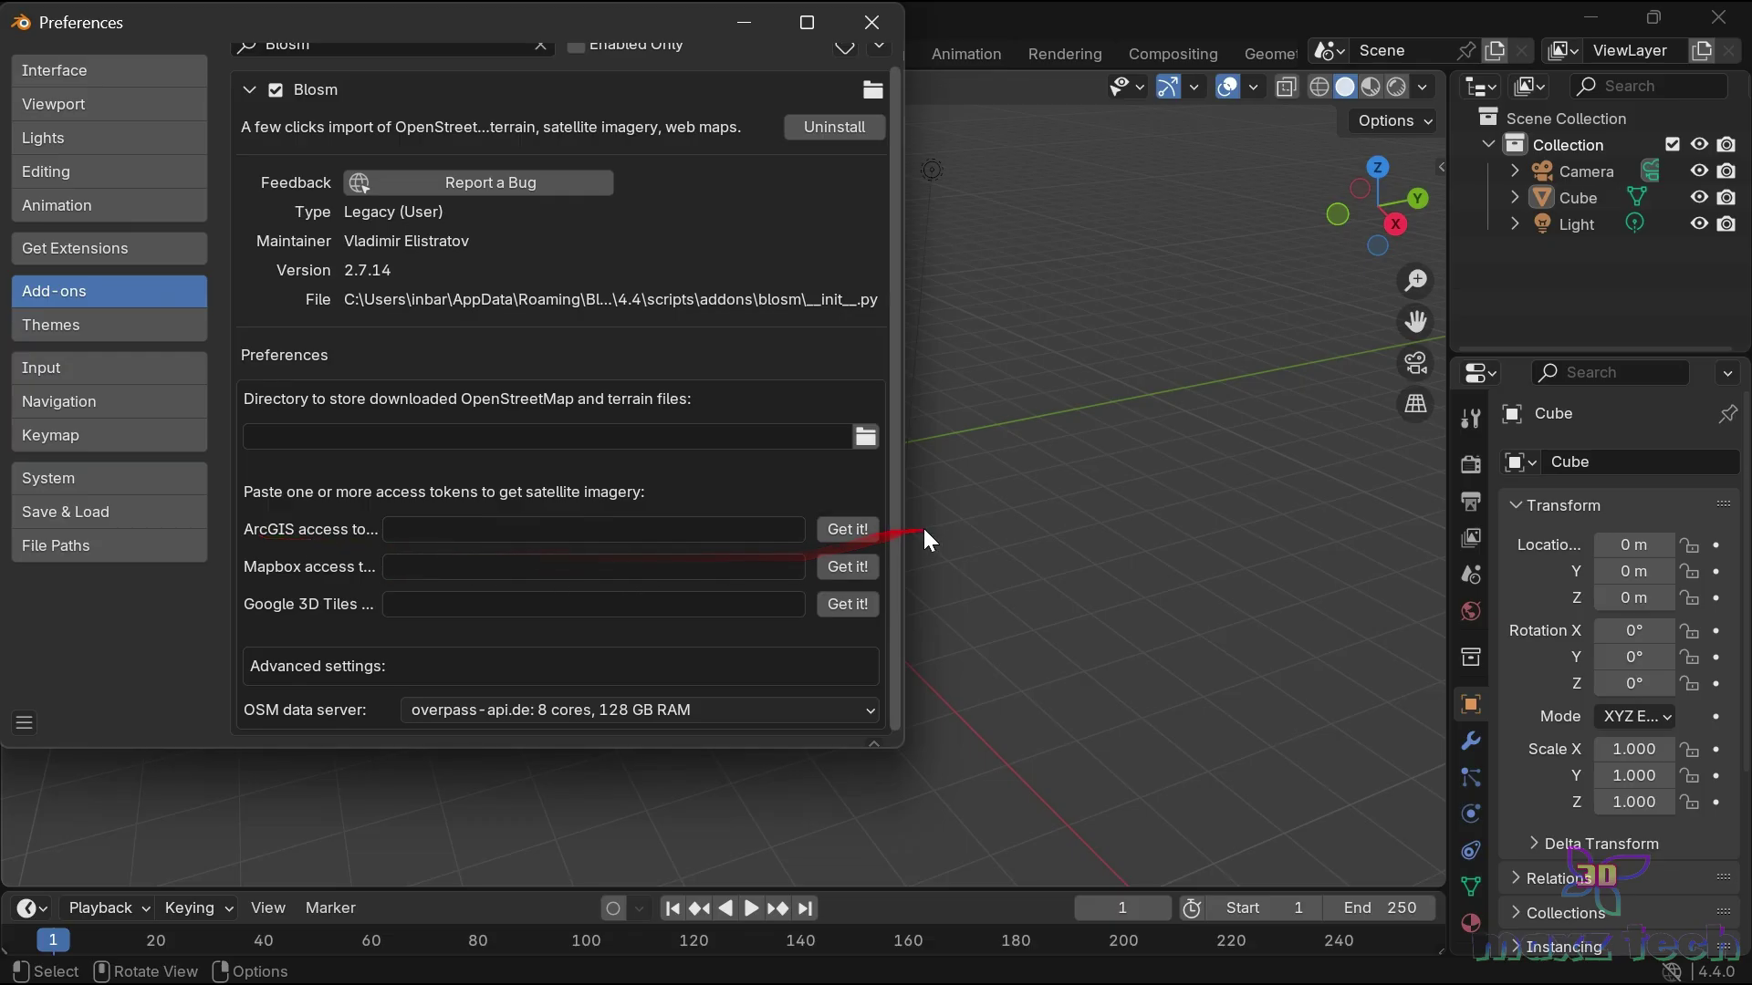
drag(903, 529, 1064, 552)
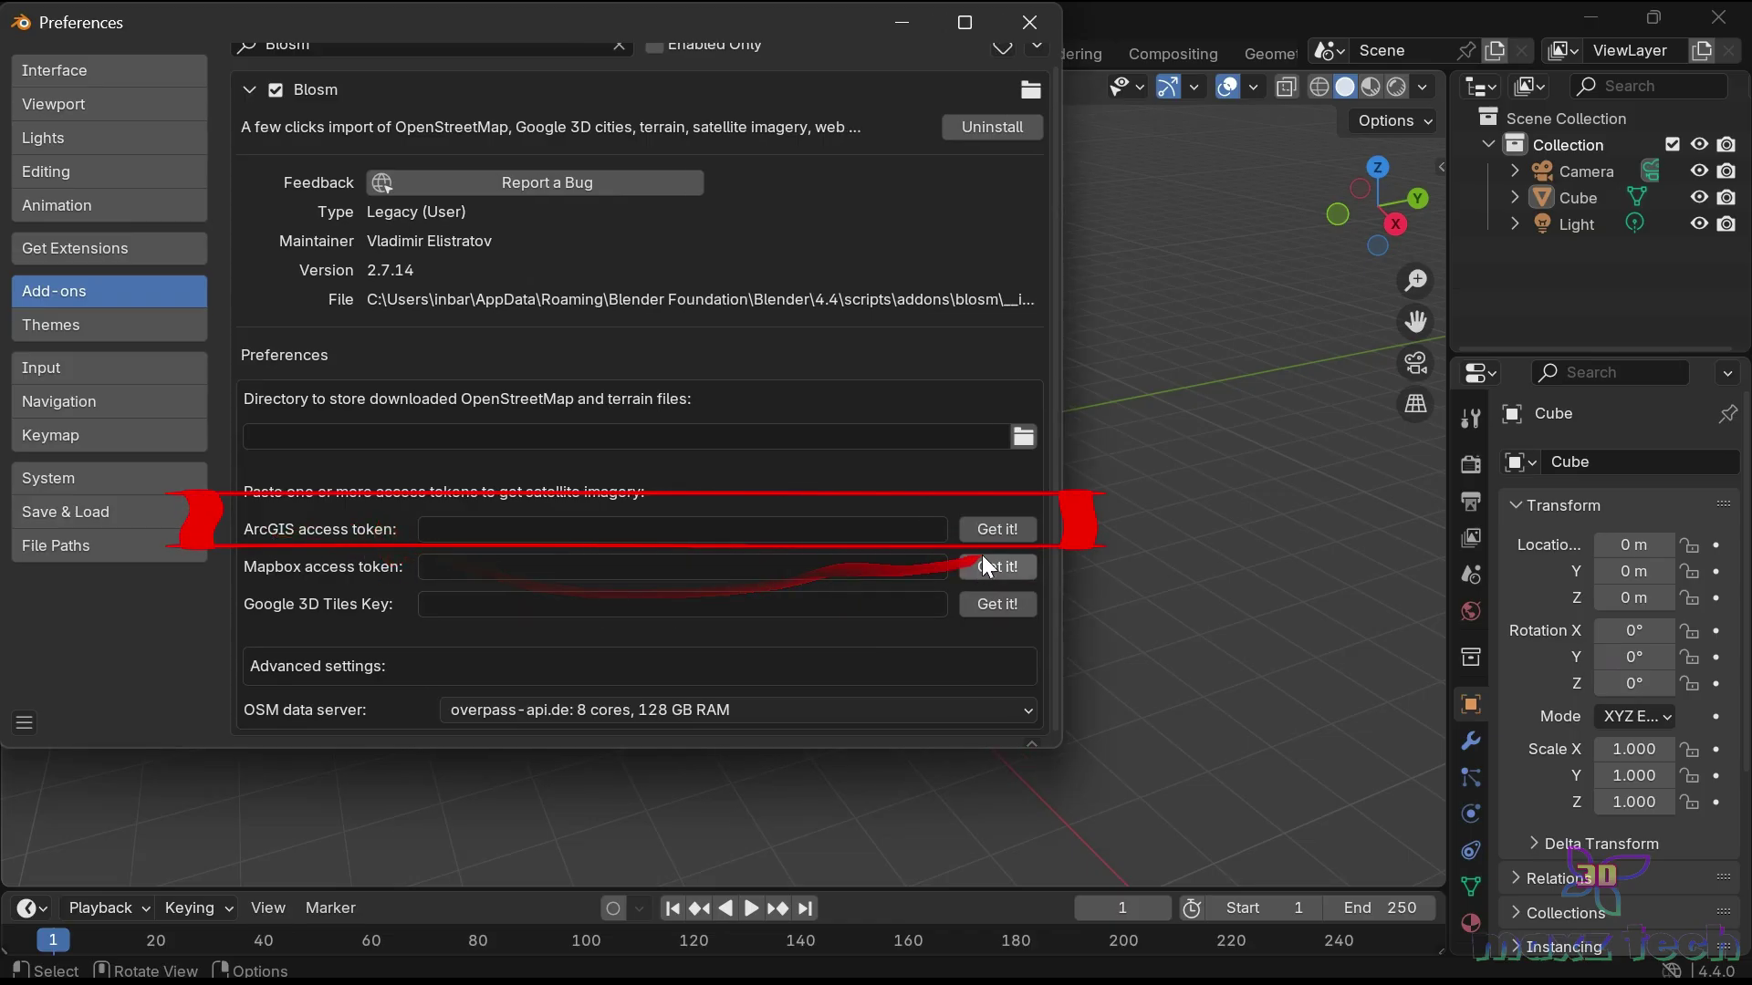
click(998, 531)
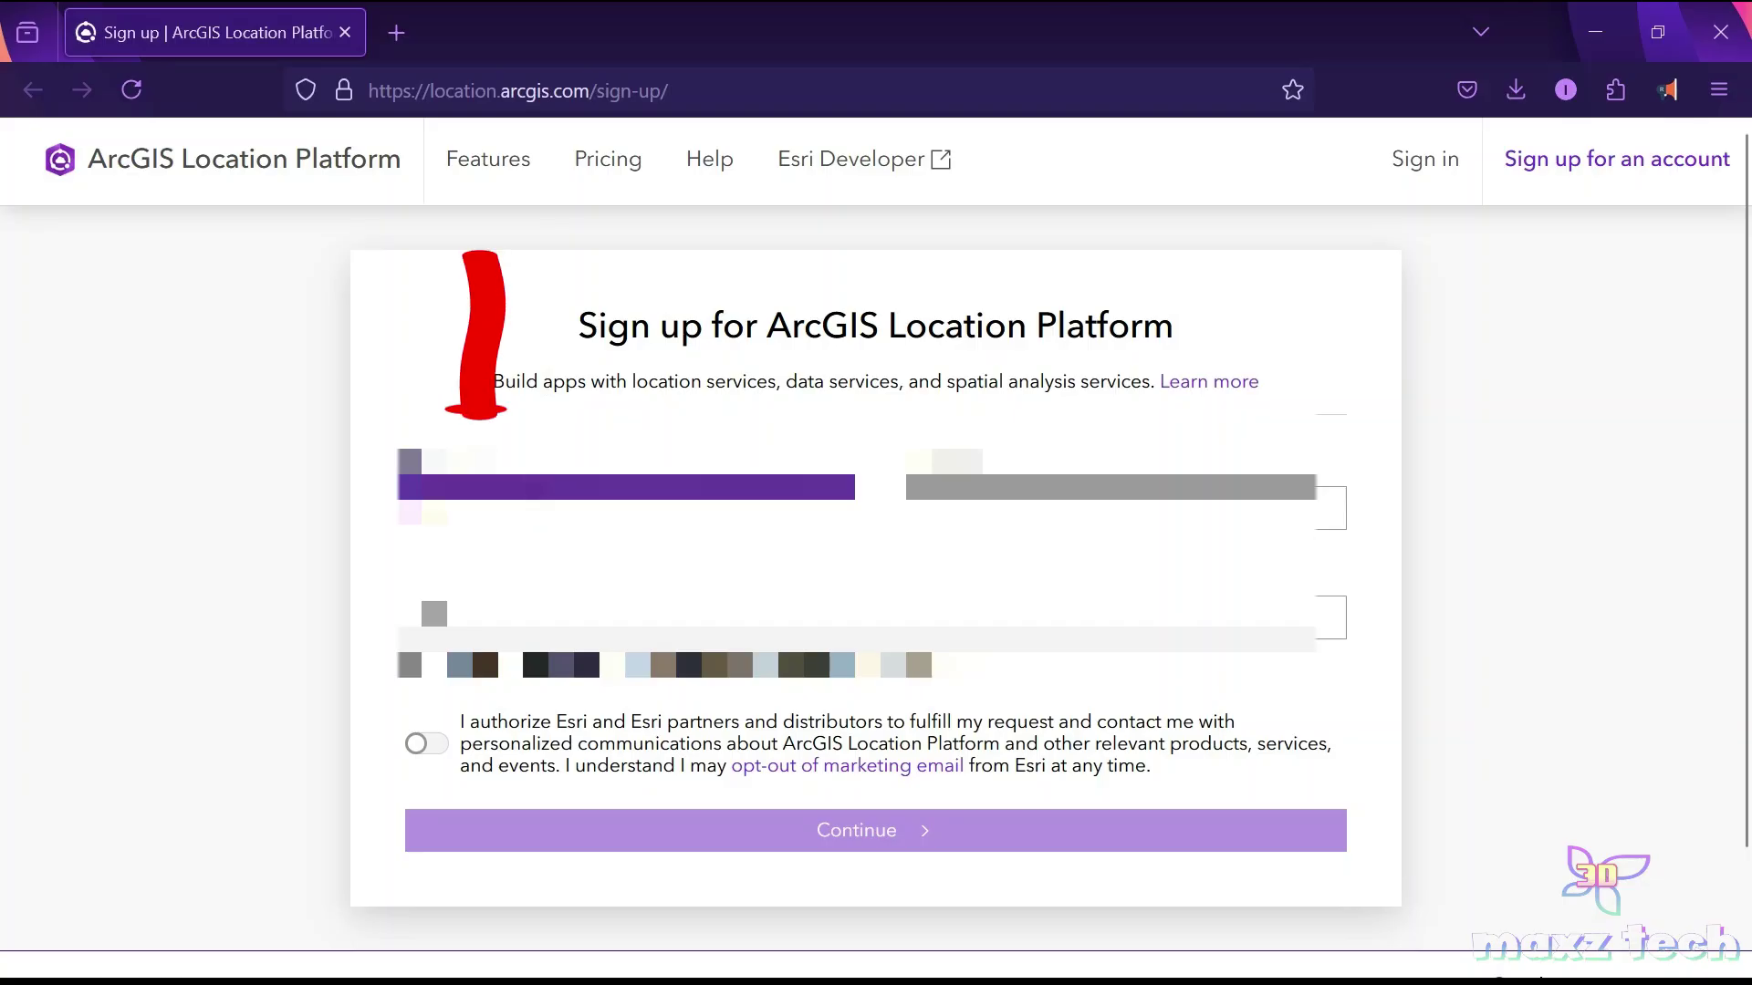
Step: Complete the ArcGIS Location Platform sign-up with consent enabled, then open Google's 3D Tiles key guide
key(Tab)
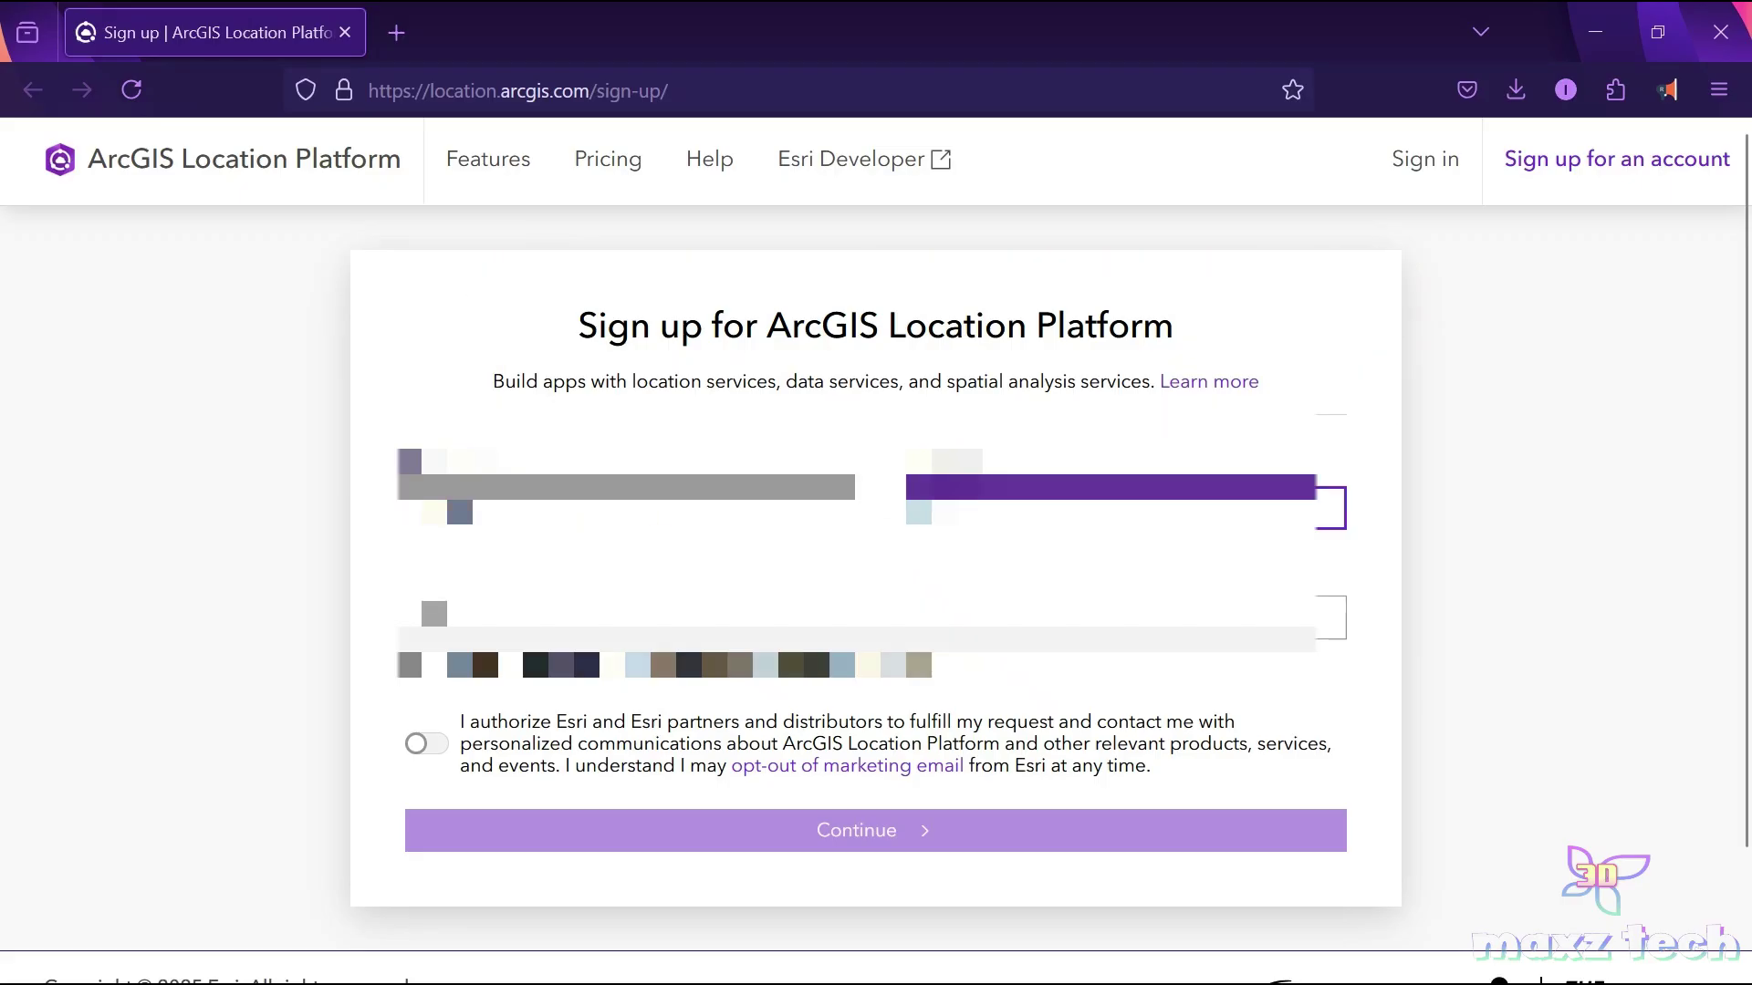
key(Tab)
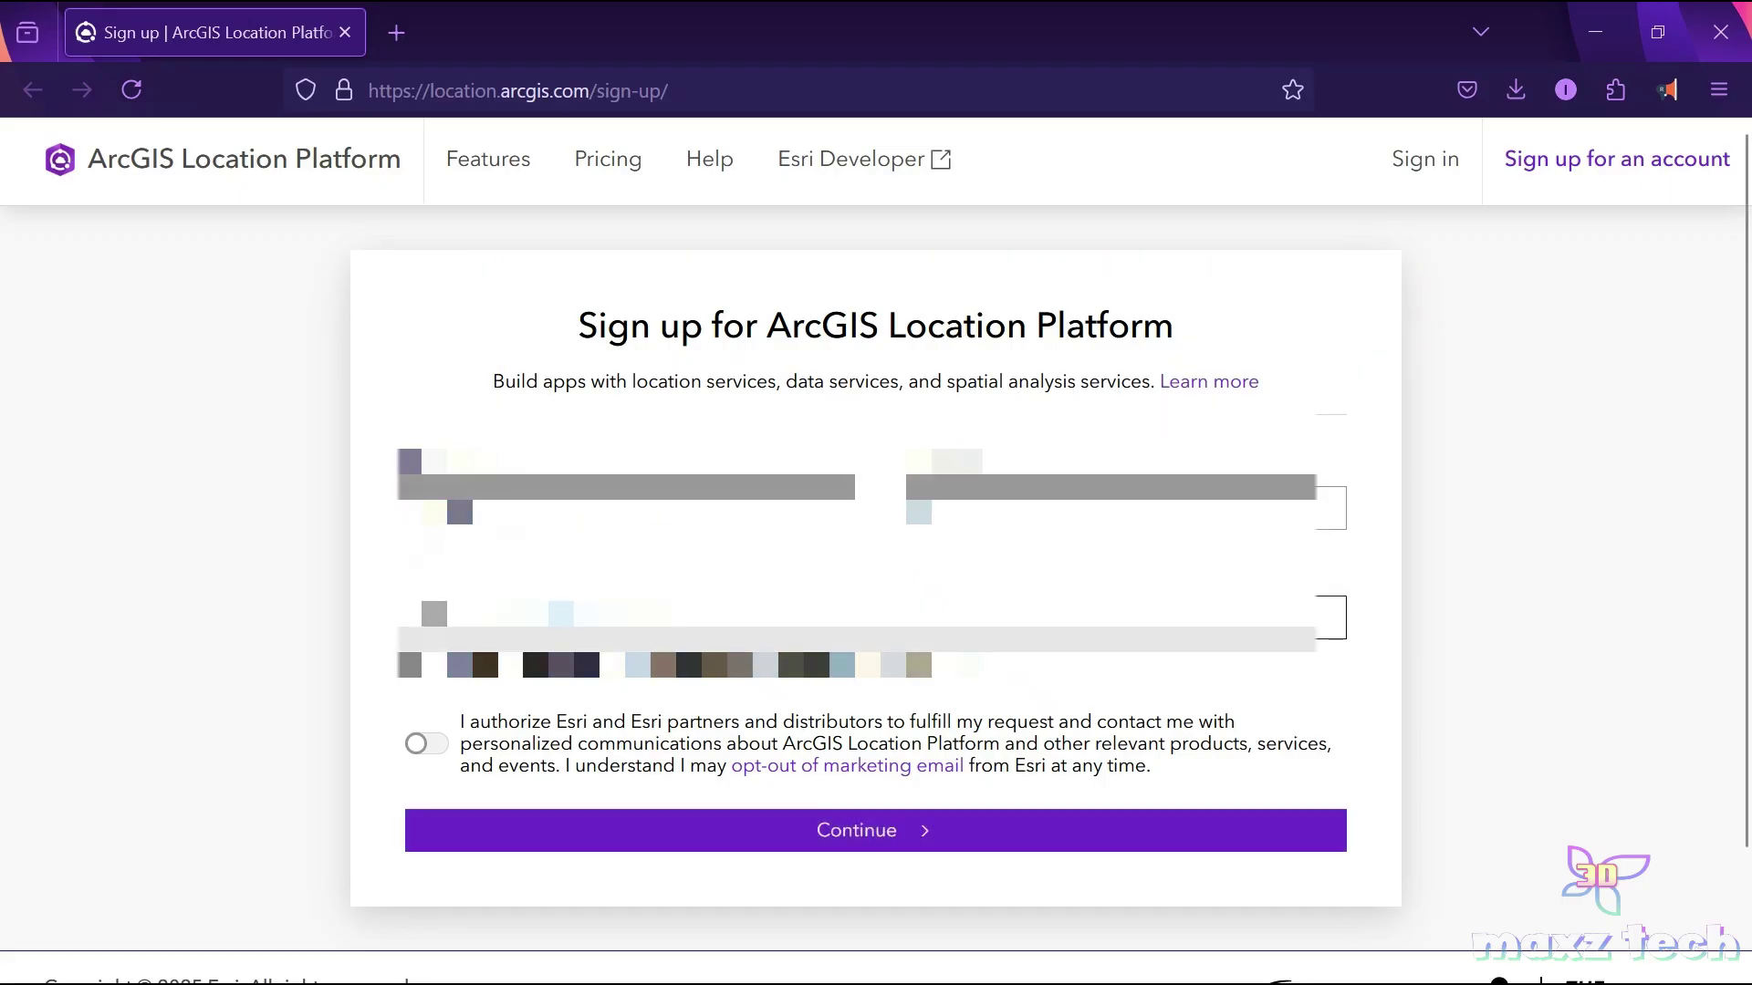
scroll(451, 720, down, 2)
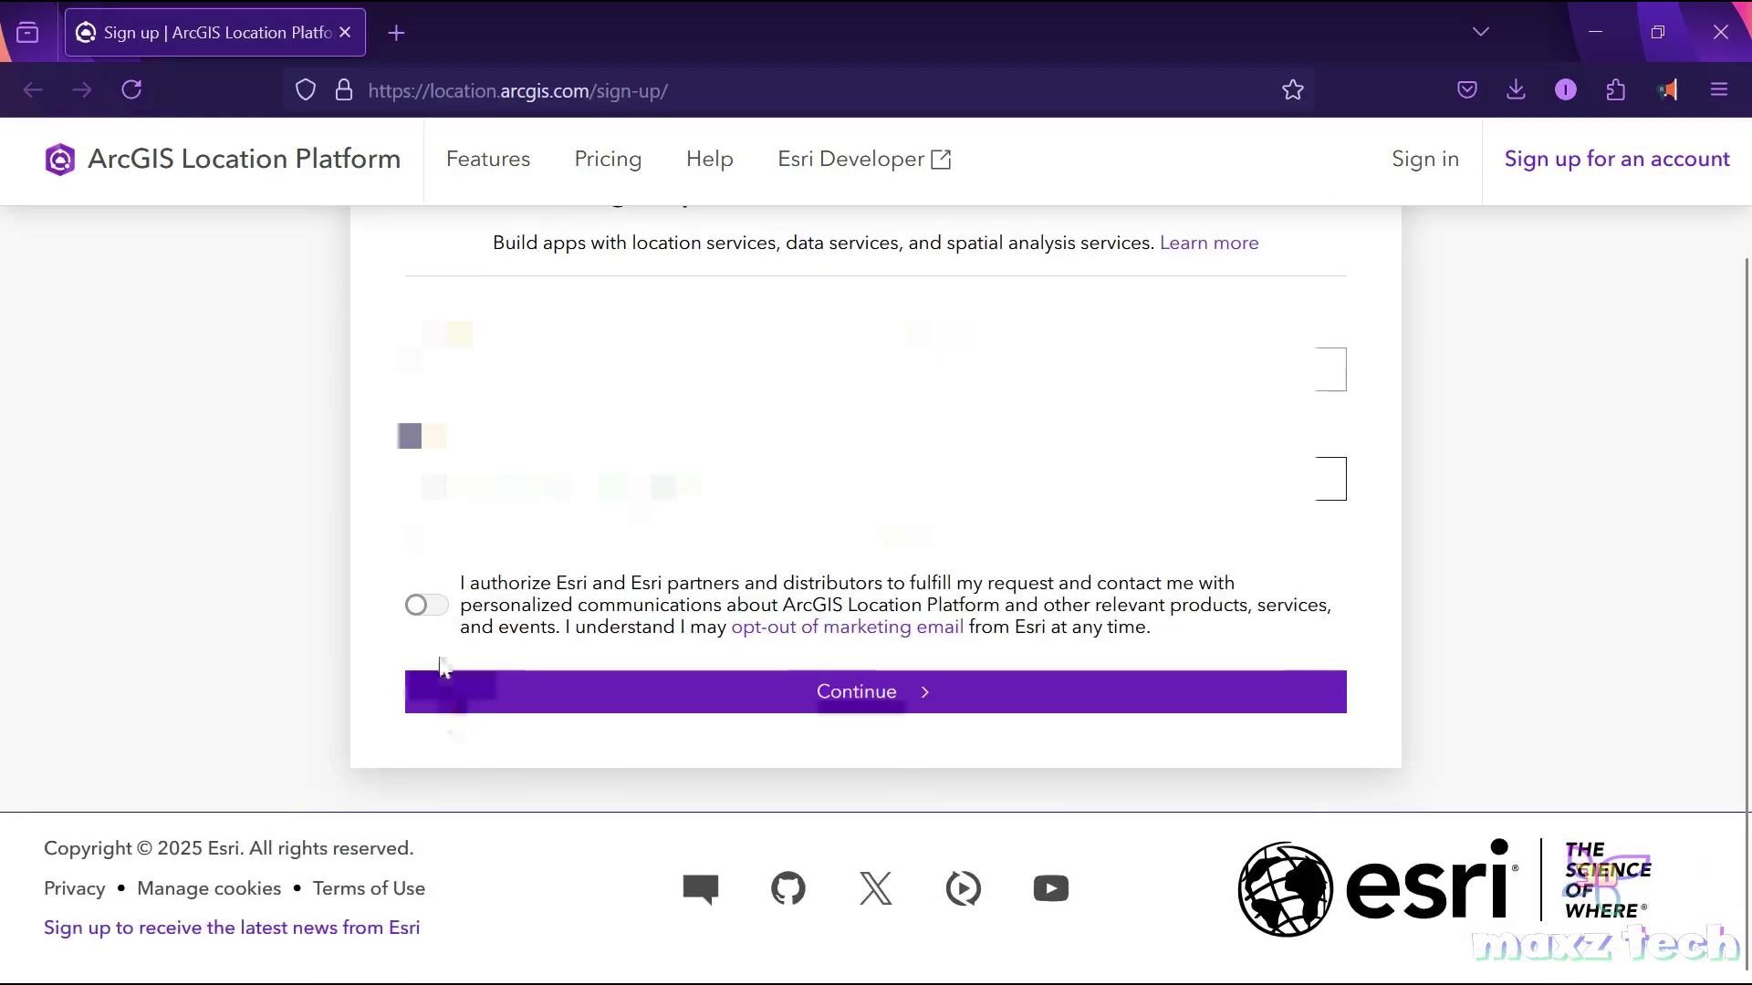
click(418, 615)
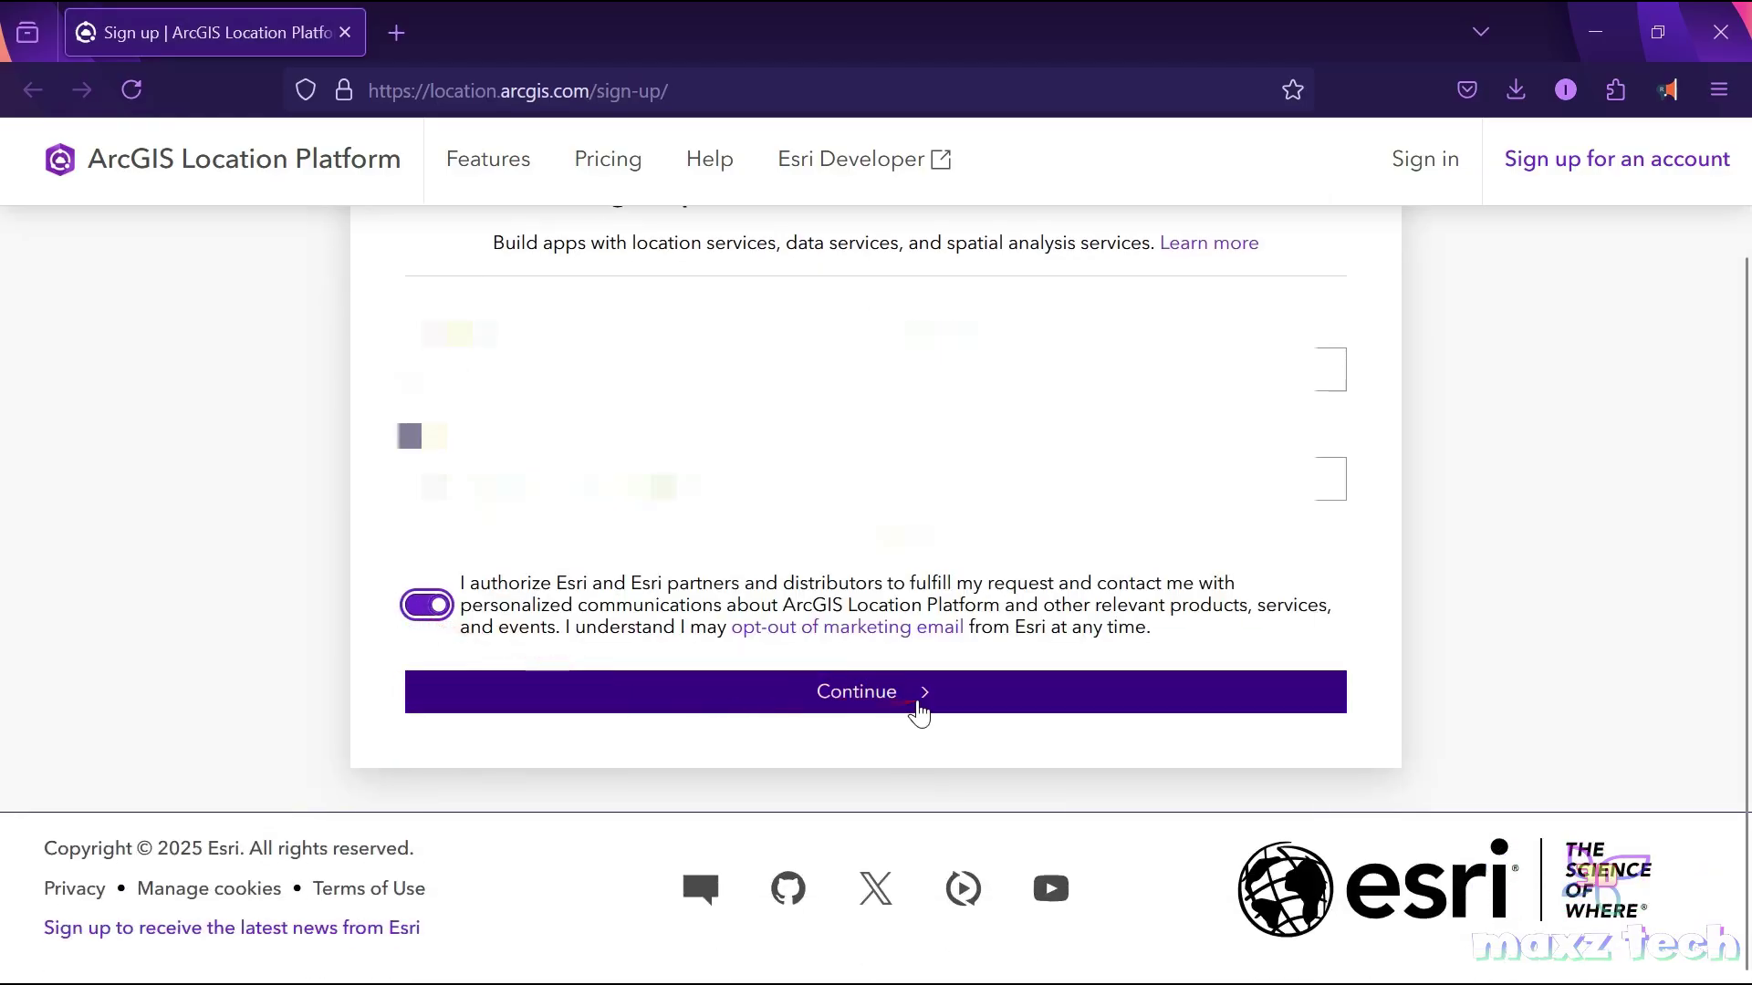
click(919, 693)
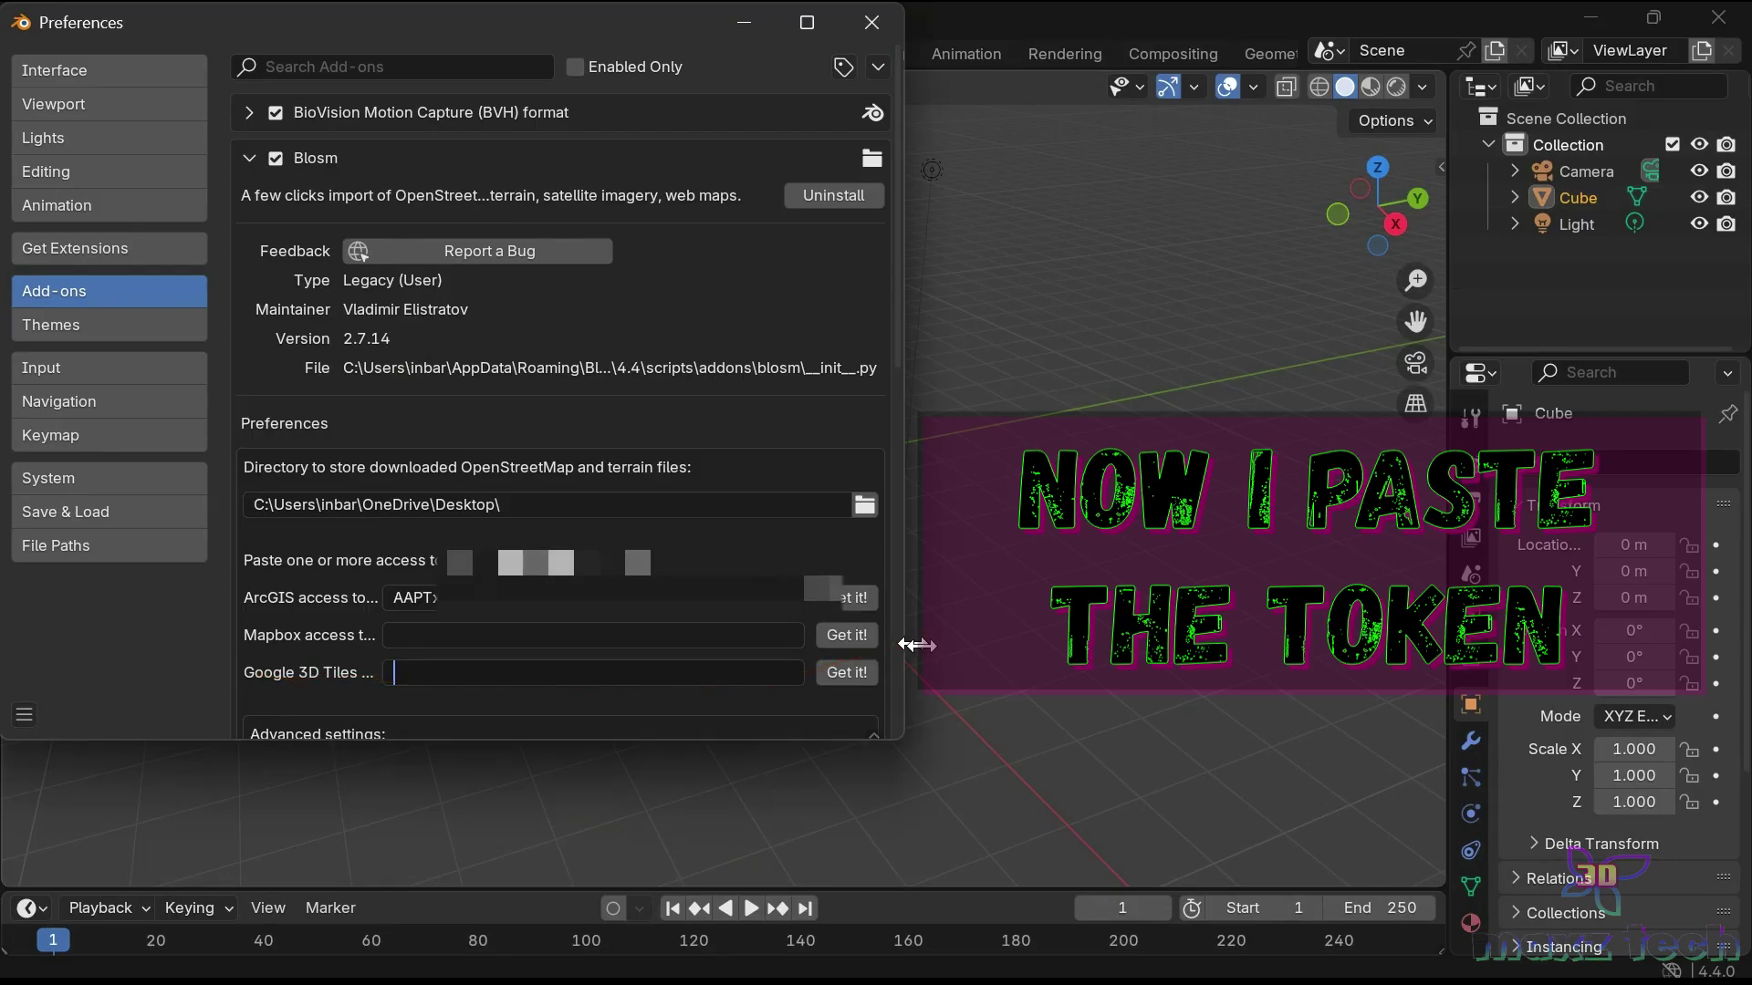
drag(912, 643, 1018, 650)
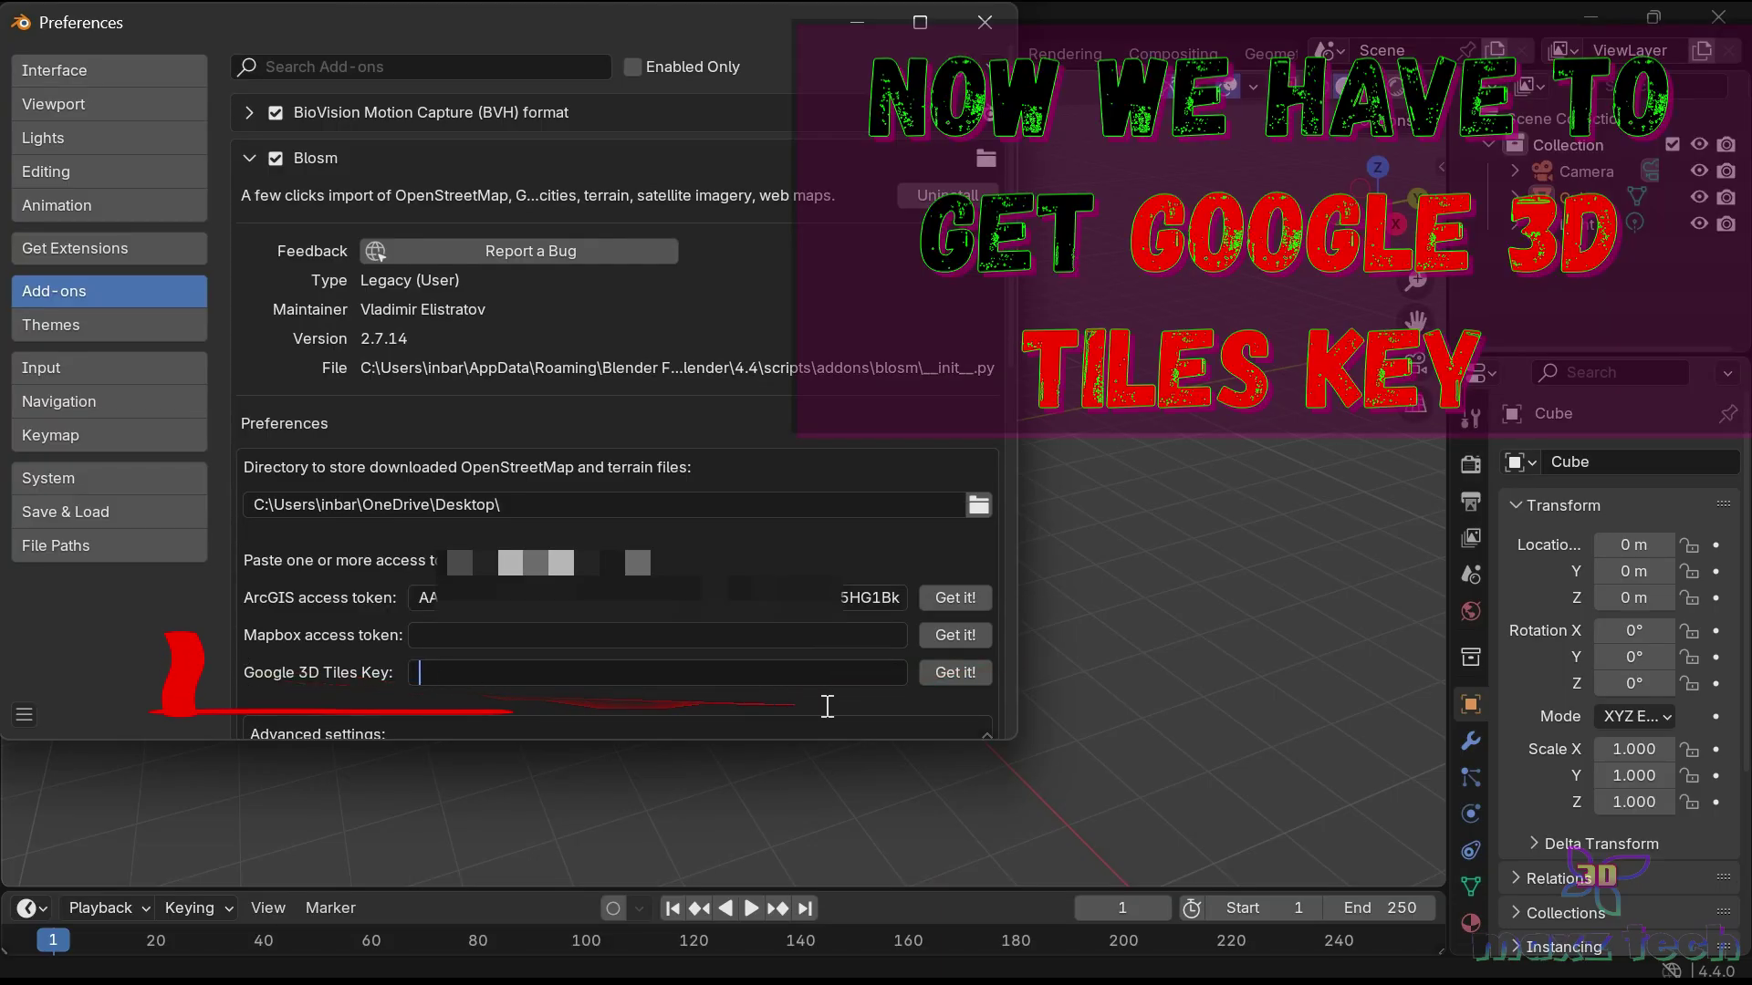
click(952, 671)
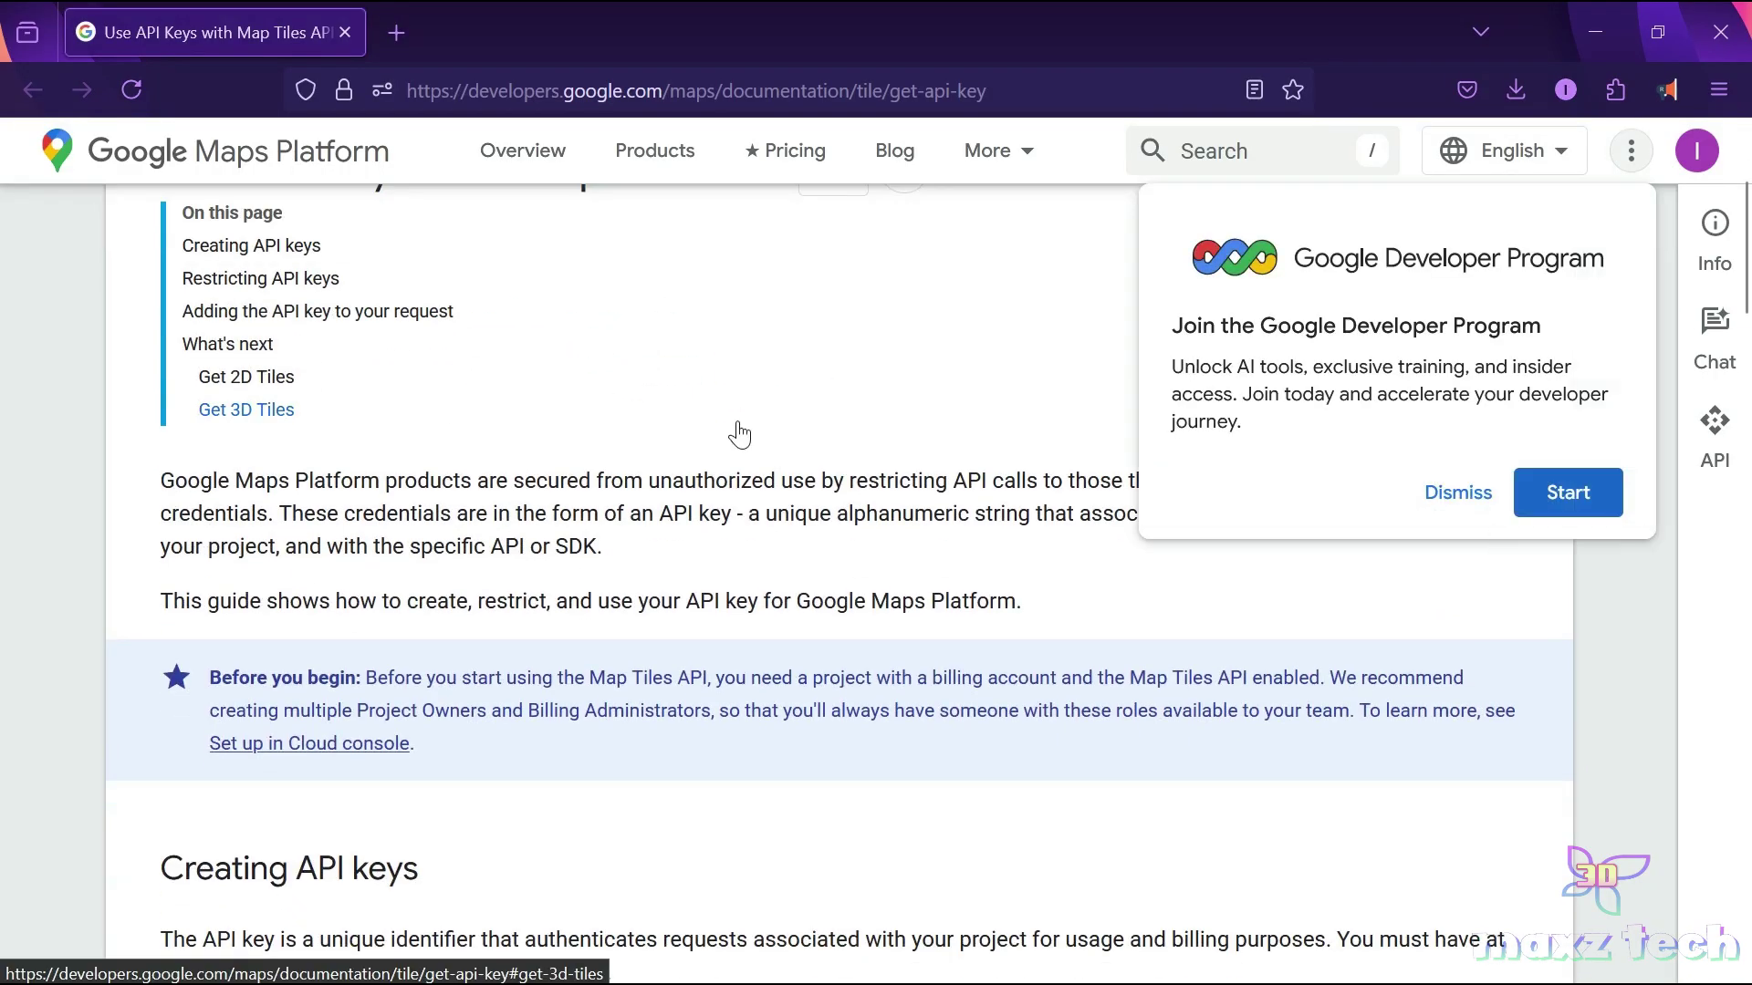
Step: Dismiss the developer-program popup and open the Cloud console Credentials page from the API key docs
scroll(739, 435, up, 3)
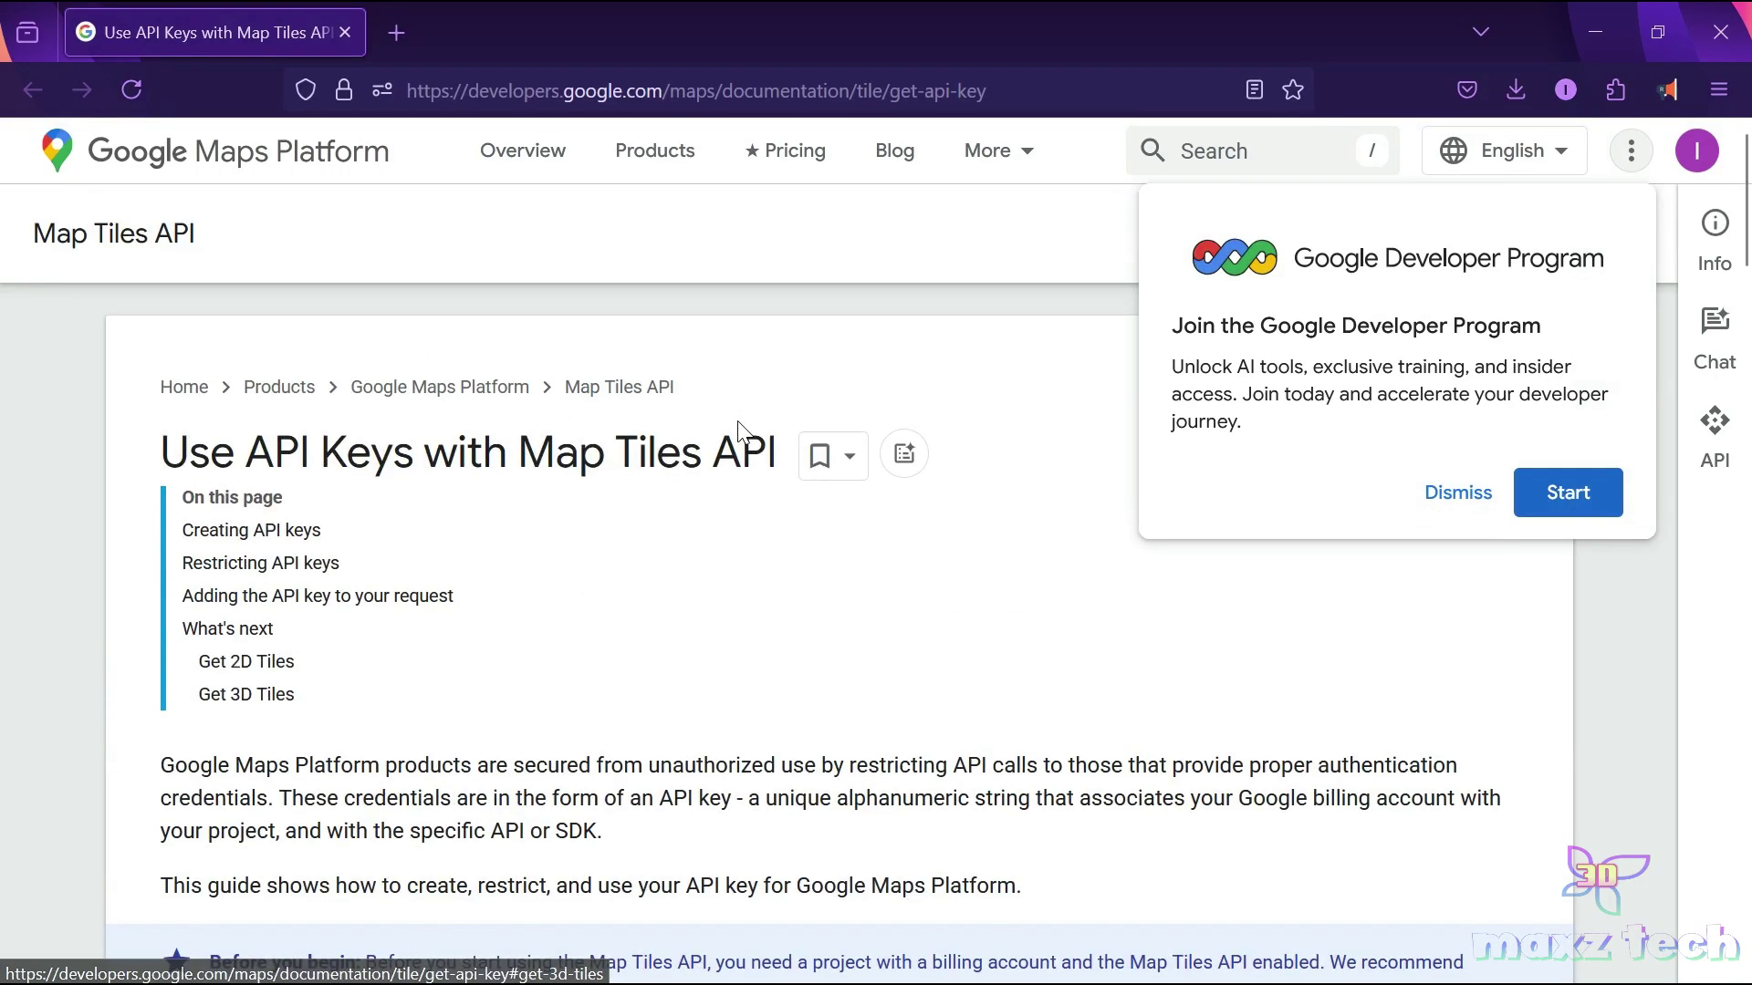
click(1491, 508)
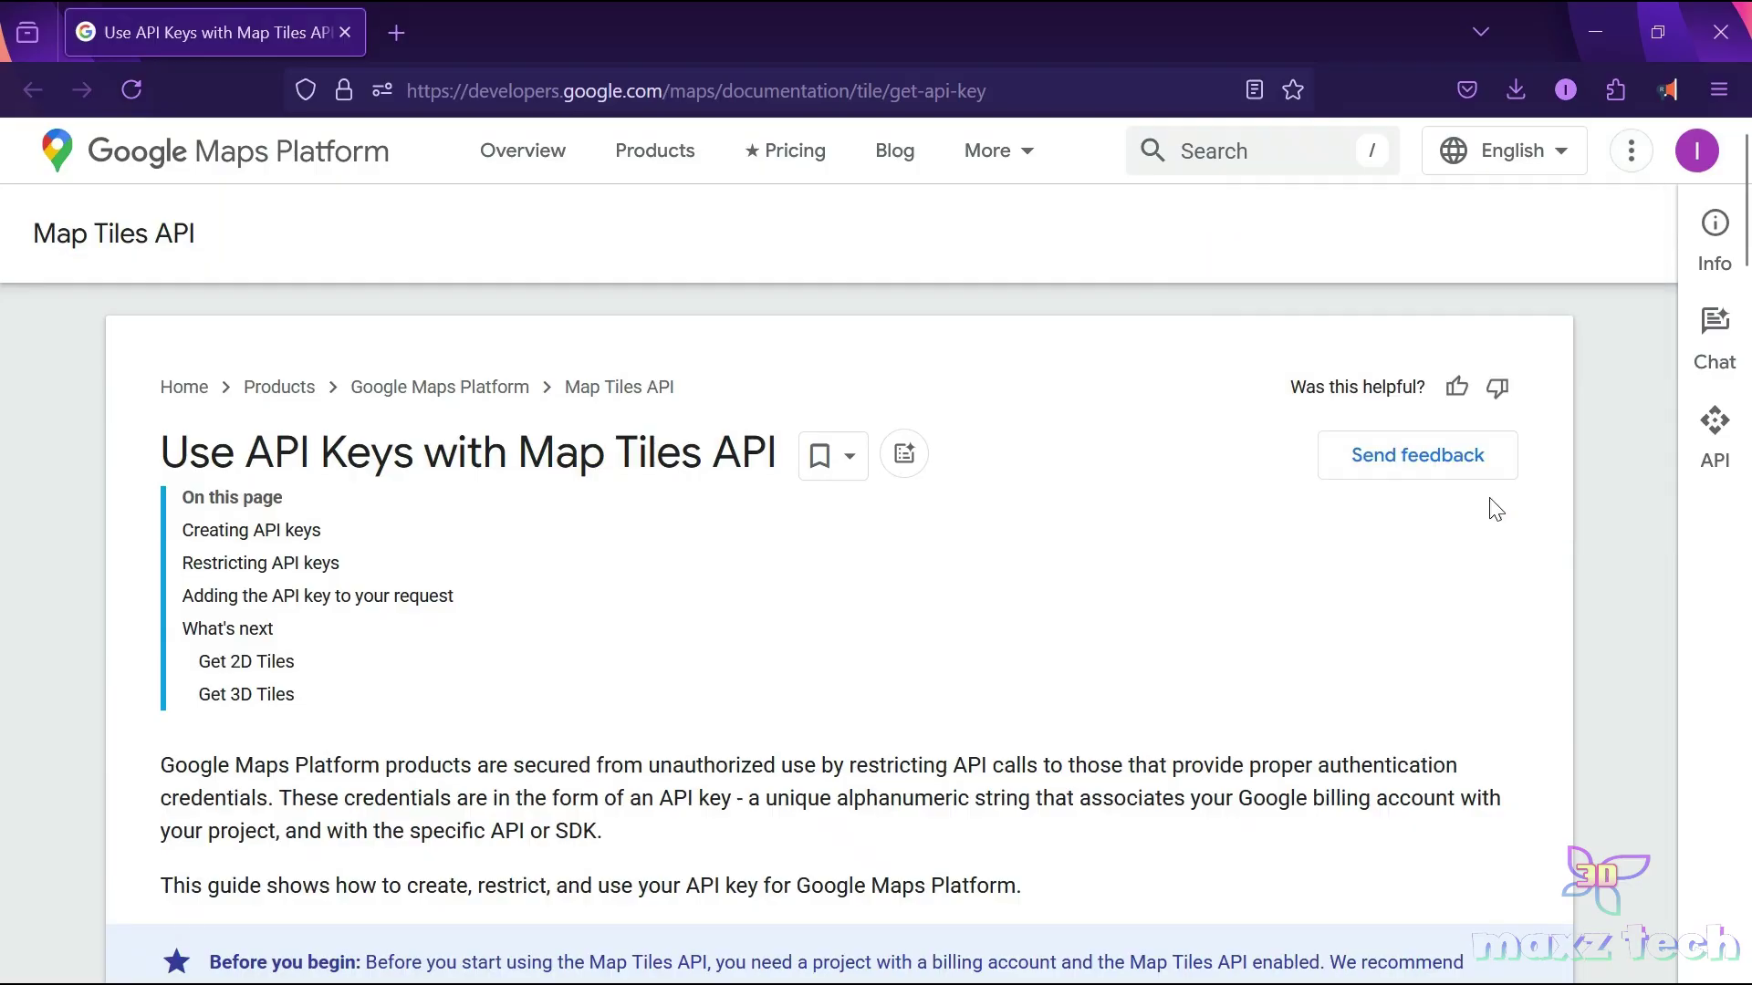
scroll(1232, 549, down, 3)
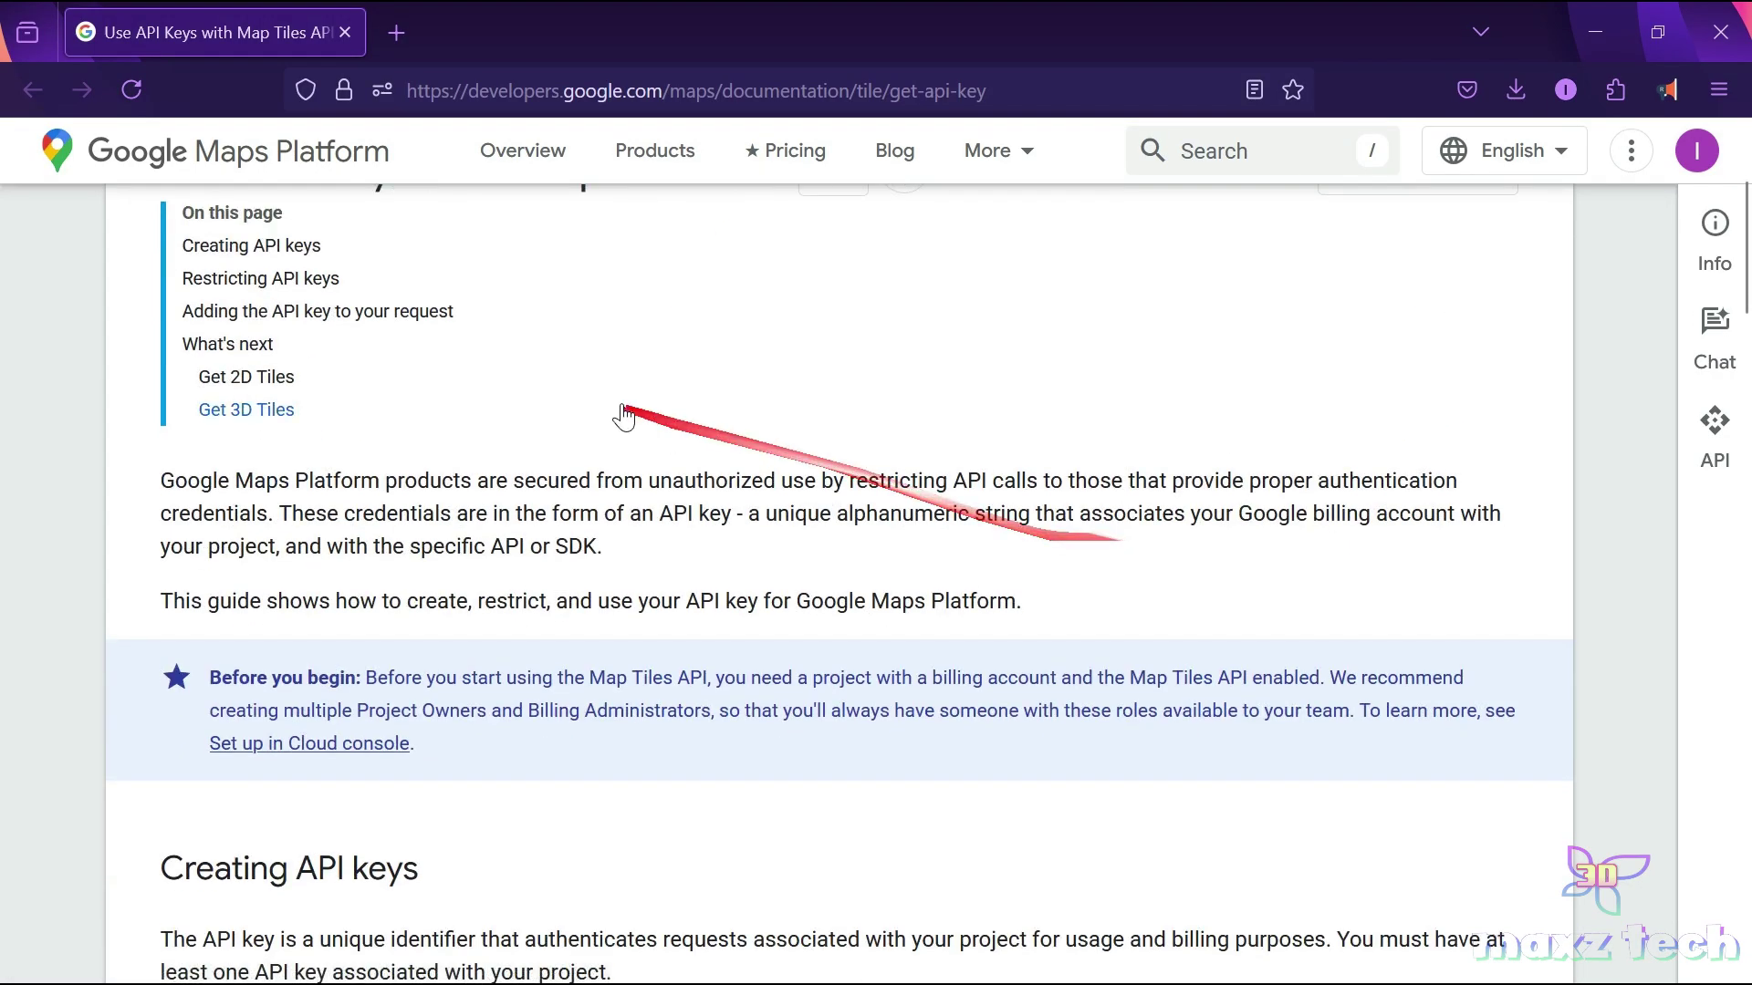
scroll(729, 456, up, 1)
scroll(803, 511, up, 1)
scroll(903, 456, down, 3)
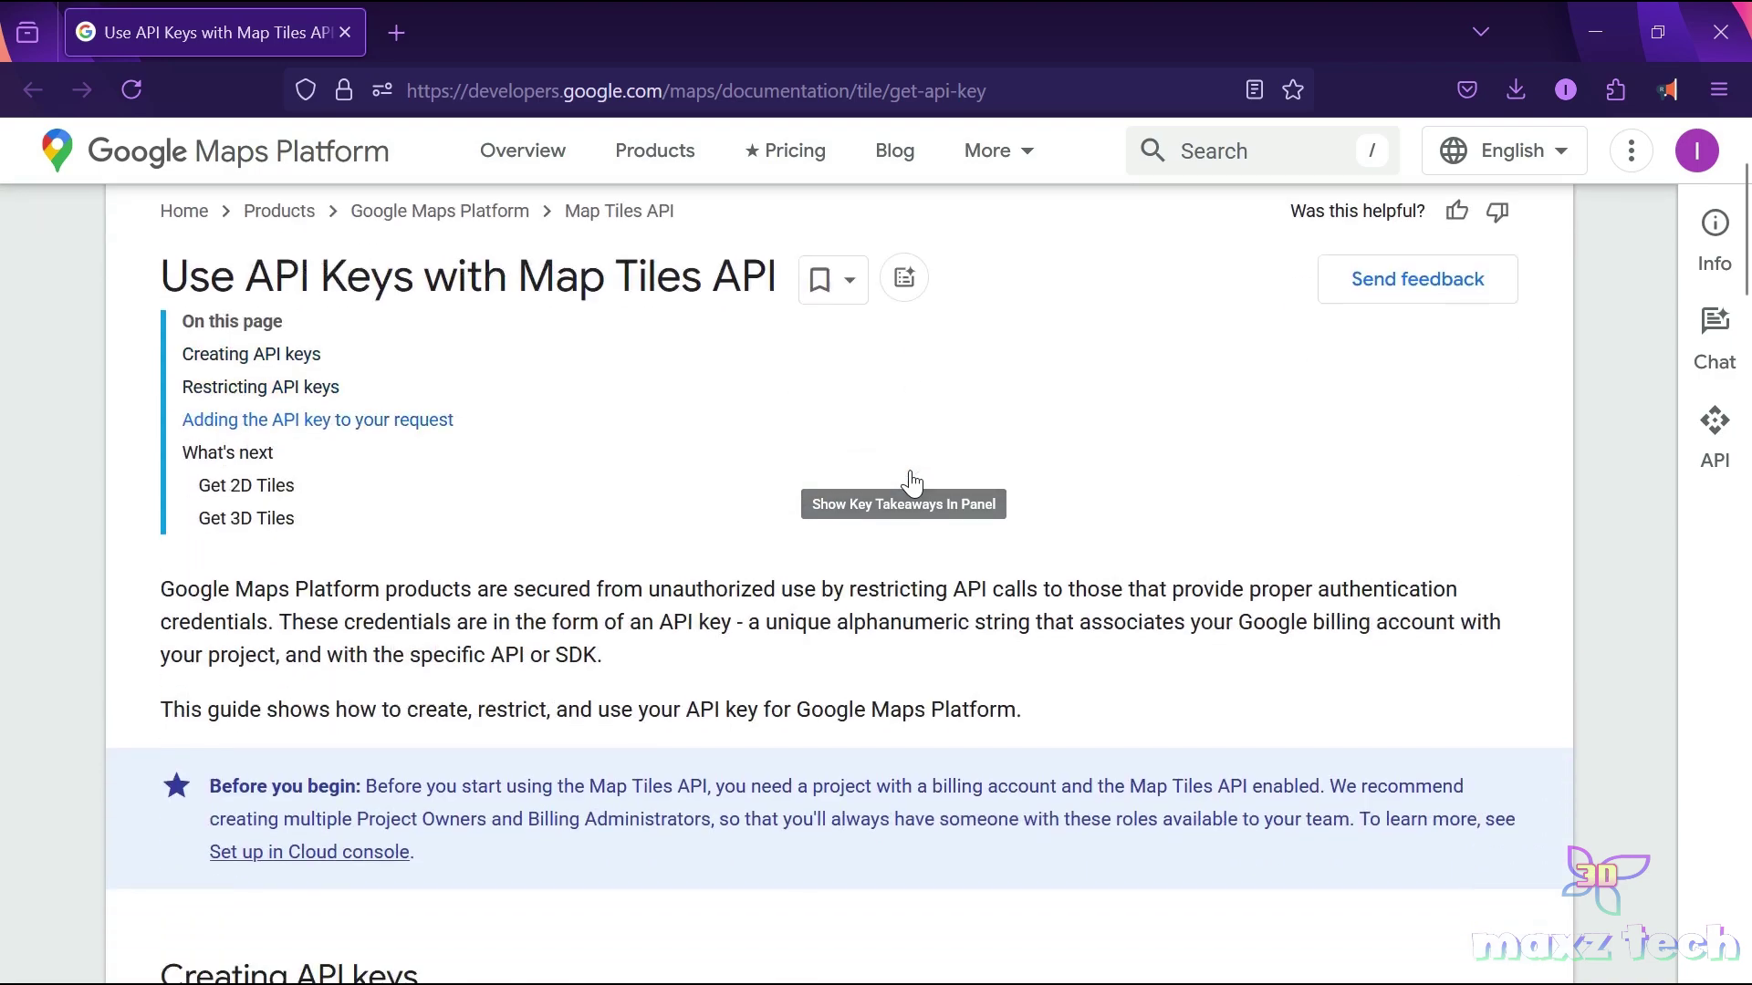
scroll(912, 472, down, 6)
scroll(821, 456, down, 3)
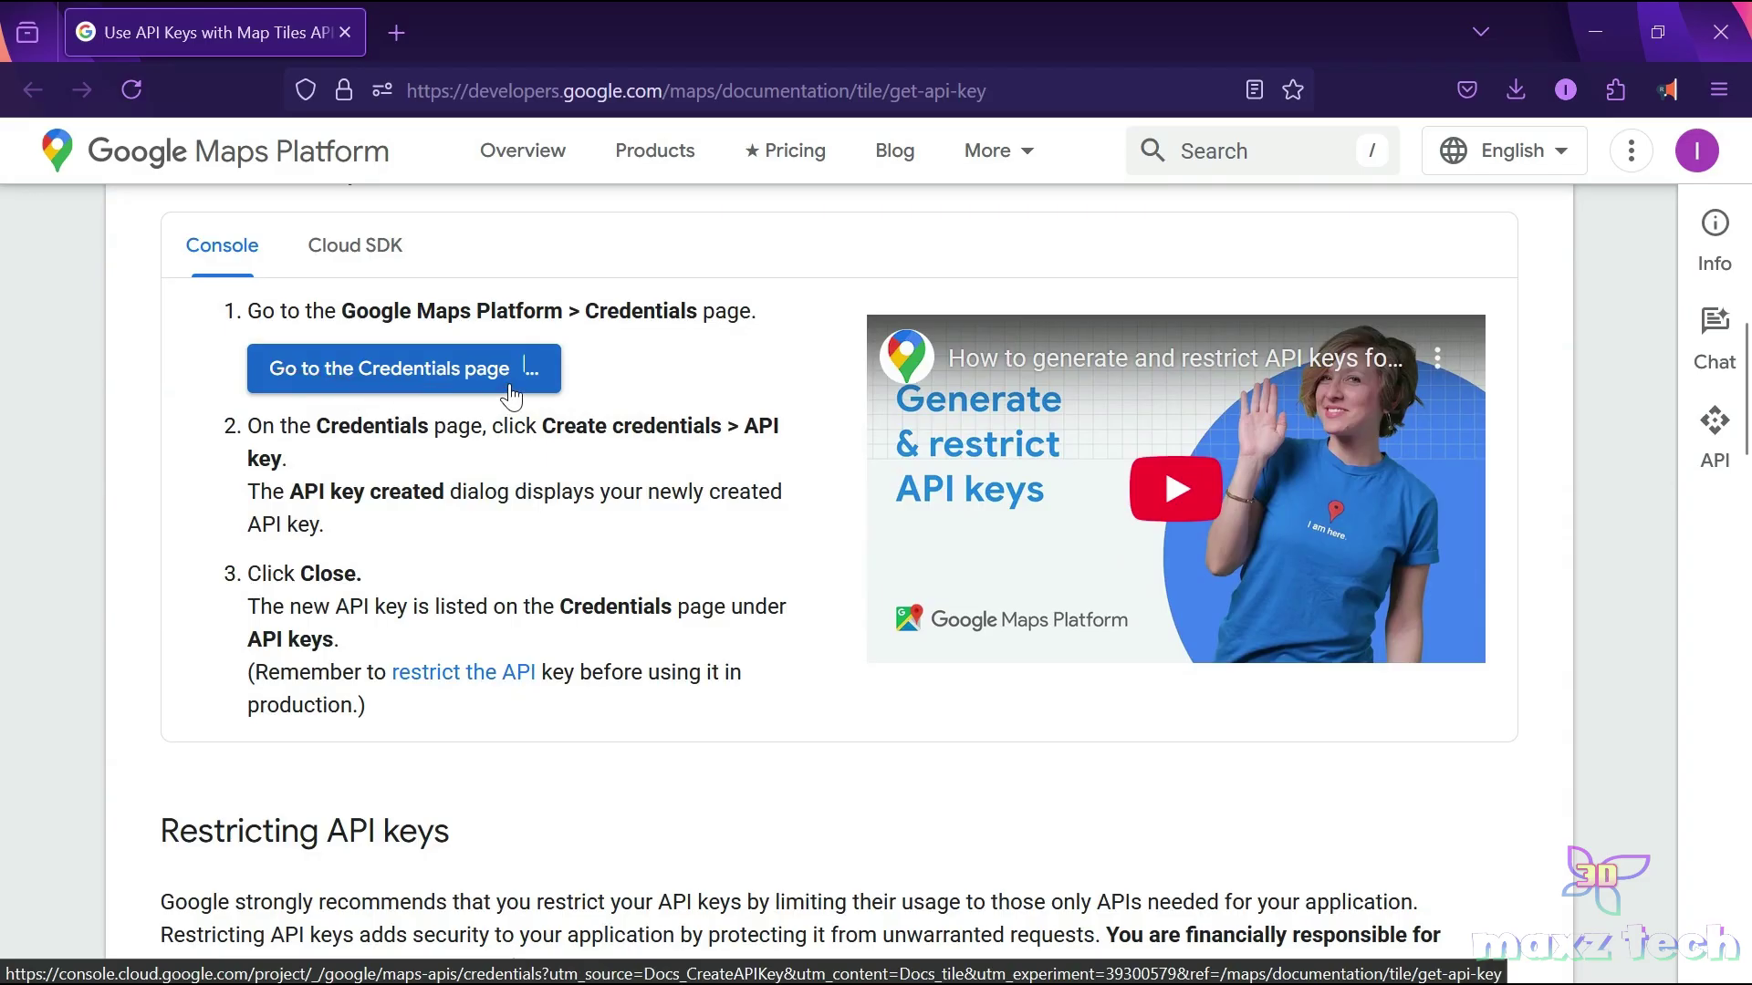
scroll(511, 395, down, 2)
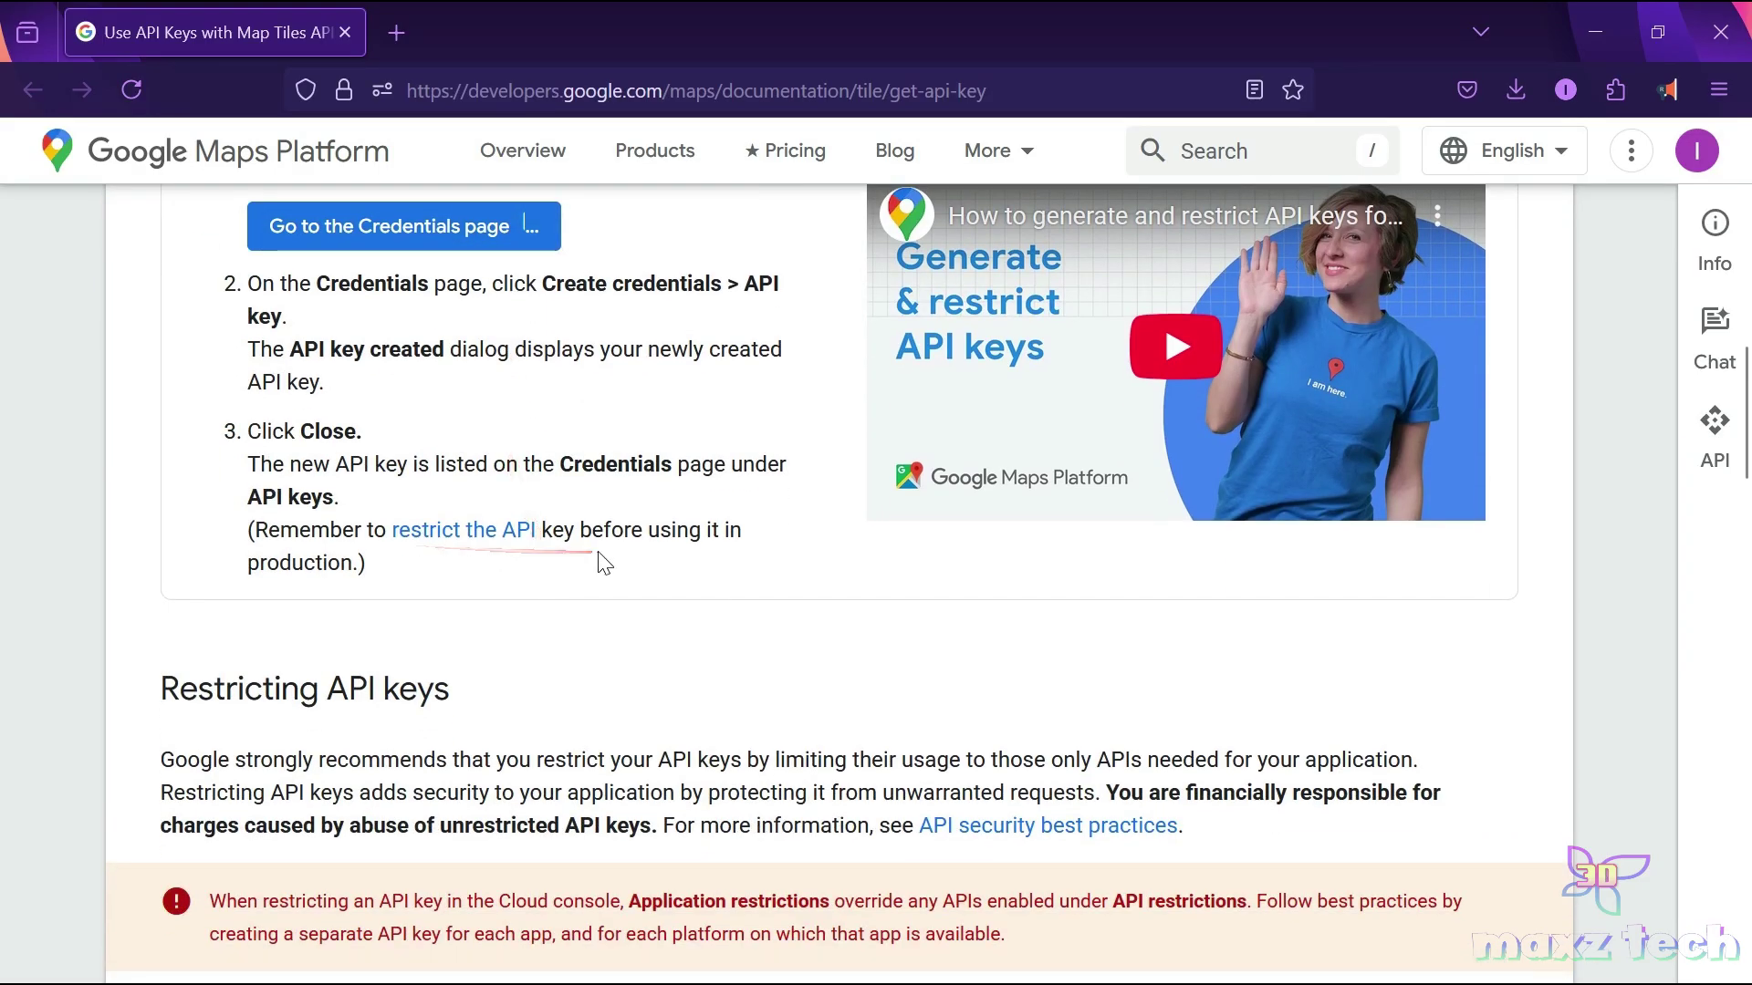
scroll(602, 563, up, 4)
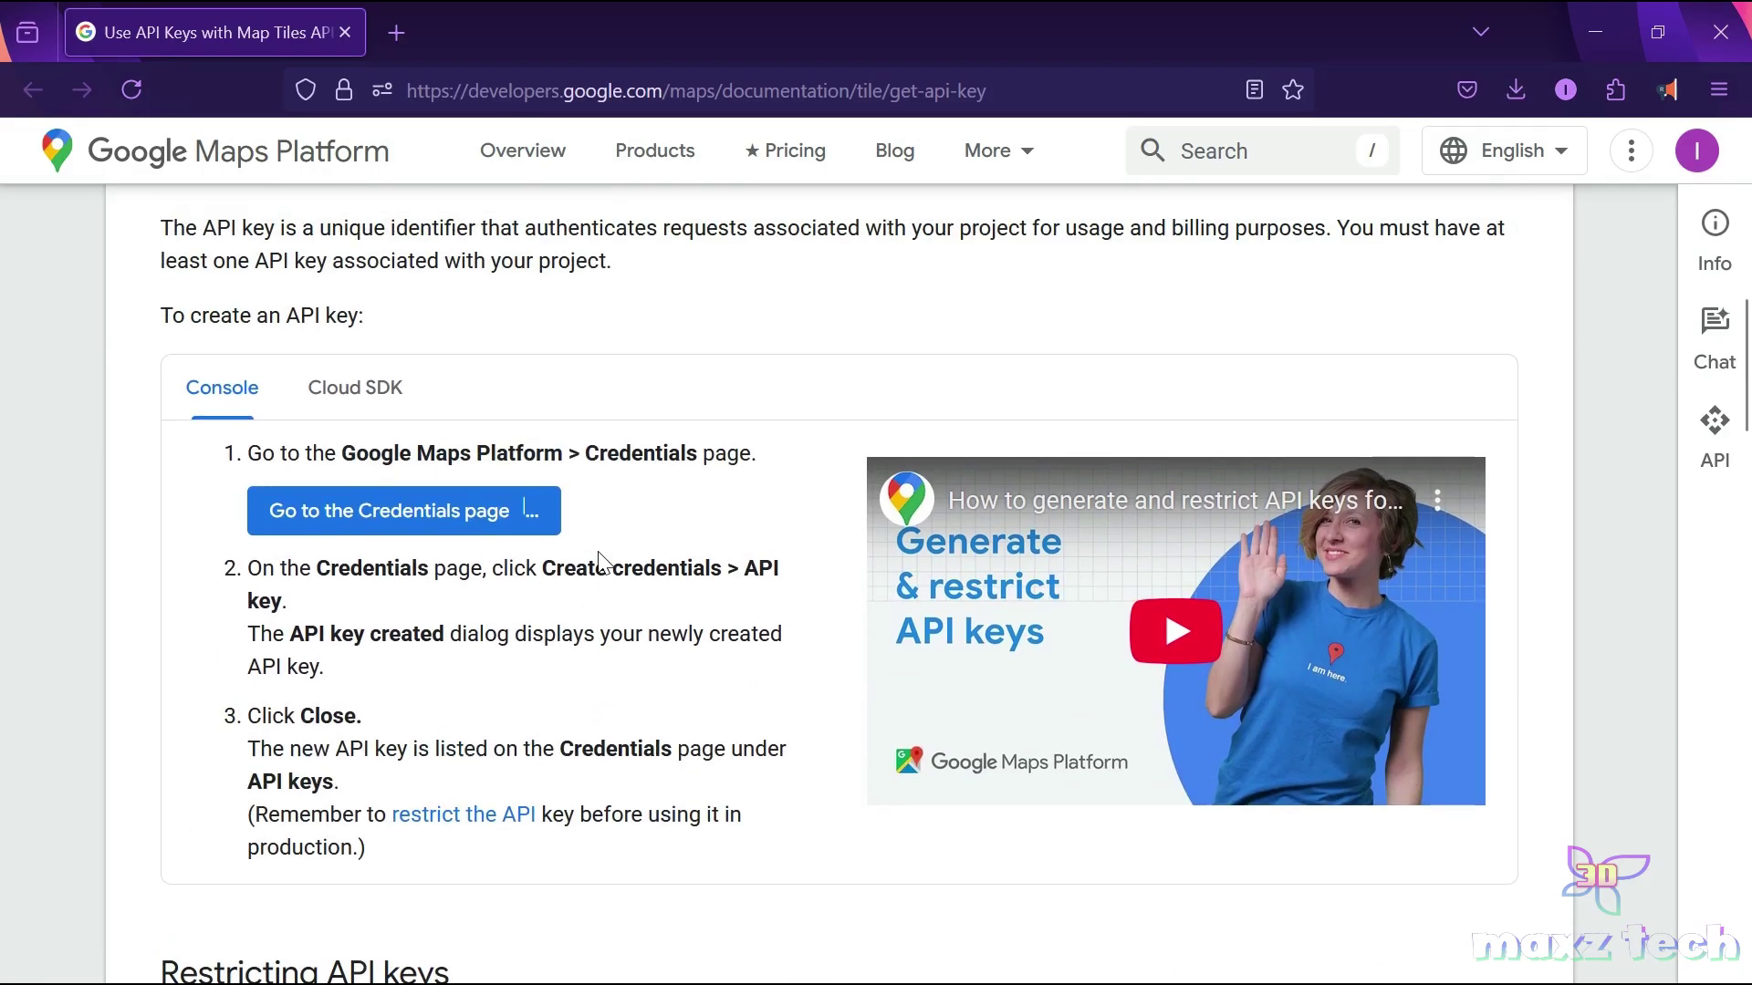
click(488, 513)
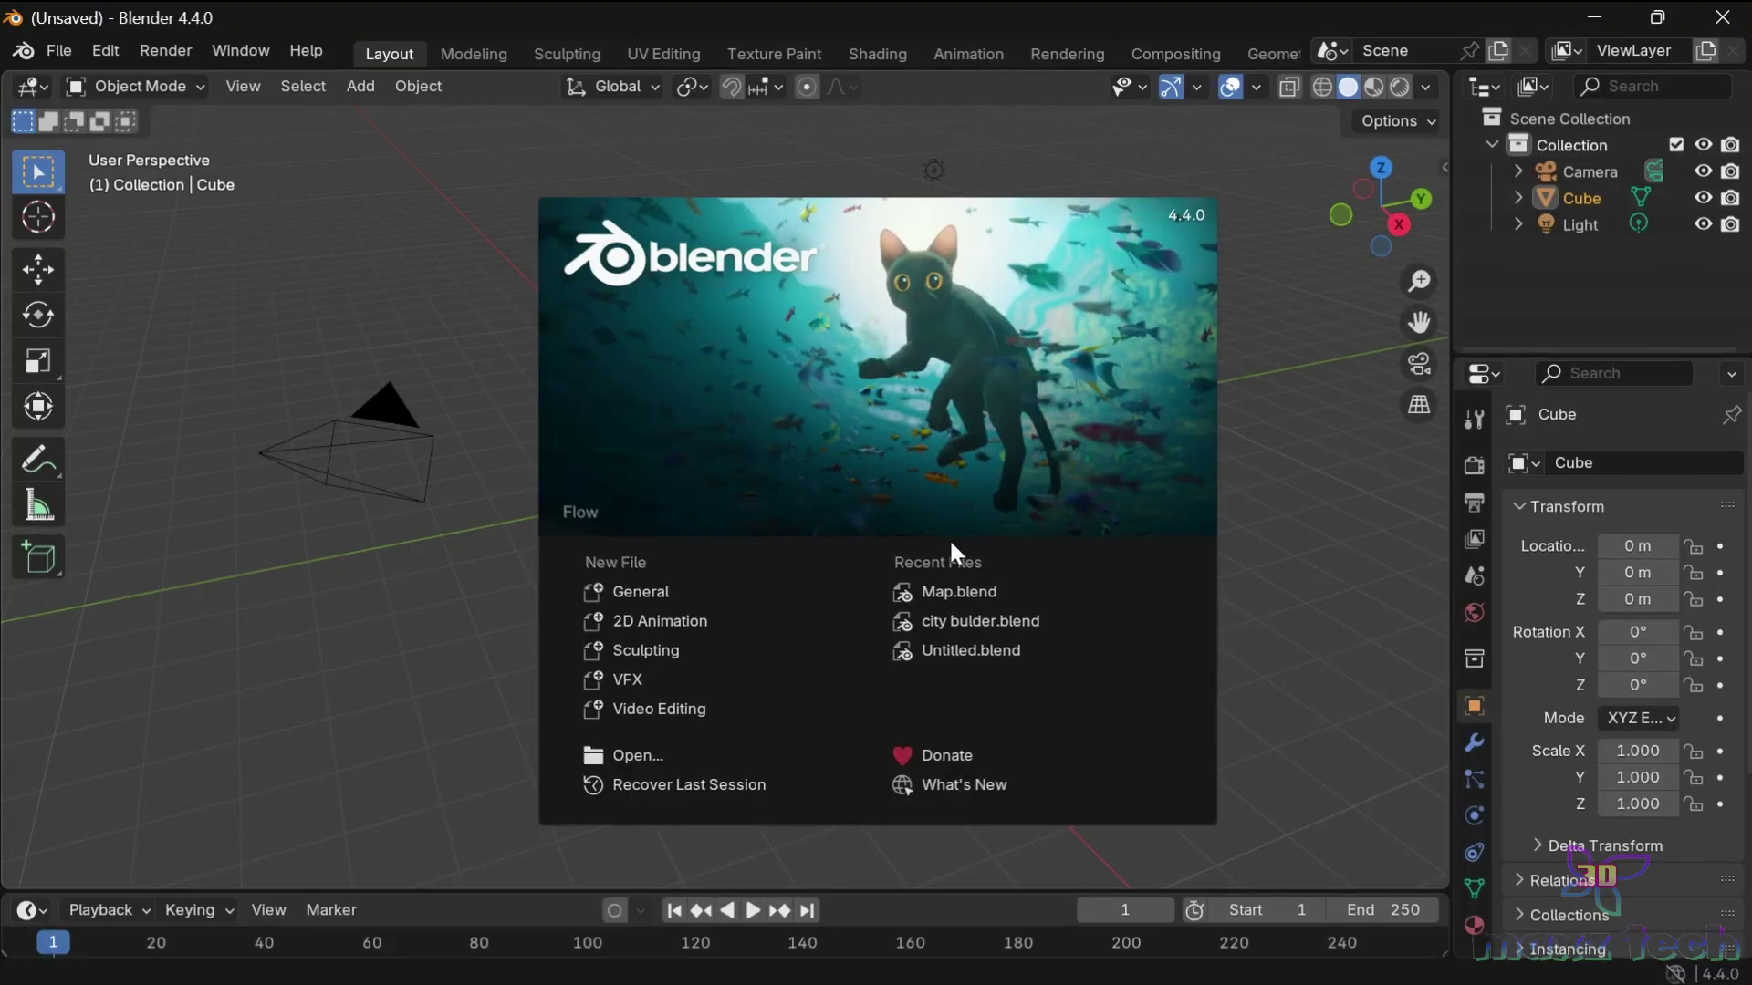
Step: Close the splash screen and delete the default Camera, Cube and Light using a box selection
click(899, 441)
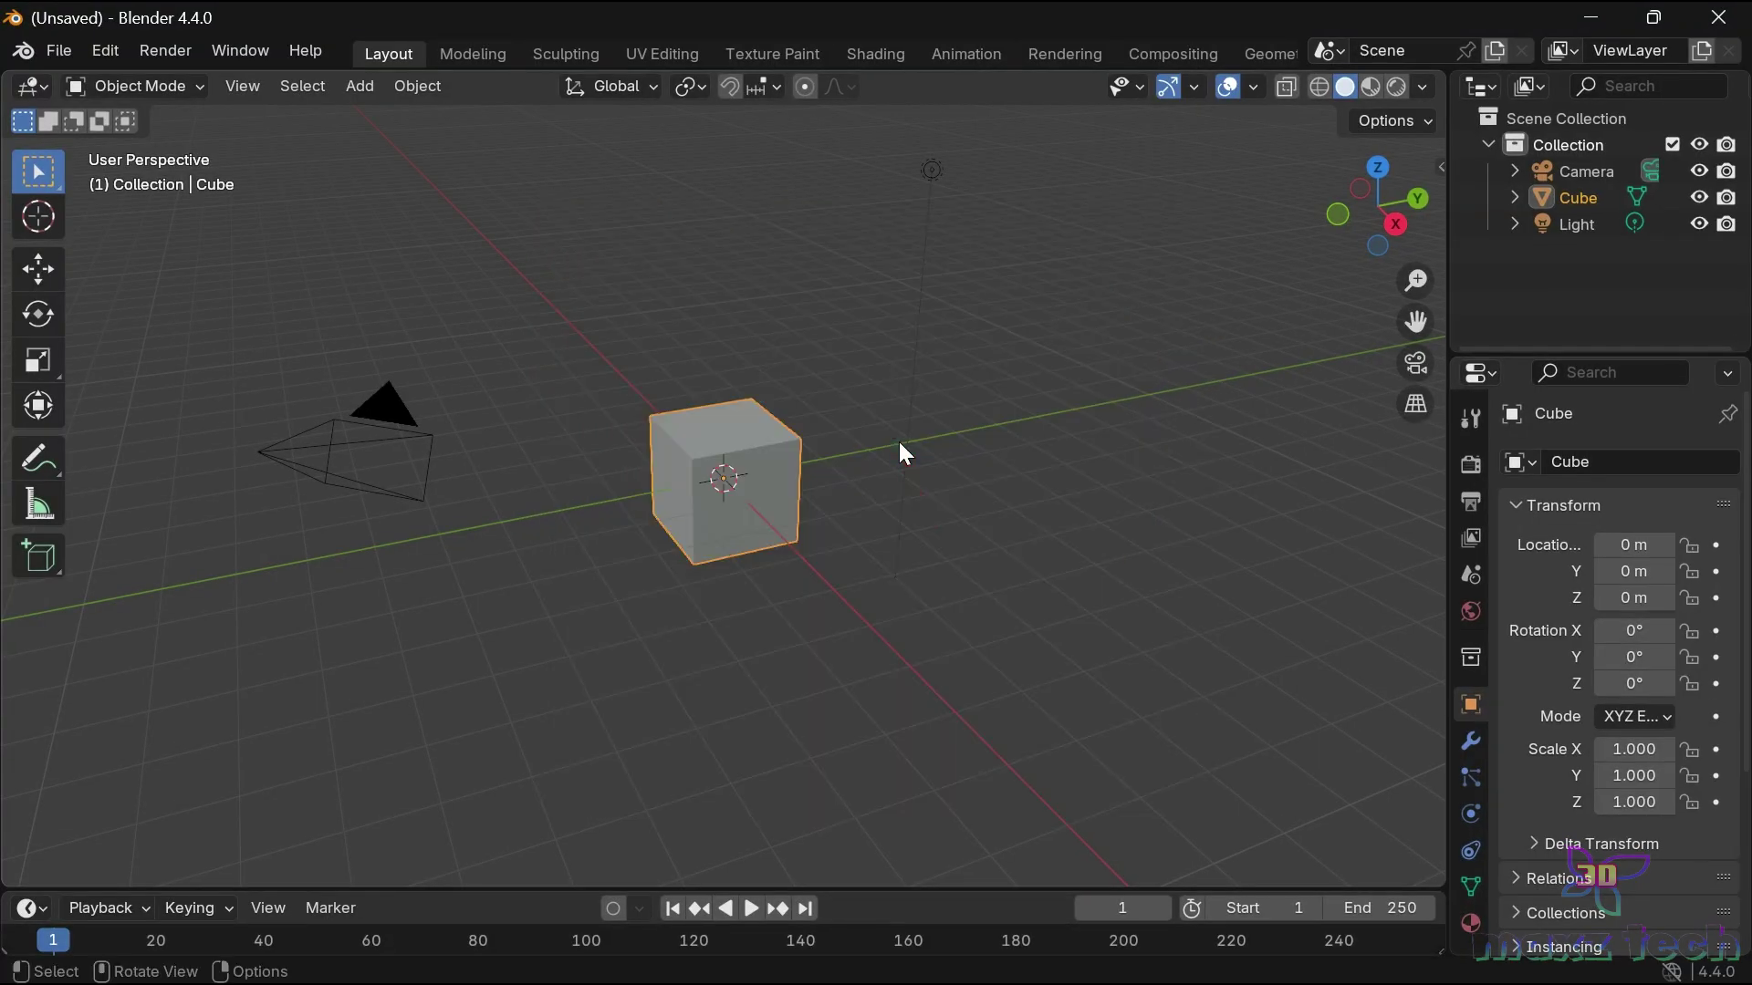
click(825, 308)
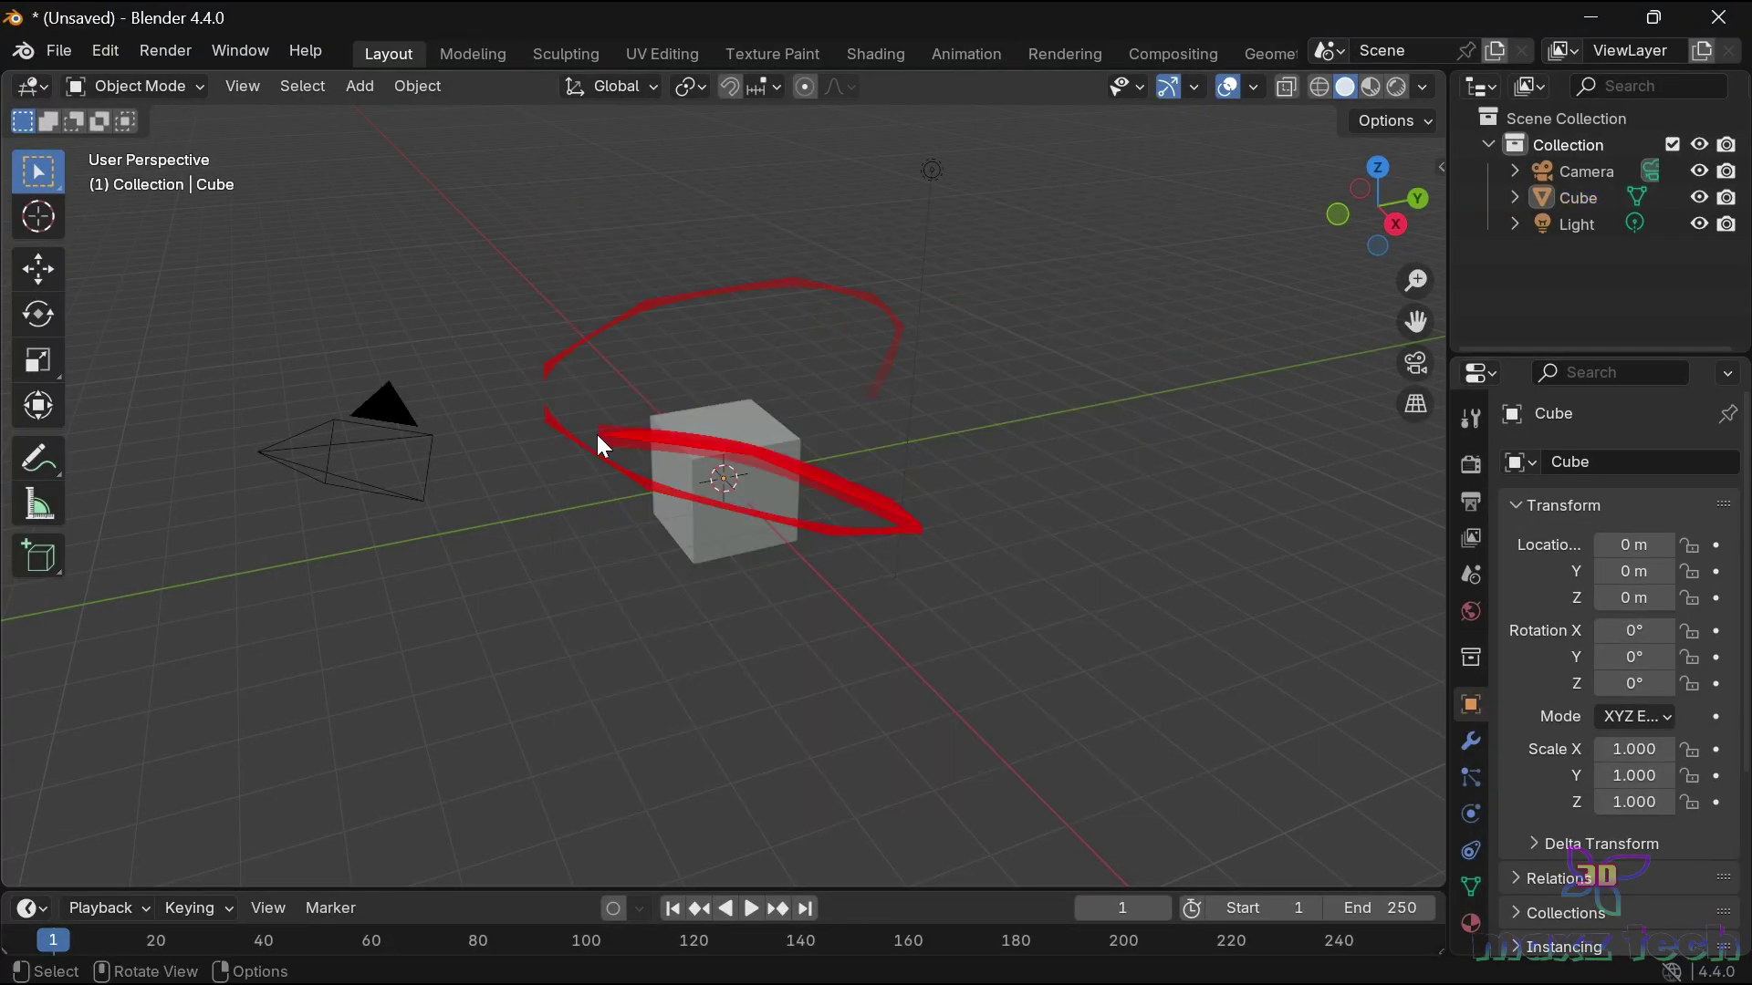
drag(216, 323, 1188, 804)
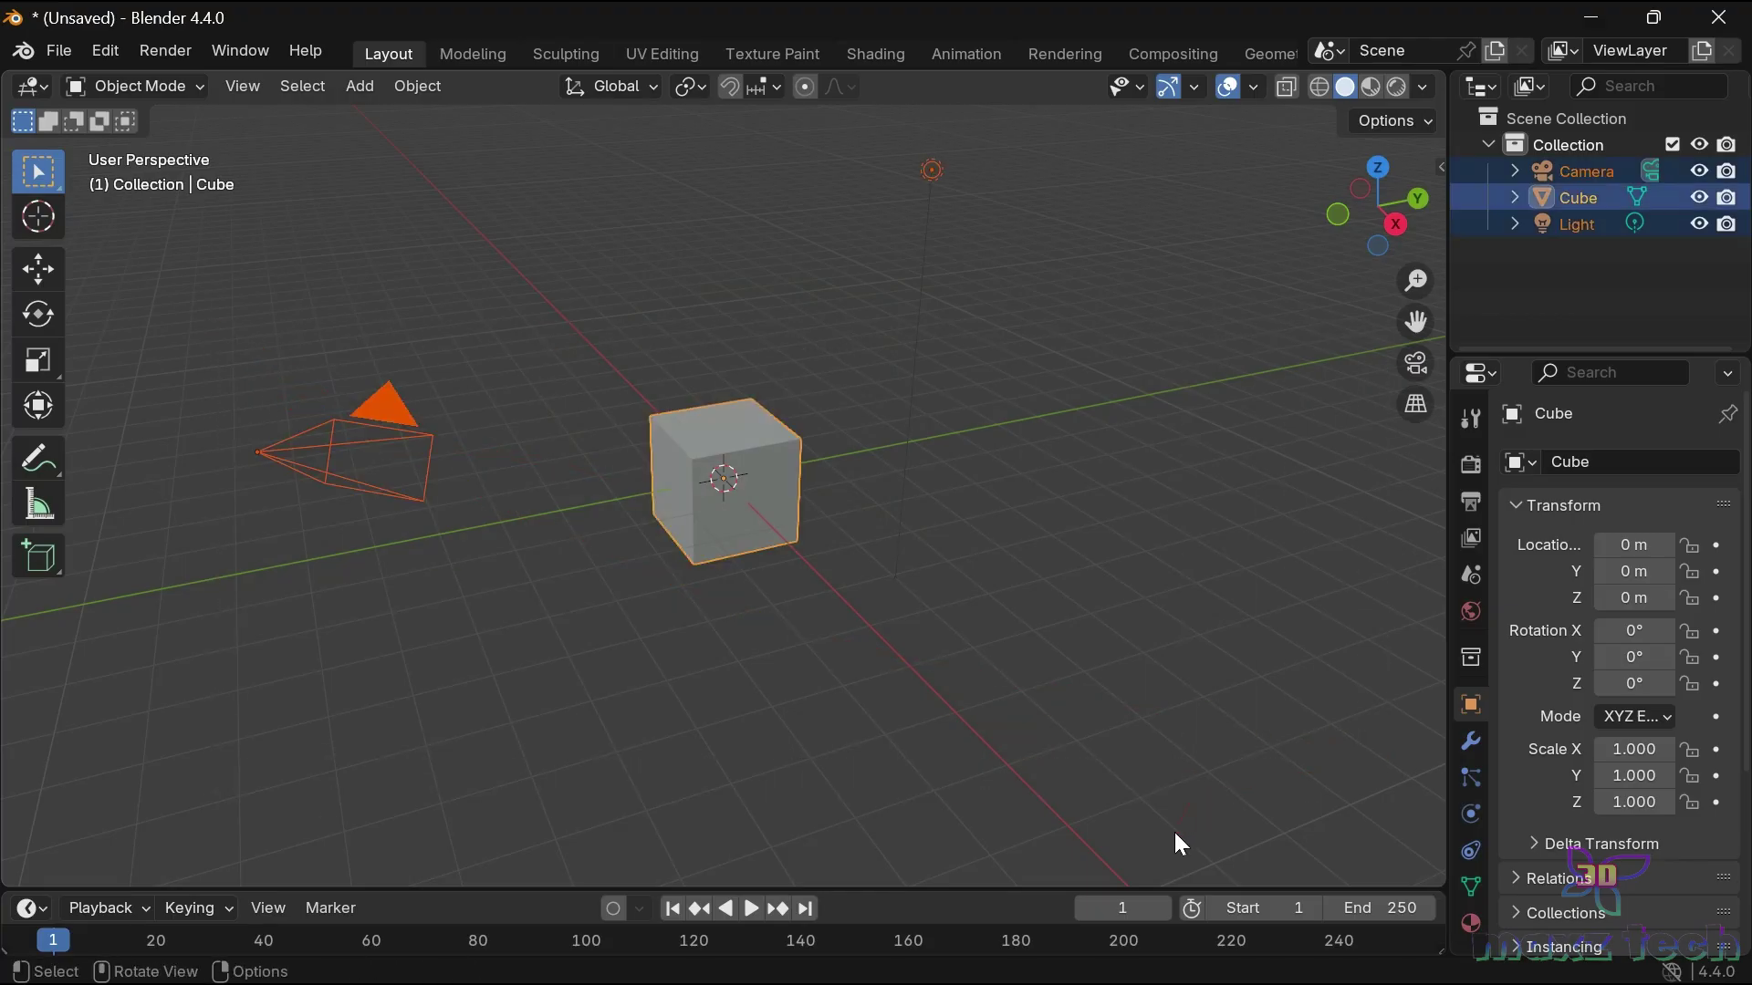
key(Delete)
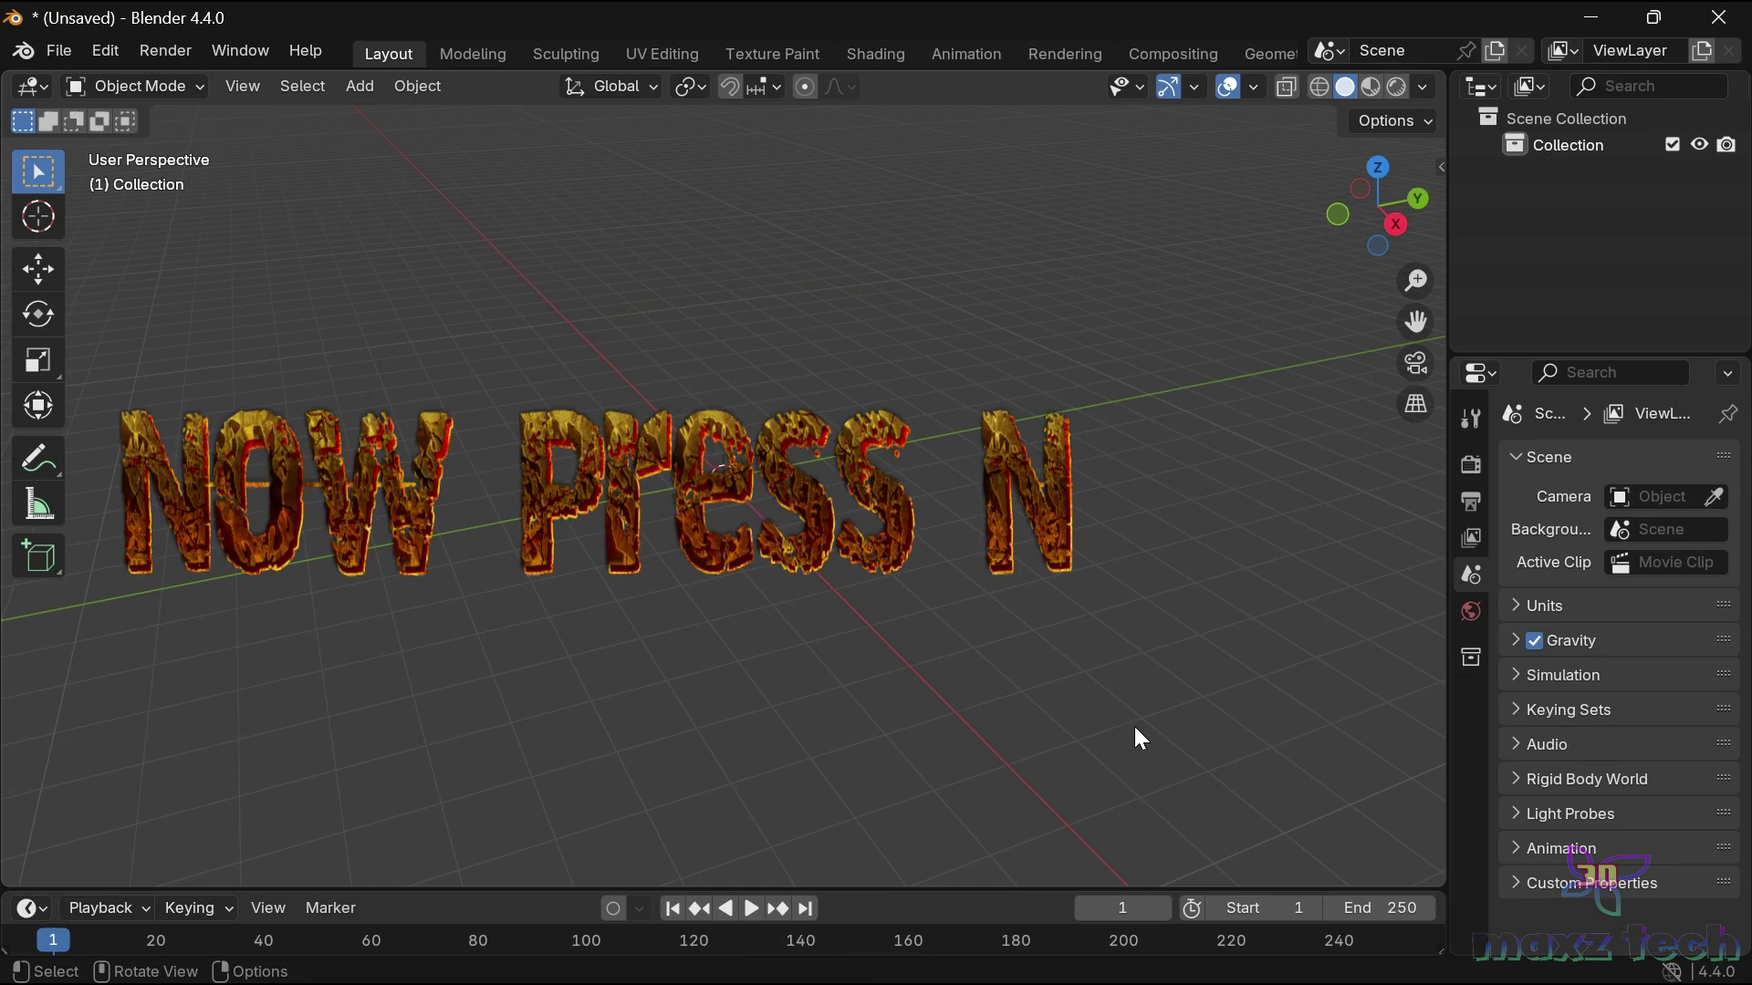
Step: Show the Blosm sidebar tab, review its OpenStreetMap data sources, and add a plane at the origin
key(n)
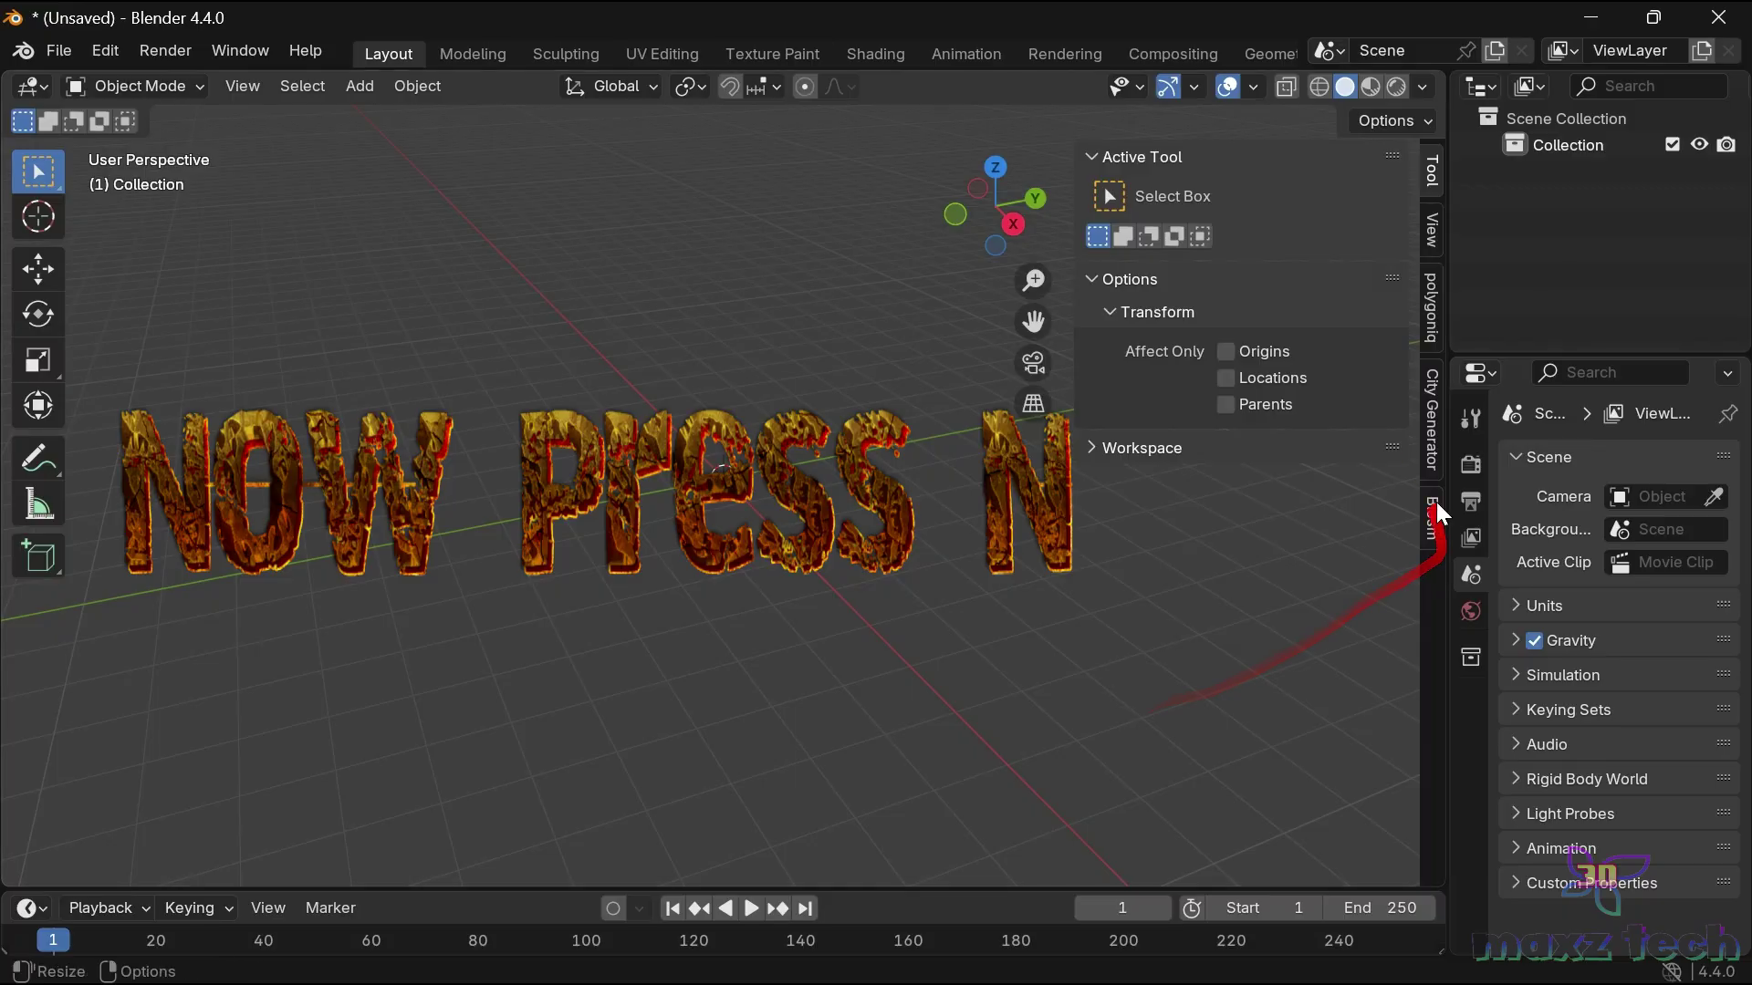
click(1435, 511)
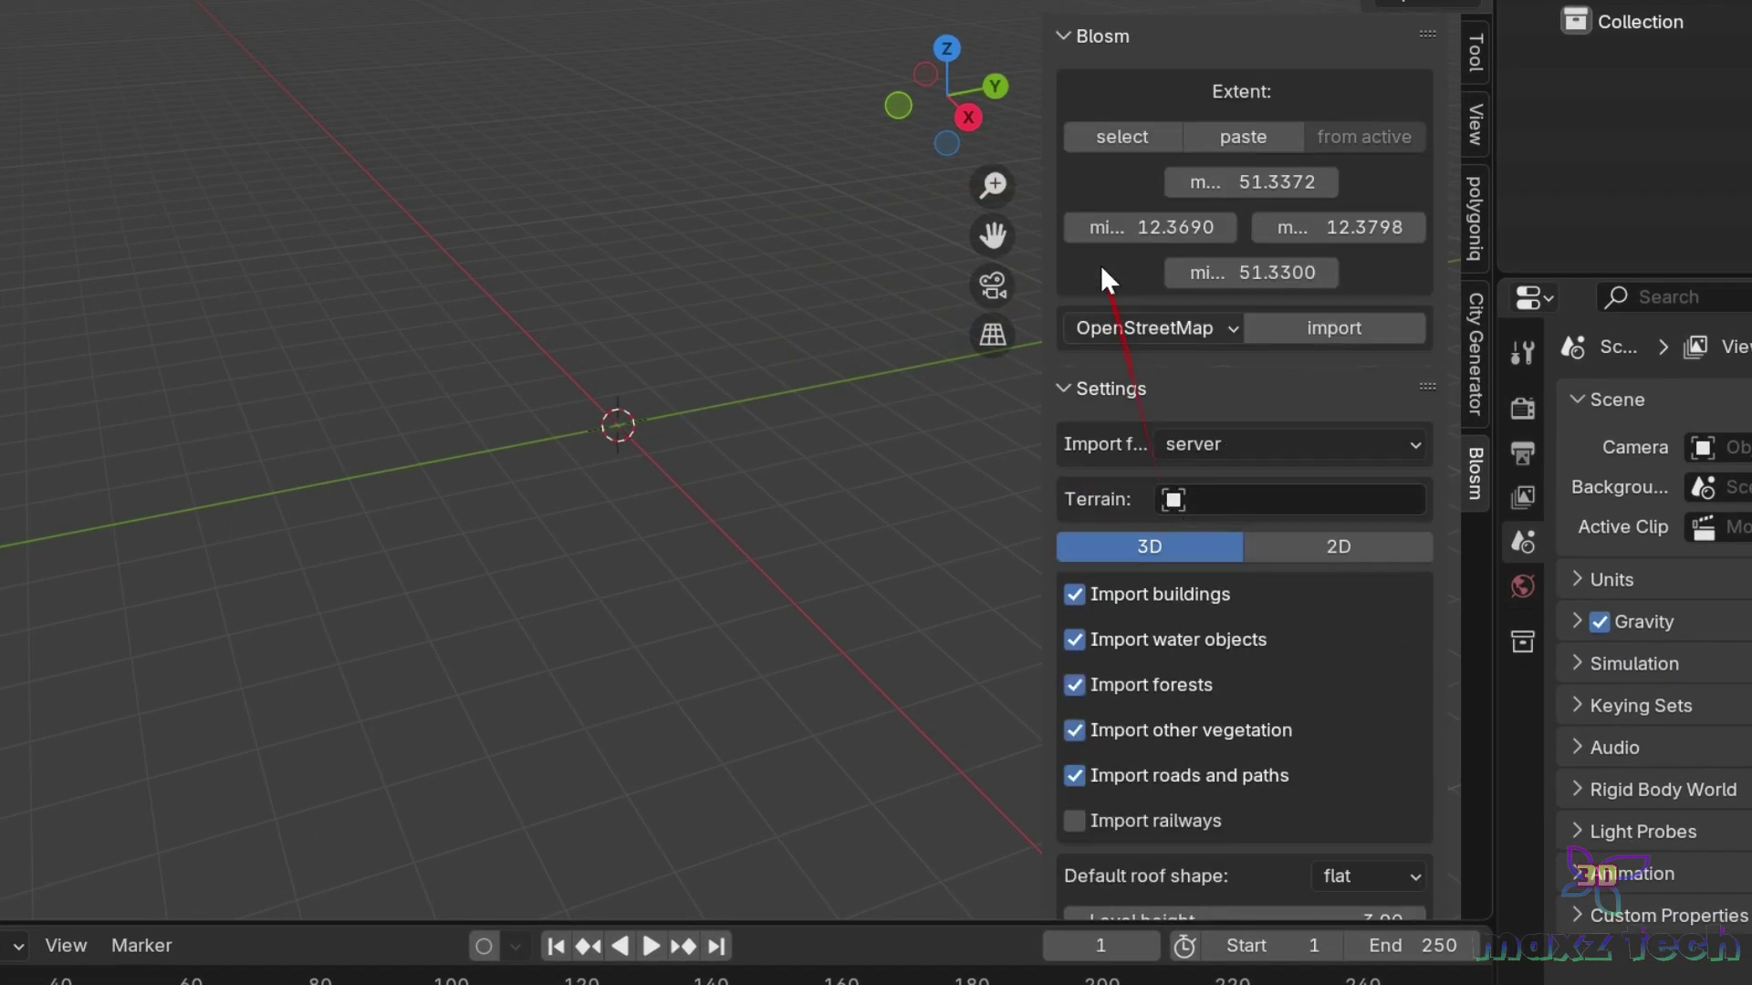
scroll(1206, 400, down, 3)
scroll(1206, 399, down, 2)
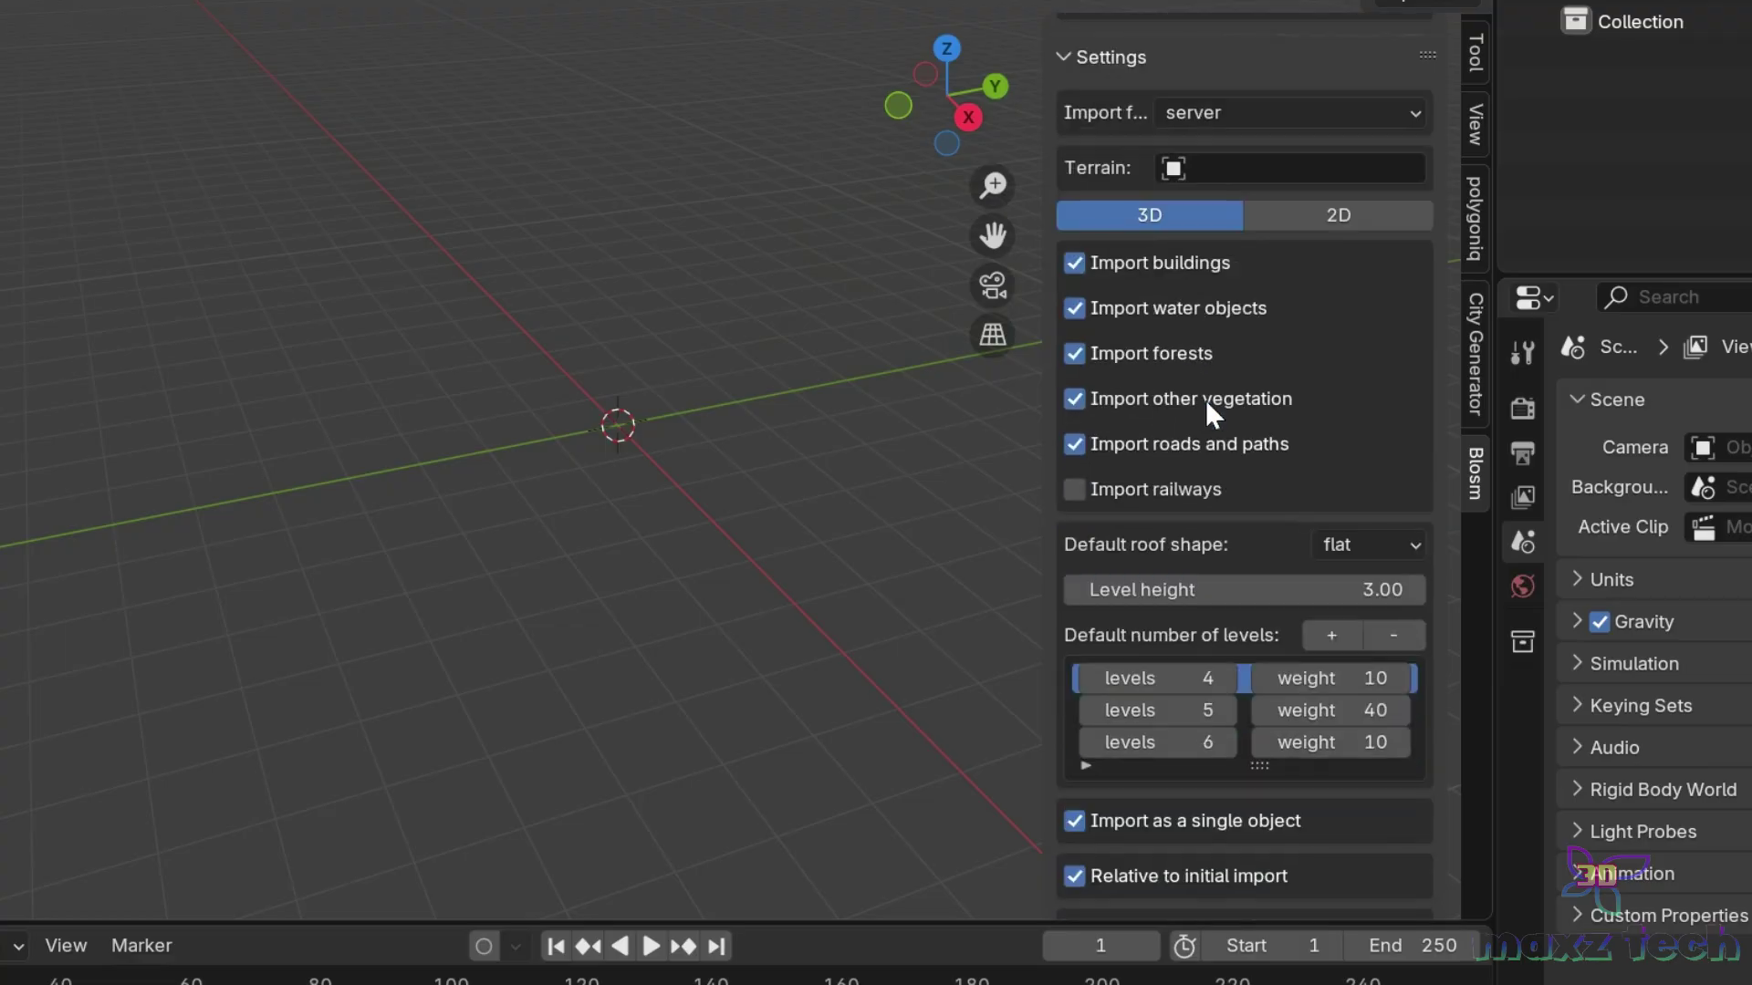
scroll(1206, 399, up, 5)
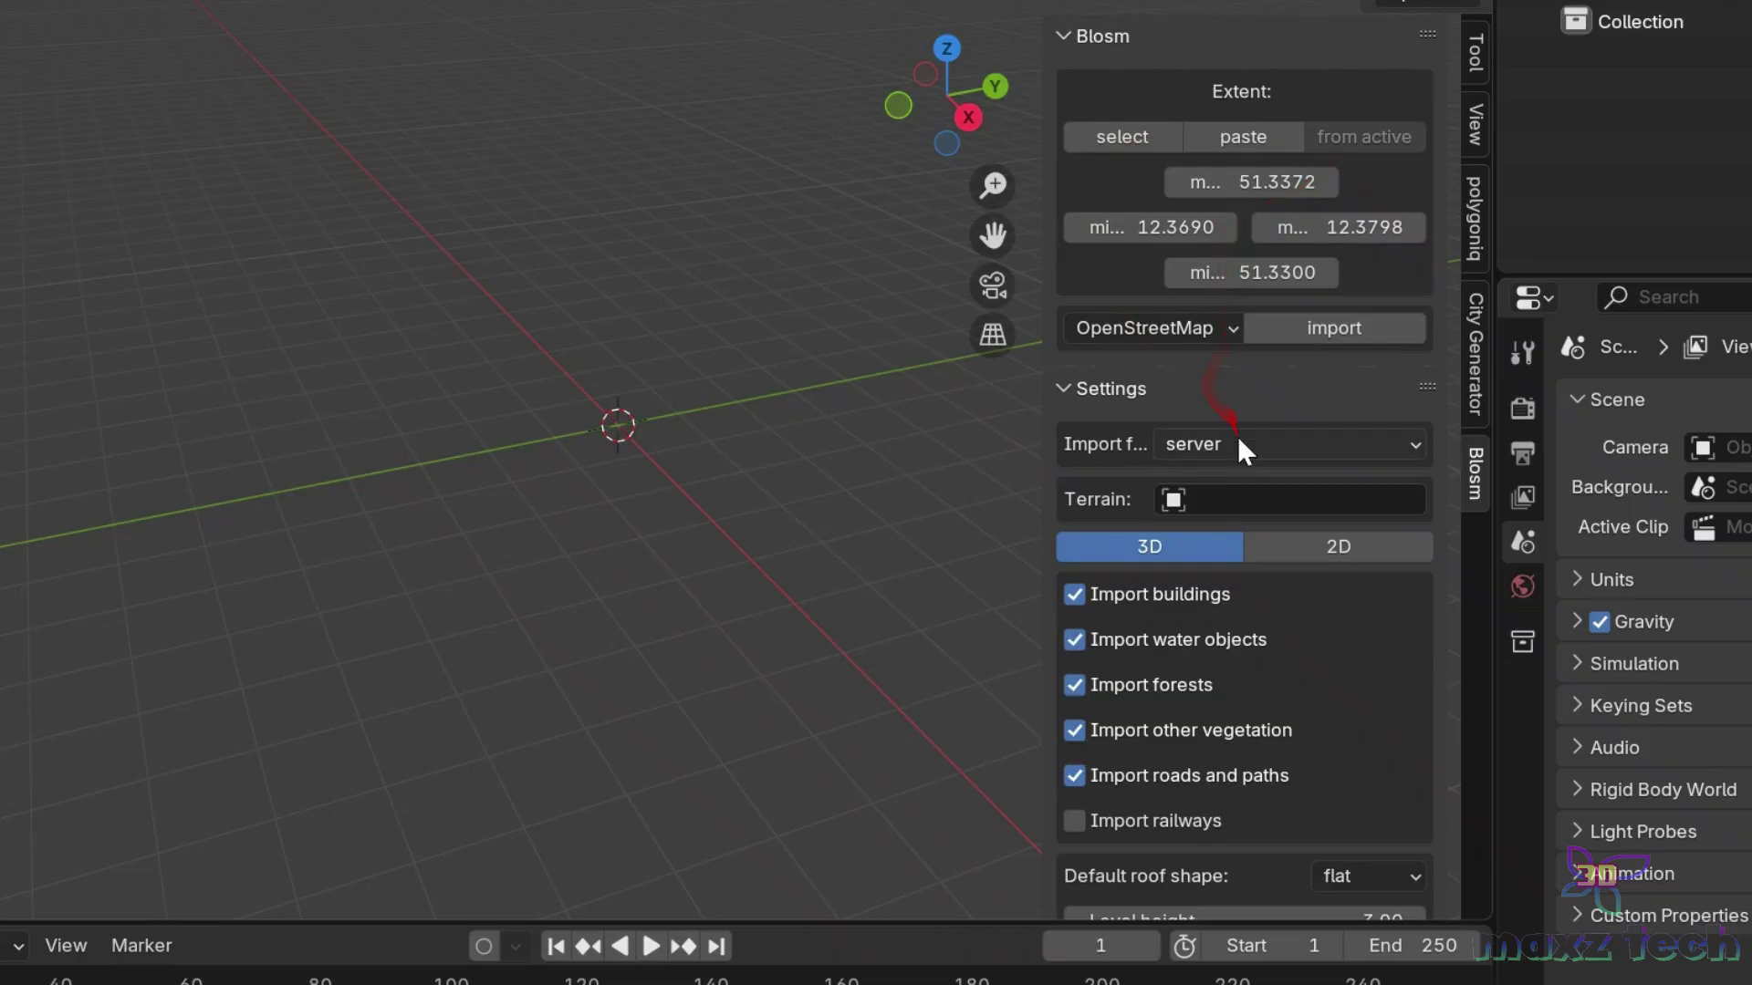
click(1152, 330)
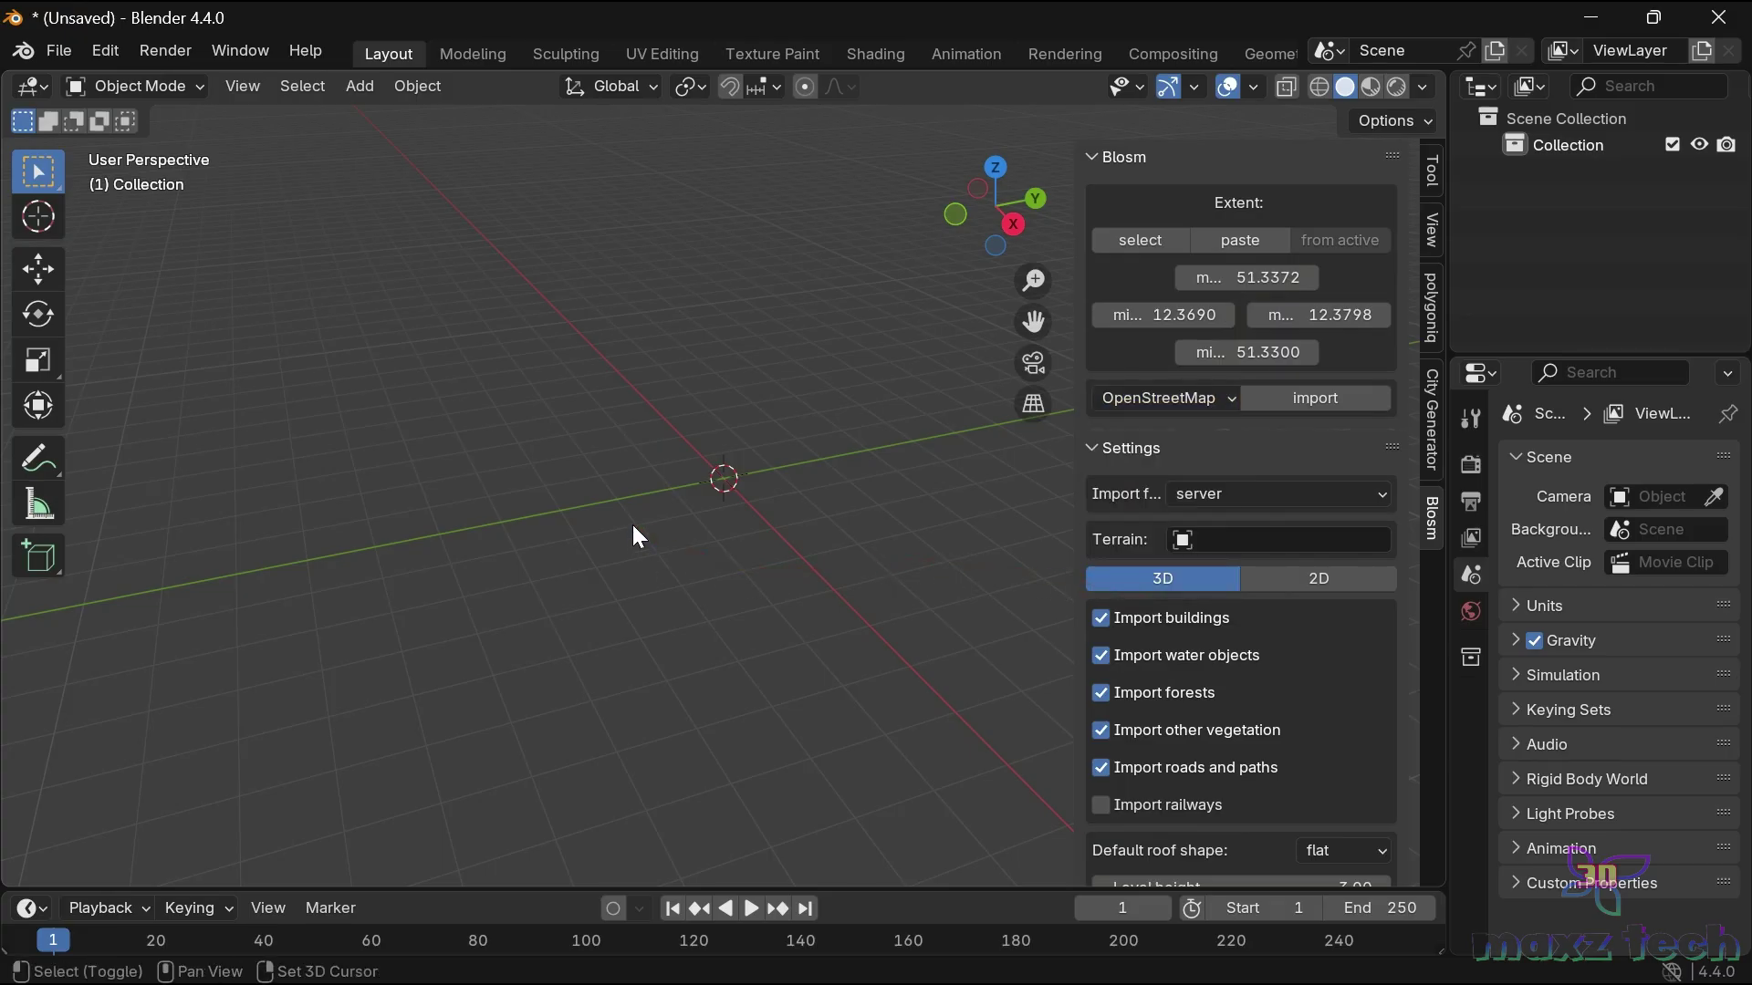
key(shift+a)
click(752, 476)
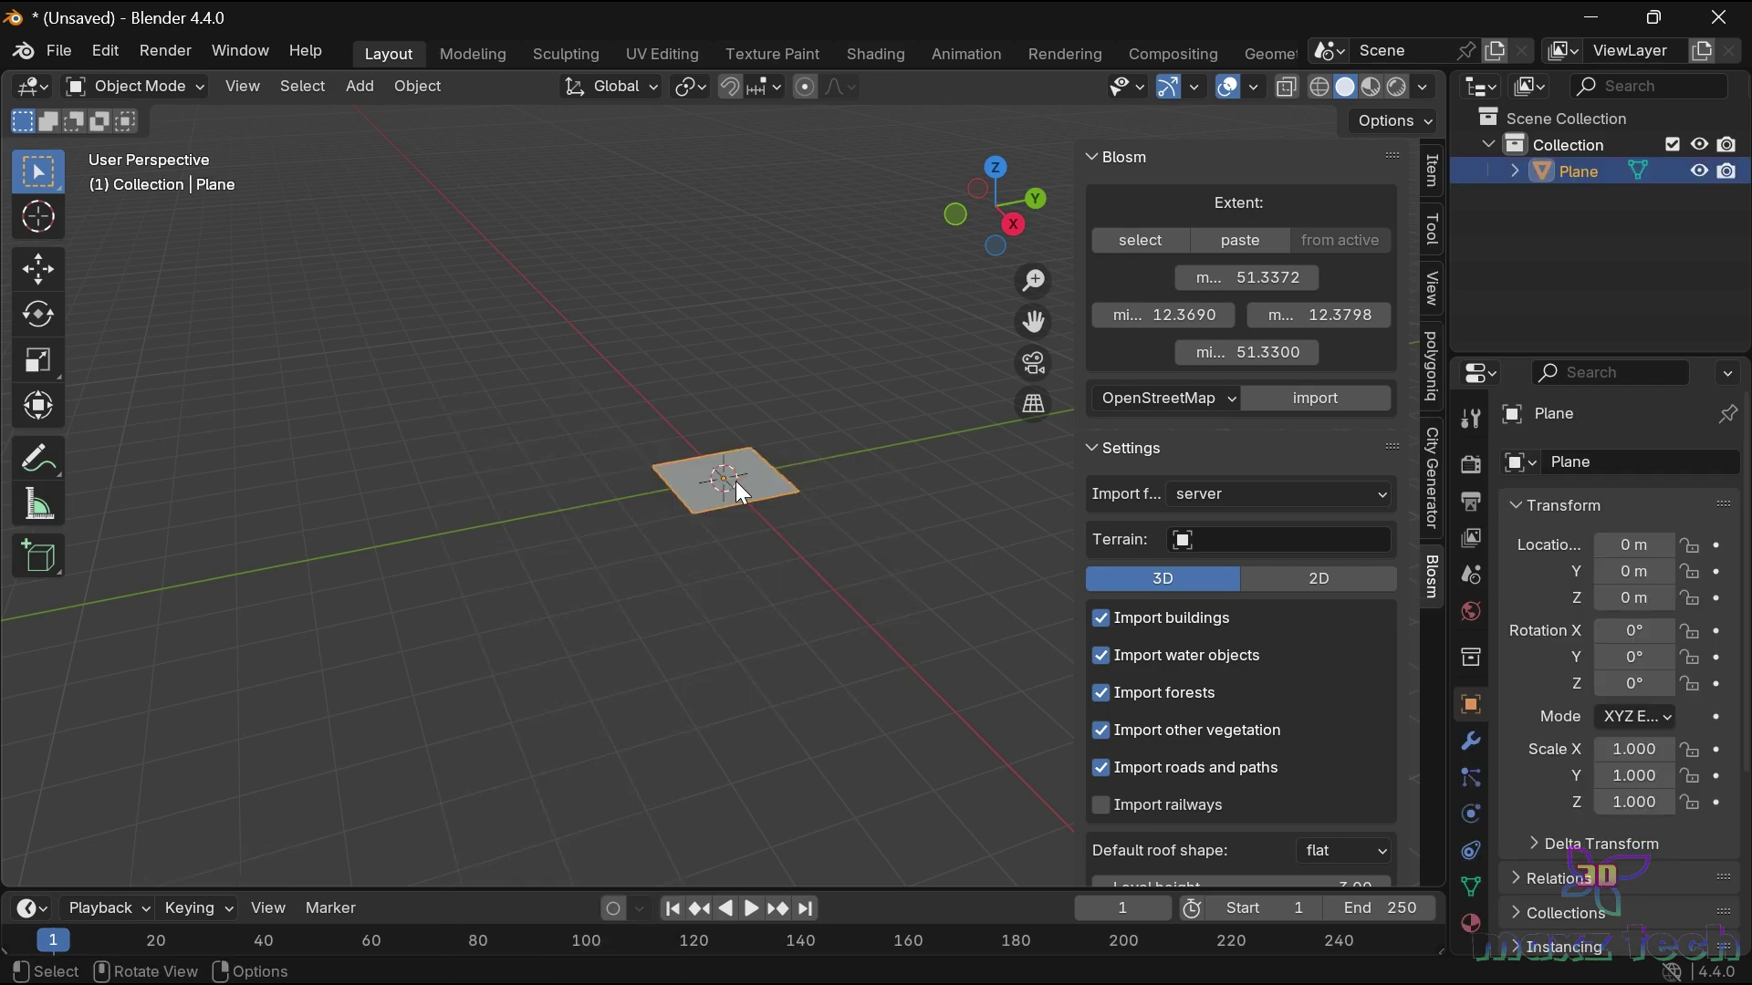
Step: Set the viewport Clip End to 10000 m, then open Blosm's online extent-selection map
click(1428, 292)
click(1294, 254)
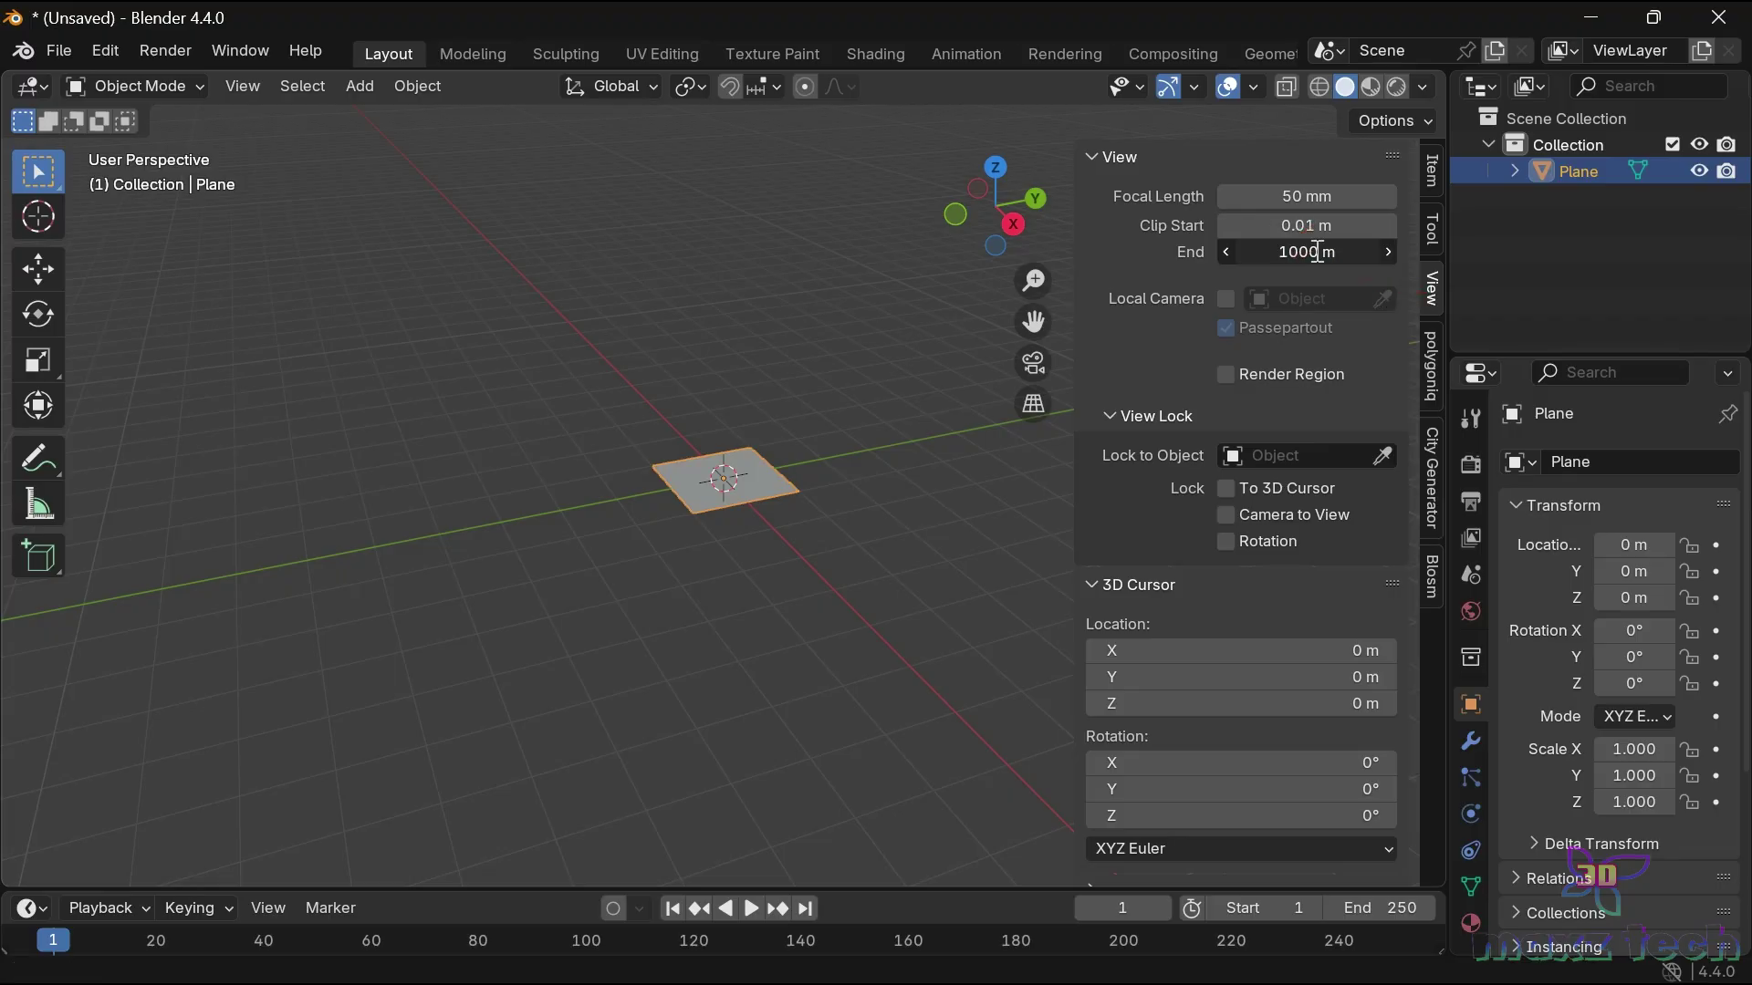
click(1267, 254)
text(0)
drag(1286, 253, 1213, 243)
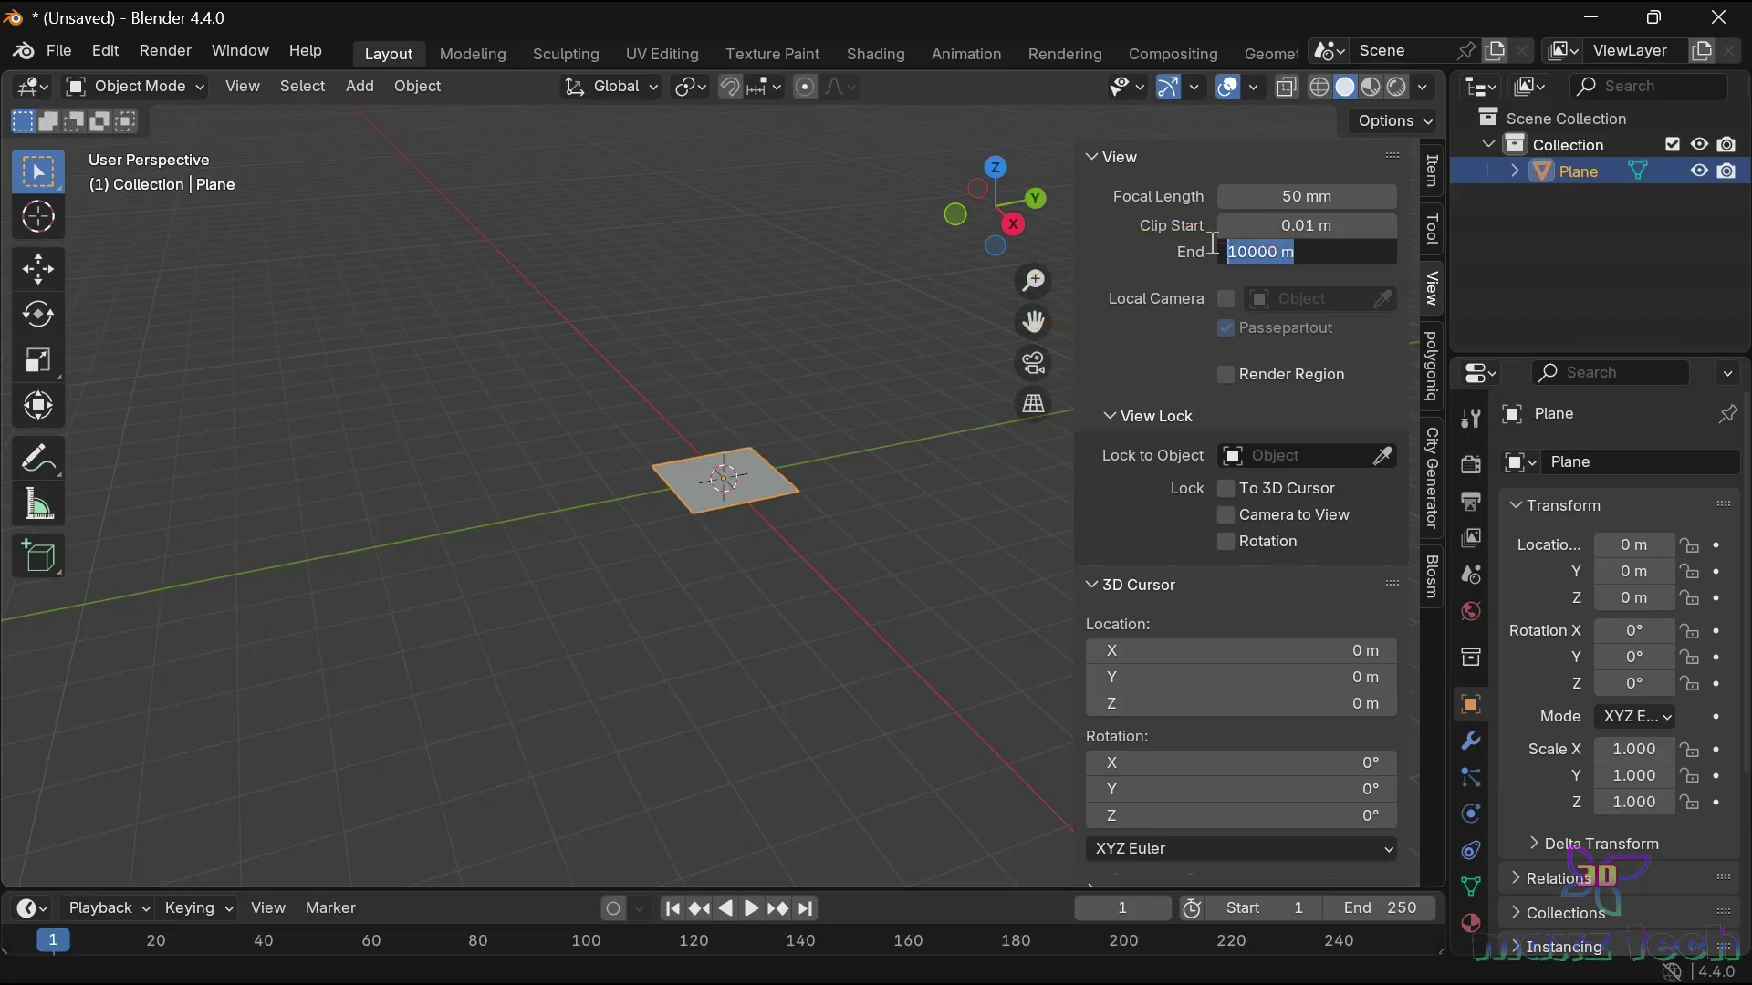
click(1445, 575)
click(1432, 575)
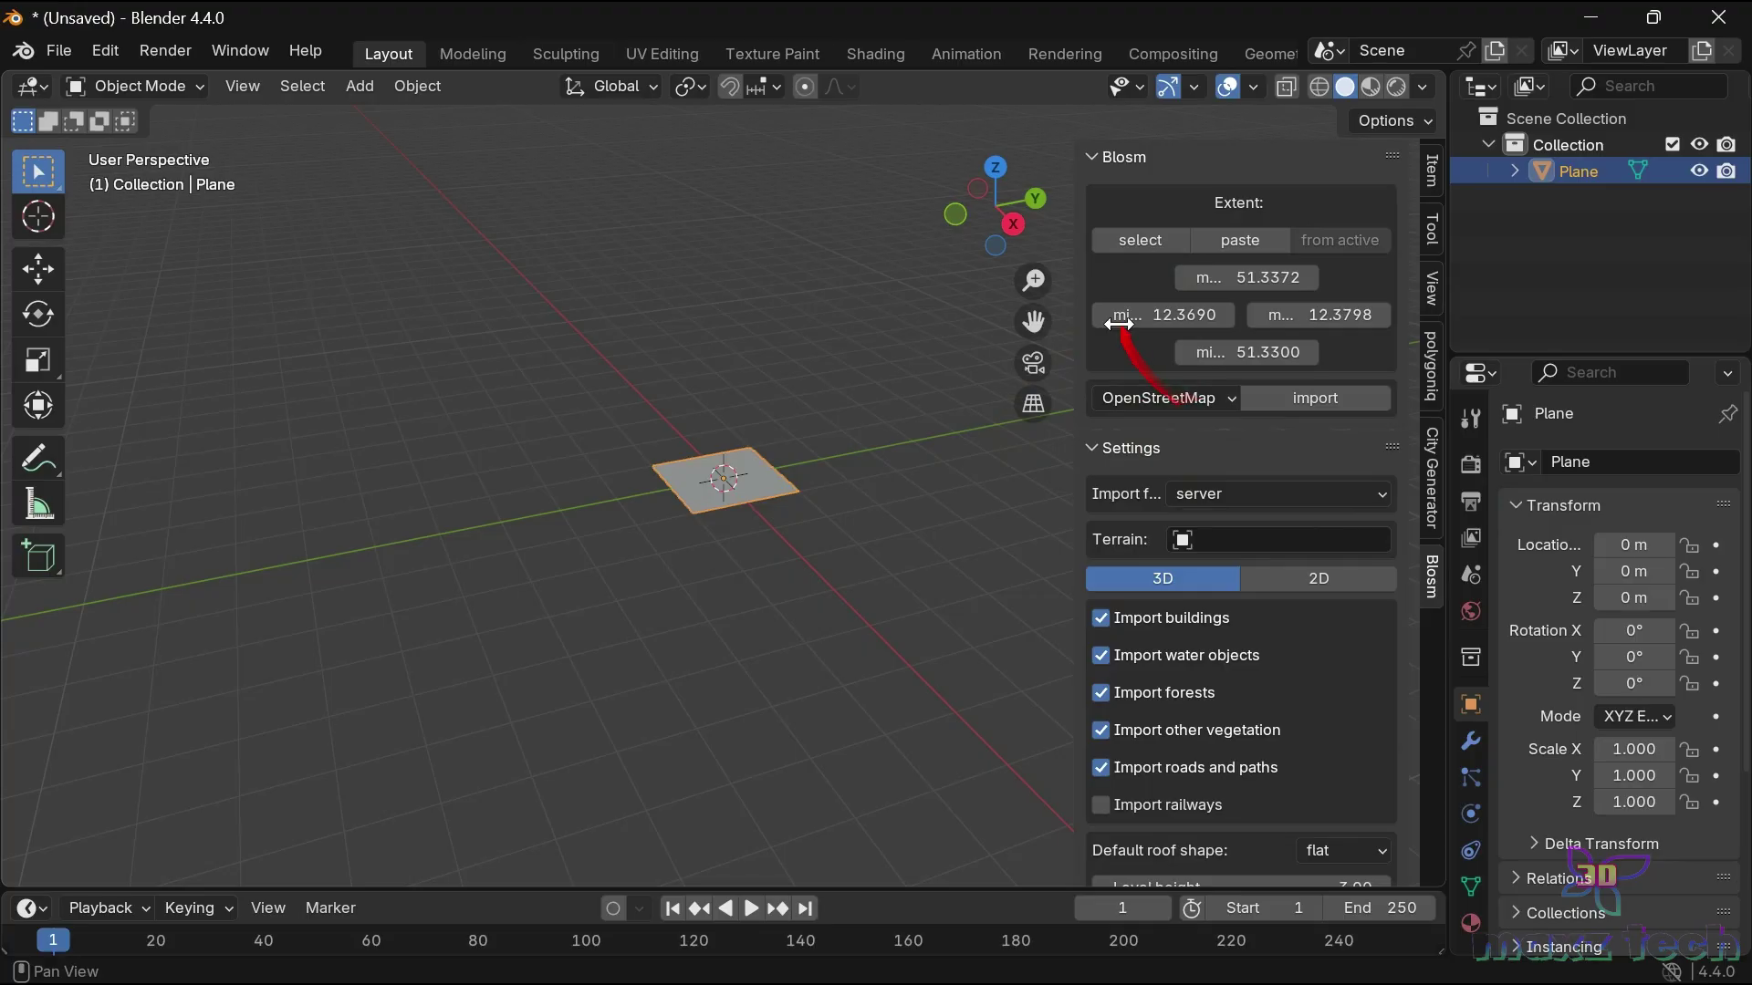
click(1148, 249)
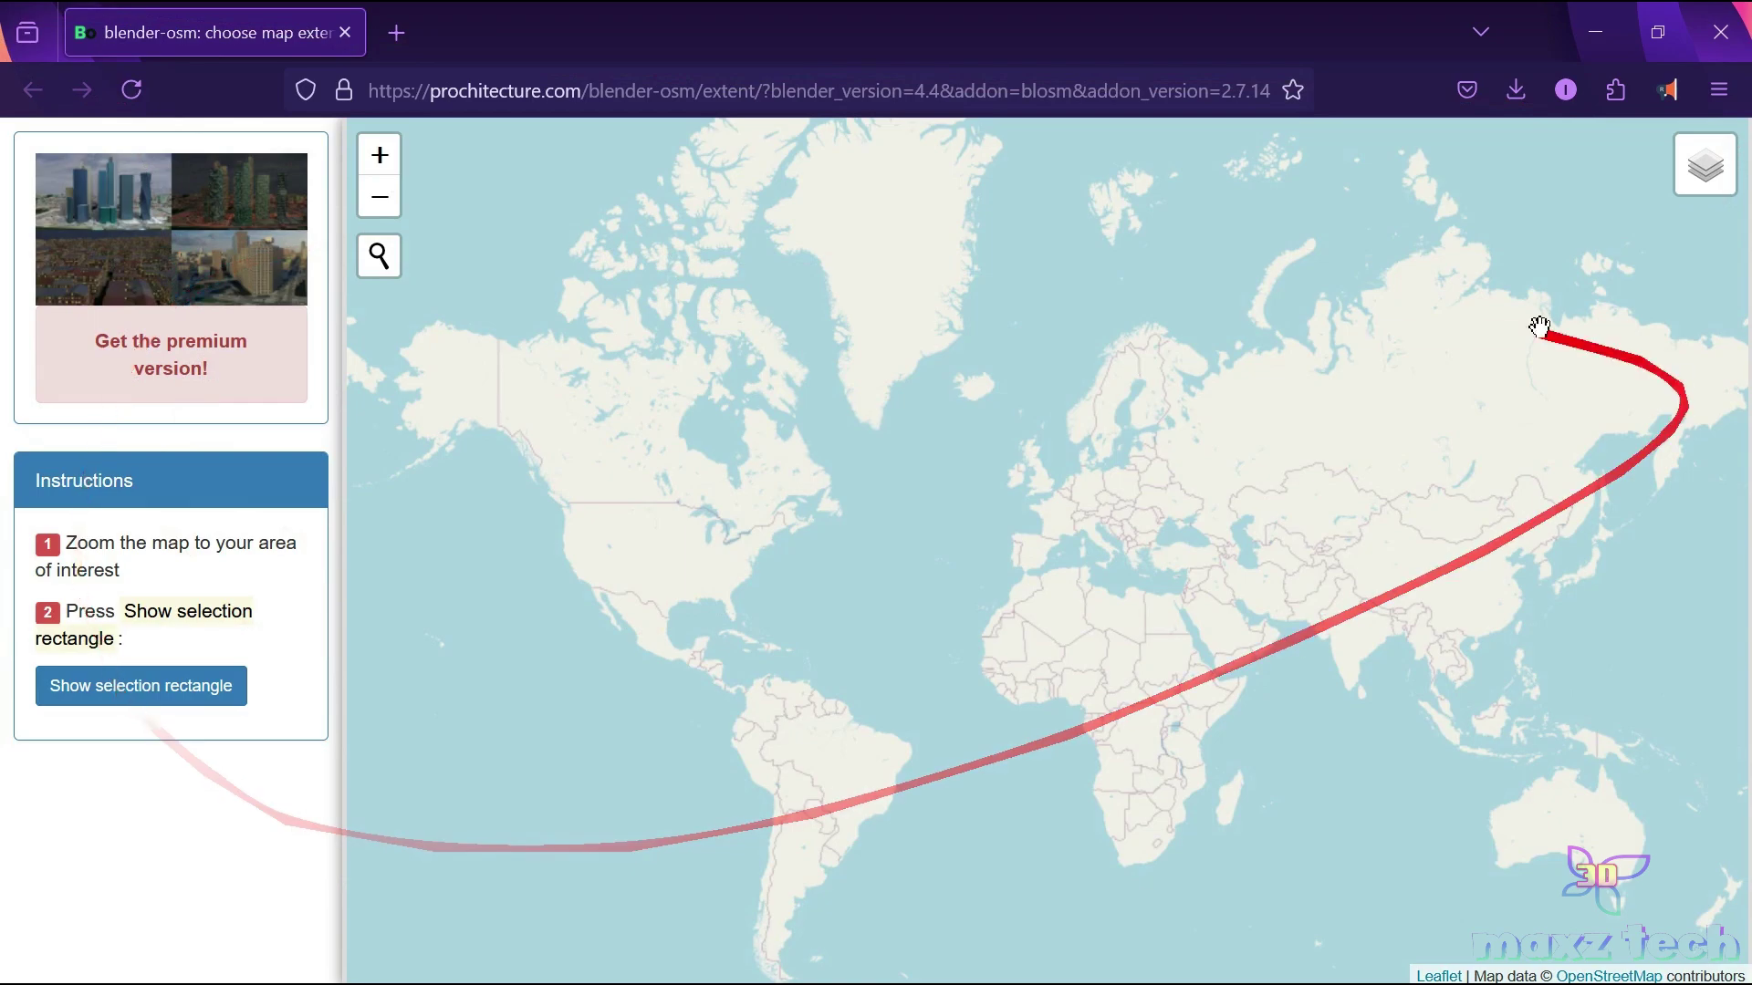
mouse_move(1705, 166)
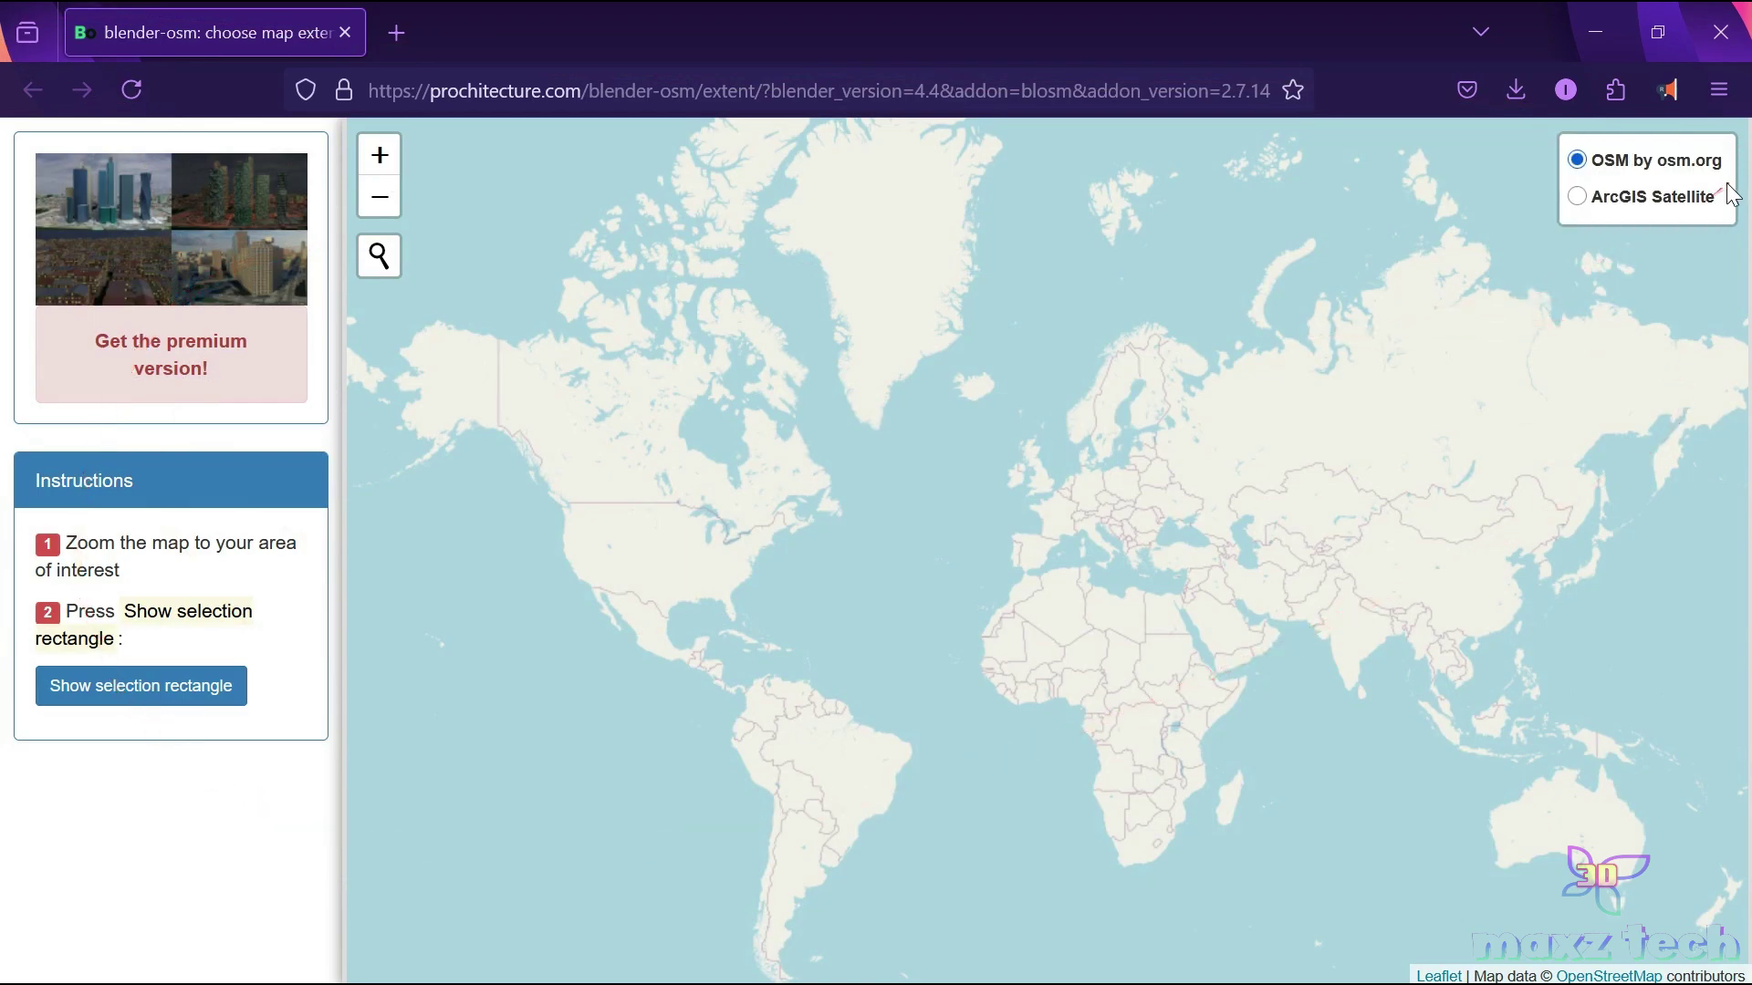
Step: Switch to ArcGIS Satellite, search 'Palm Jumeirah', jump to the Dubai result and show the selection rectangle
click(1622, 203)
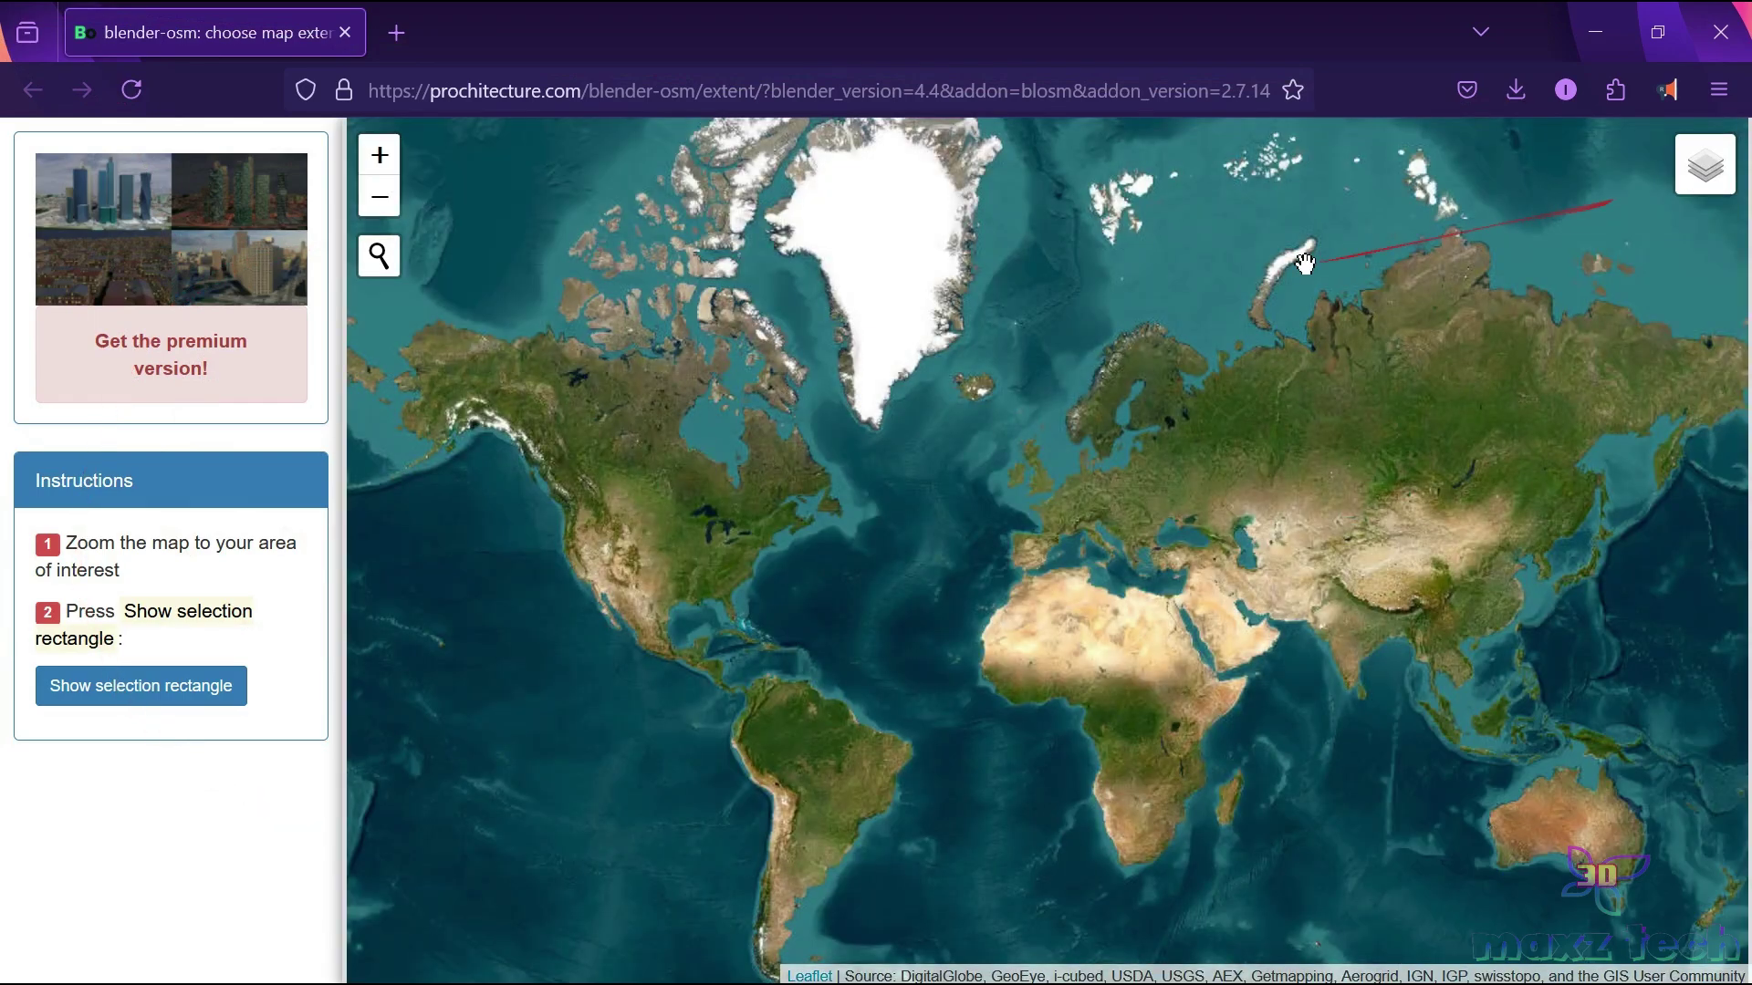
click(386, 274)
text(Palm Jumeirah)
drag(556, 258, 417, 244)
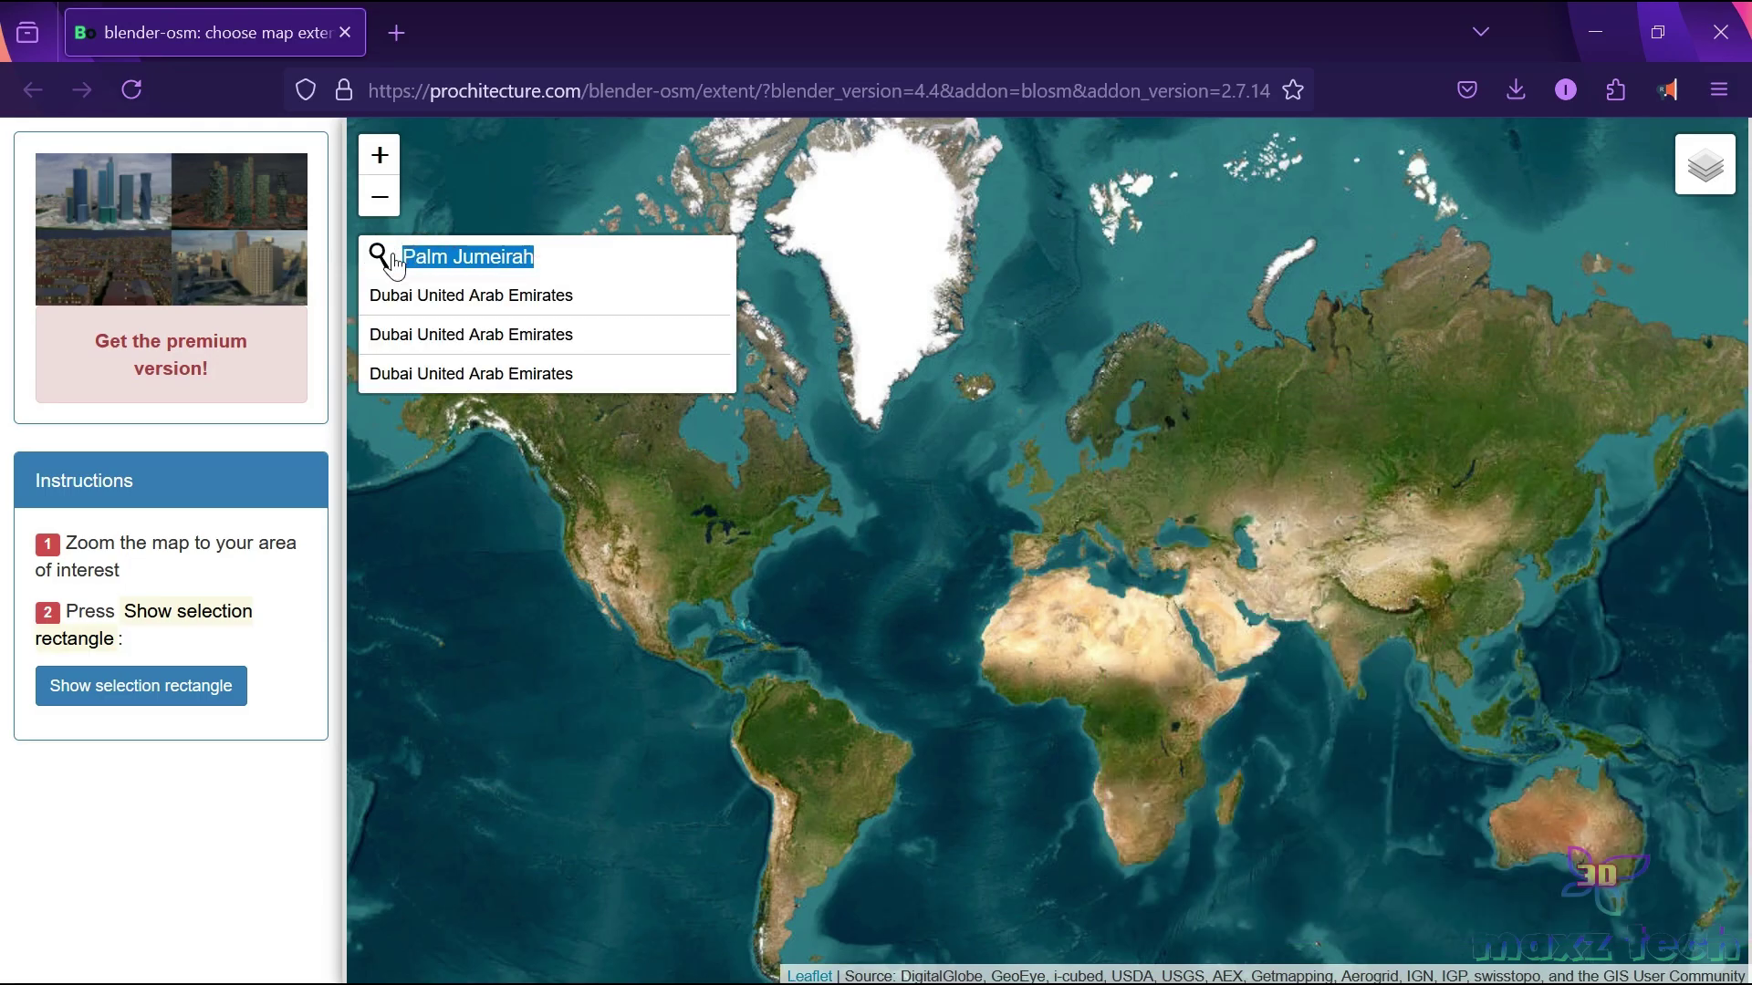
click(563, 313)
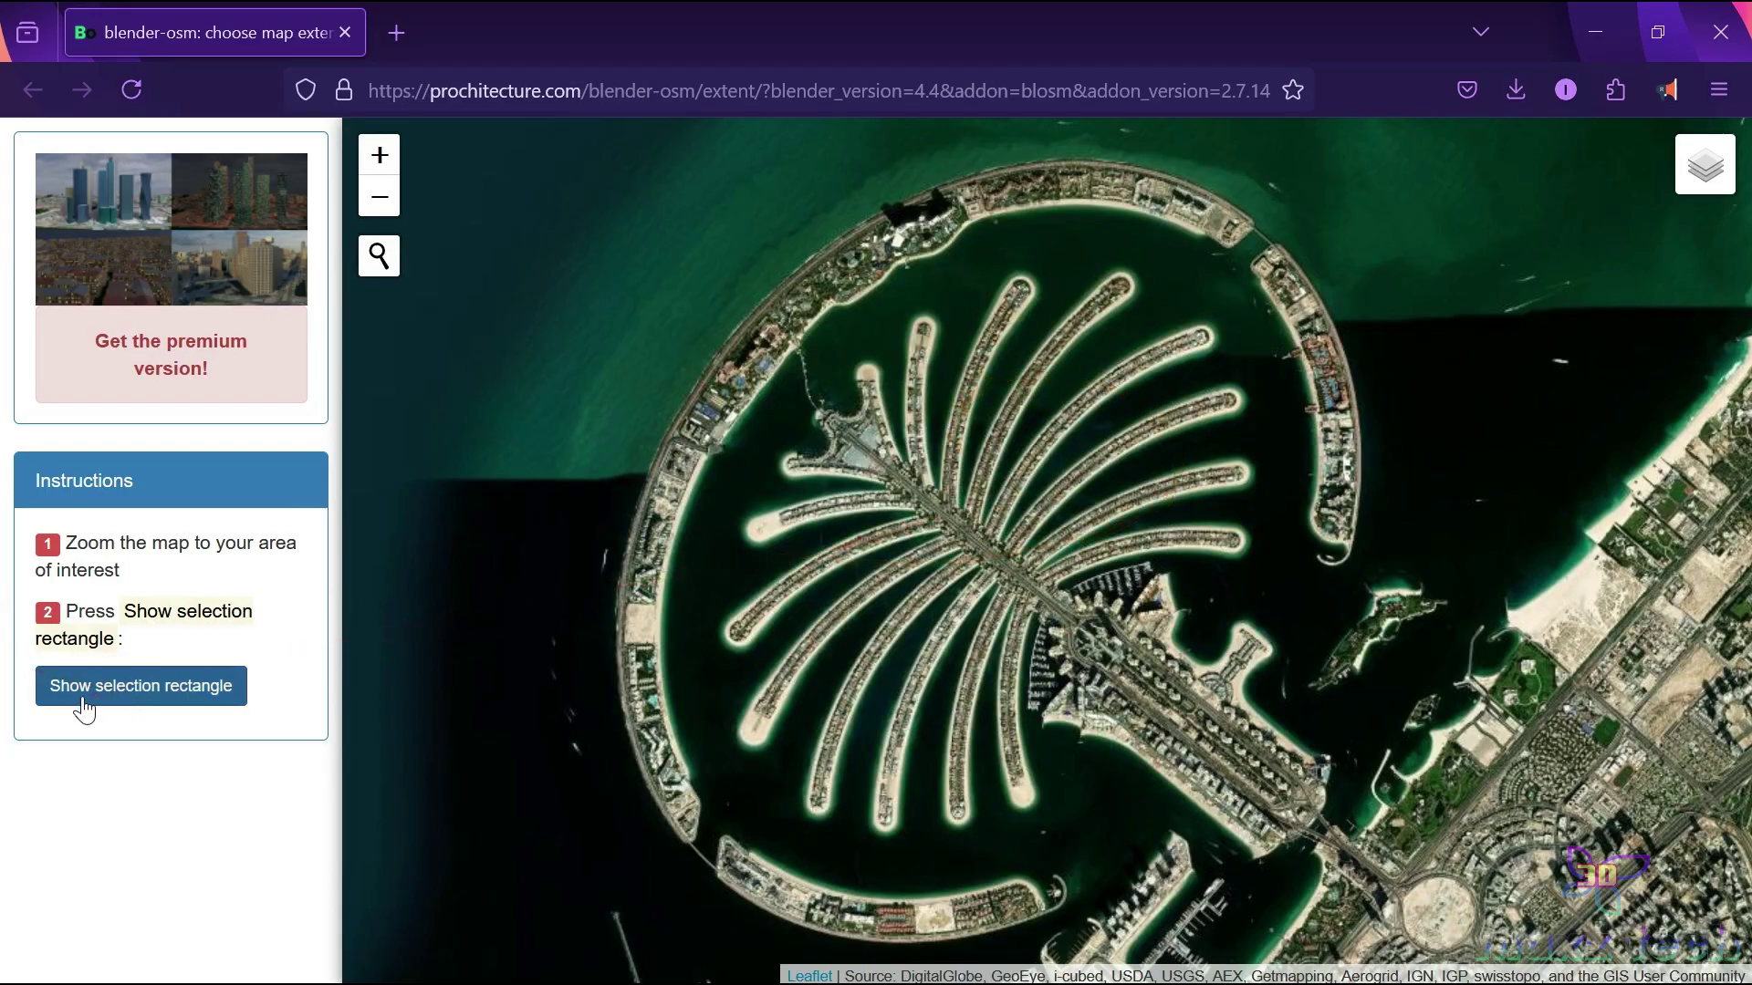
click(164, 703)
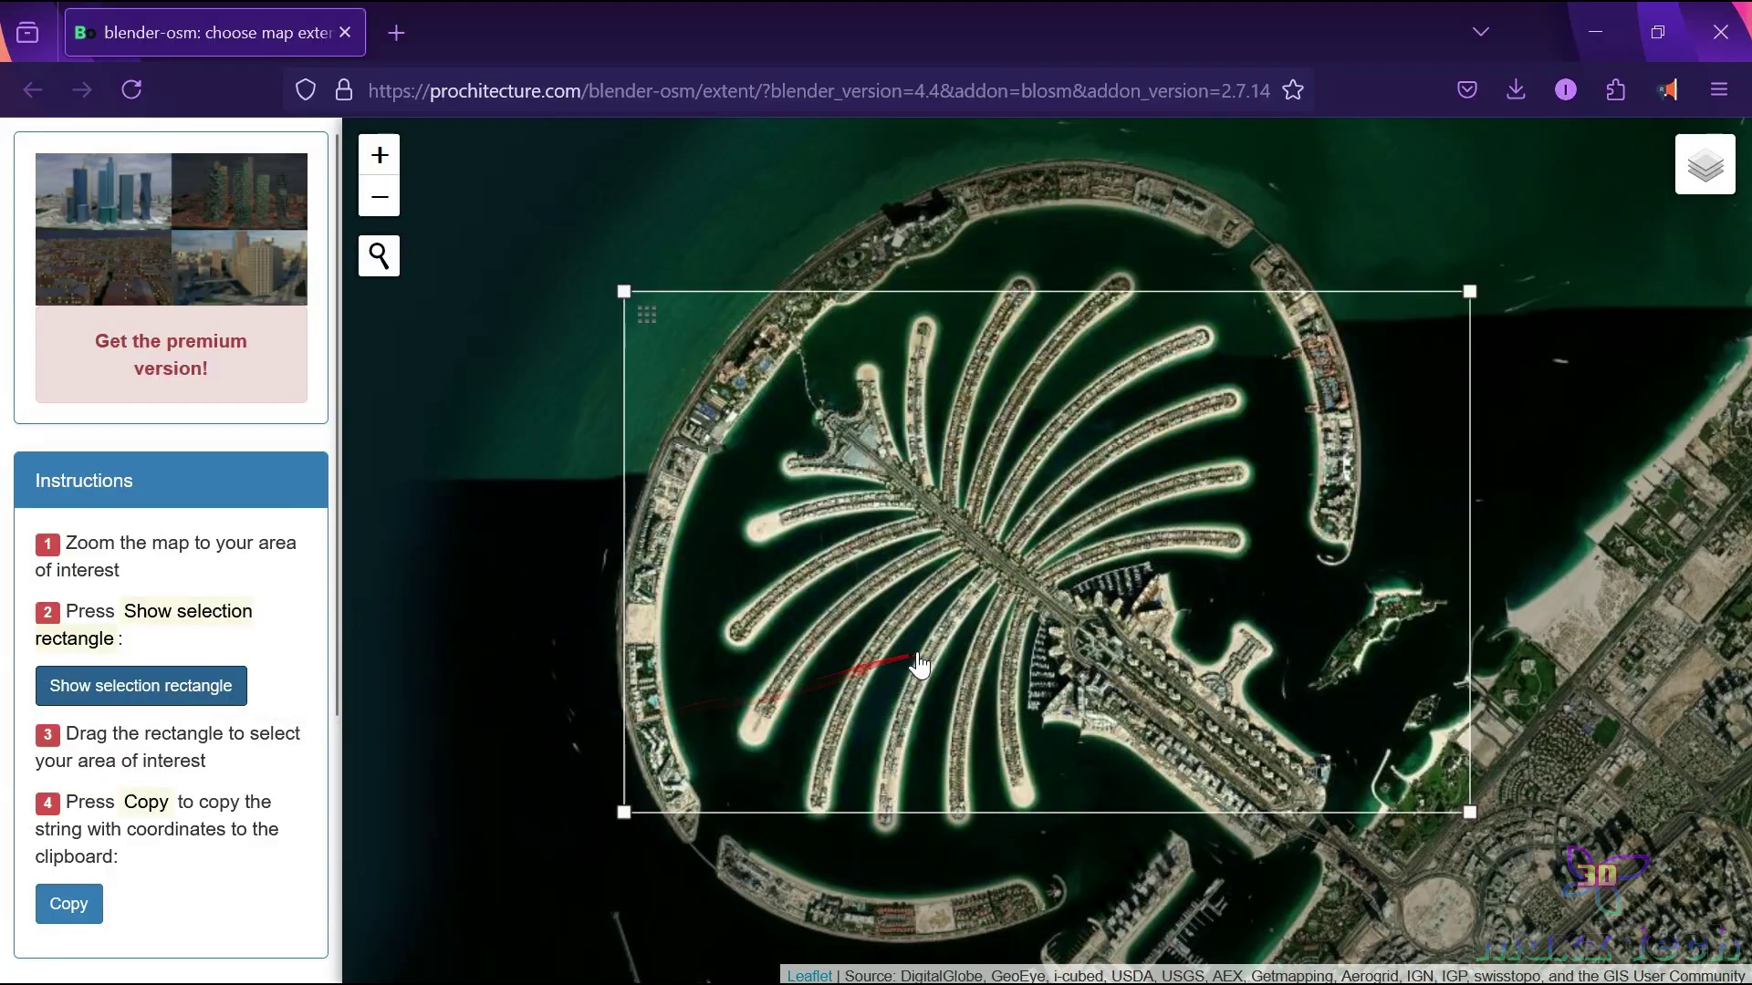
Step: Stretch the Blosm selection to a 5.3 x 5.1 km box around Palm Jumeirah and copy its coordinates
drag(880, 665, 913, 626)
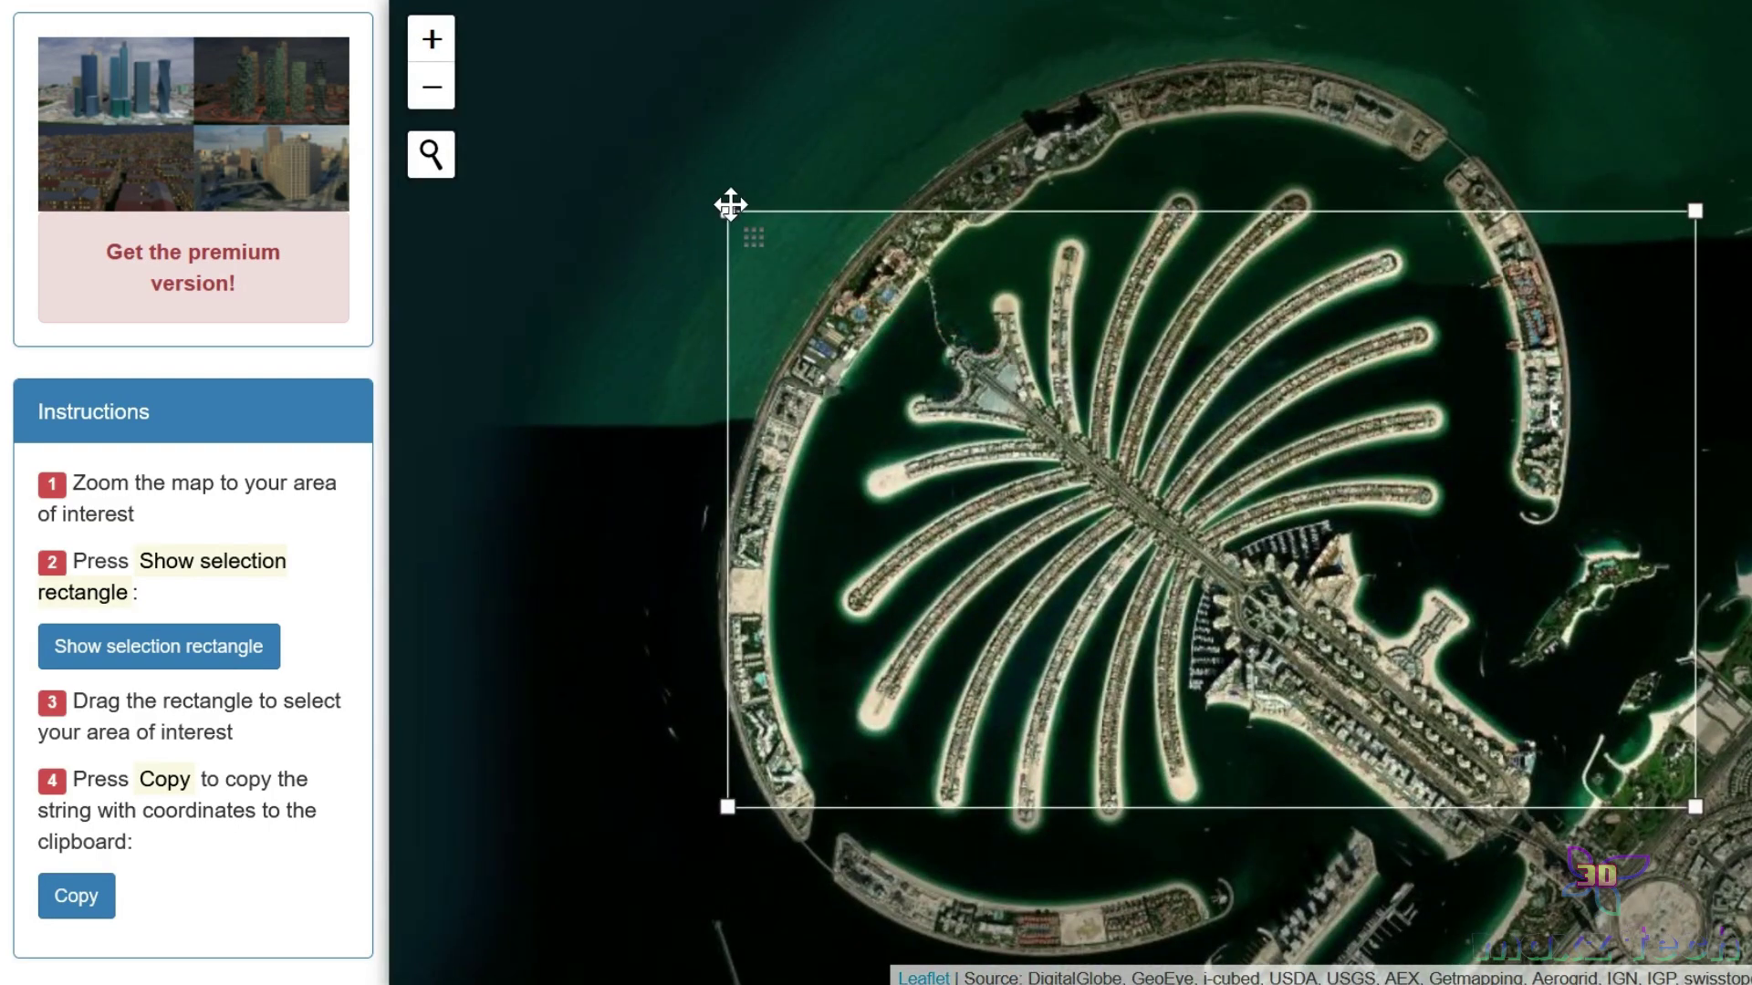
drag(733, 208, 730, 43)
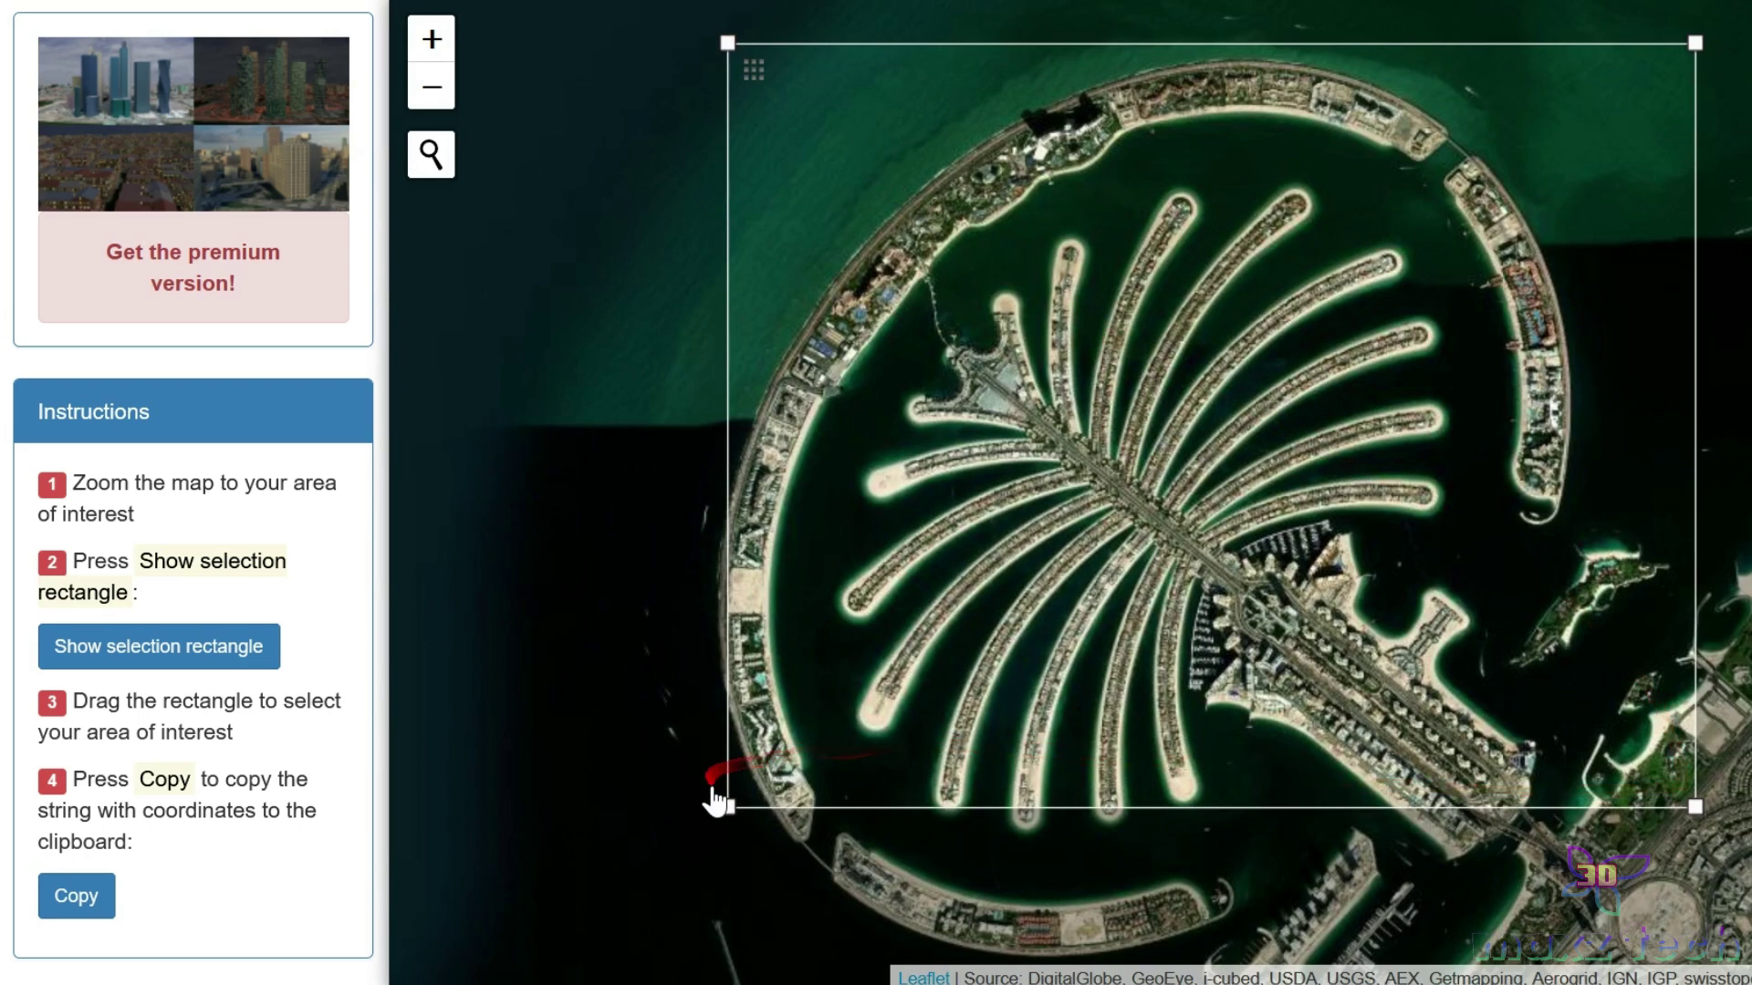
drag(712, 798, 661, 840)
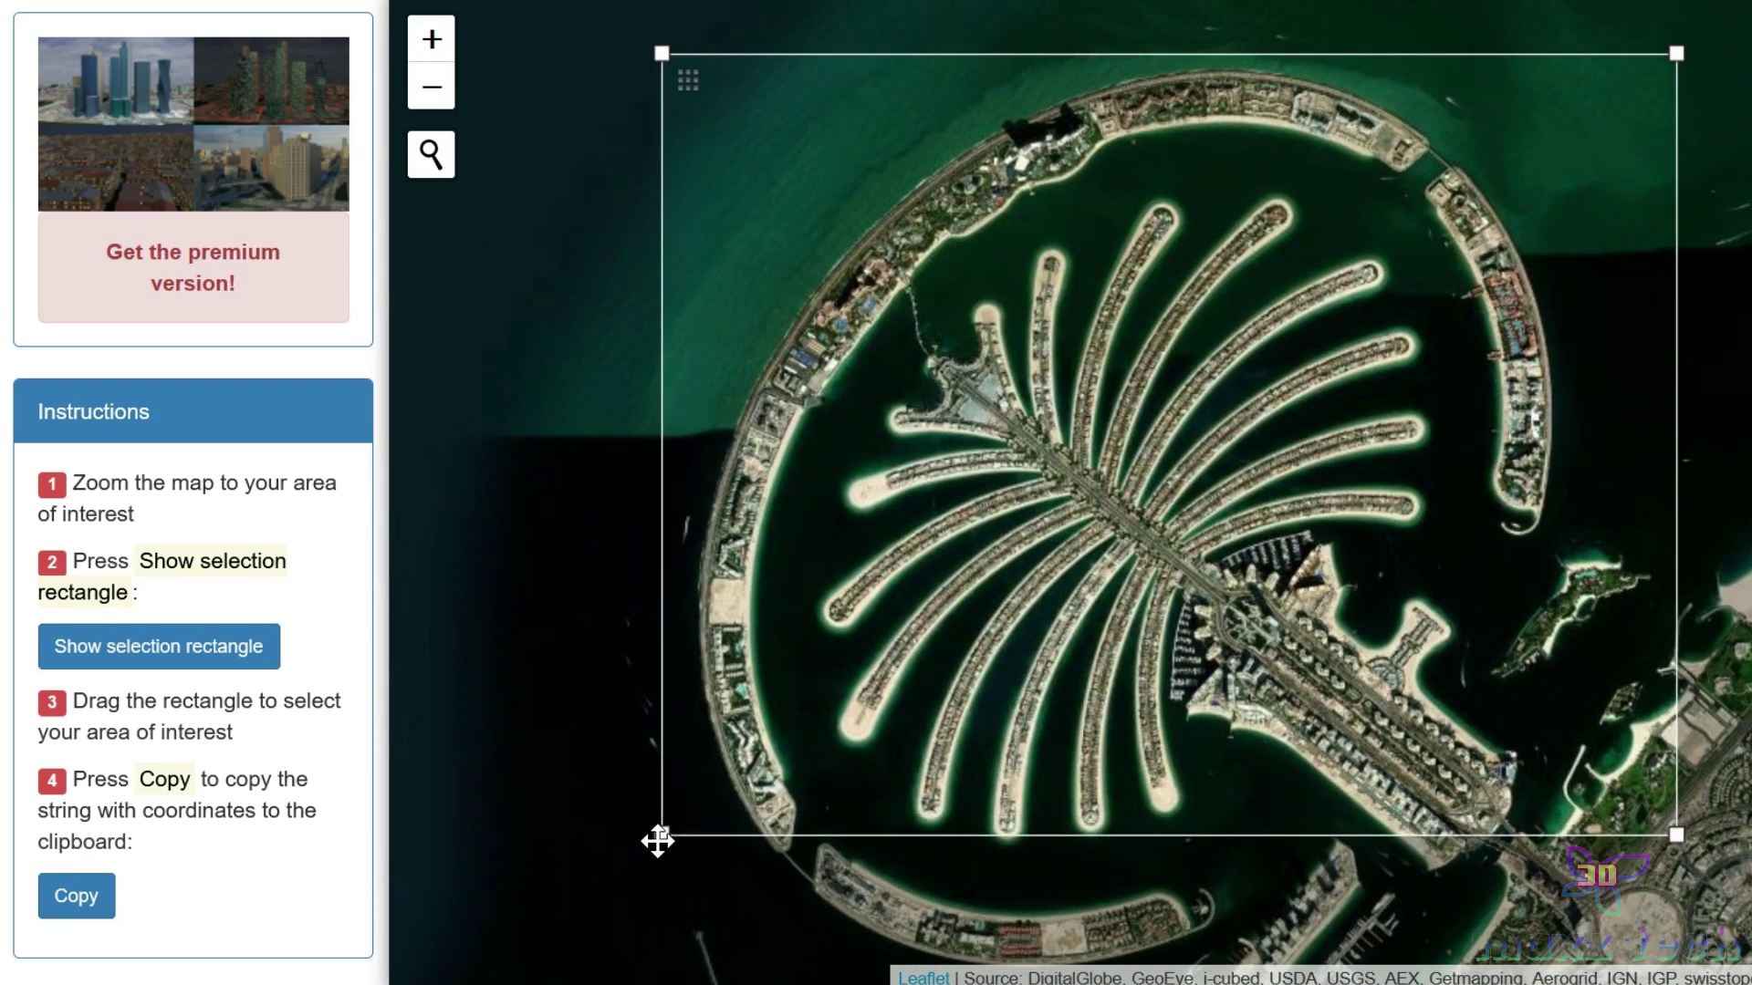
mouse_move(1673, 833)
mouse_down()
mouse_move(1720, 723)
mouse_move(1696, 812)
mouse_up()
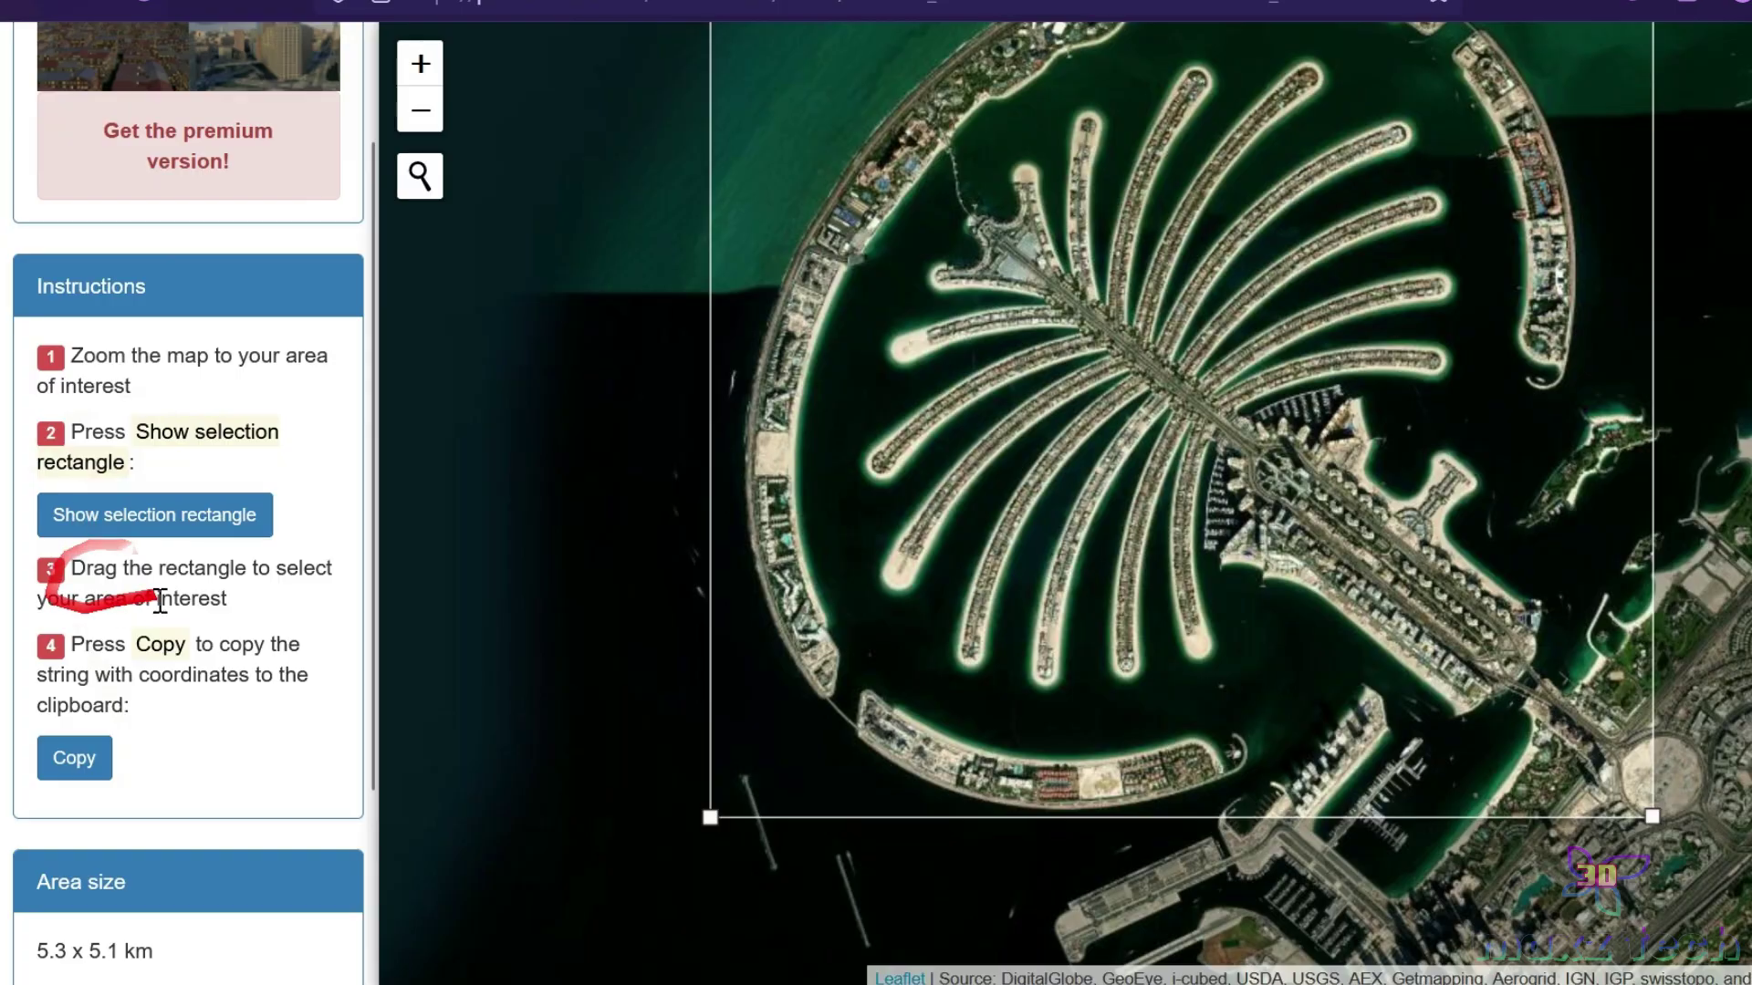
click(73, 757)
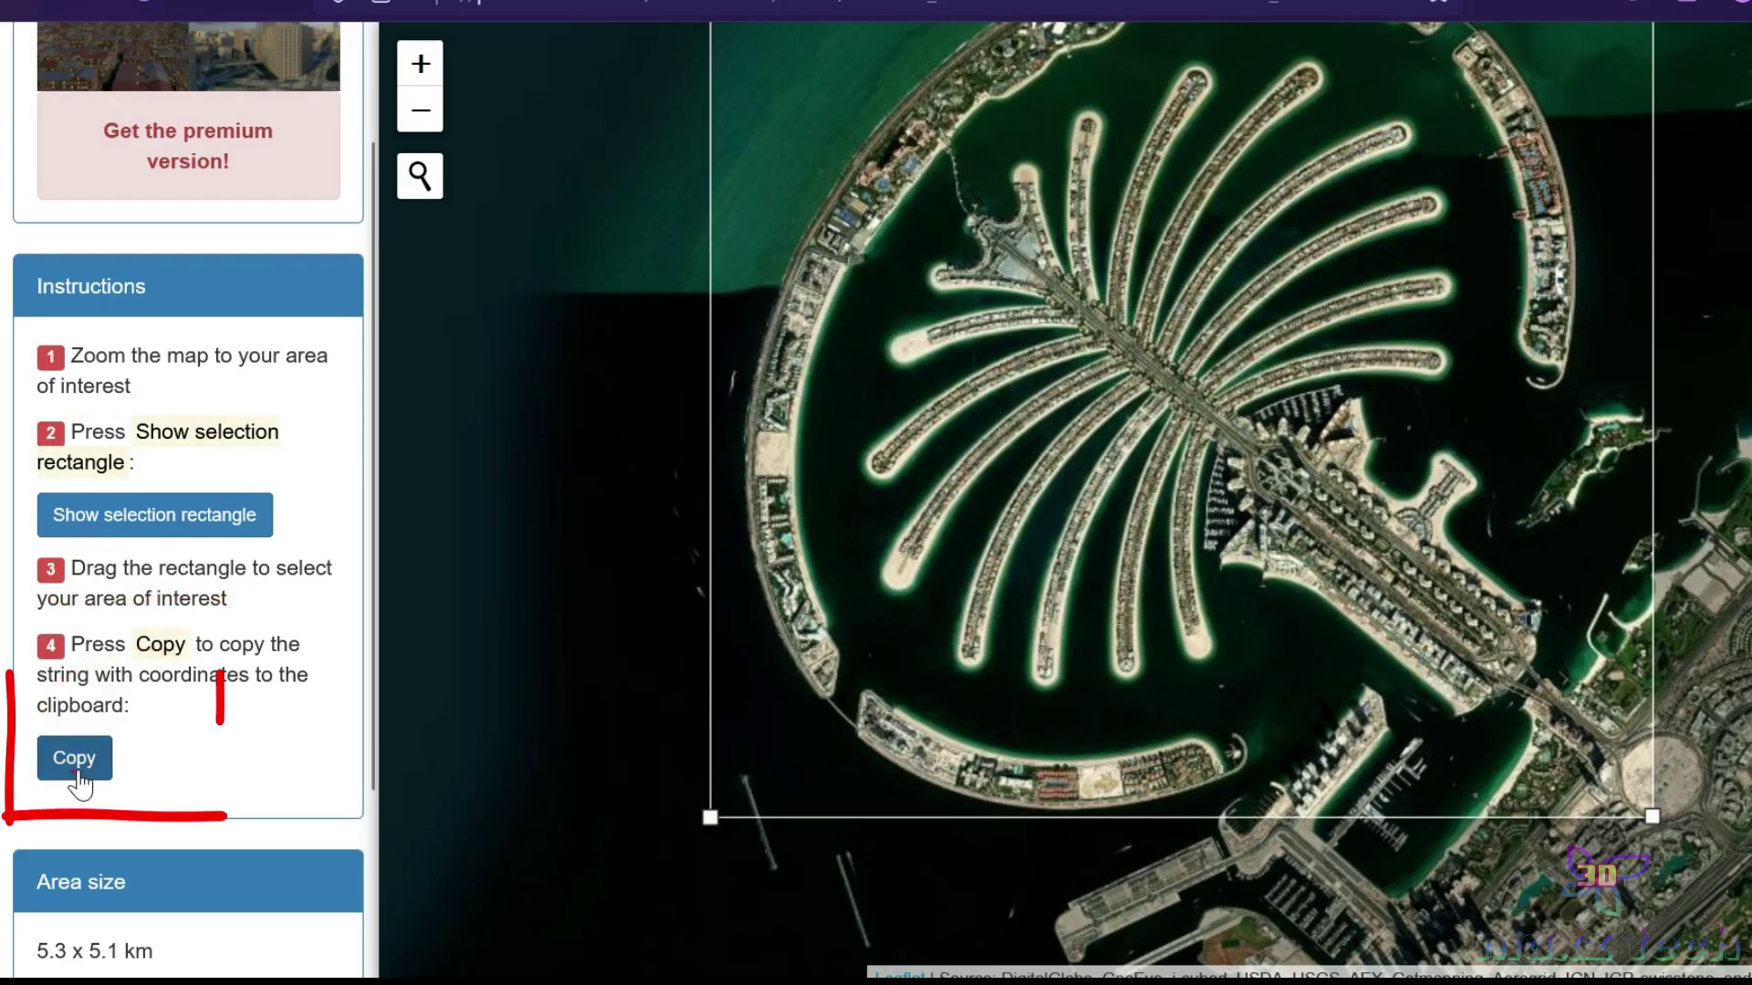
click(79, 777)
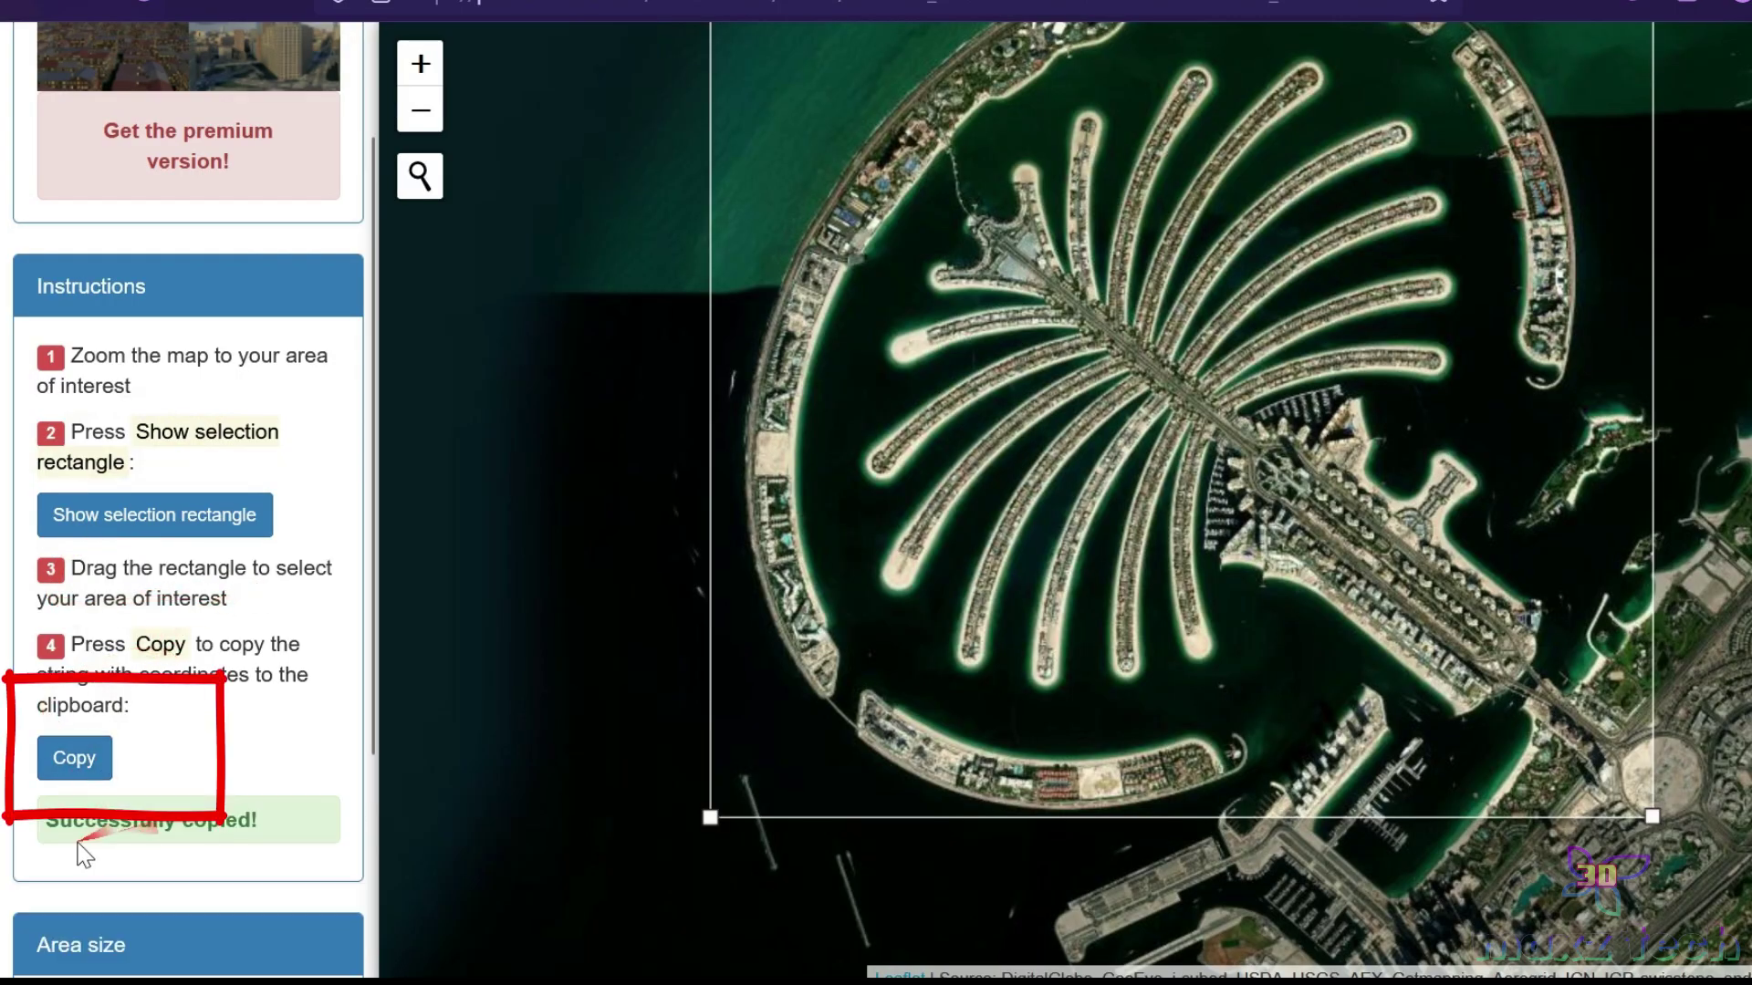
scroll(125, 885, down, 3)
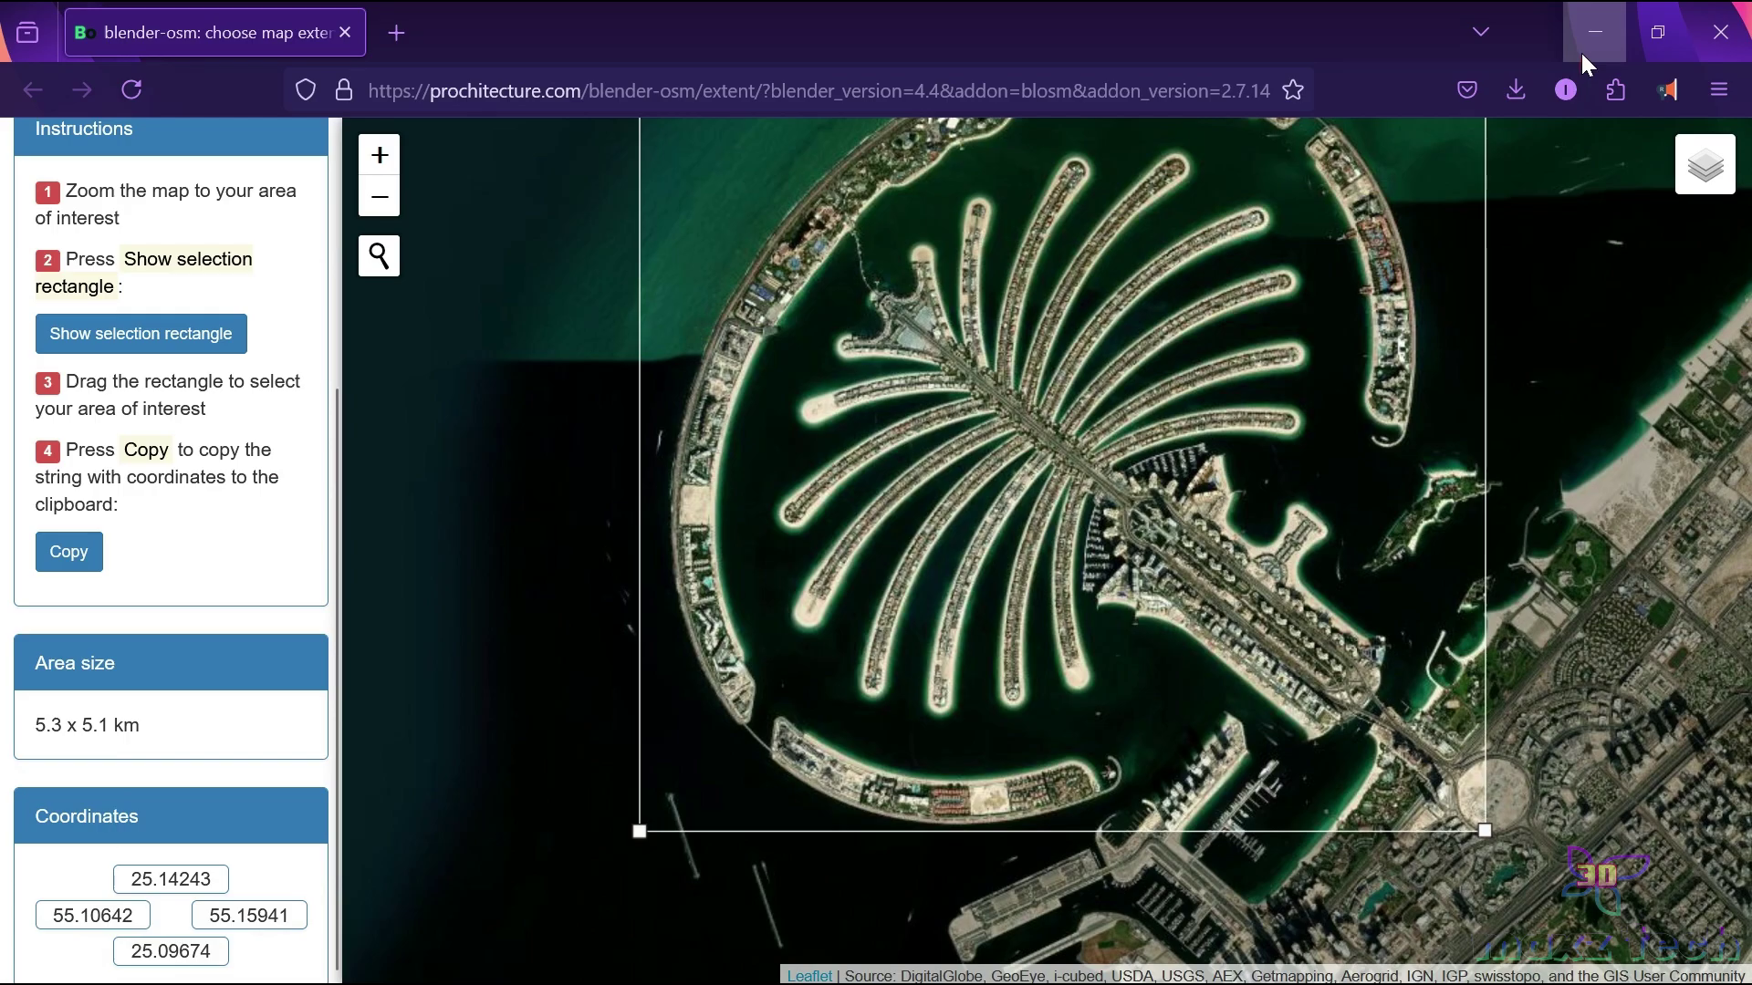
click(1582, 55)
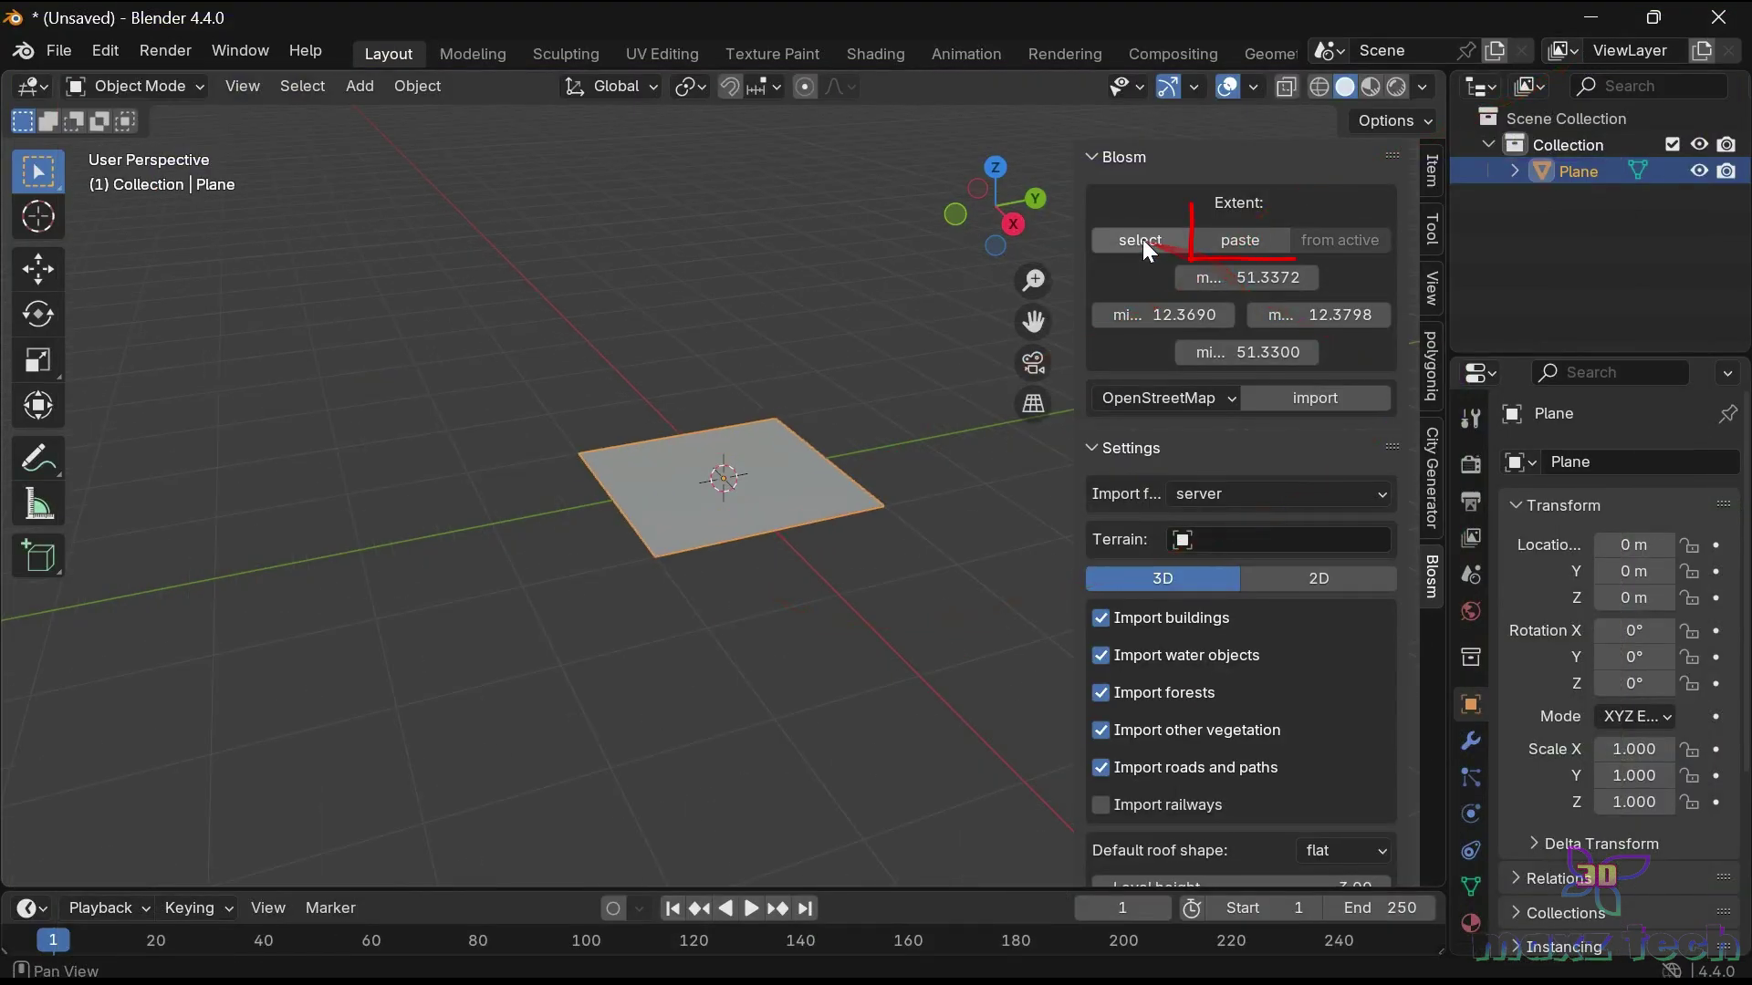
Step: Paste the Palm Jumeirah coordinates into the Blosm extent and import it as map_12.osm
click(1239, 241)
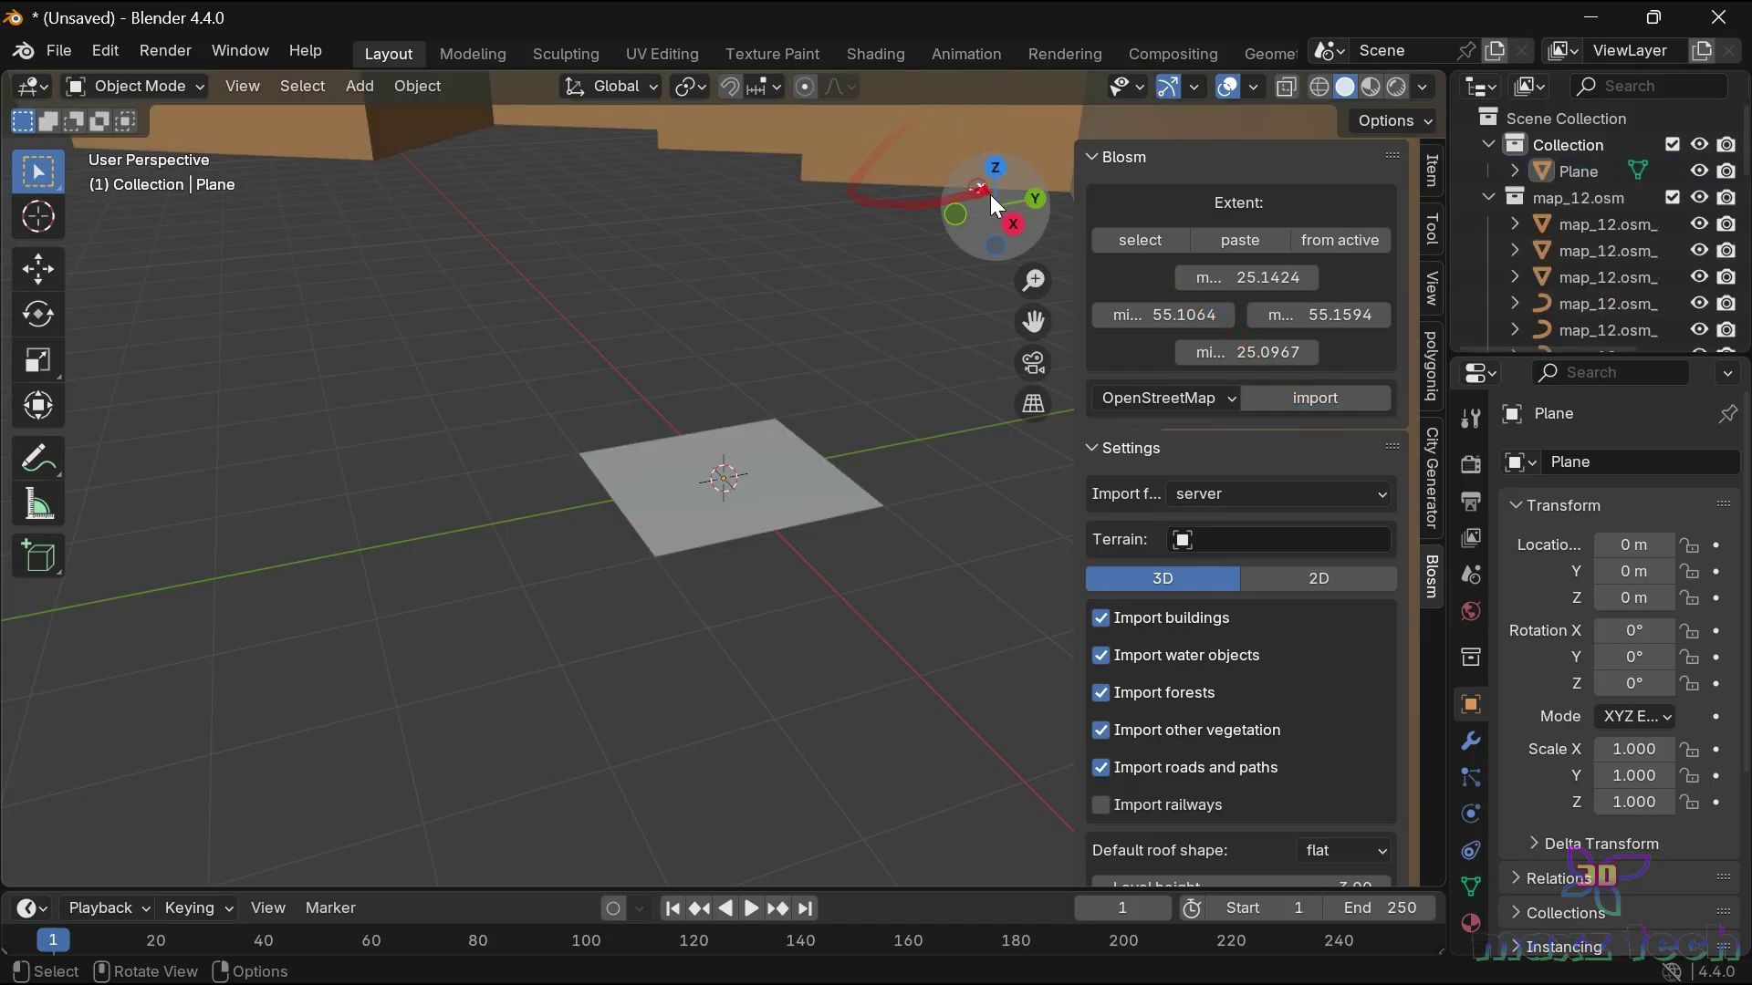
scroll(934, 265, down, 1)
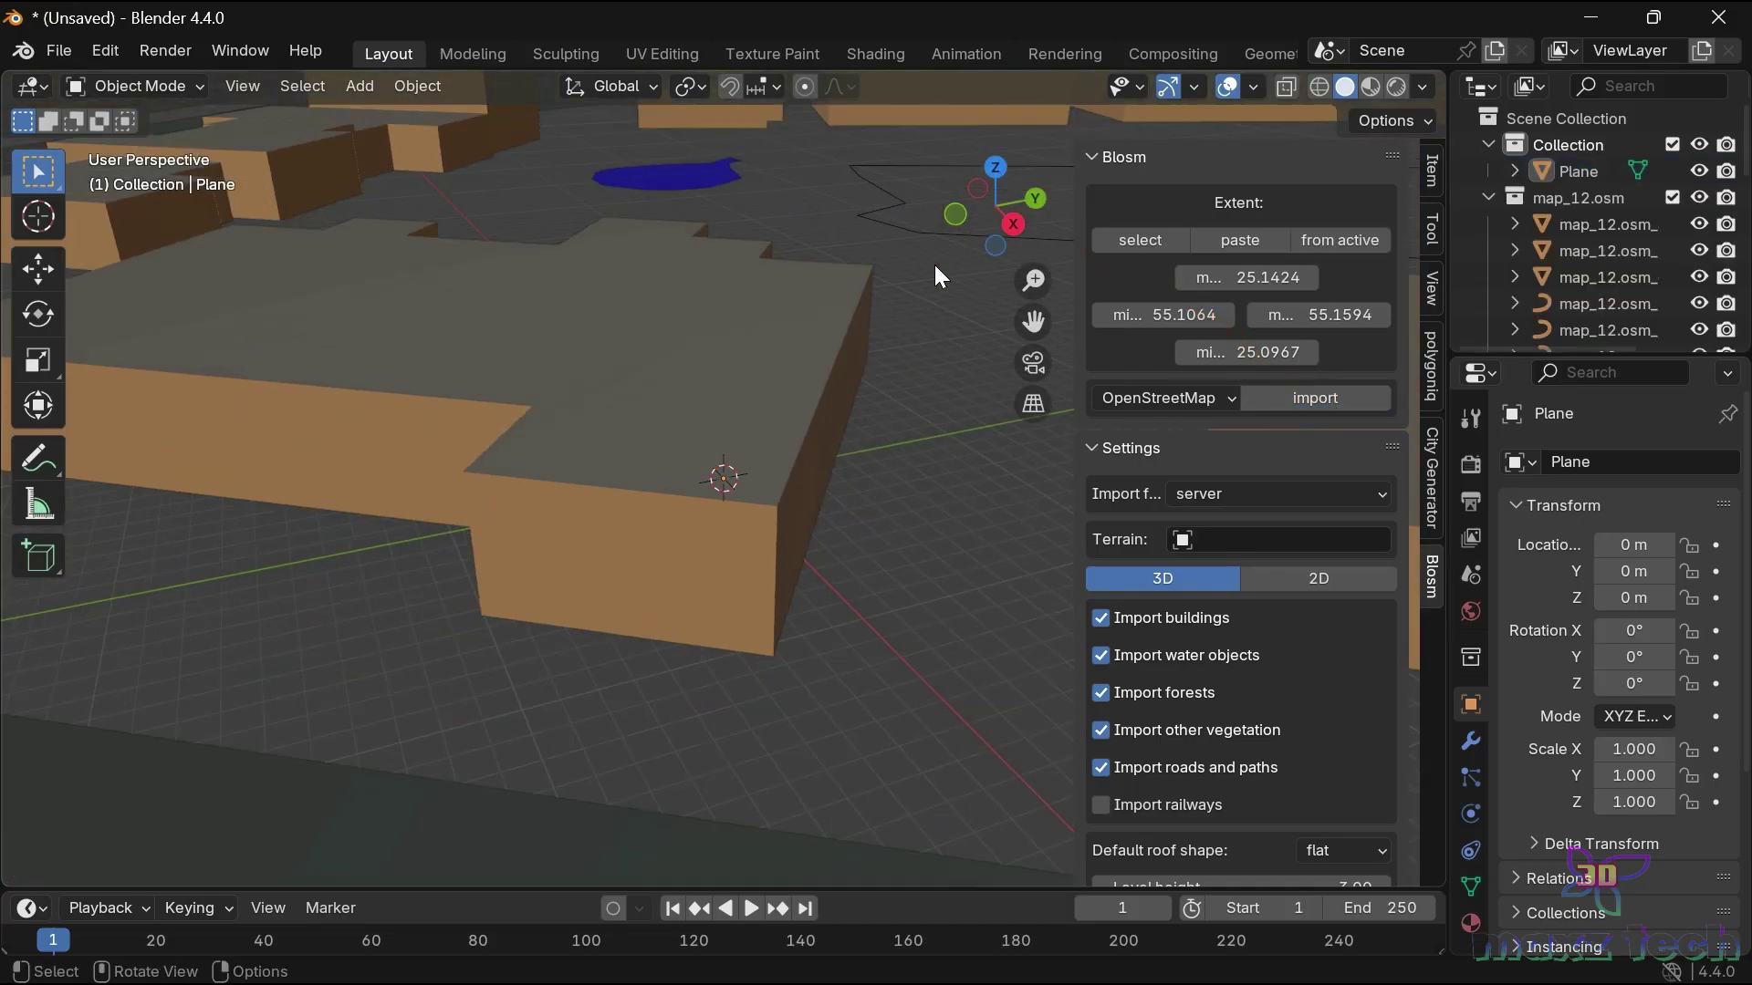
Step: Zoom out until the whole imported palm island fits in the viewport
scroll(934, 265, down, 2)
scroll(934, 264, down, 2)
scroll(935, 265, down, 2)
scroll(935, 264, down, 2)
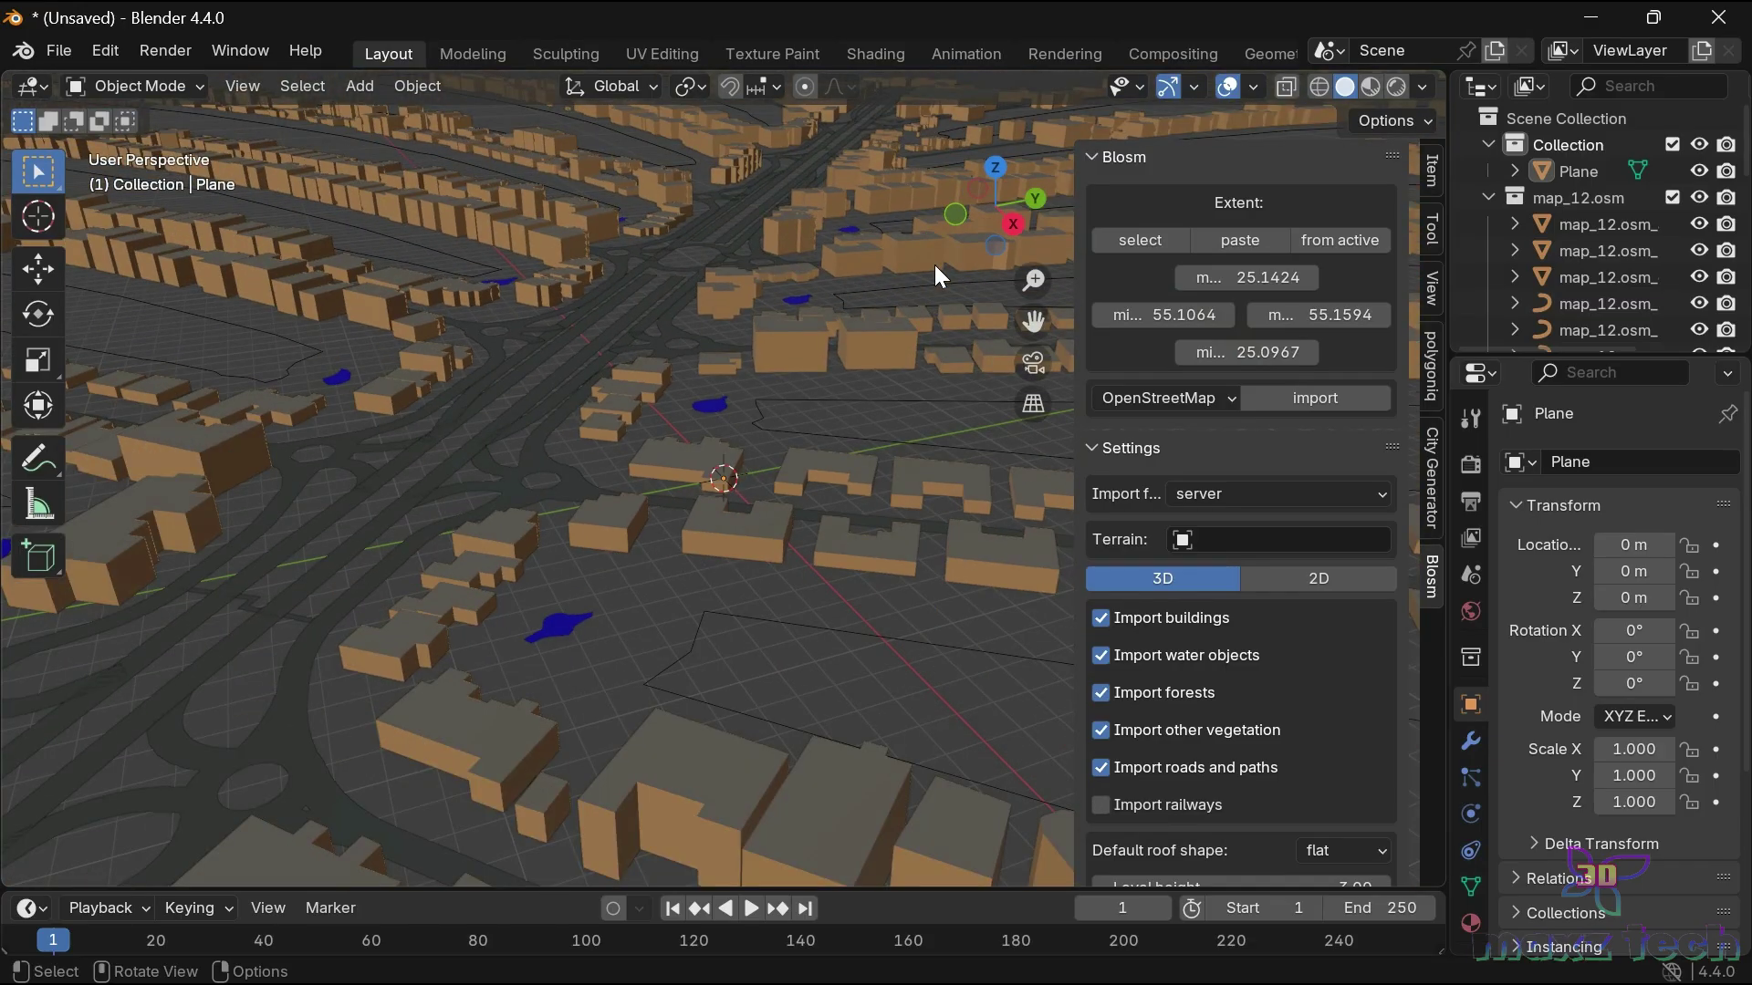
scroll(934, 265, down, 2)
scroll(934, 264, down, 2)
scroll(935, 265, down, 2)
scroll(934, 264, down, 2)
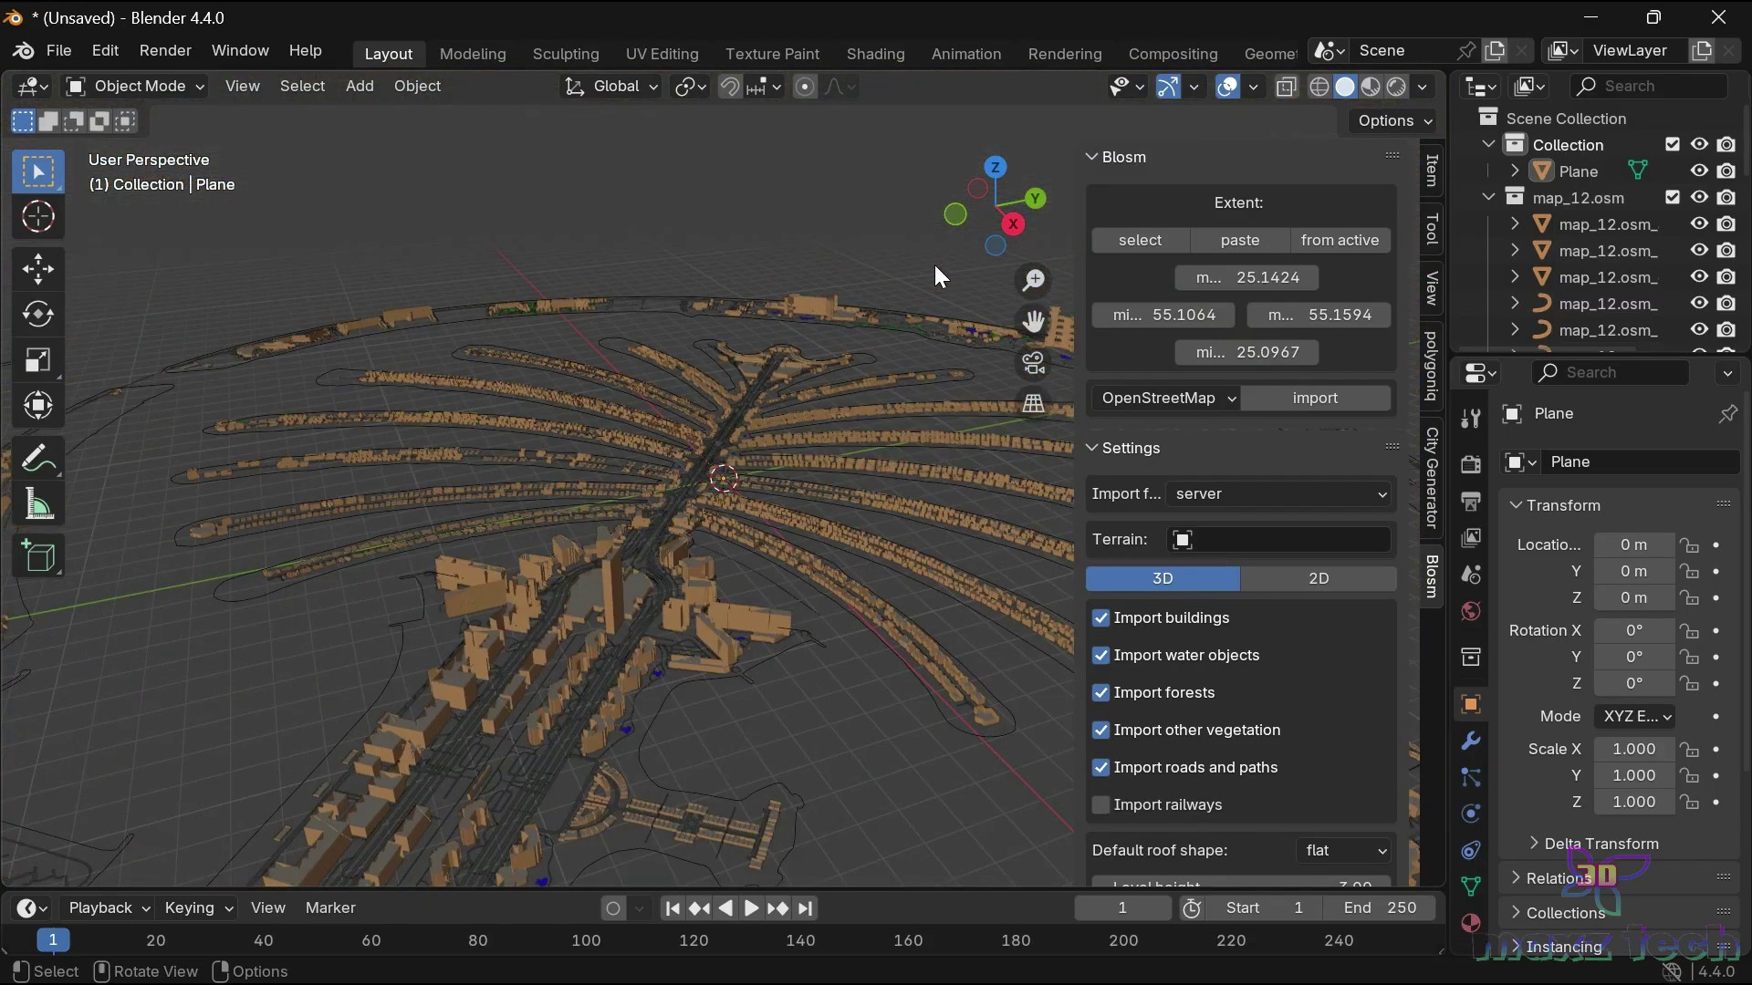
scroll(935, 265, down, 2)
scroll(934, 264, down, 2)
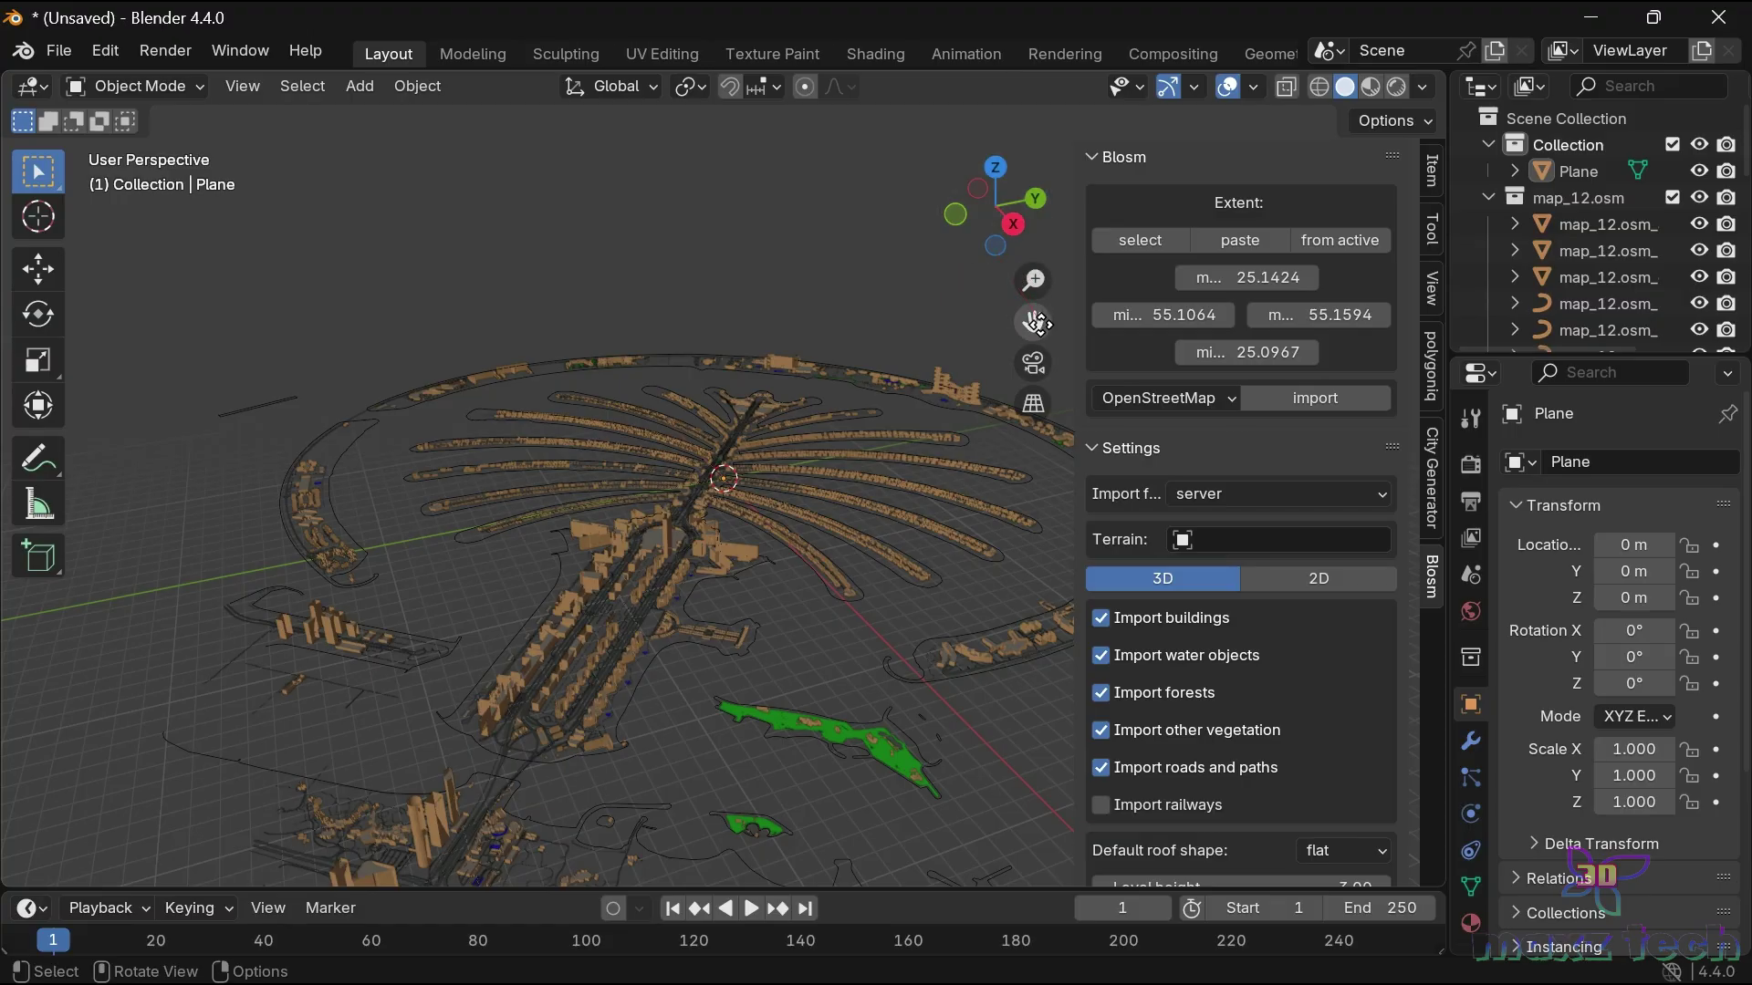
Step: Orbit to a low oblique view from the south and switch to Material Preview shading
drag(1037, 323, 929, 260)
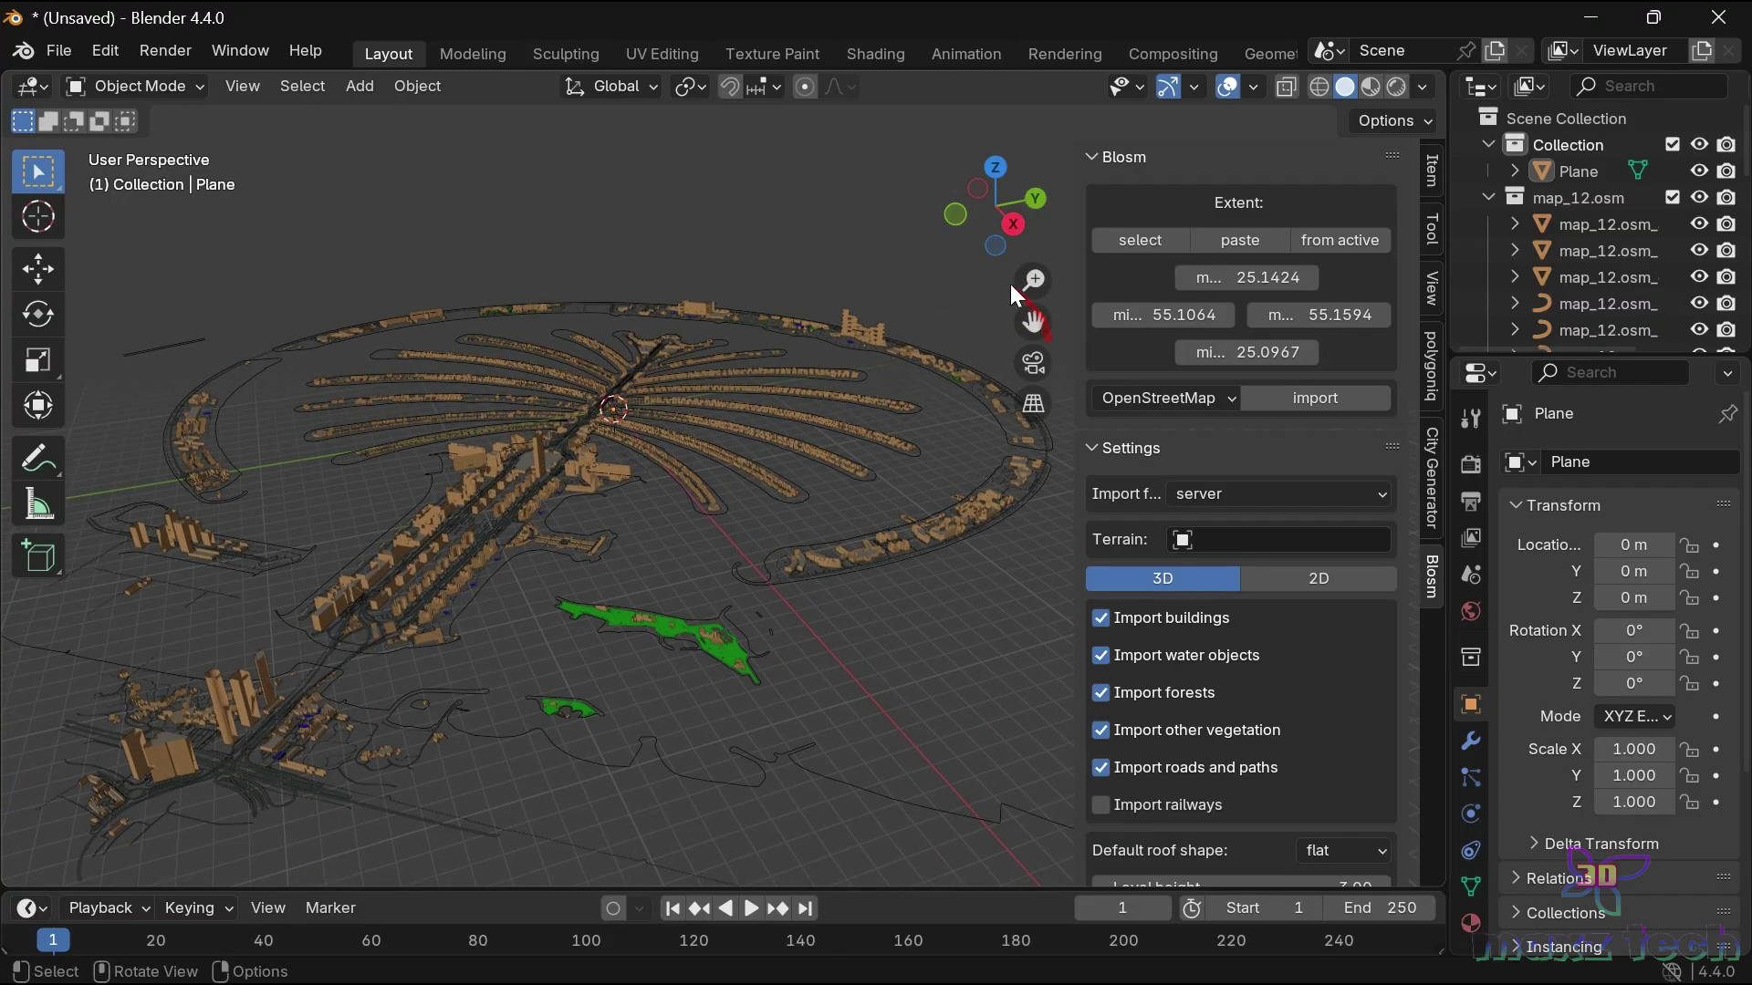
drag(959, 223, 958, 203)
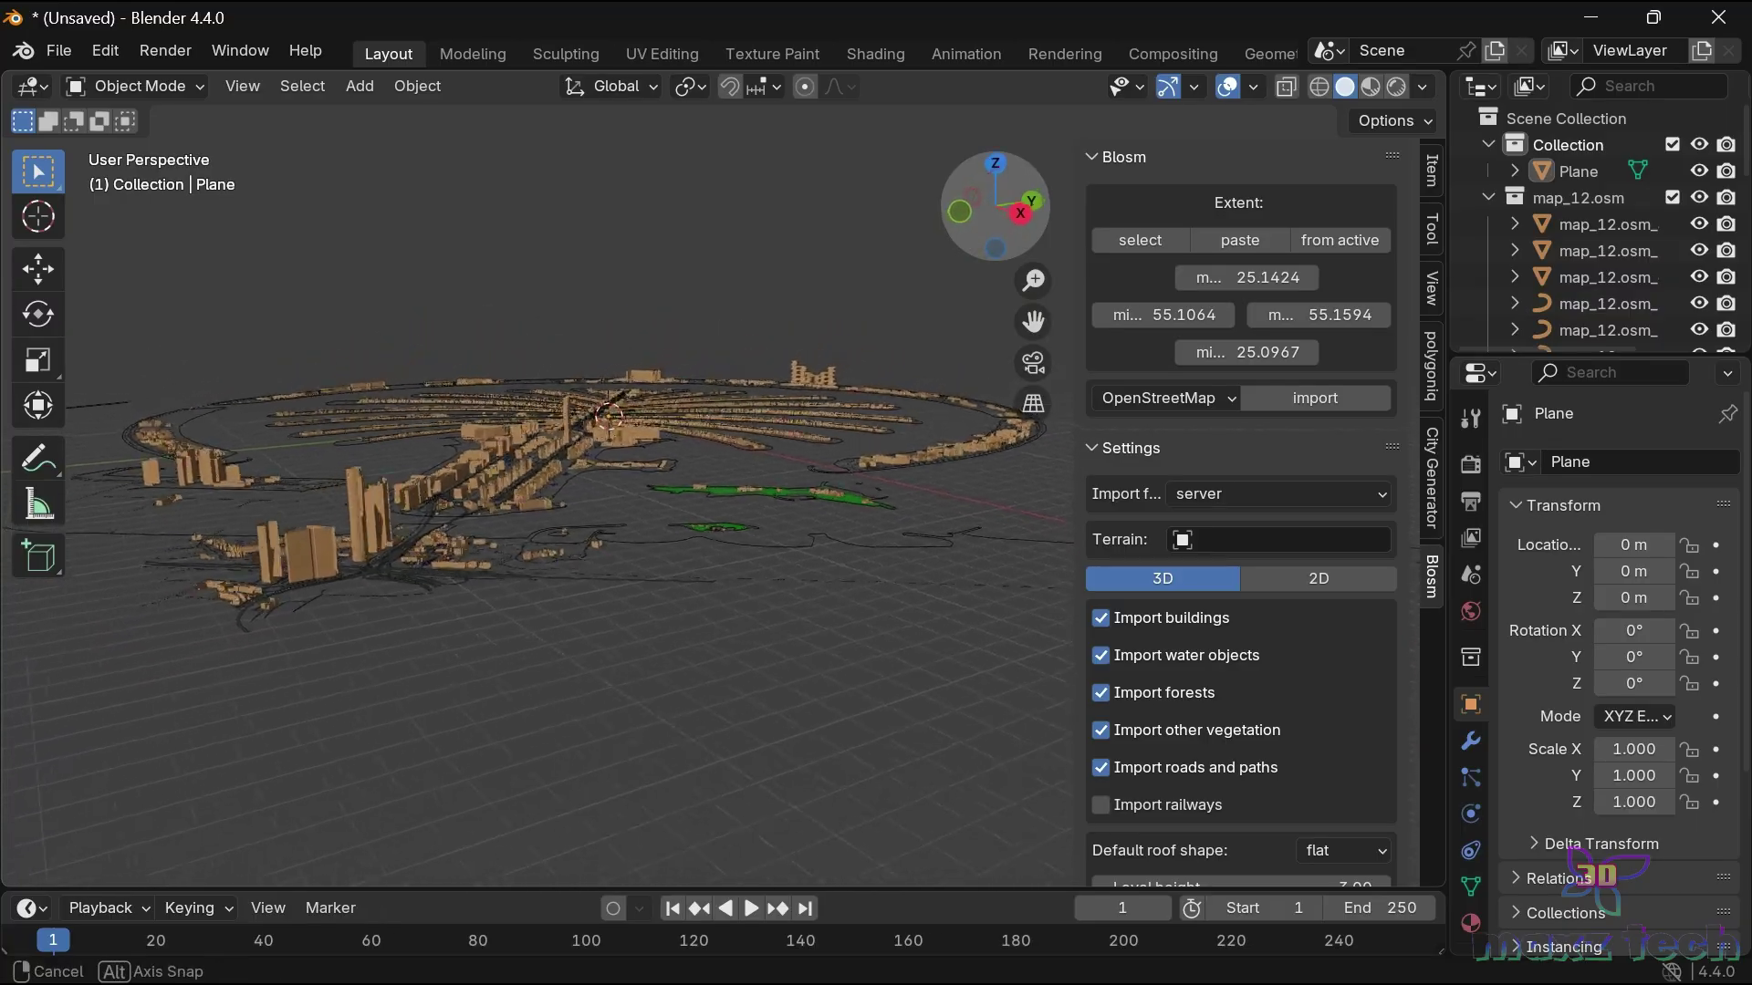
mouse_move(957, 203)
mouse_down()
mouse_move(940, 205)
mouse_move(942, 239)
mouse_move(940, 205)
mouse_up()
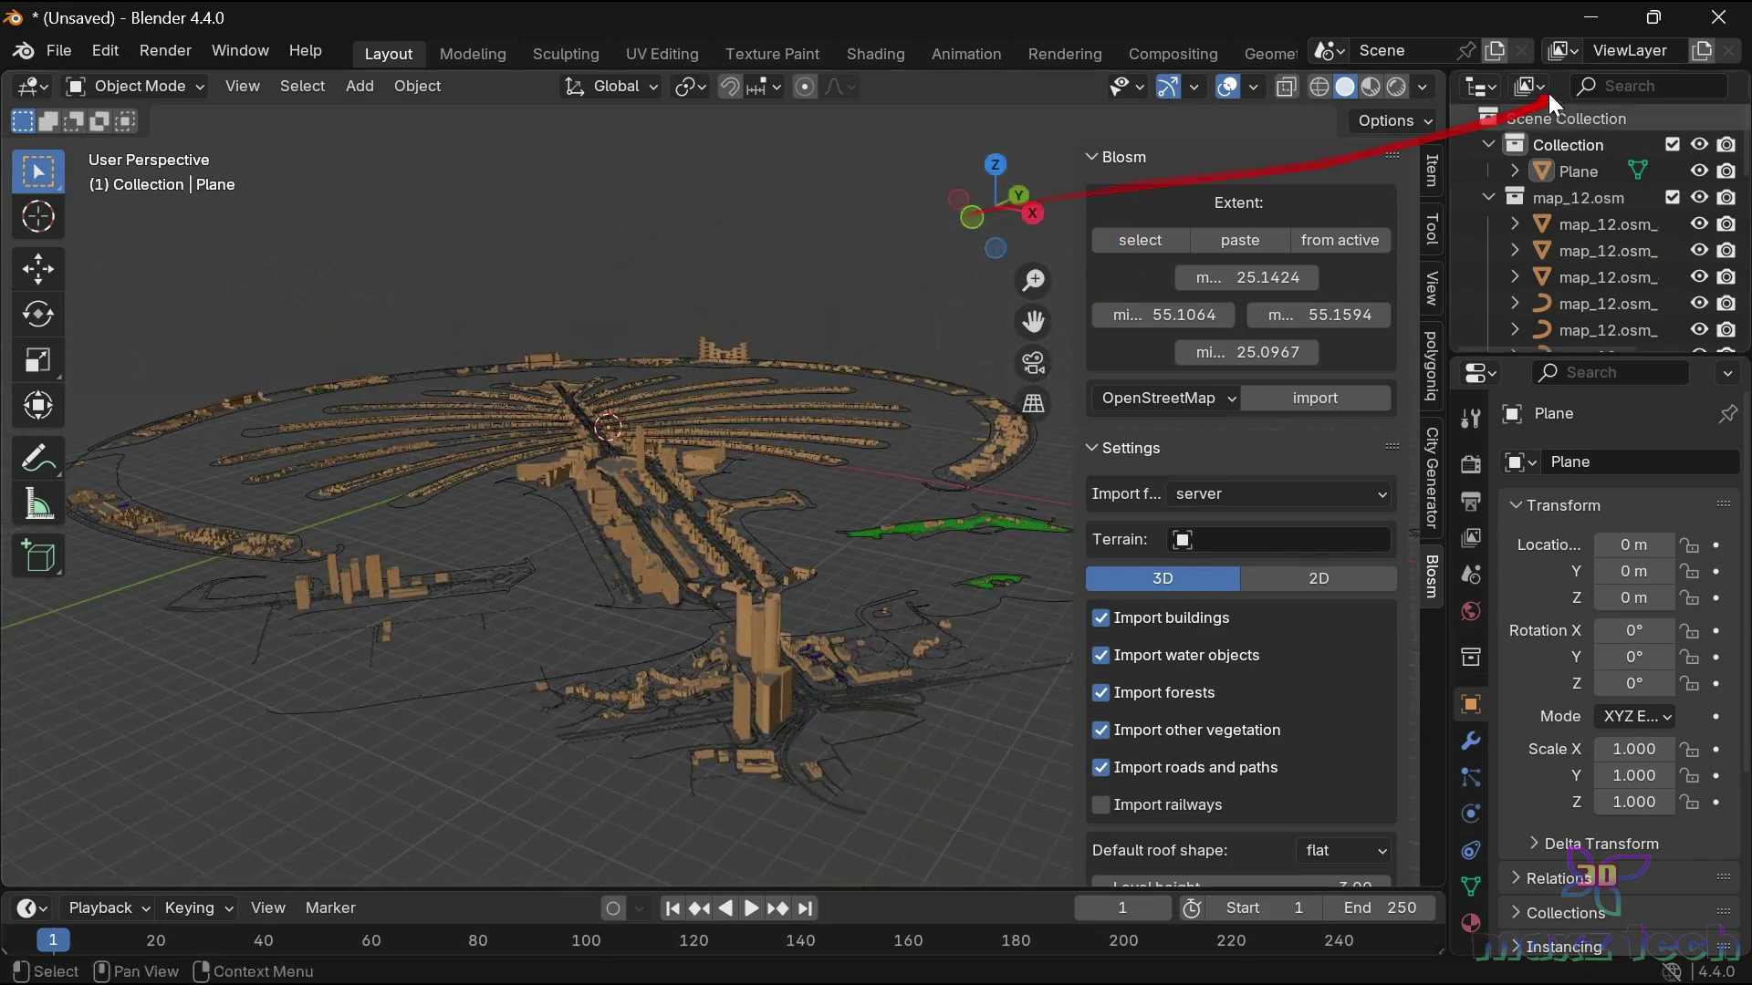
click(1371, 86)
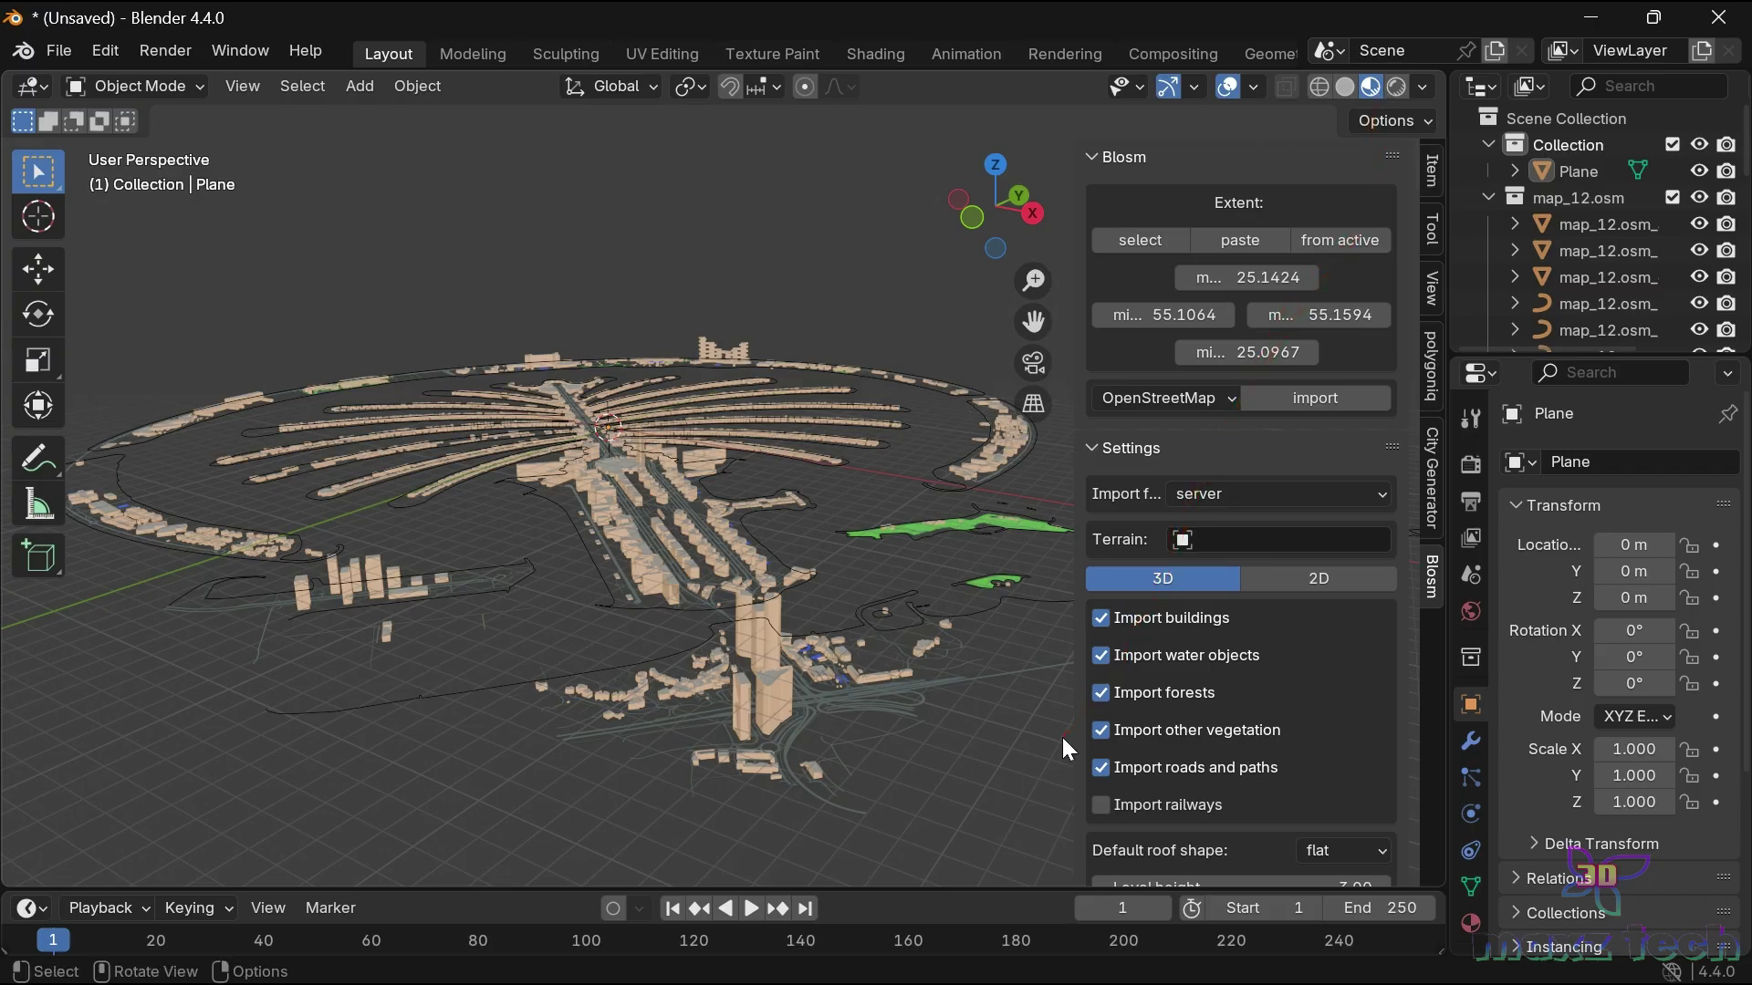
Step: Hide the N sidebar and orbit to reframe the palm model
key(n)
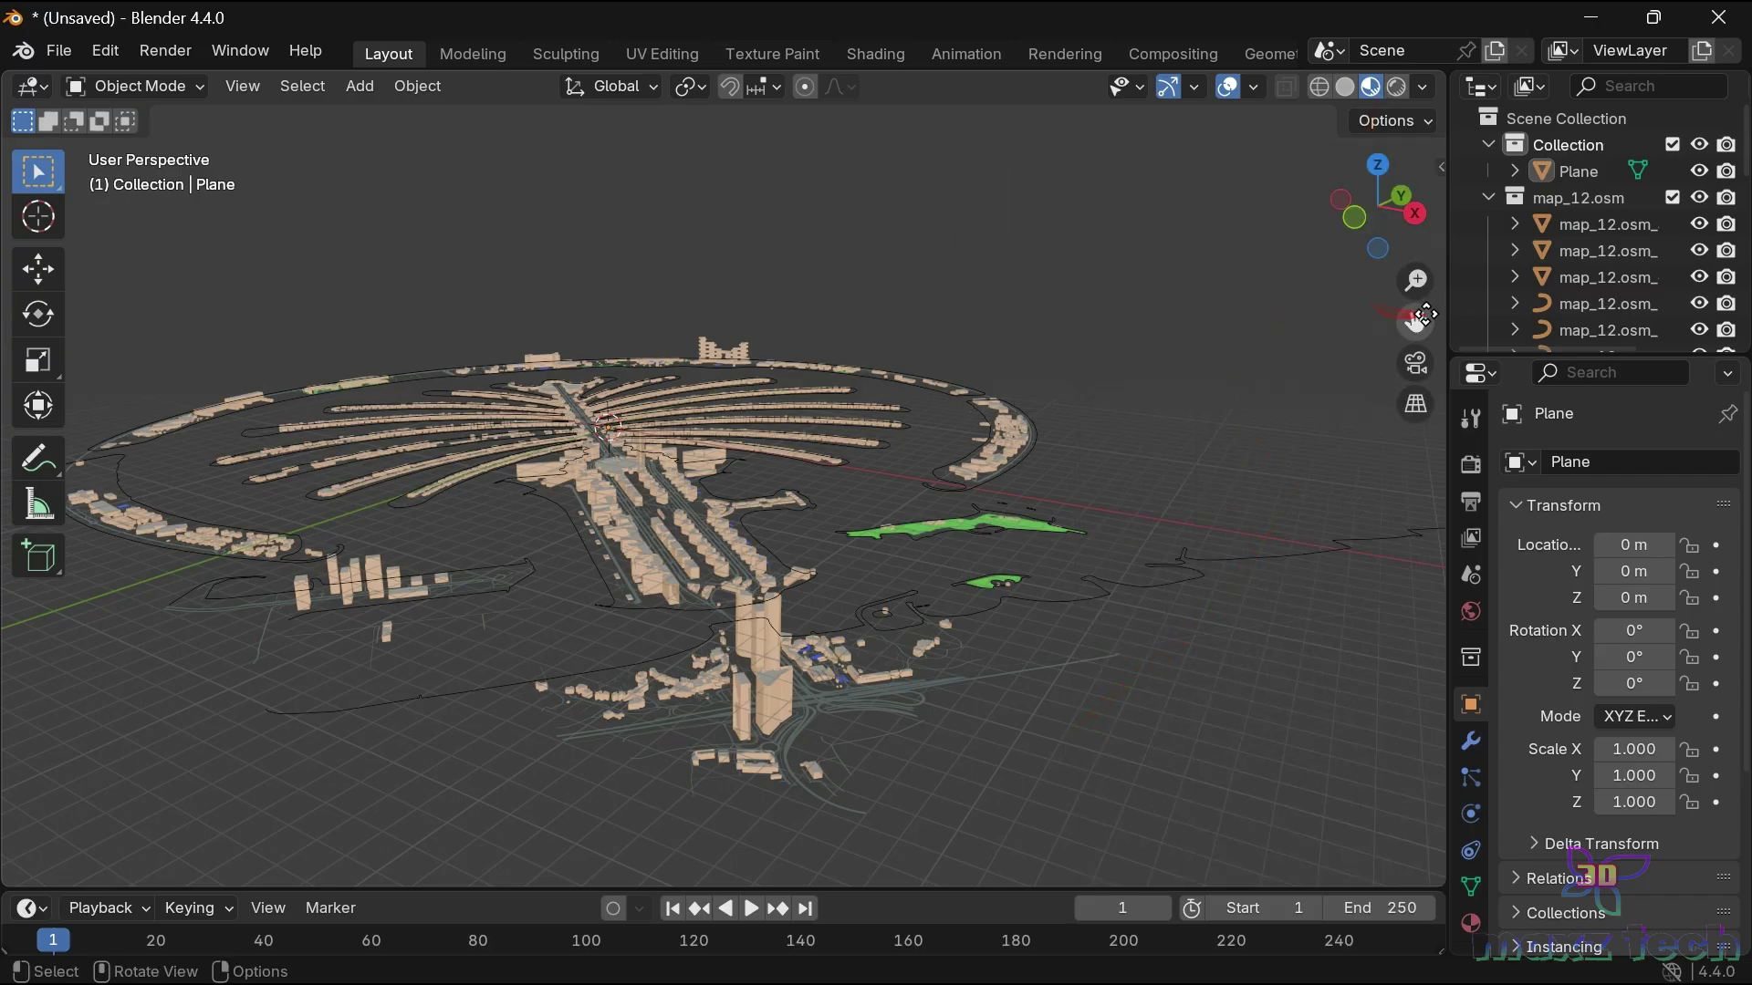
drag(1416, 321, 1405, 383)
drag(1377, 205, 1332, 232)
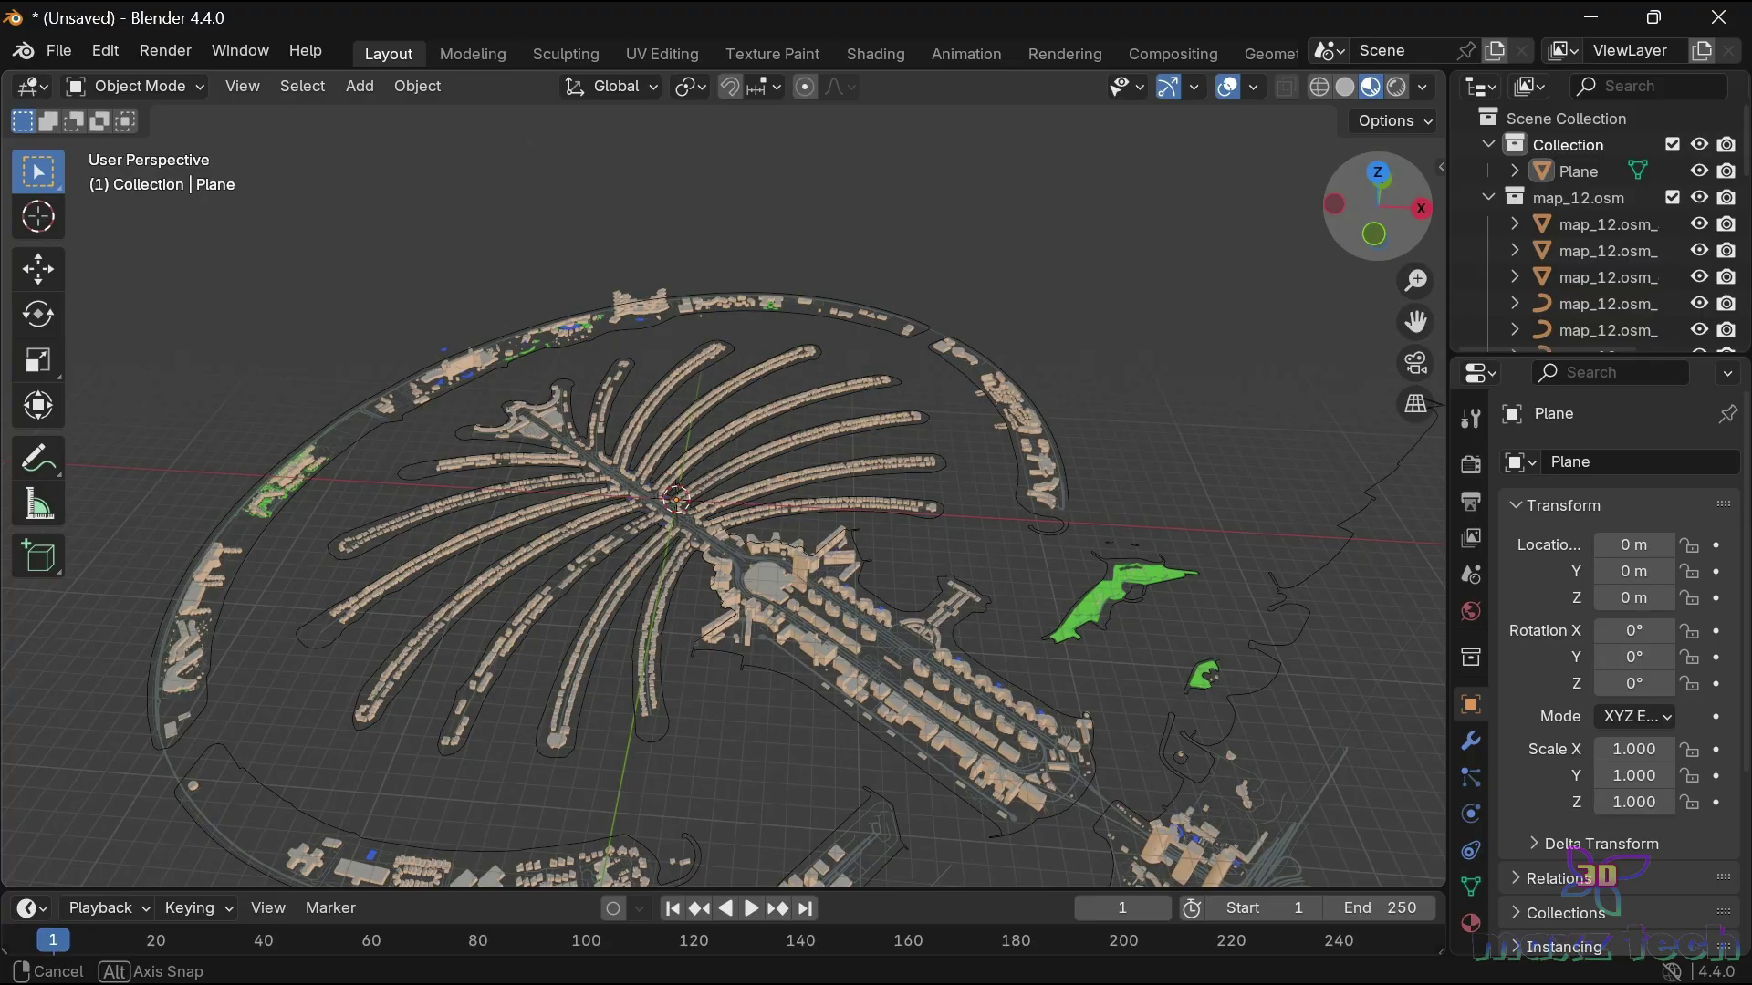
Step: Preview the island in Rendered shading, return to Solid, and orbit for higher and flatter views
click(1397, 88)
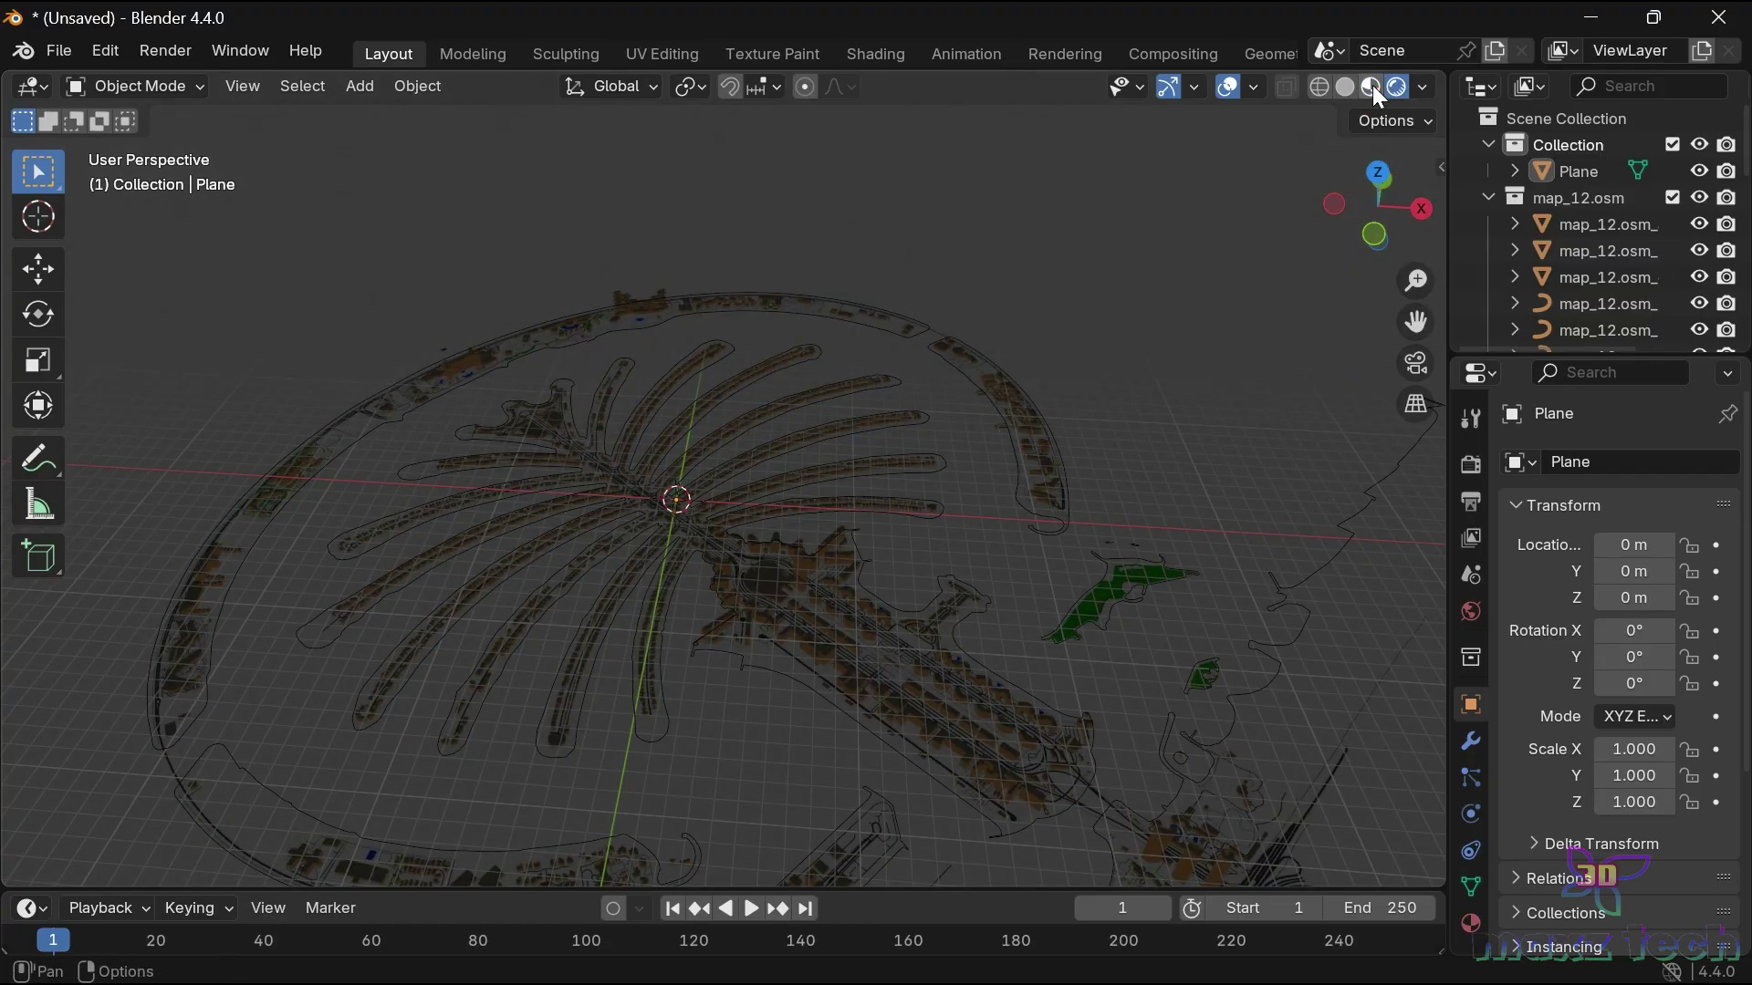
click(1372, 84)
click(1345, 85)
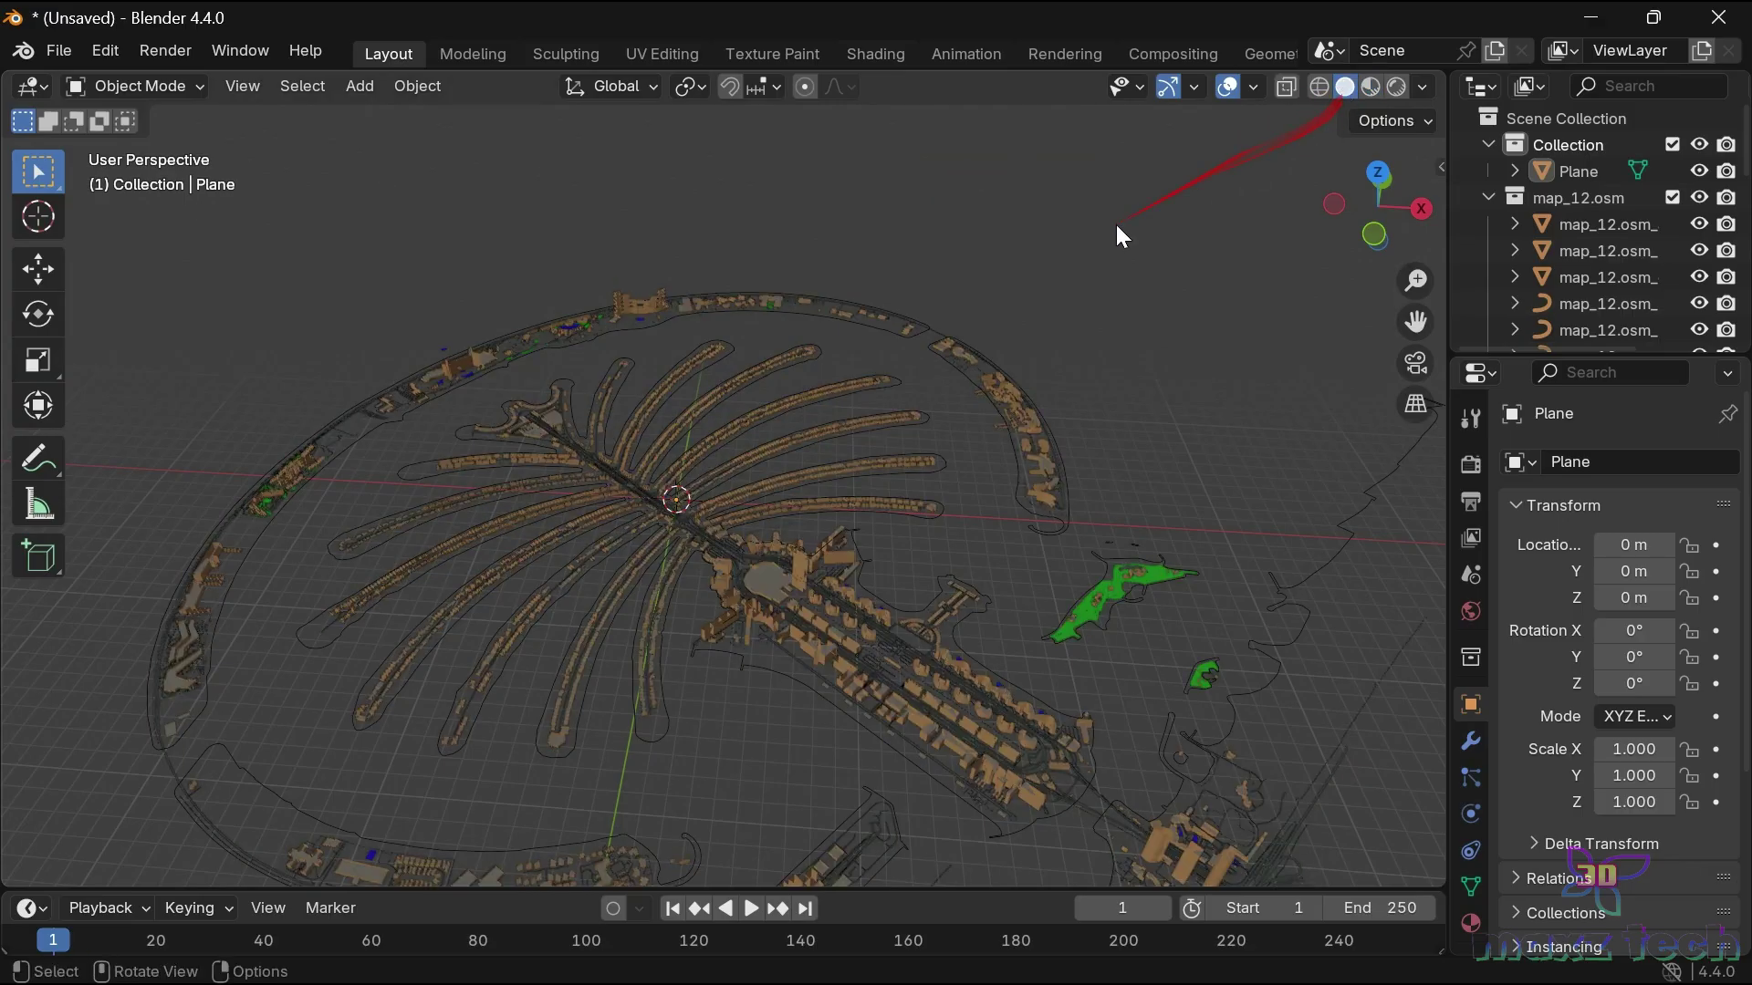
scroll(1201, 402, up, 2)
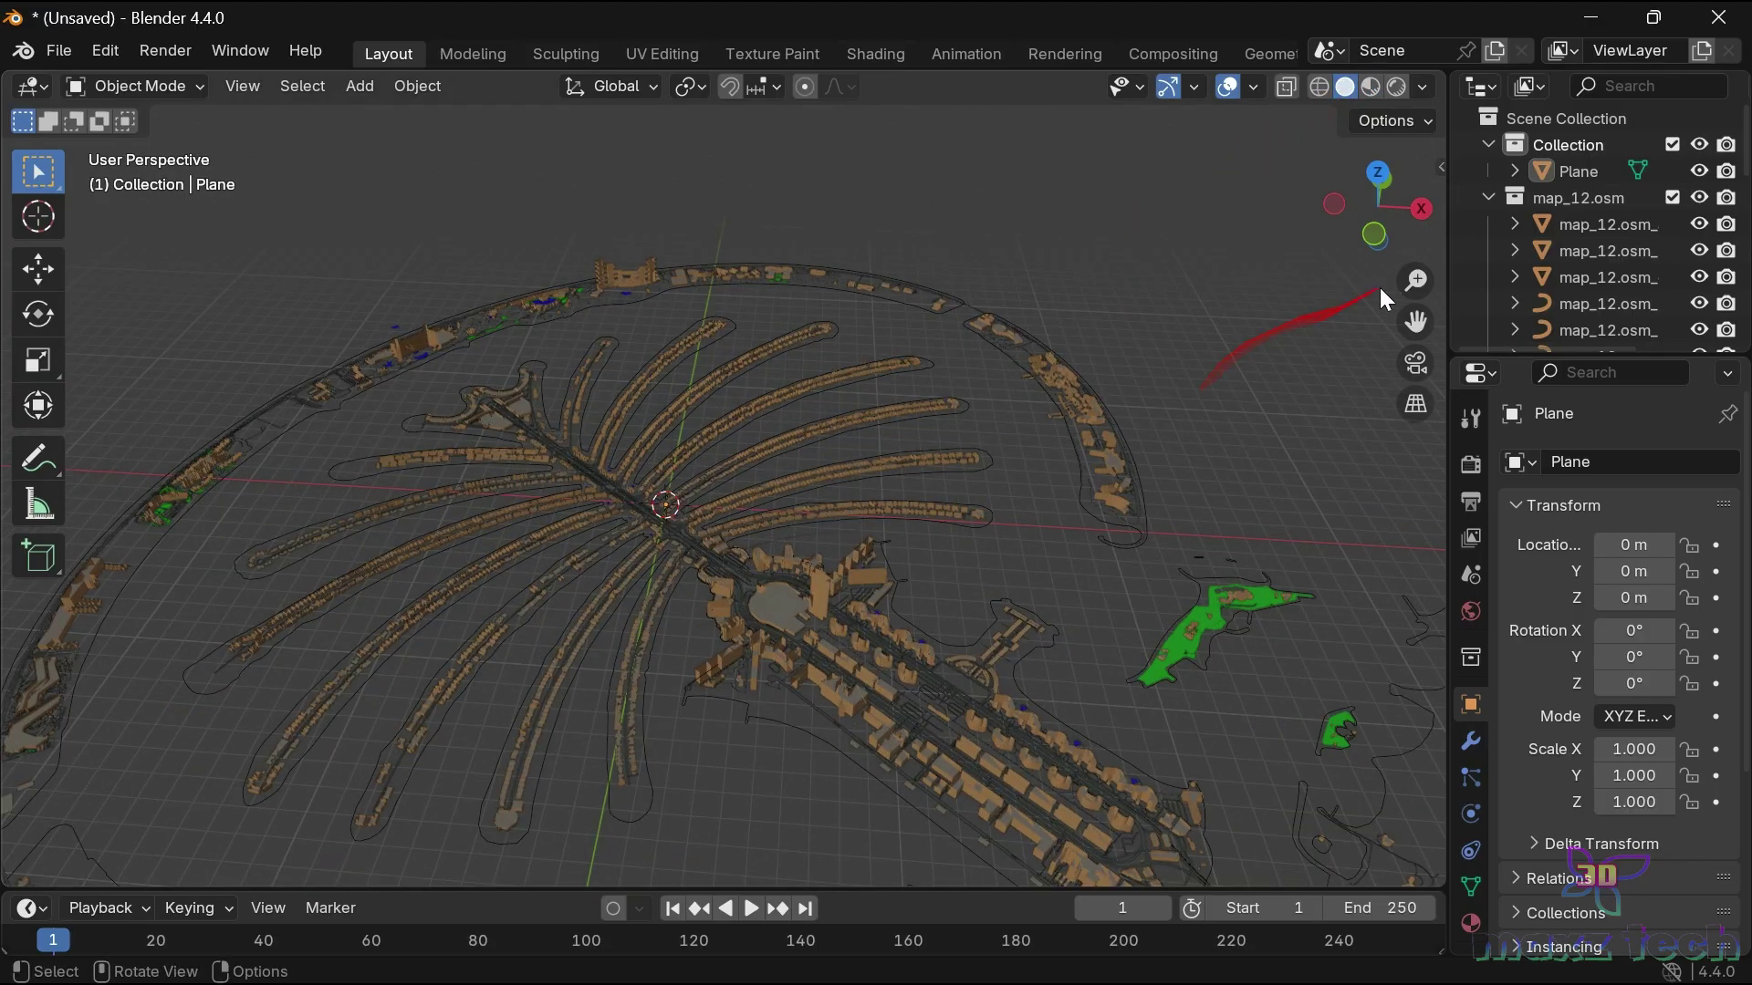
middle_drag(1200, 402, 1241, 383)
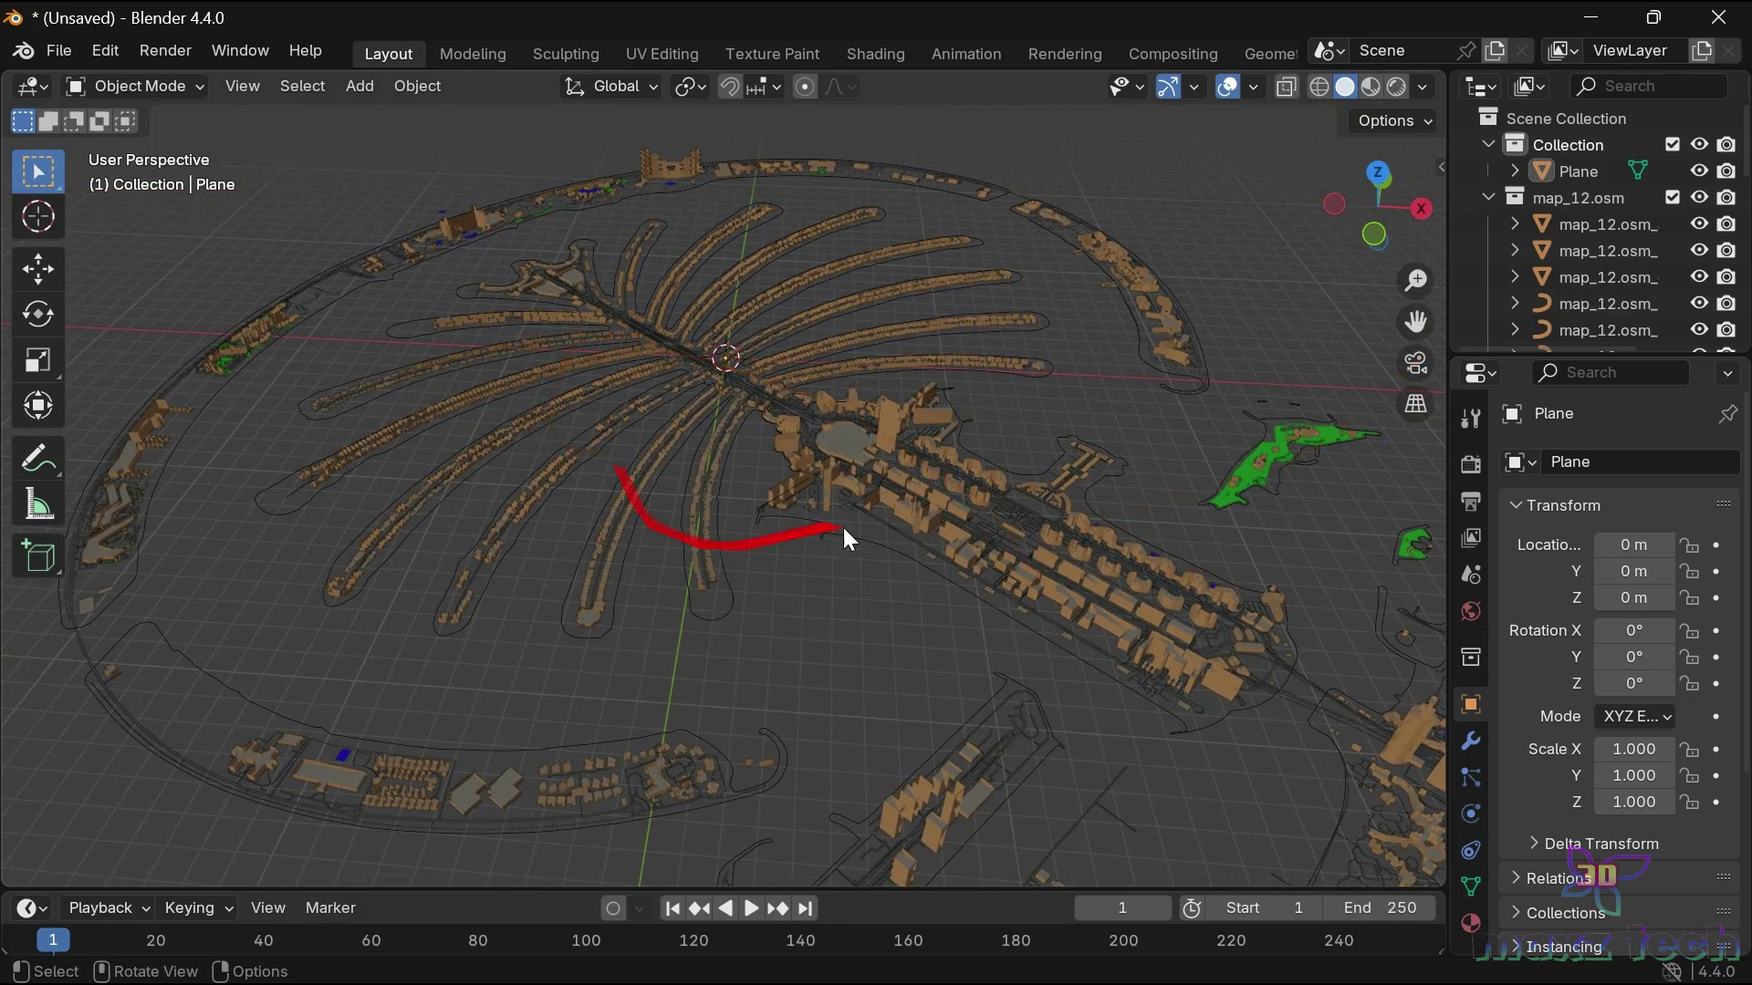
mouse_move(1388, 222)
mouse_down()
mouse_move(1405, 192)
mouse_move(1364, 198)
mouse_up()
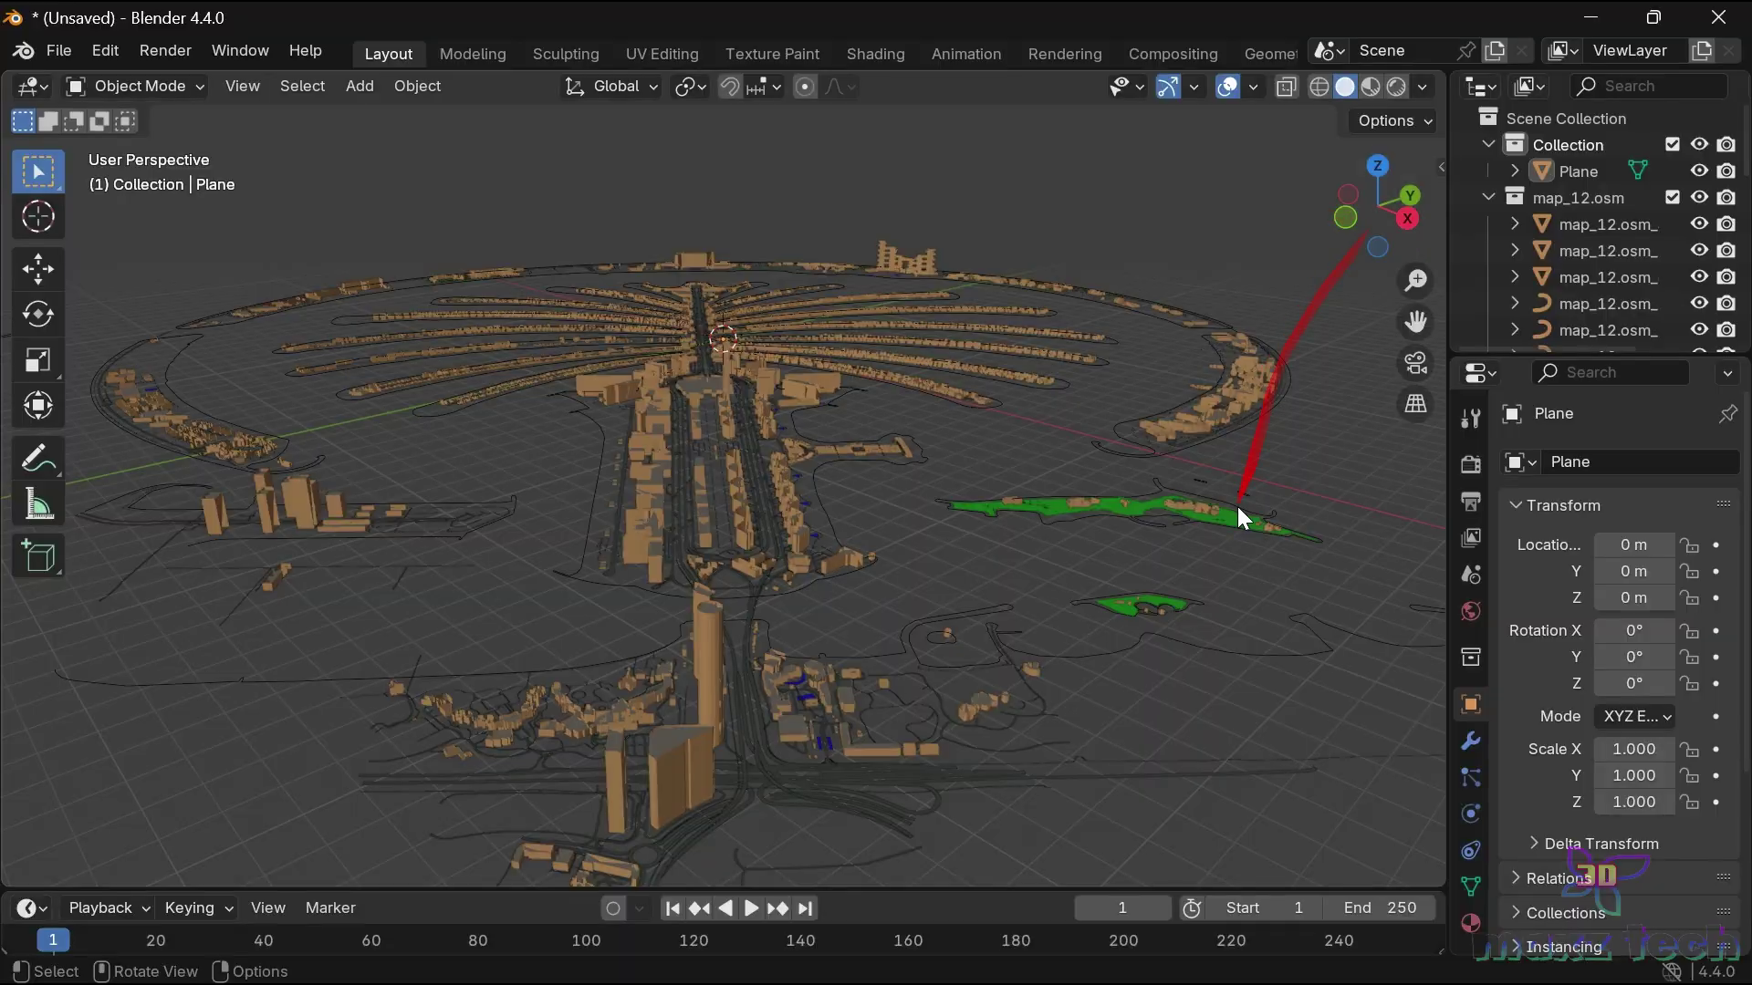
scroll(1237, 508, up, 4)
scroll(1237, 508, up, 4)
mouse_move(1377, 202)
mouse_down()
mouse_move(1373, 237)
mouse_move(1354, 183)
mouse_move(1373, 208)
mouse_move(1350, 224)
mouse_move(1364, 217)
mouse_move(1201, 265)
mouse_up()
click(1359, 217)
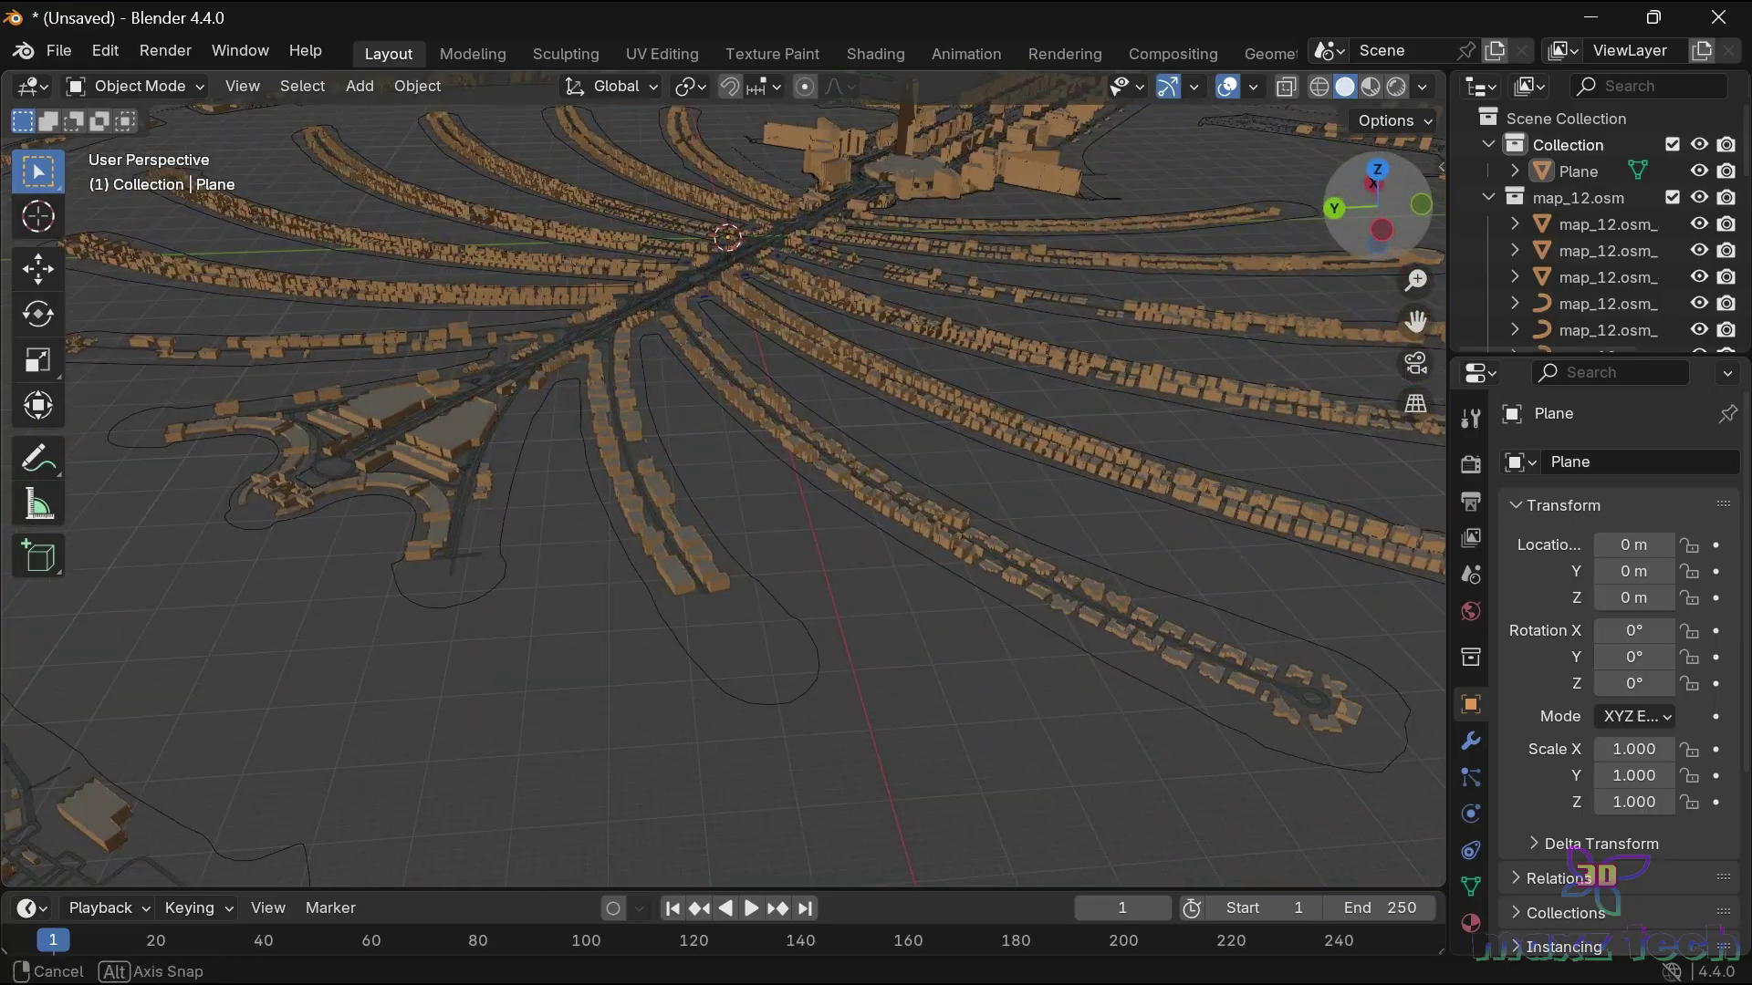
scroll(1201, 267, down, 4)
scroll(1200, 267, down, 3)
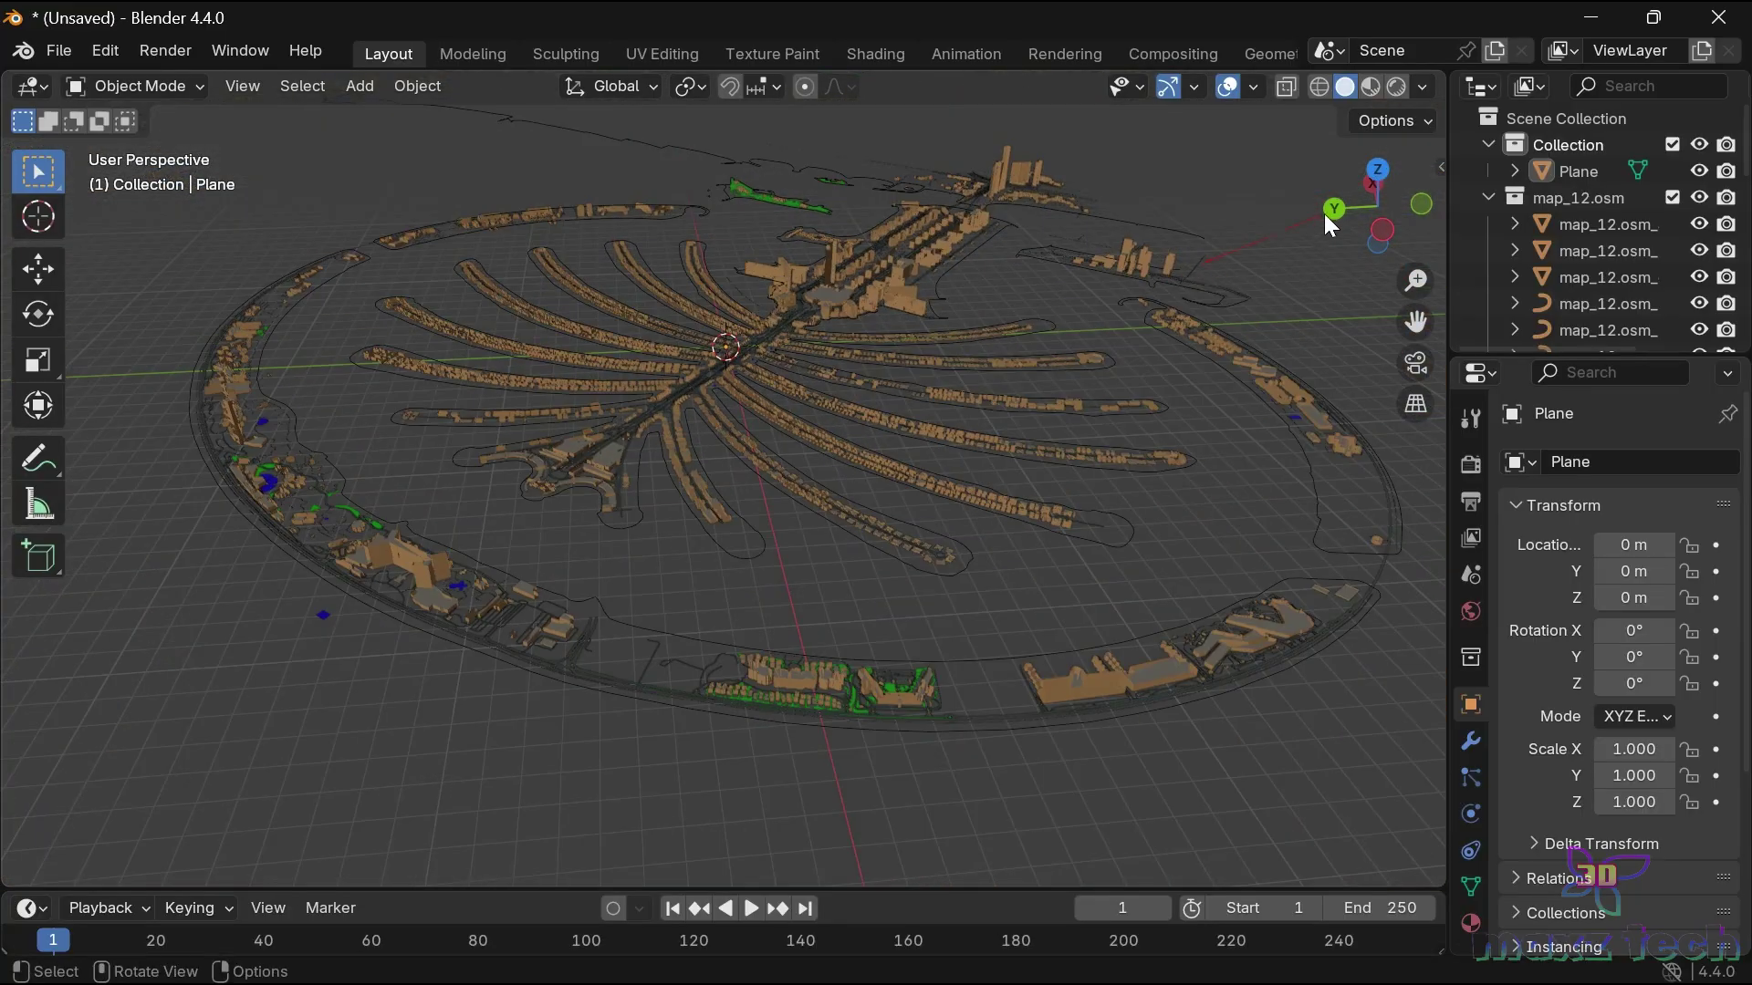
drag(1422, 208, 1186, 219)
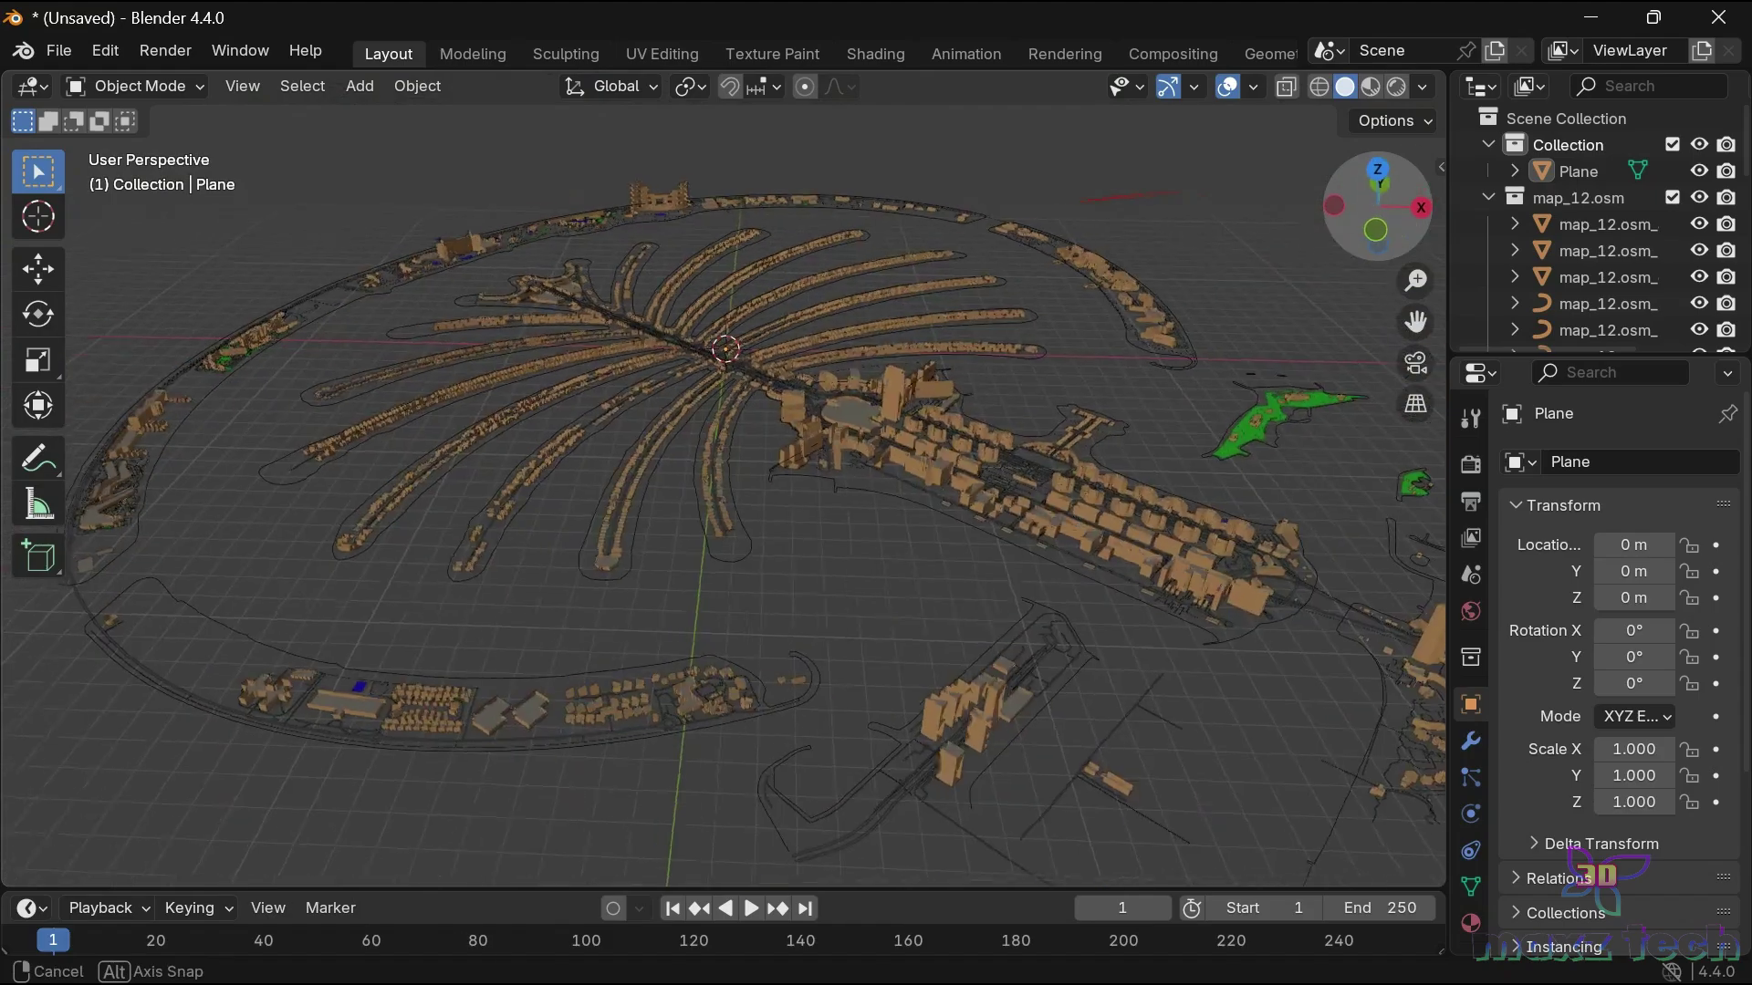
drag(1186, 219, 1332, 306)
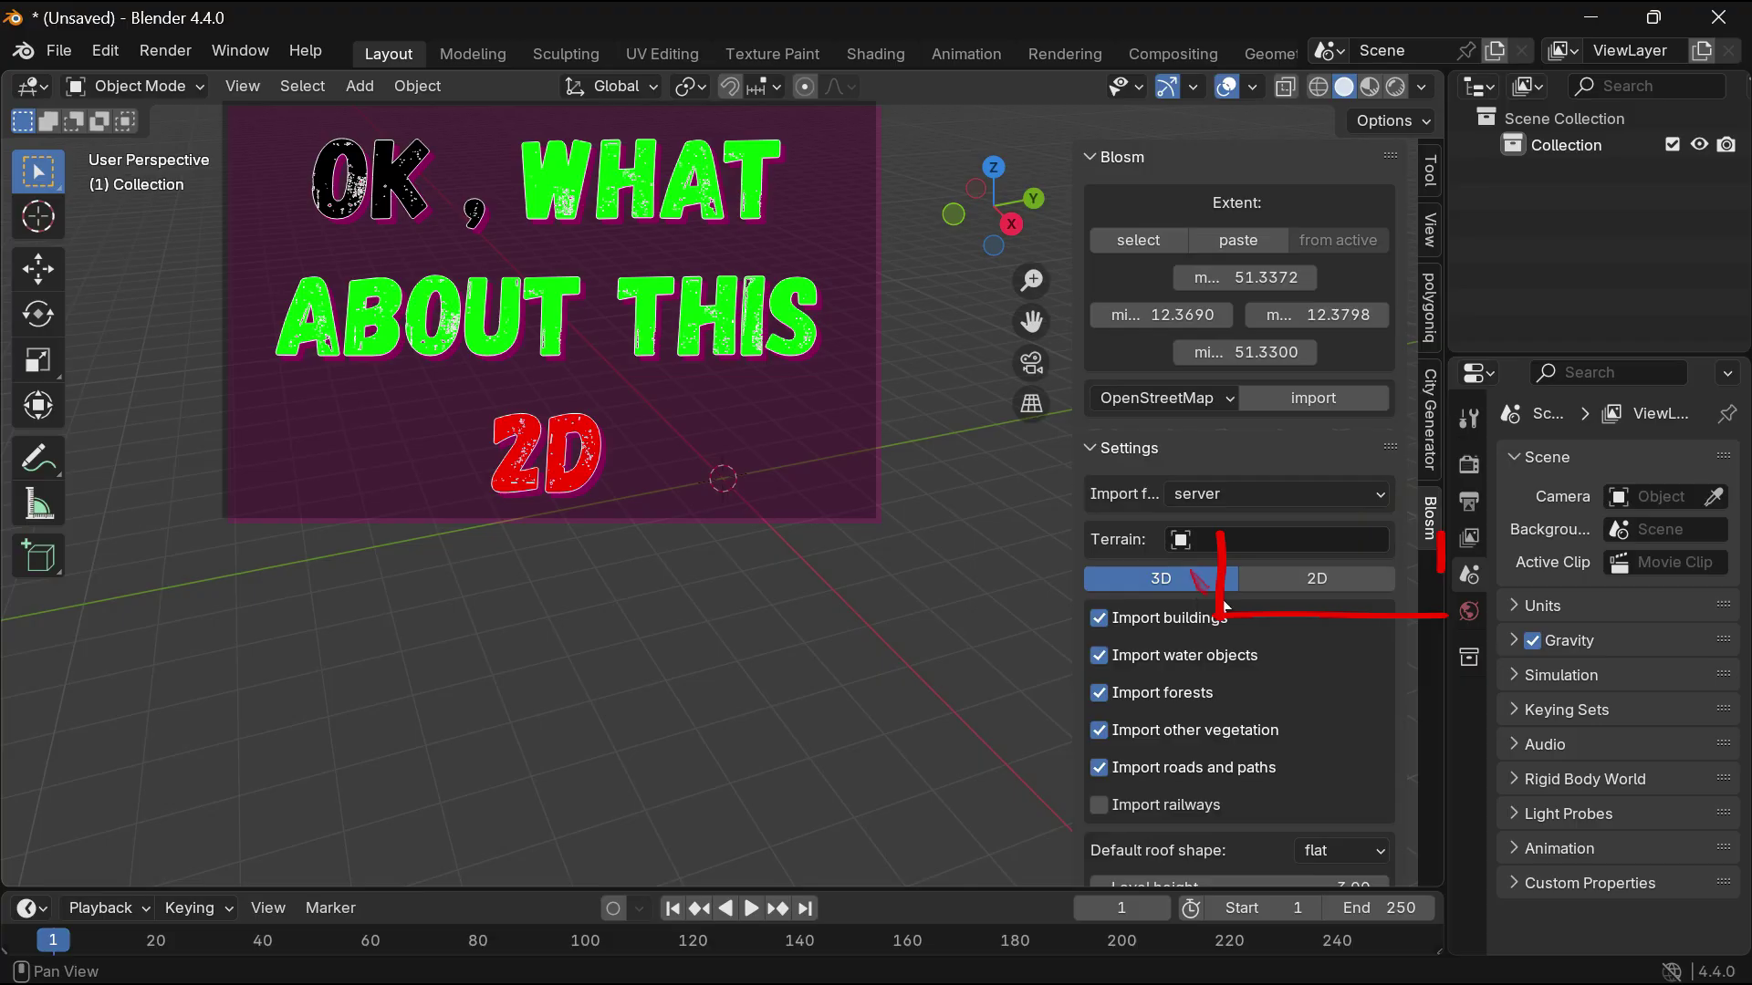
Step: Switch Blosm's import mode from 3D to 2D and reopen the Extent 'select' web map
click(1343, 580)
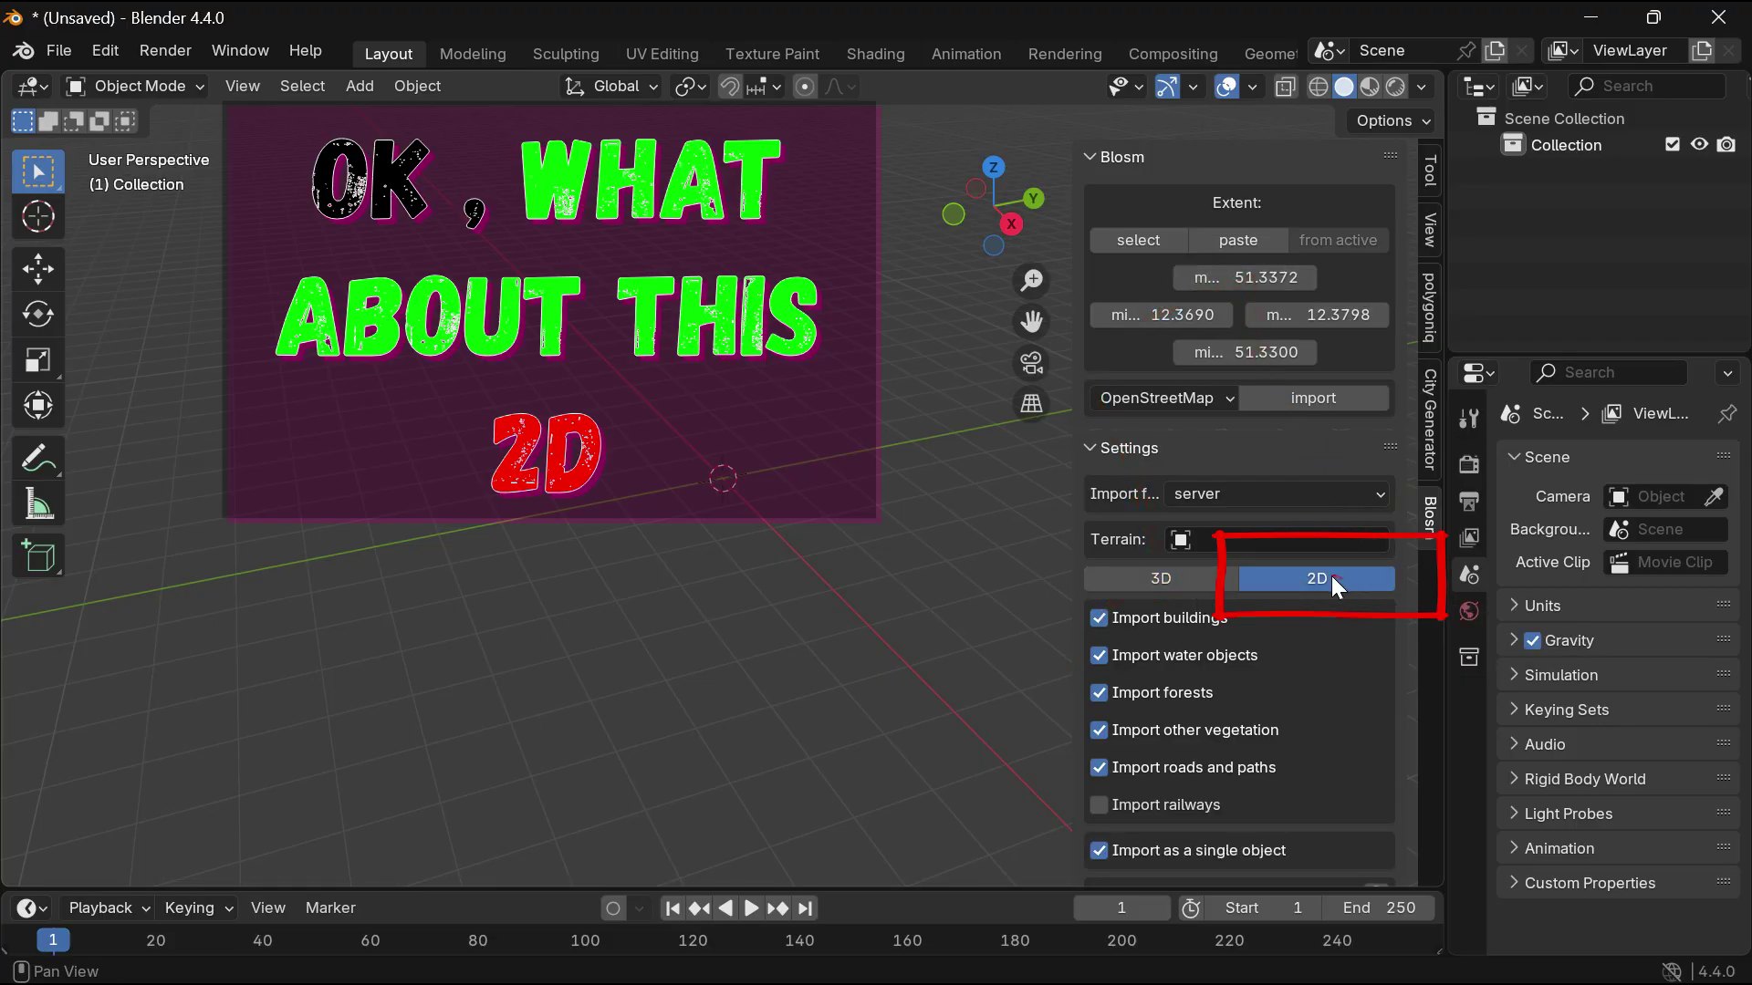
scroll(1328, 567, down, 2)
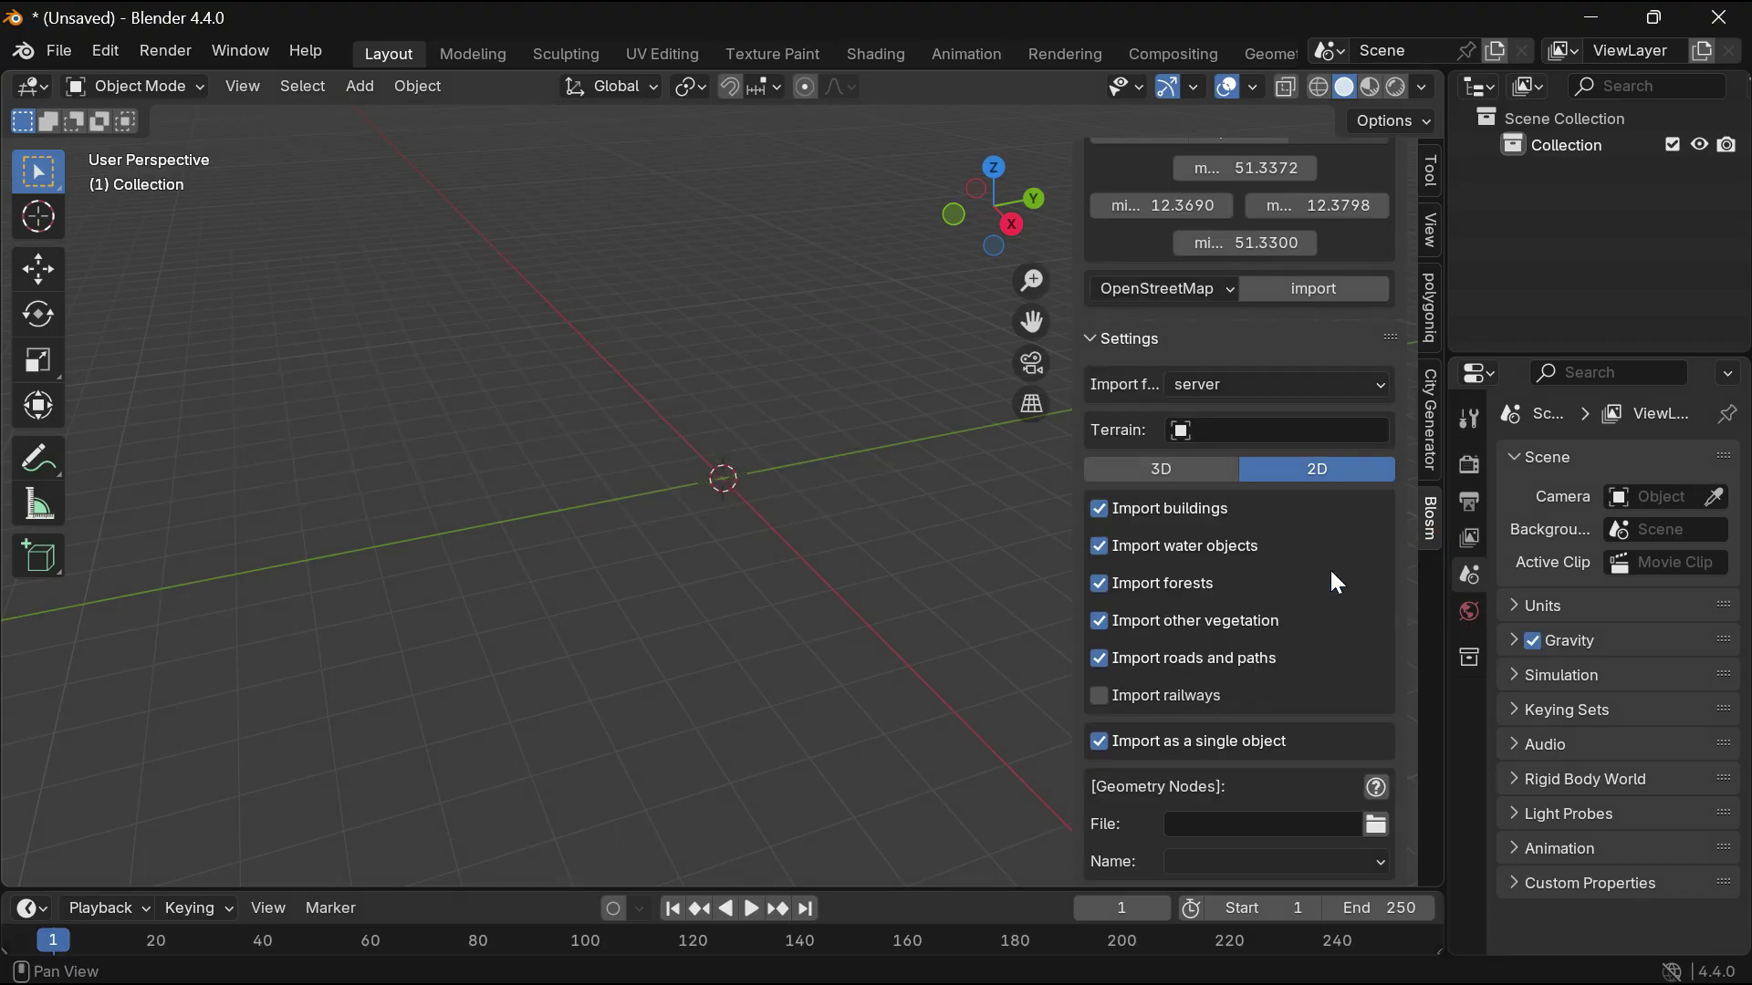
scroll(1328, 568, down, 2)
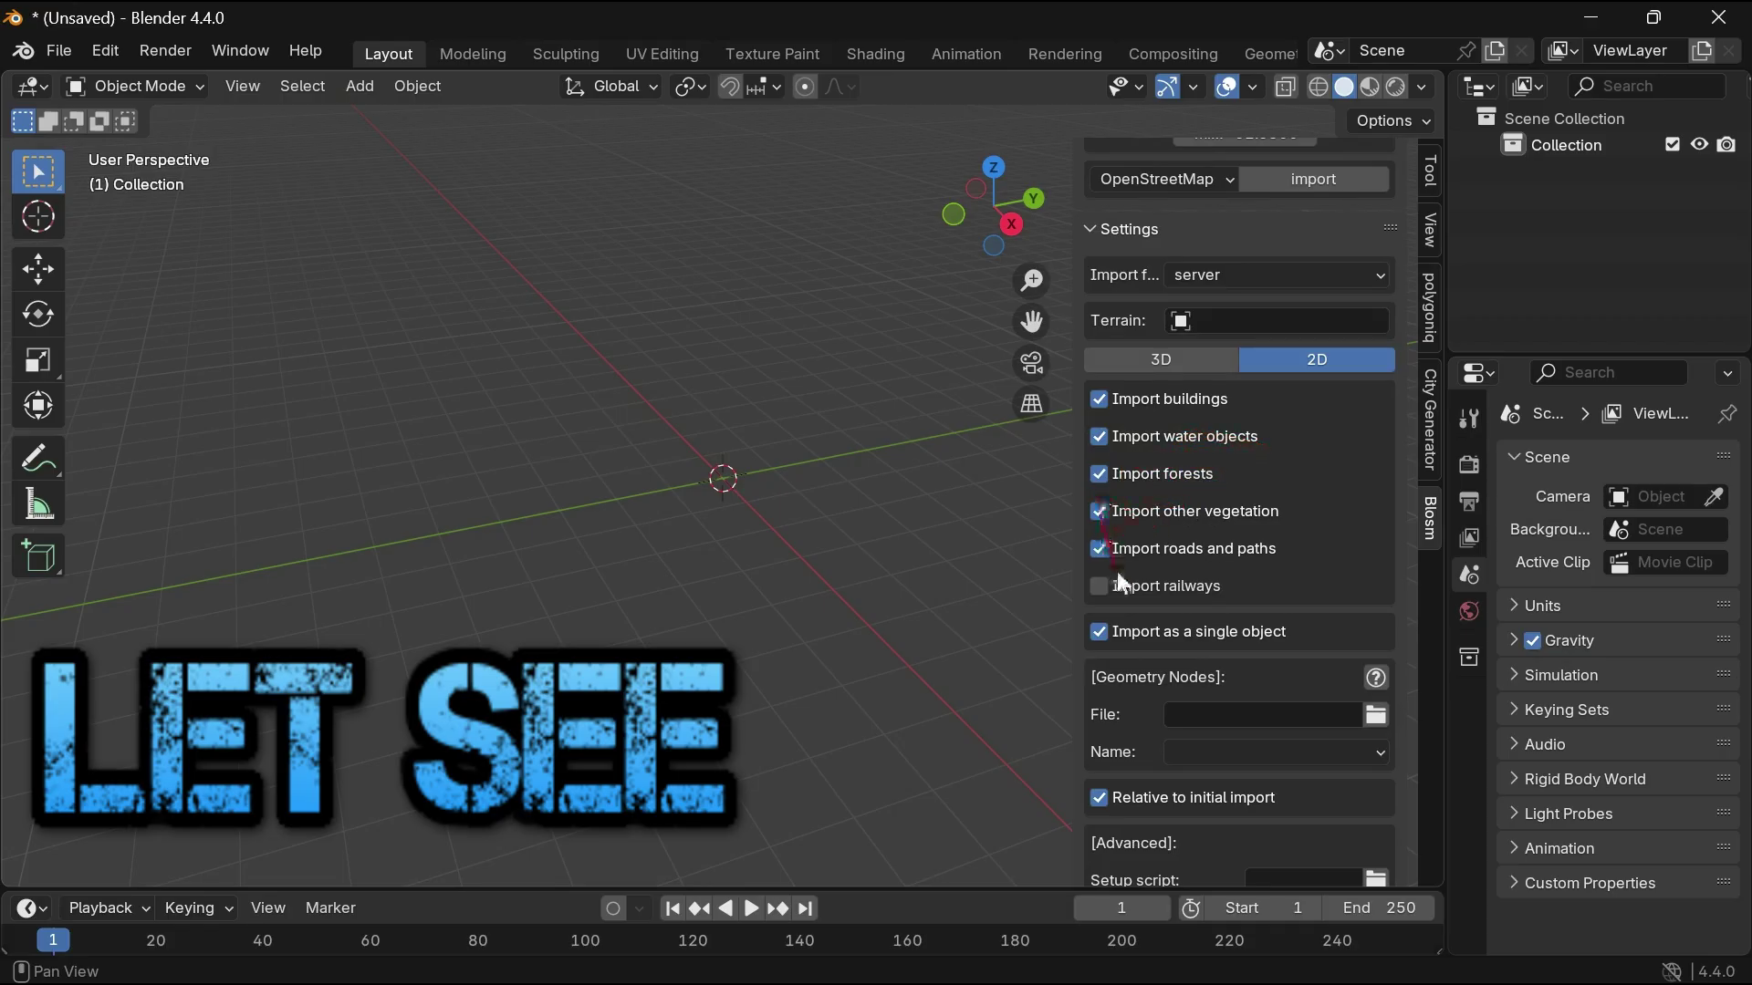
scroll(1134, 629, up, 3)
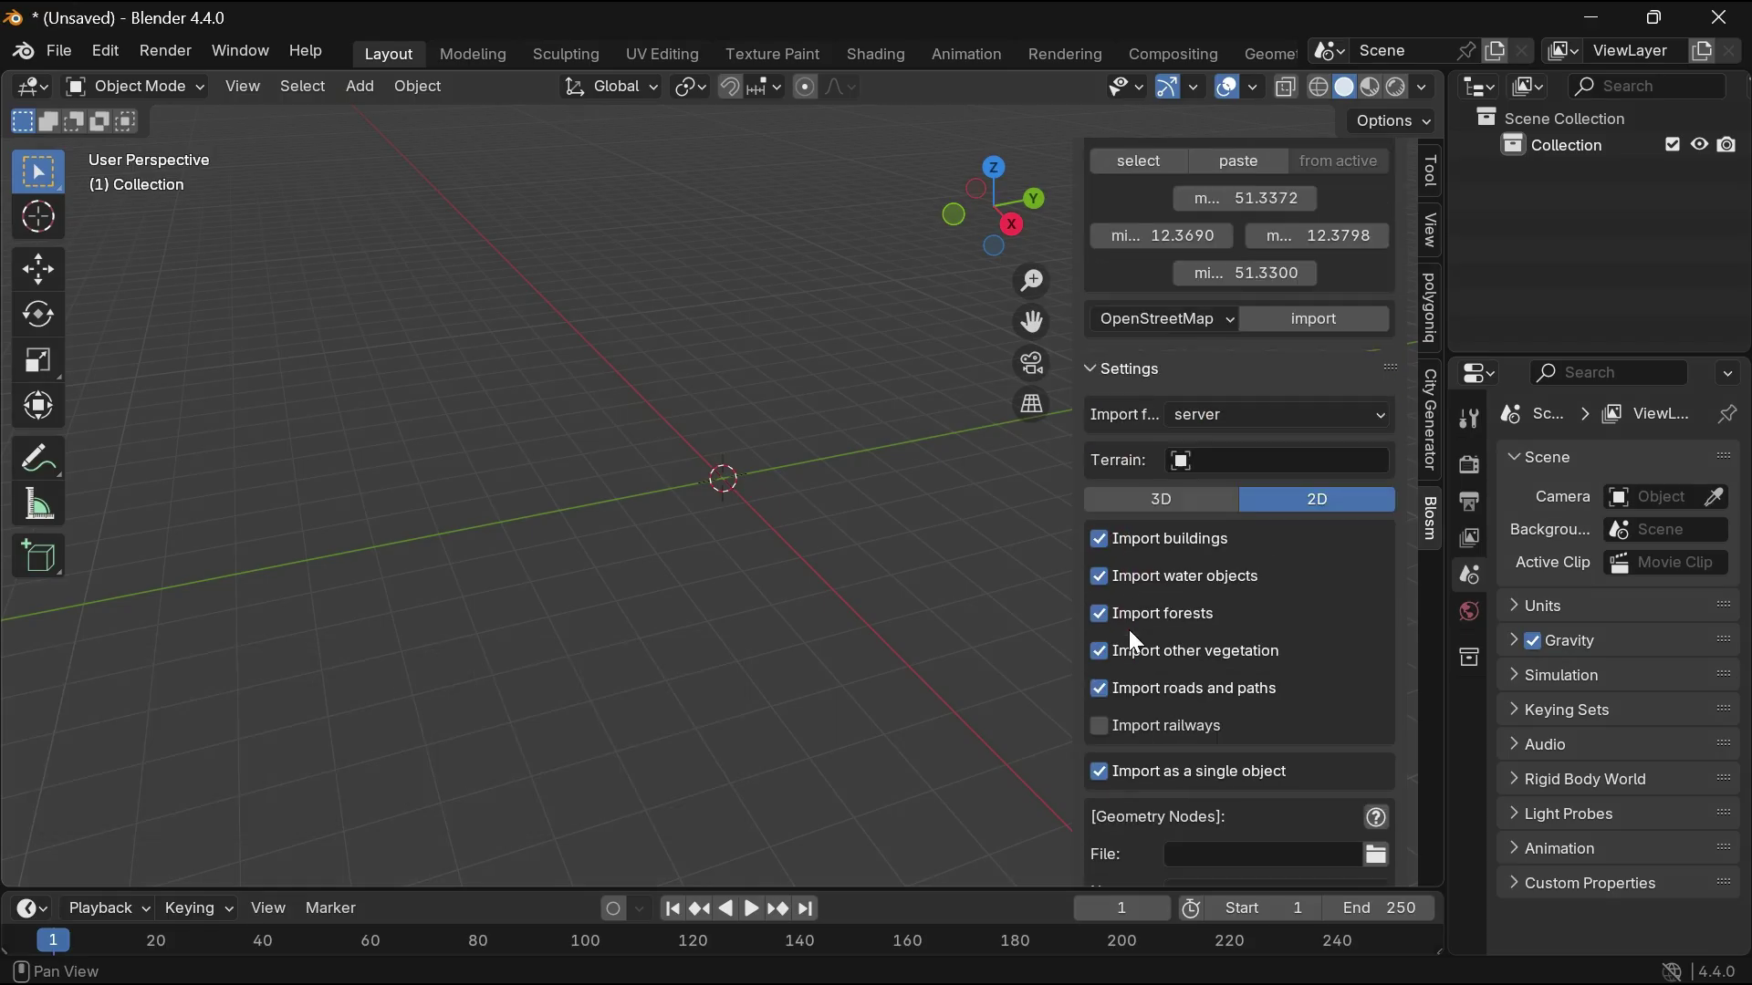
scroll(1134, 629, up, 2)
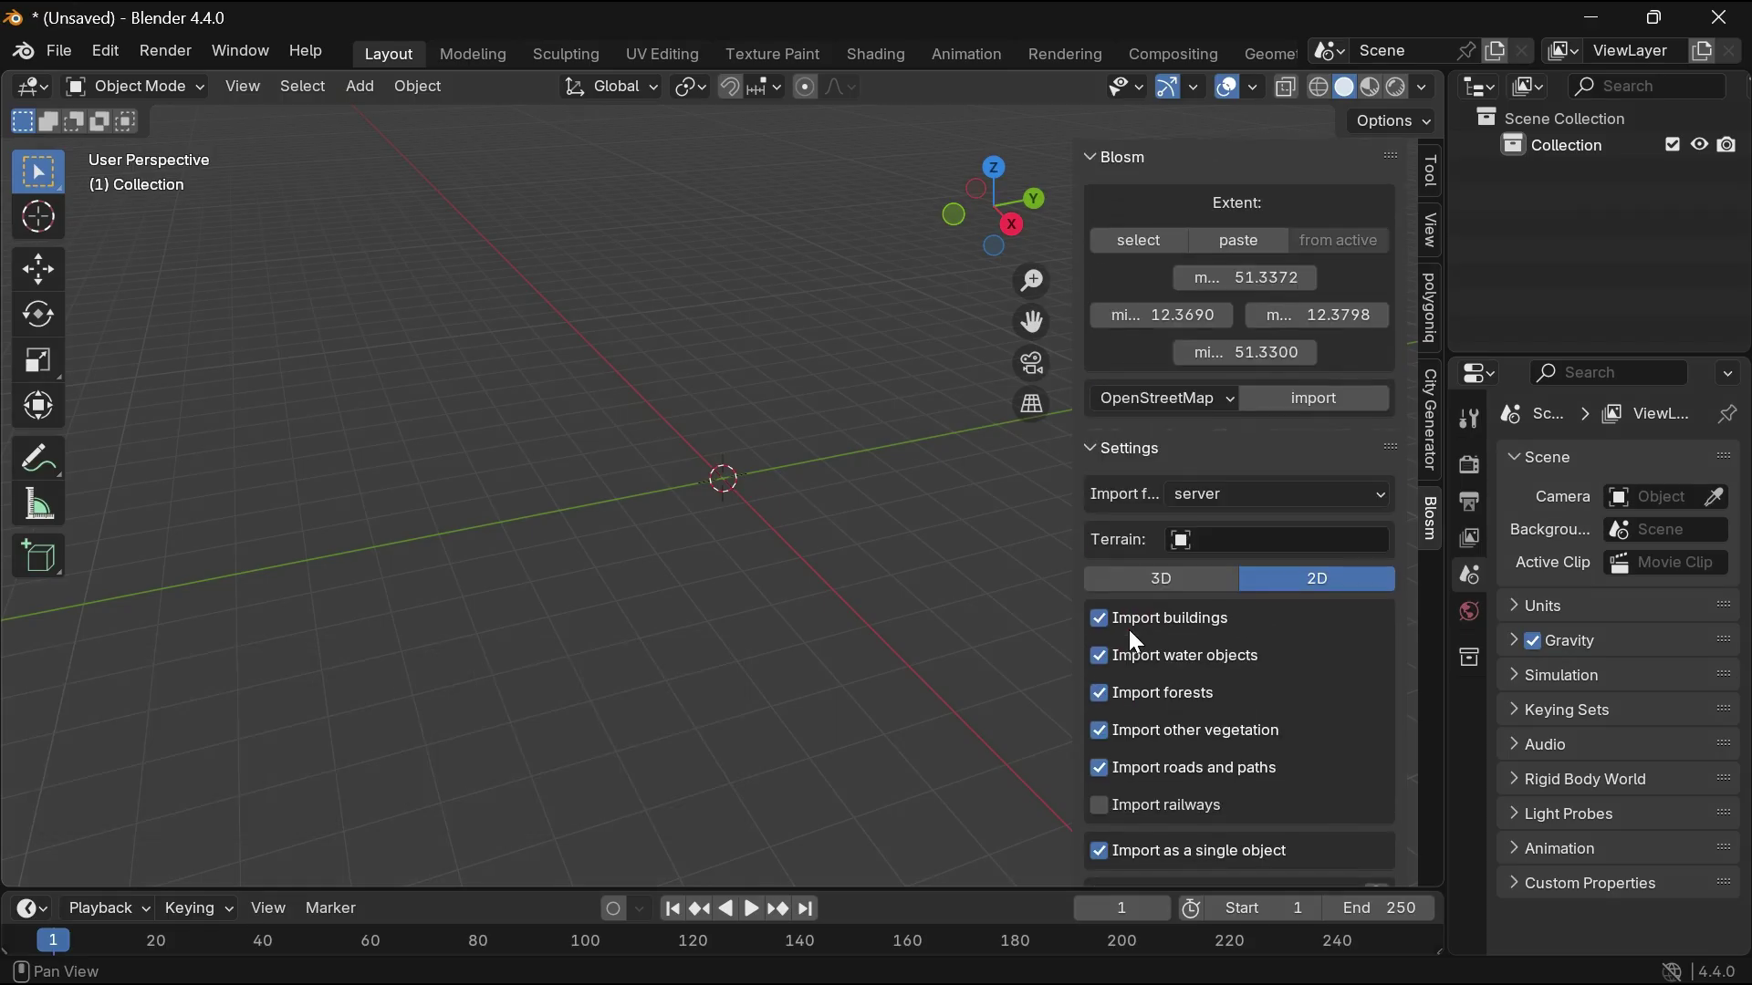
click(1149, 247)
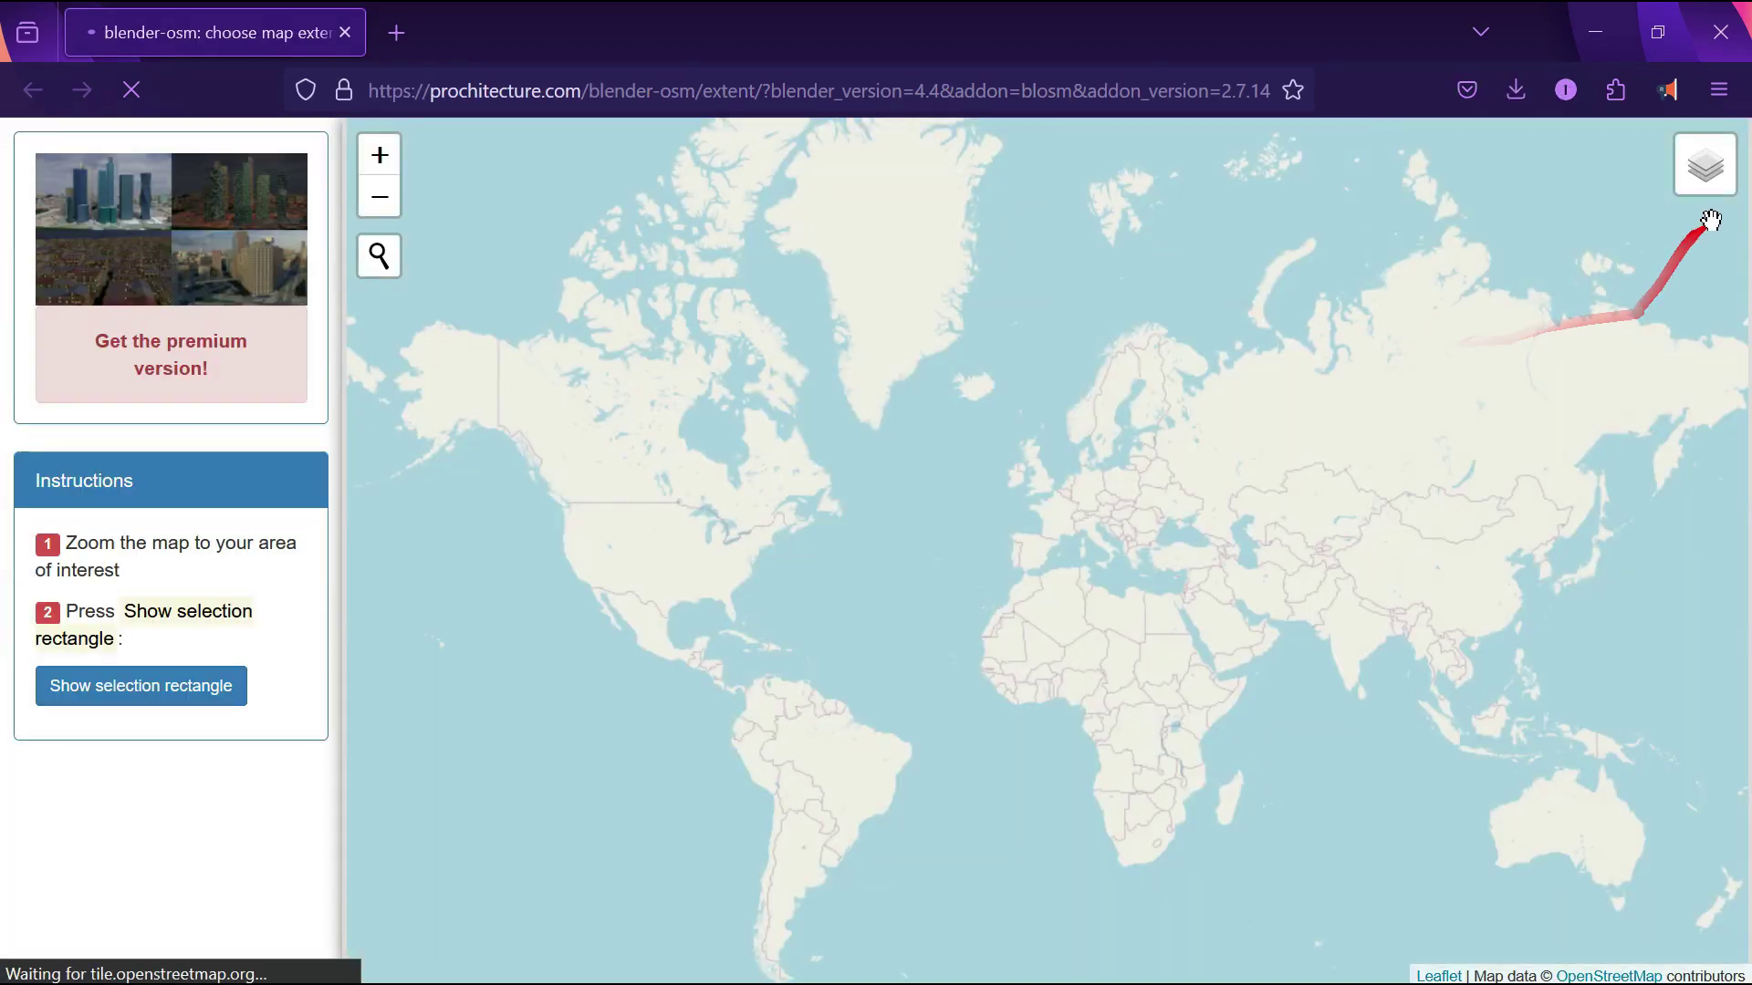
Step: Switch the map to satellite imagery and find Palm Jumeirah via the place search
mouse_move(1704, 166)
click(1698, 190)
click(377, 274)
text(Palm Jumeirah in Dubai)
key(BackSpace)
key(BackSpace)
key(BackSpace)
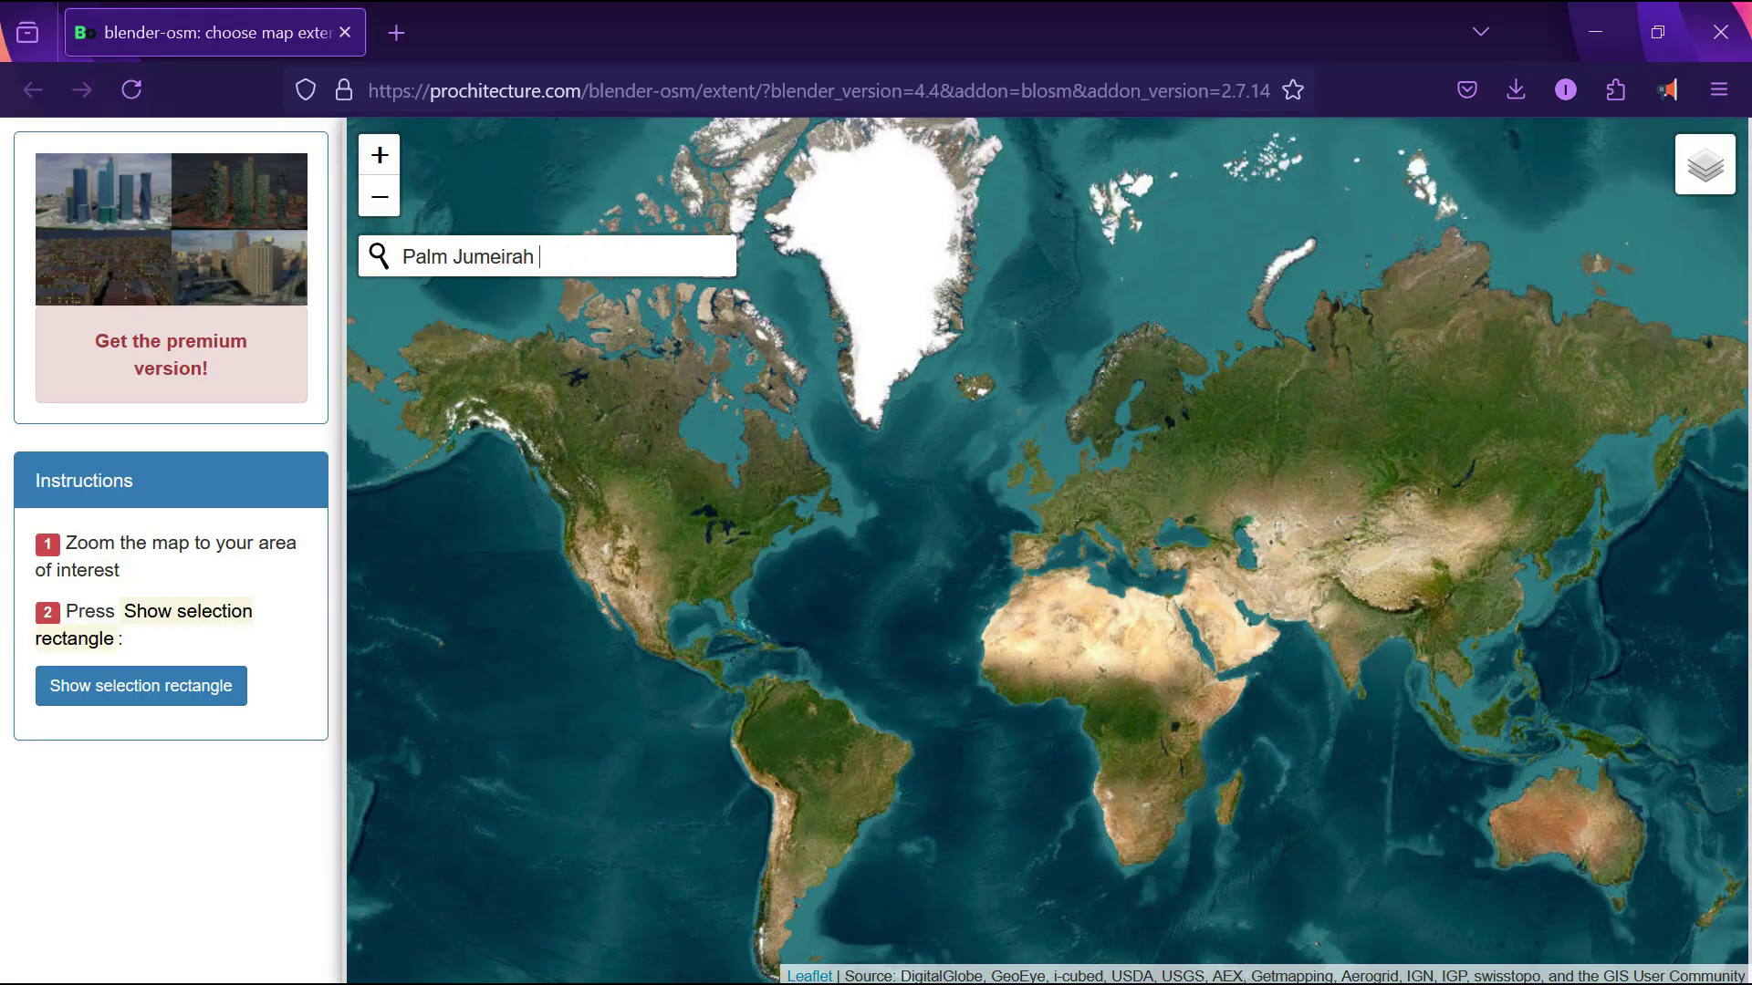
click(655, 292)
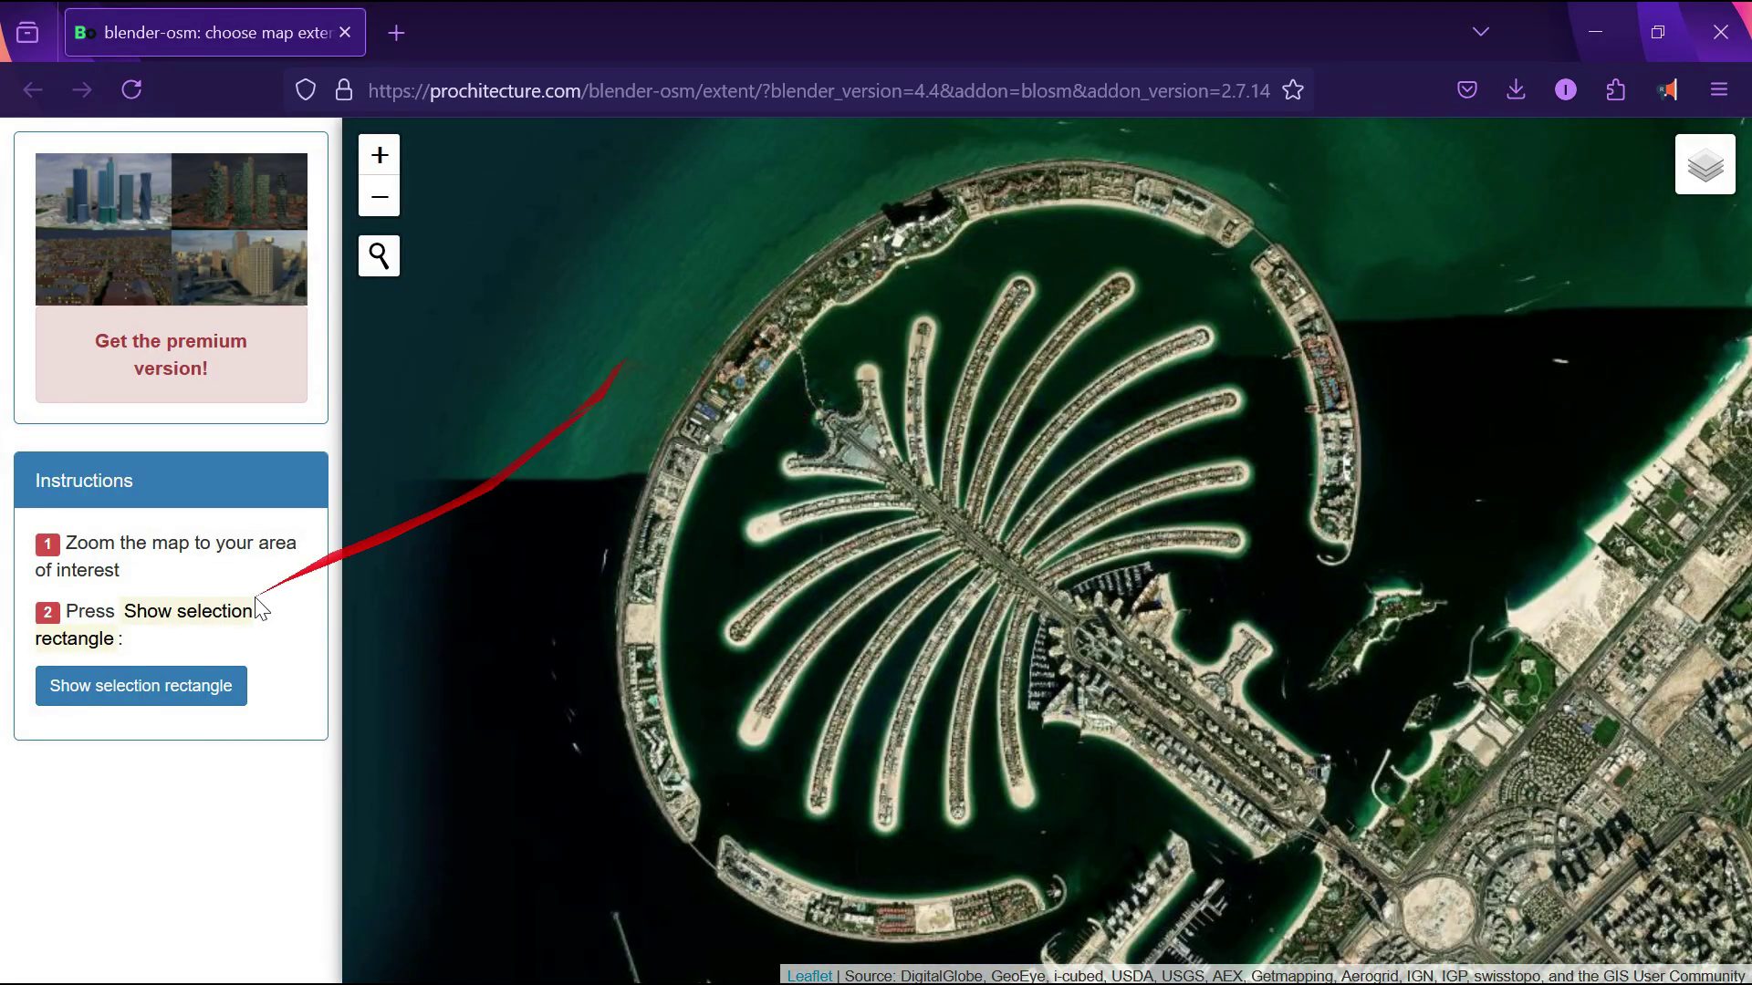
Step: Size the selection rectangle over the whole island and copy its coordinates
click(228, 687)
drag(618, 802, 532, 840)
drag(1423, 844, 1431, 977)
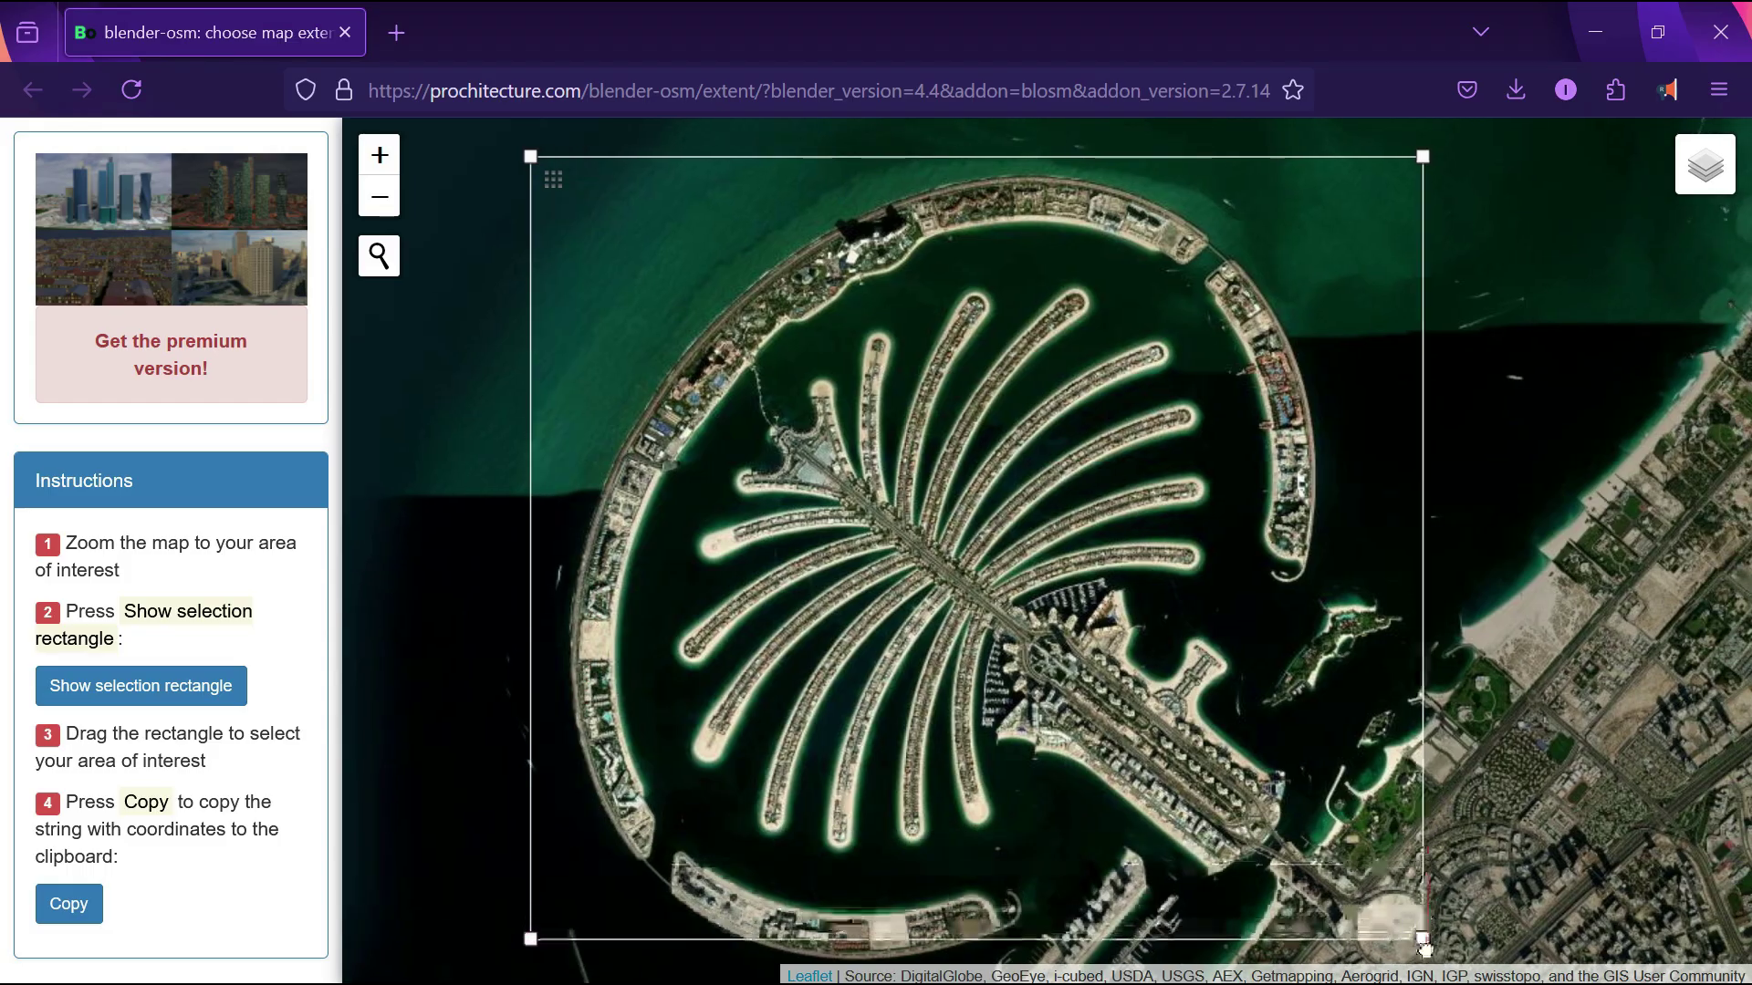
click(71, 903)
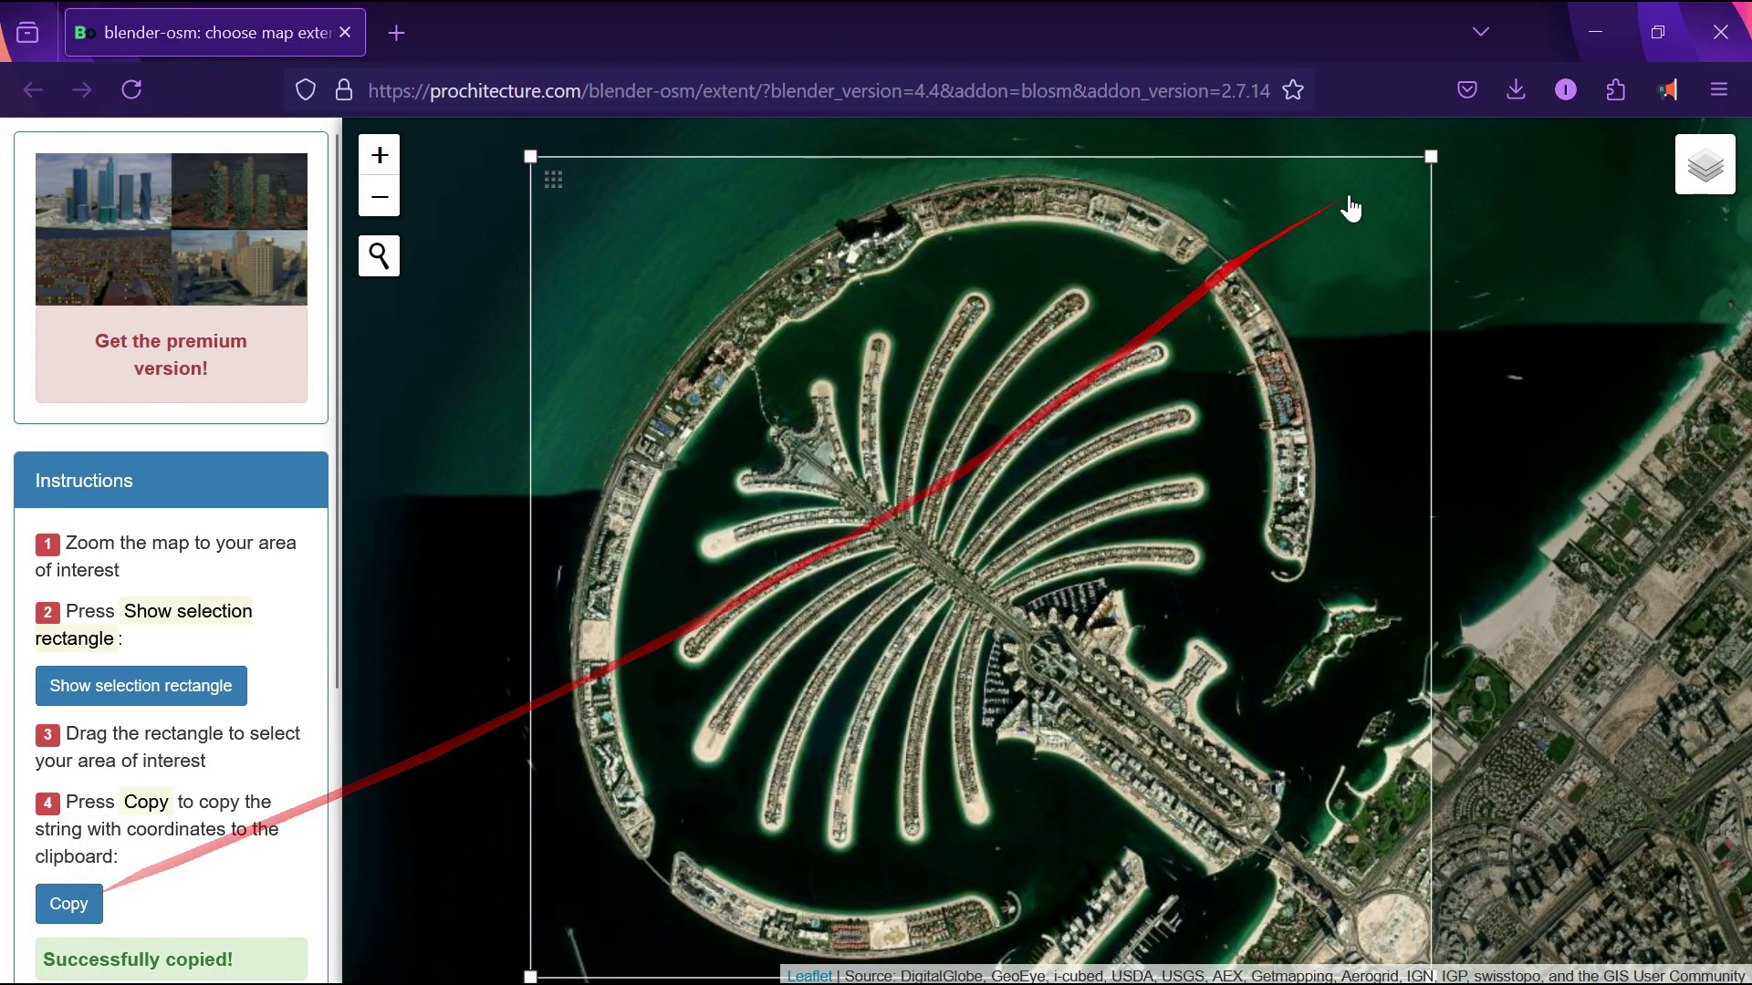
click(1611, 26)
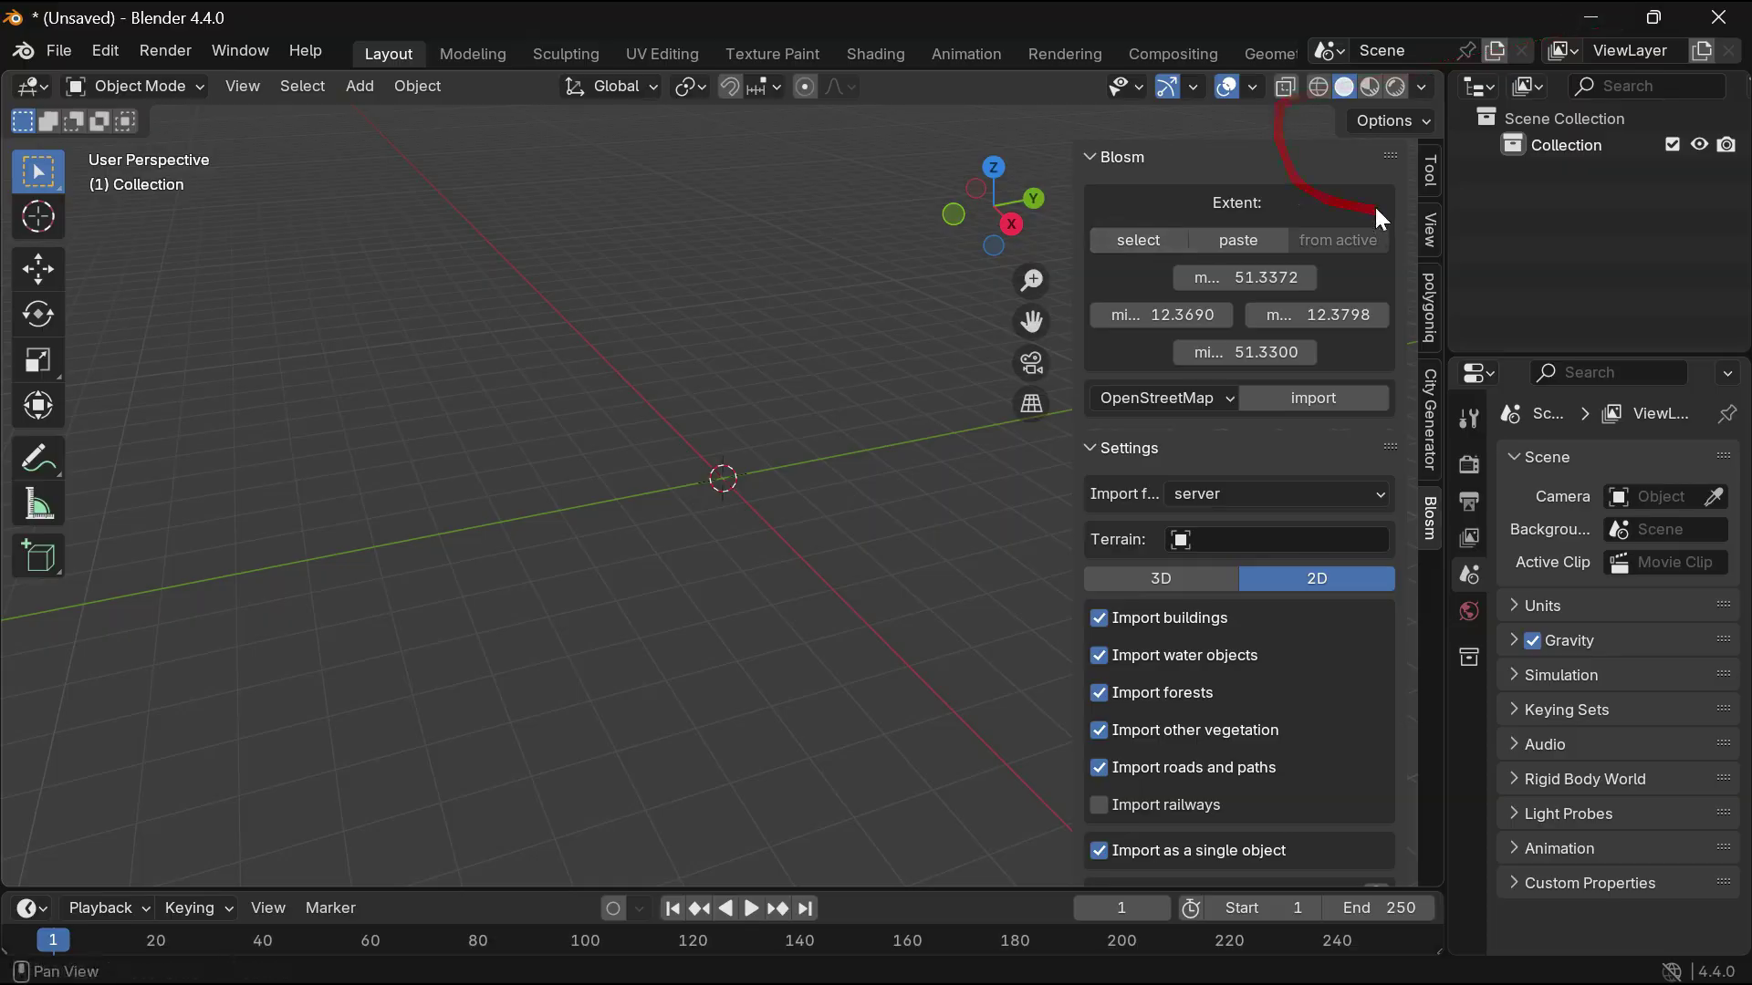
Step: Paste the 55.1059–55.1623 by 25.0961–25.1427 extent into Blosm, with view clip end at 10000 m
click(1251, 243)
scroll(1339, 407, down, 2)
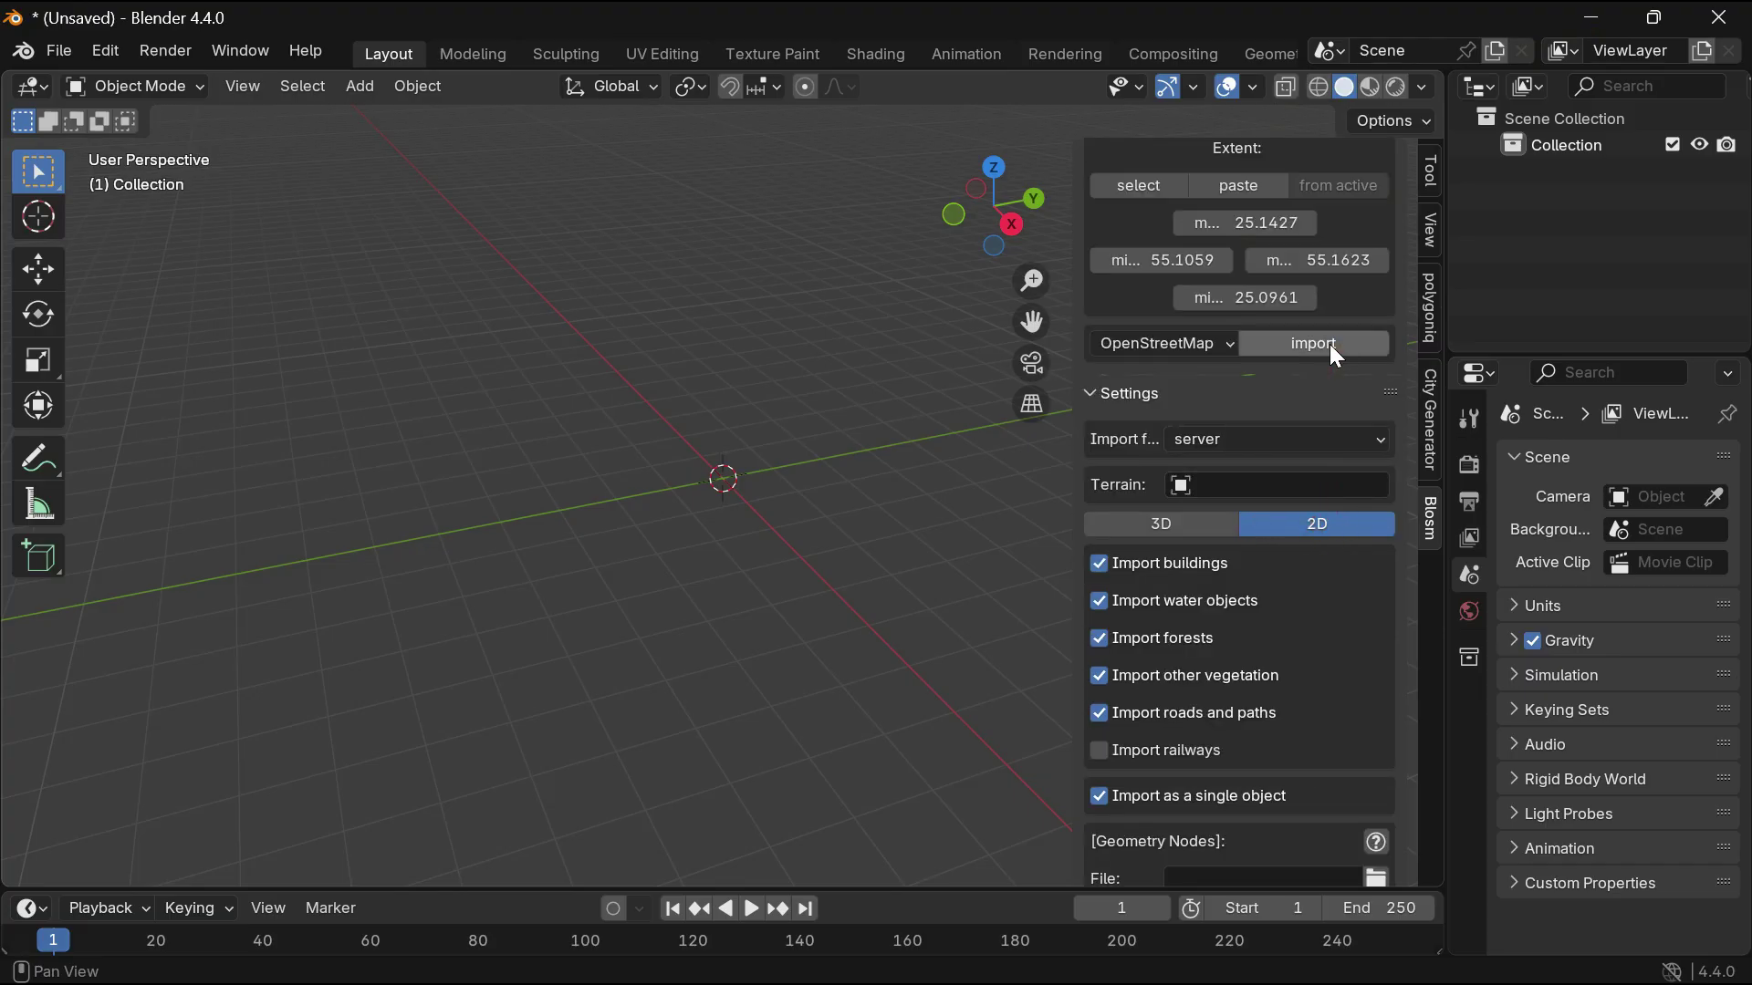
scroll(1333, 343, up, 2)
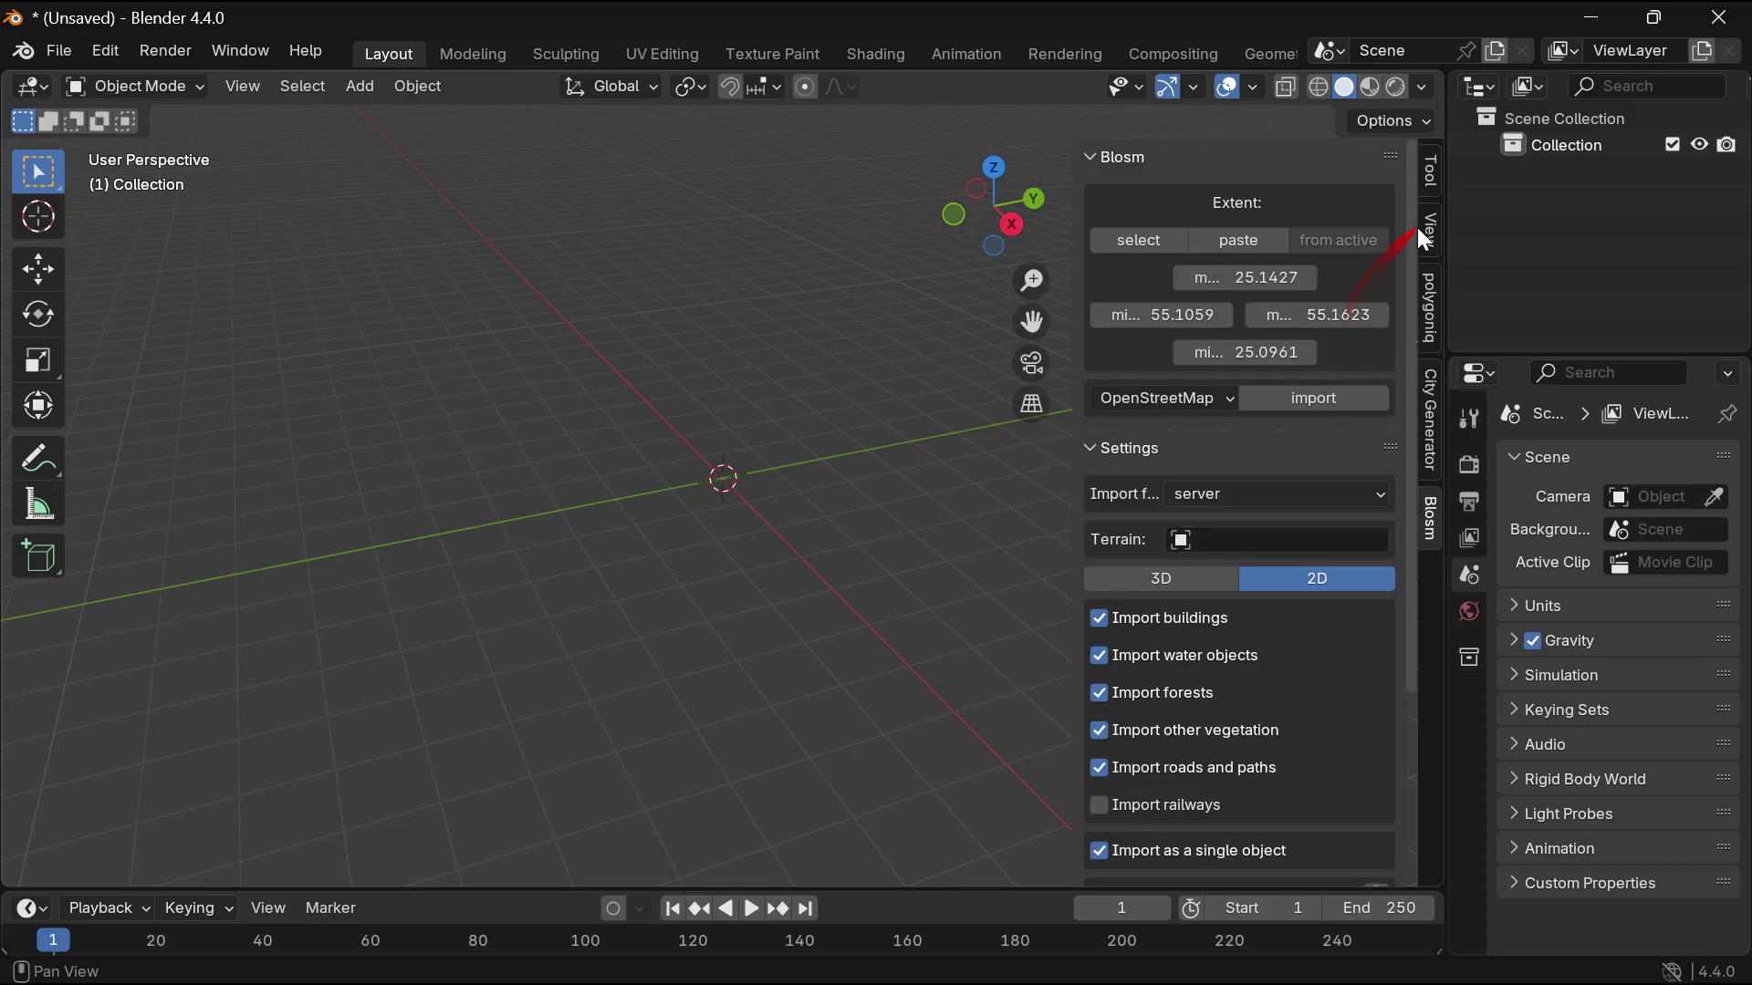
click(1429, 228)
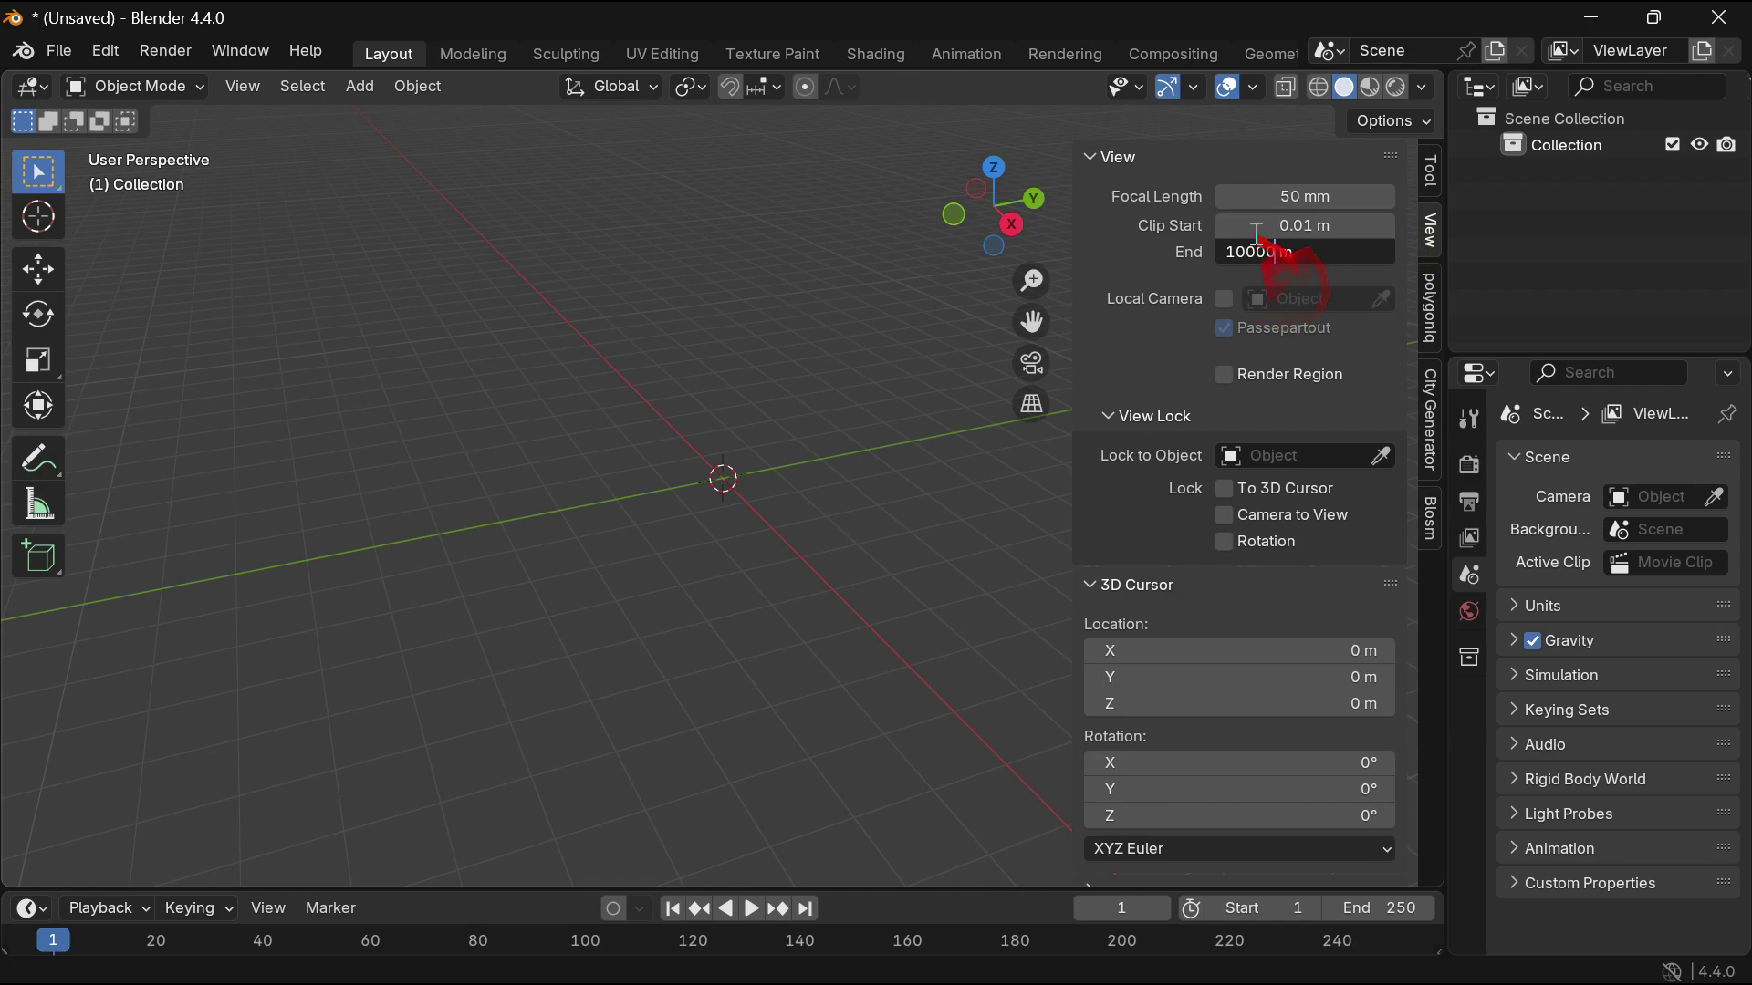
text(10000 m)
click(1429, 525)
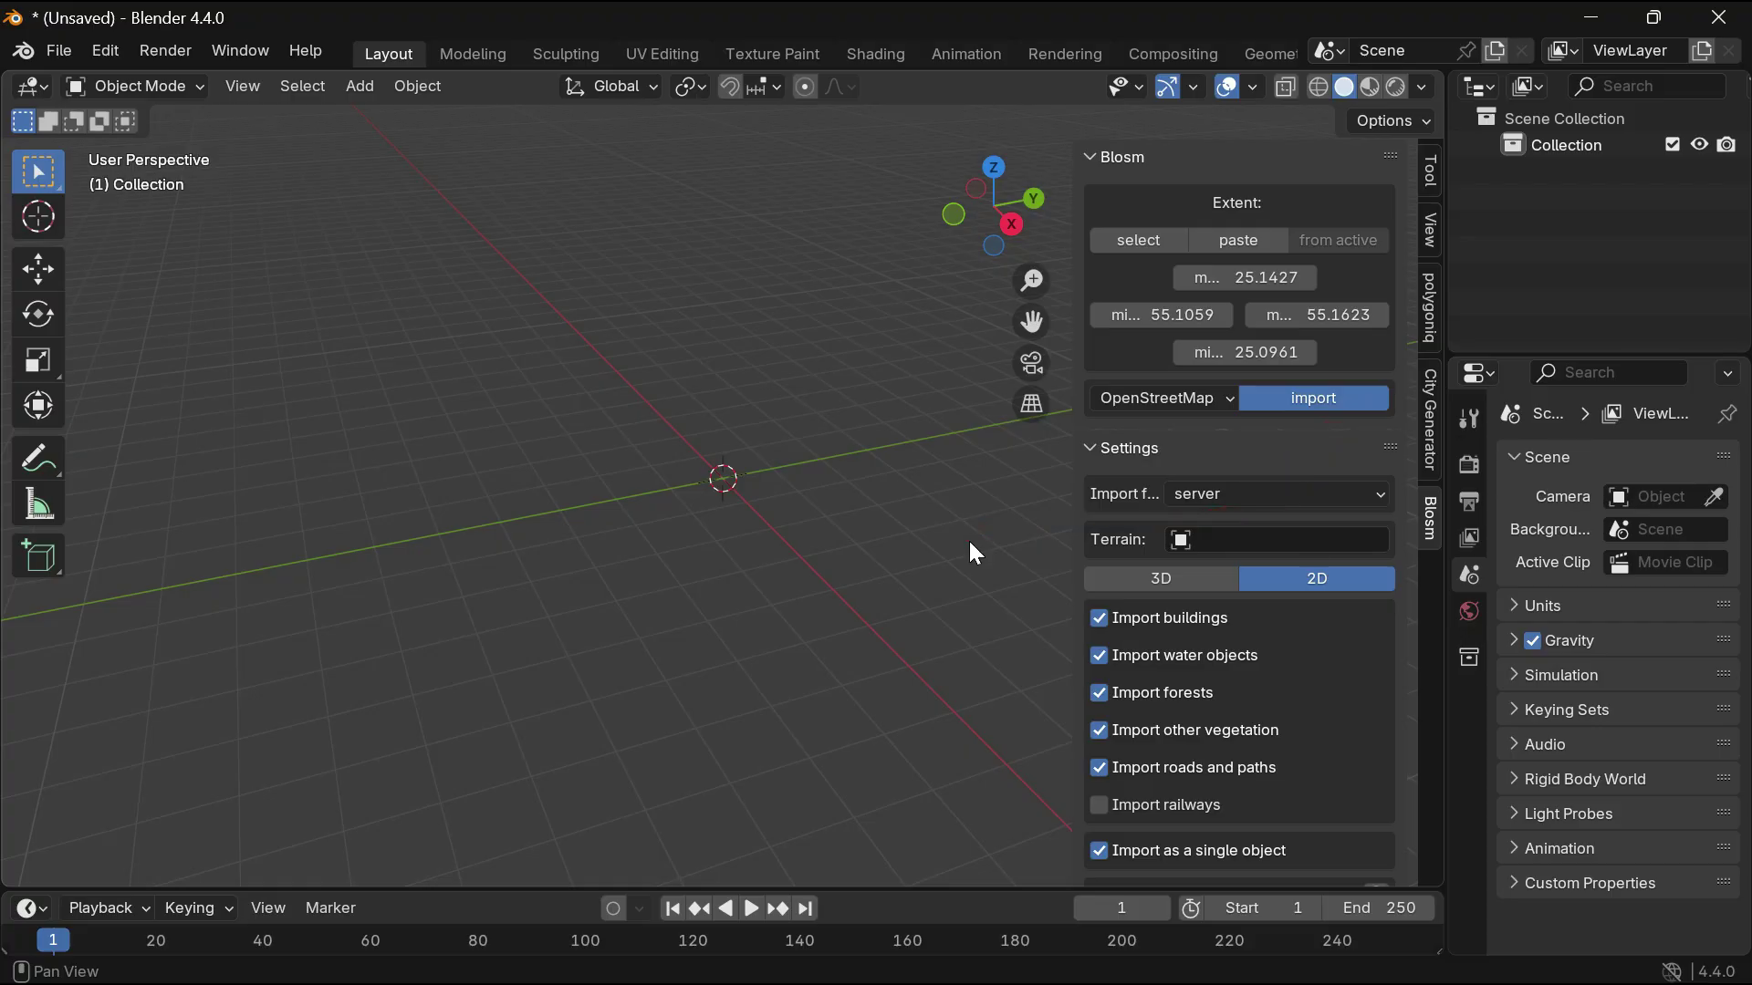
key(n)
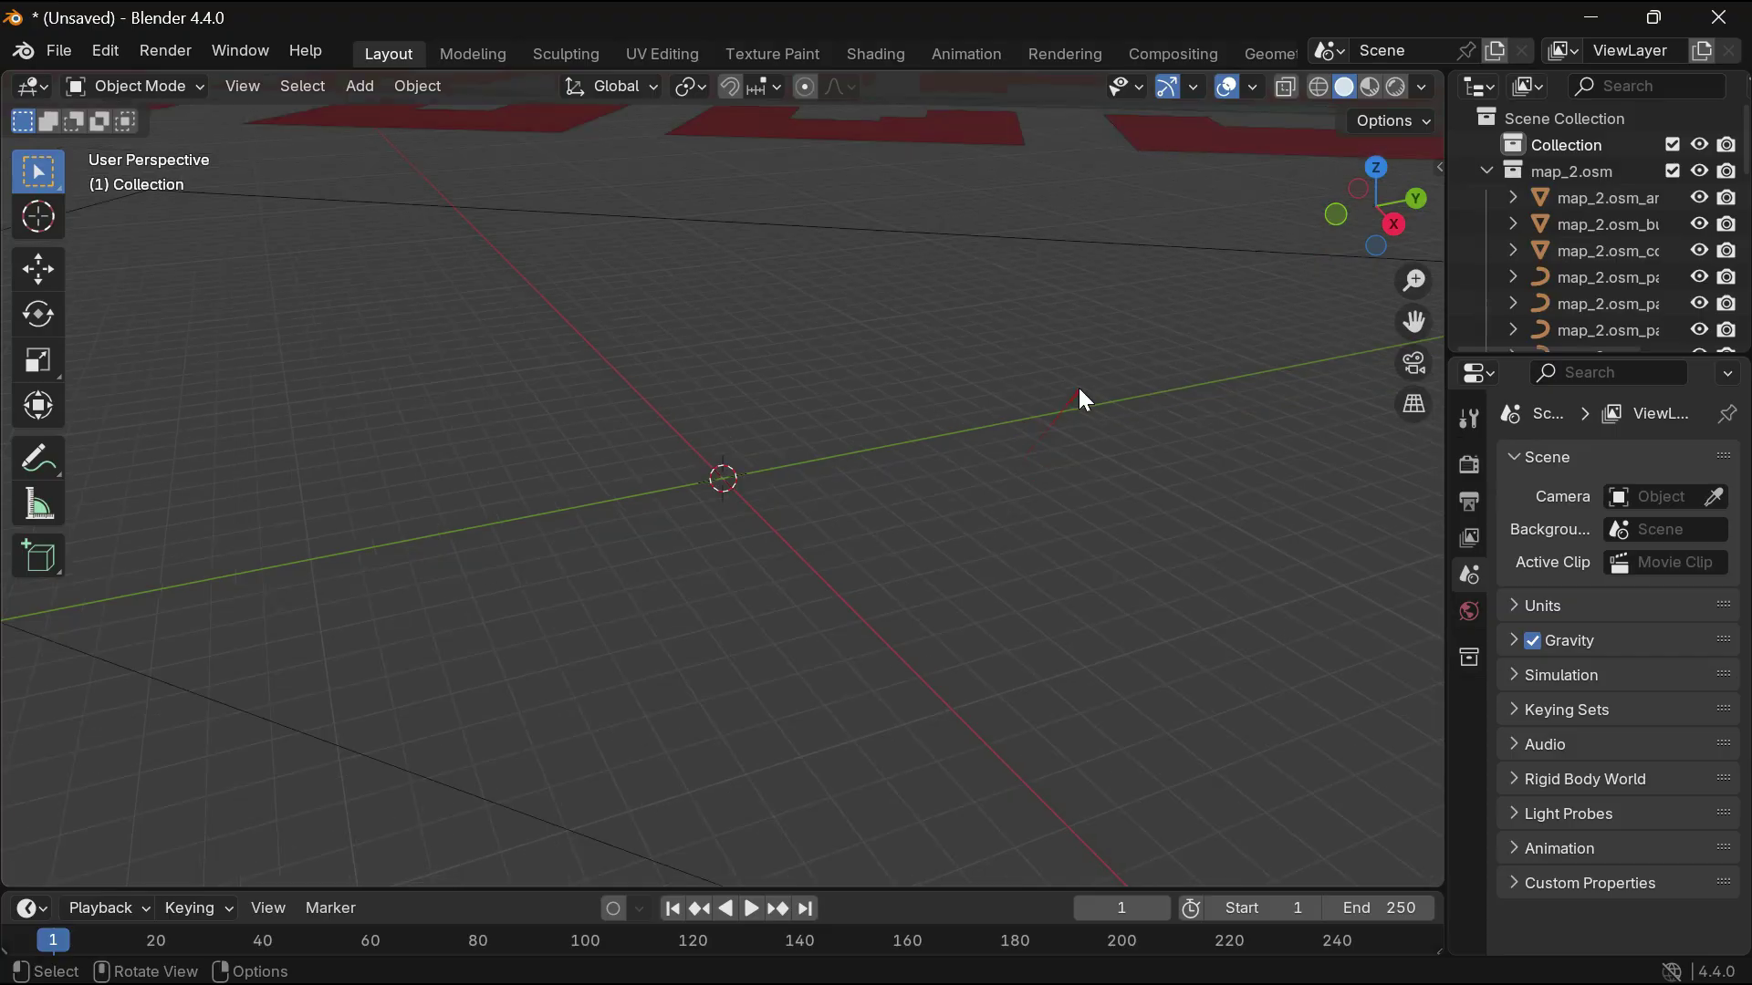
scroll(1080, 390, down, 2)
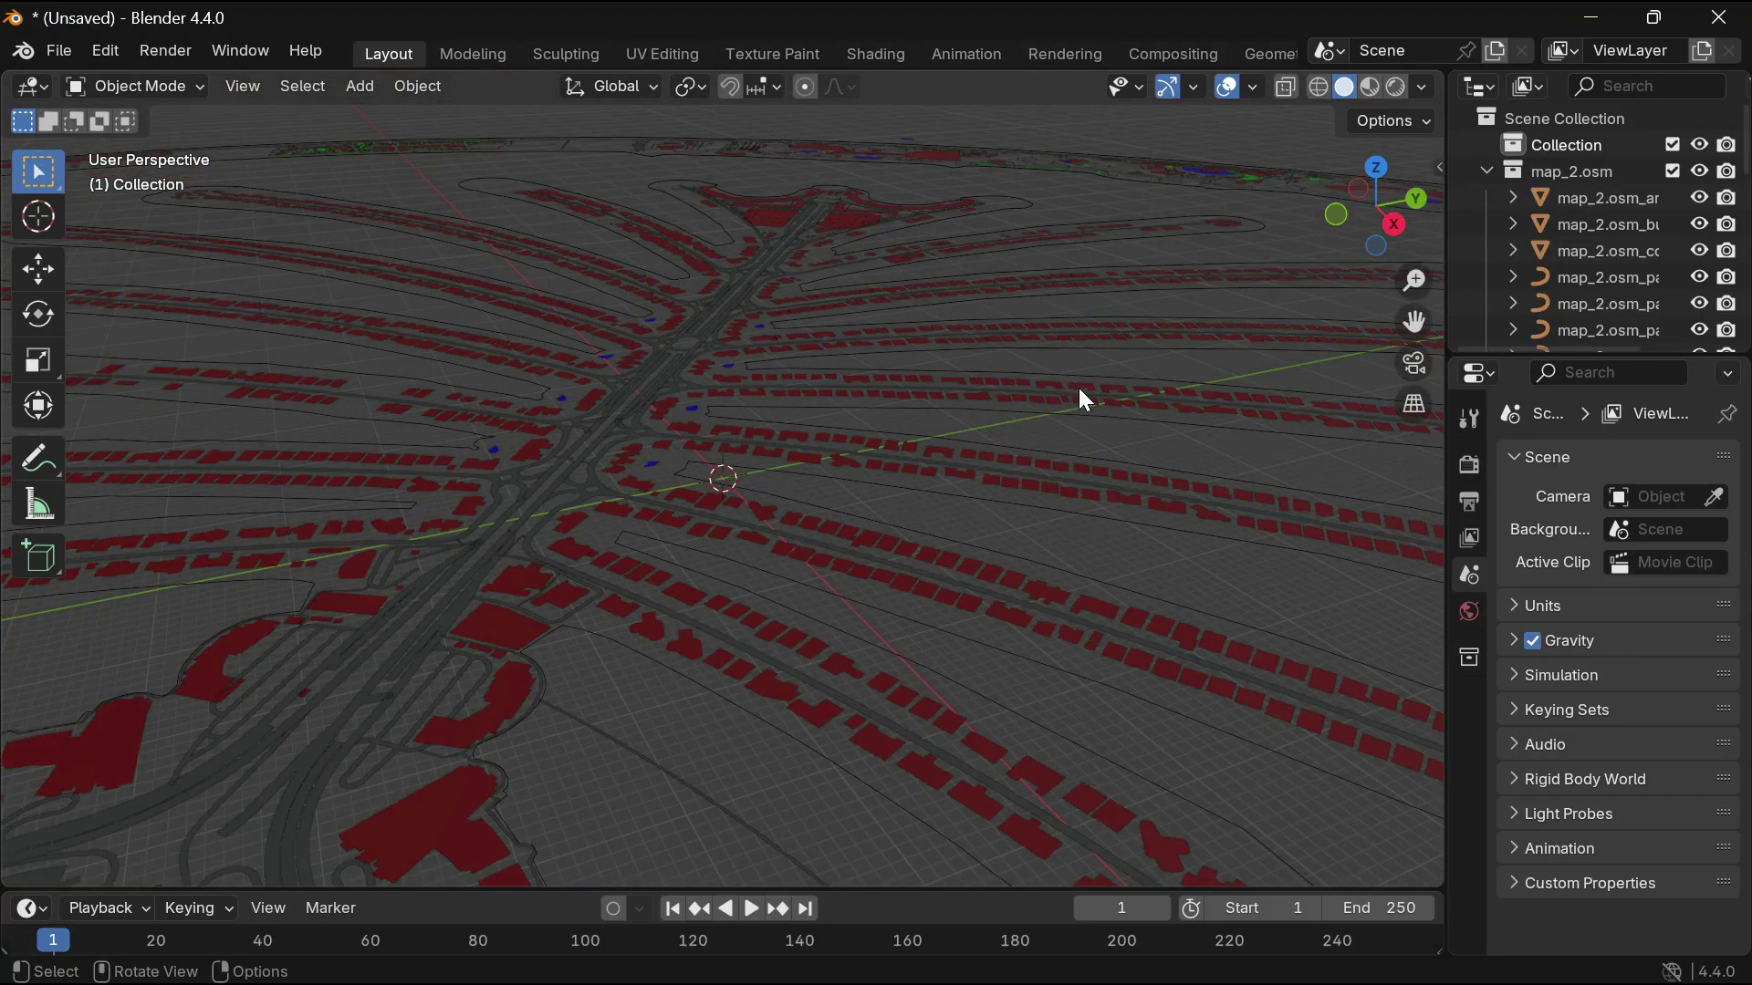
scroll(1080, 390, down, 3)
scroll(1080, 391, down, 3)
scroll(1080, 390, down, 2)
mouse_move(1346, 228)
mouse_down()
mouse_move(1259, 233)
mouse_move(1278, 219)
mouse_move(1235, 293)
mouse_up()
scroll(1203, 330, up, 5)
scroll(1202, 330, up, 5)
mouse_move(1413, 322)
mouse_down()
mouse_move(1004, 853)
mouse_move(1350, 639)
mouse_up()
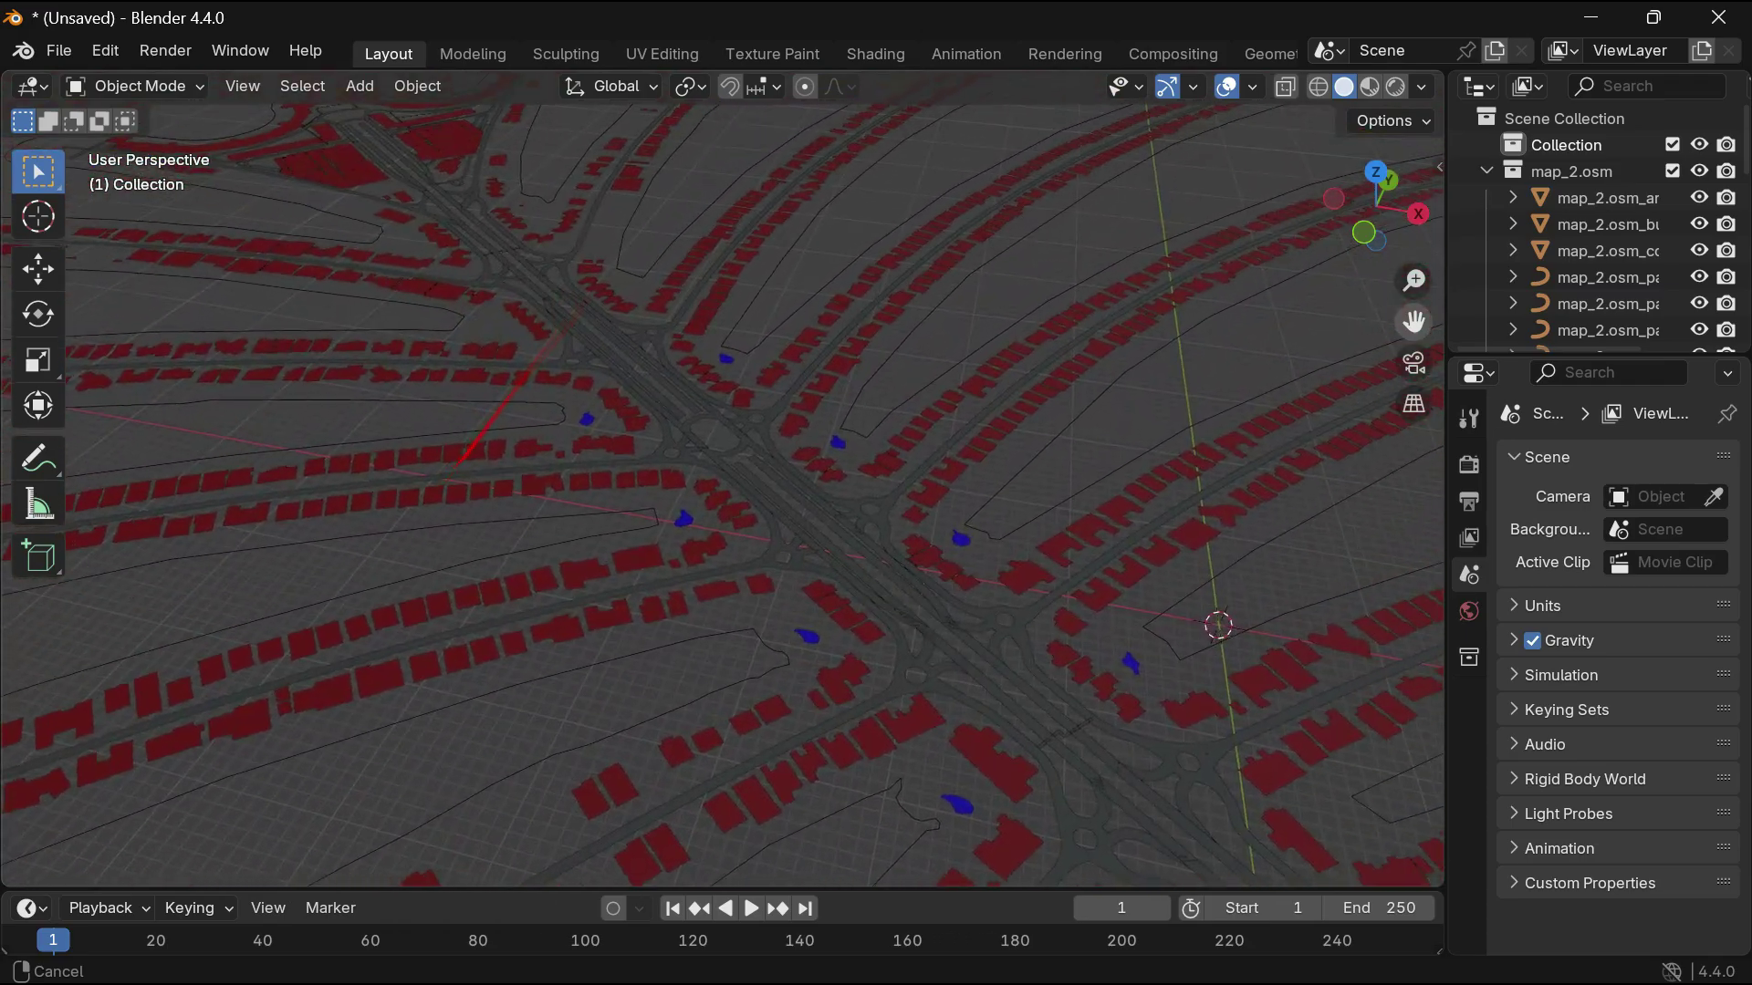
drag(1351, 639, 1370, 309)
scroll(1178, 312, up, 2)
drag(1166, 310, 817, 479)
scroll(512, 384, down, 2)
scroll(512, 383, down, 3)
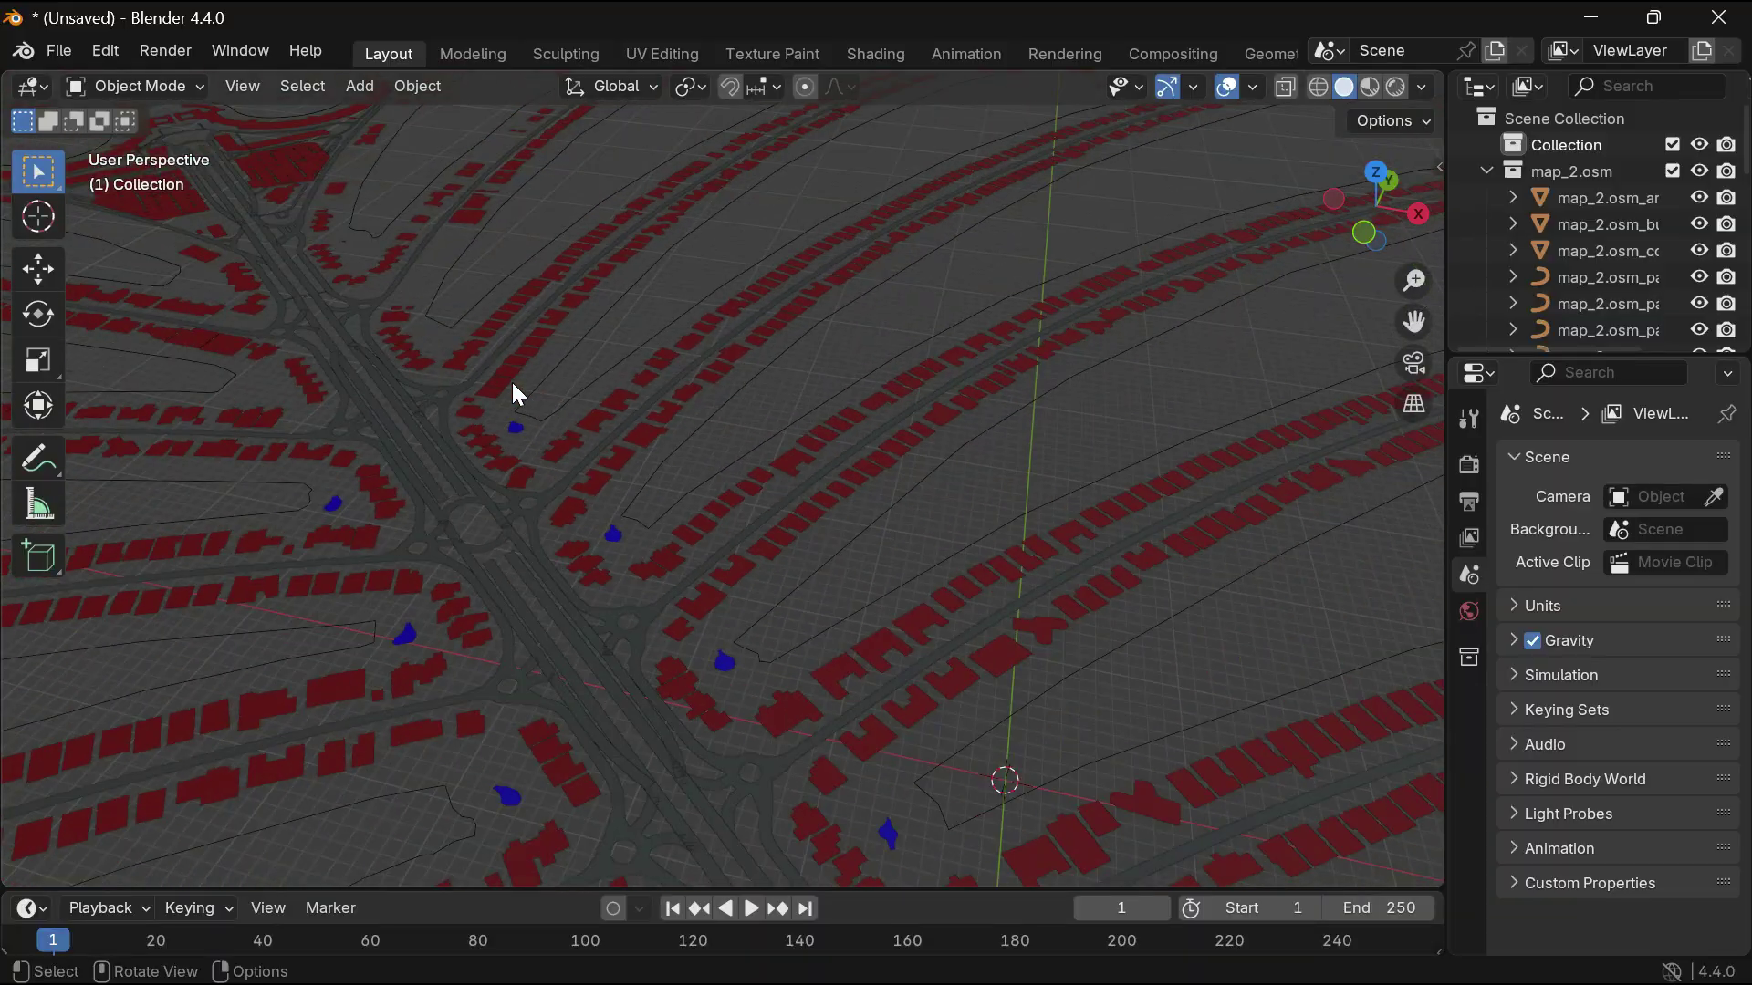
scroll(512, 384, down, 3)
scroll(511, 383, down, 3)
scroll(469, 395, up, 5)
mouse_move(469, 392)
mouse_down()
mouse_move(730, 509)
mouse_move(1446, 219)
mouse_move(1369, 292)
mouse_up()
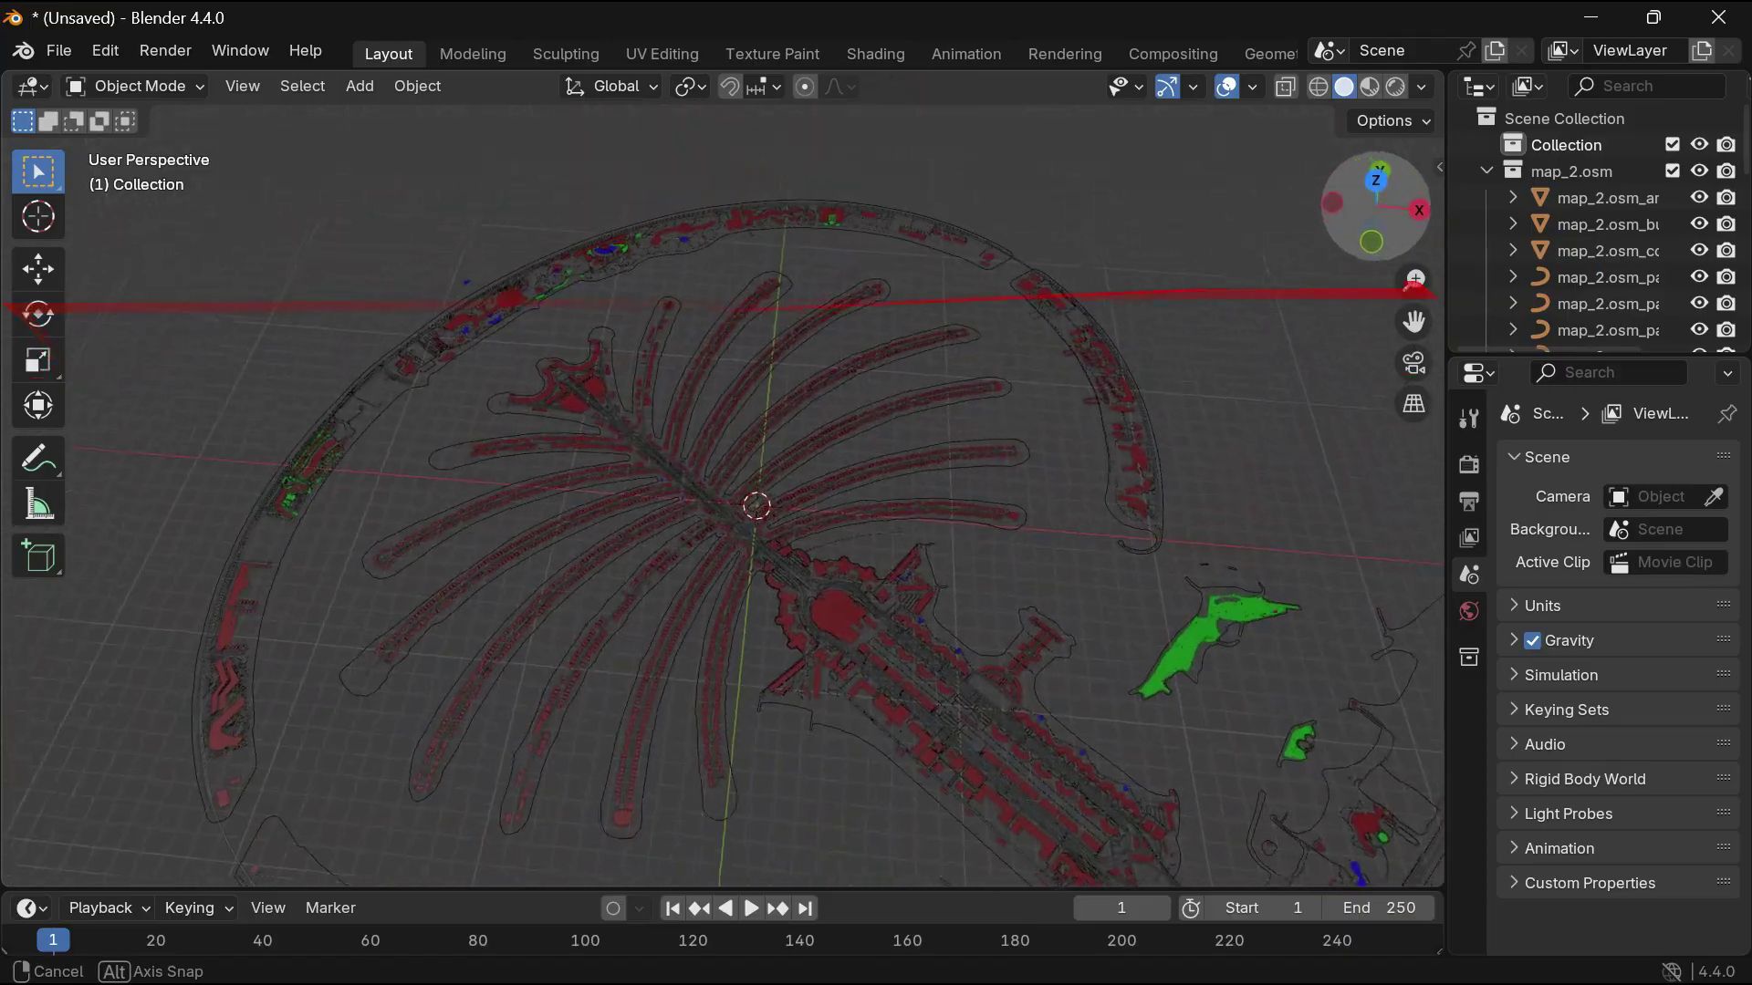
drag(1369, 292, 1188, 320)
scroll(1188, 319, up, 3)
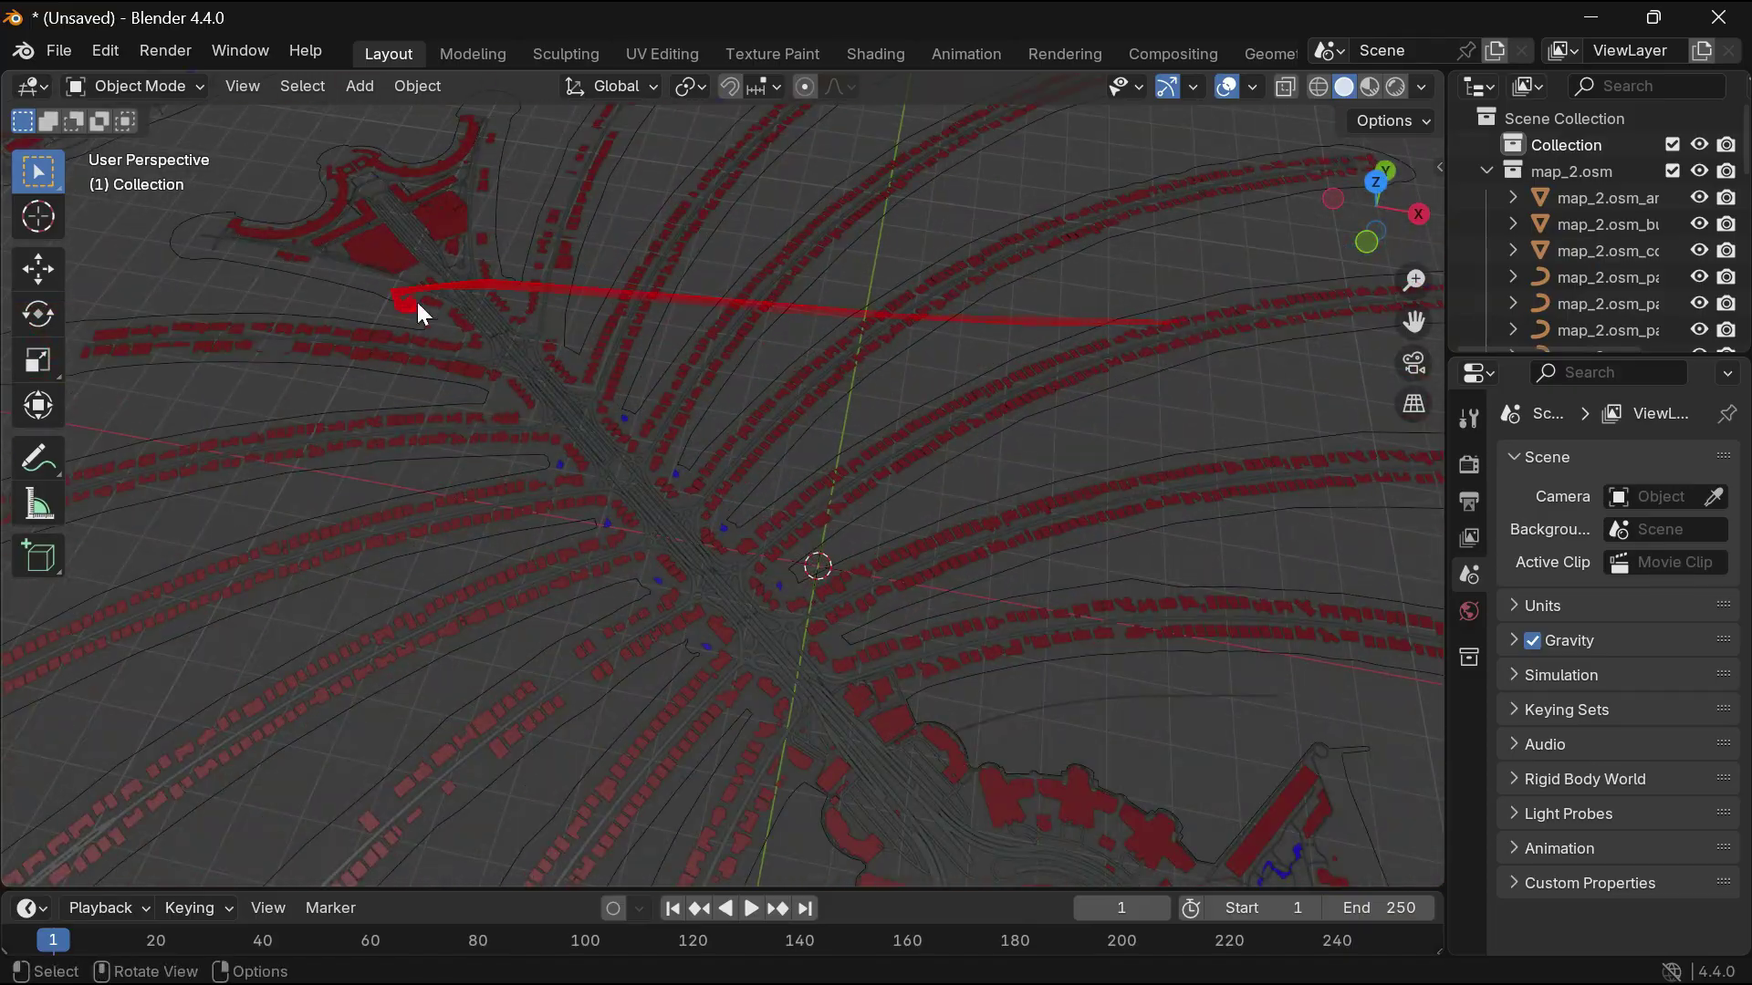
click(442, 215)
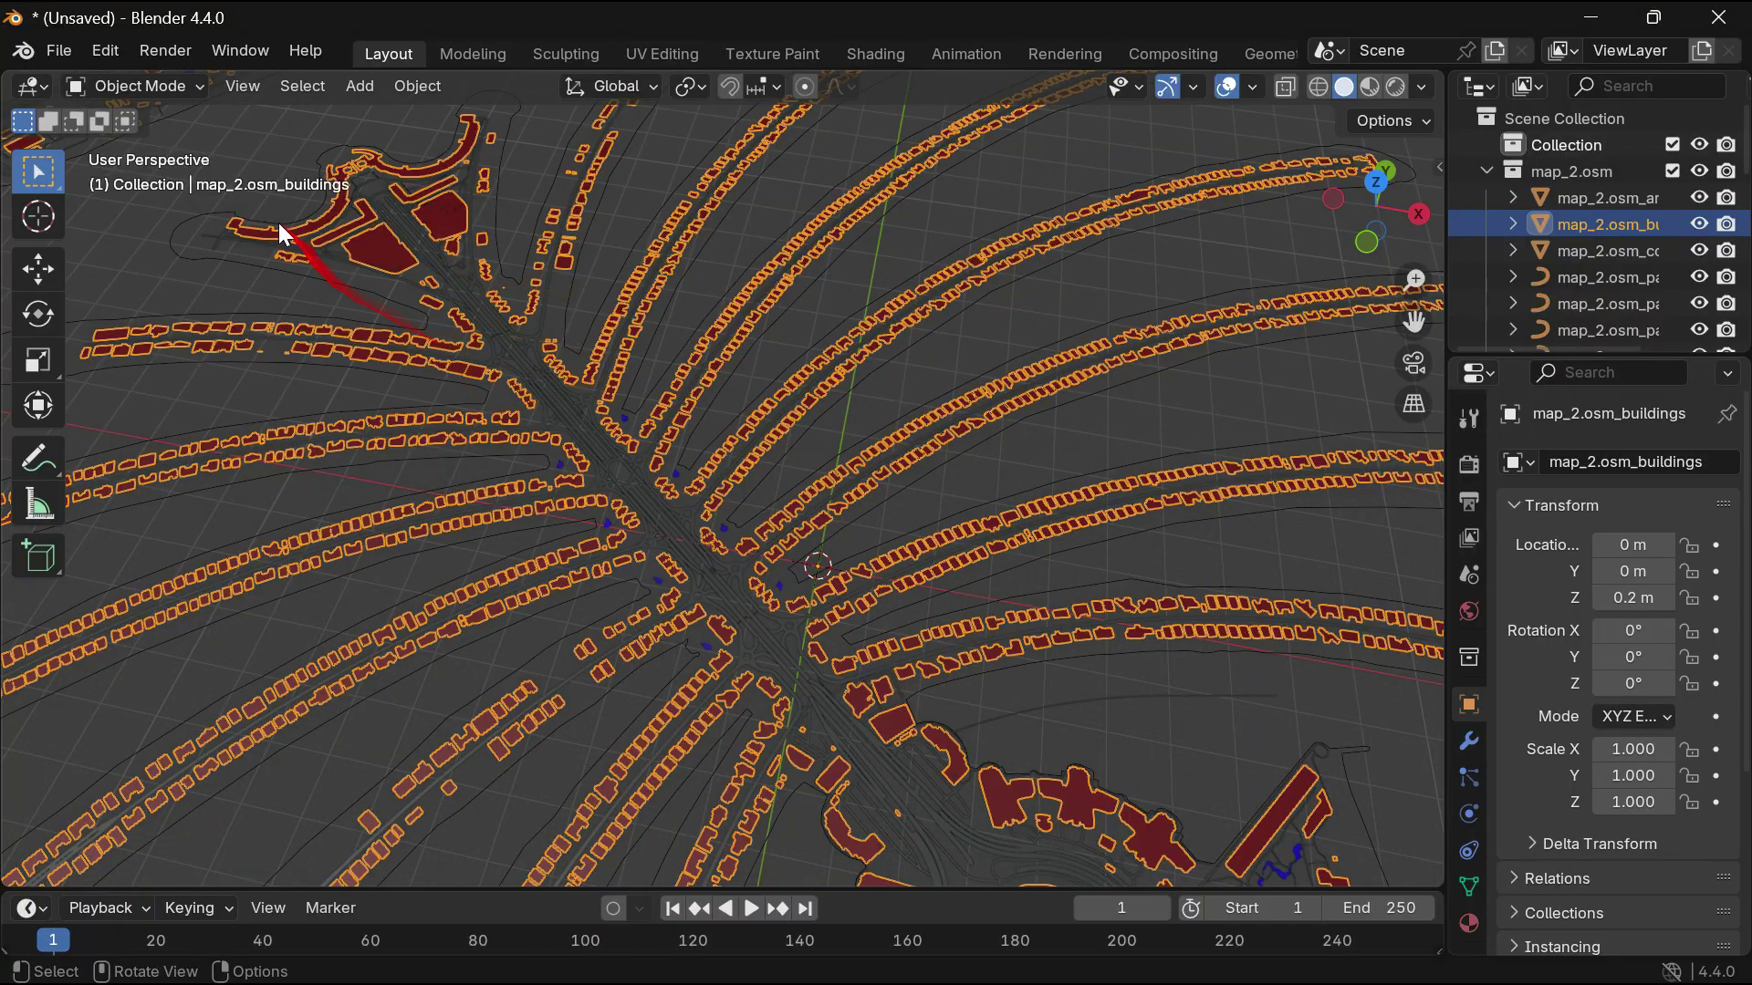
Step: In Edit Mode with Face select, extrude one building footprint upward into a tall block
click(177, 89)
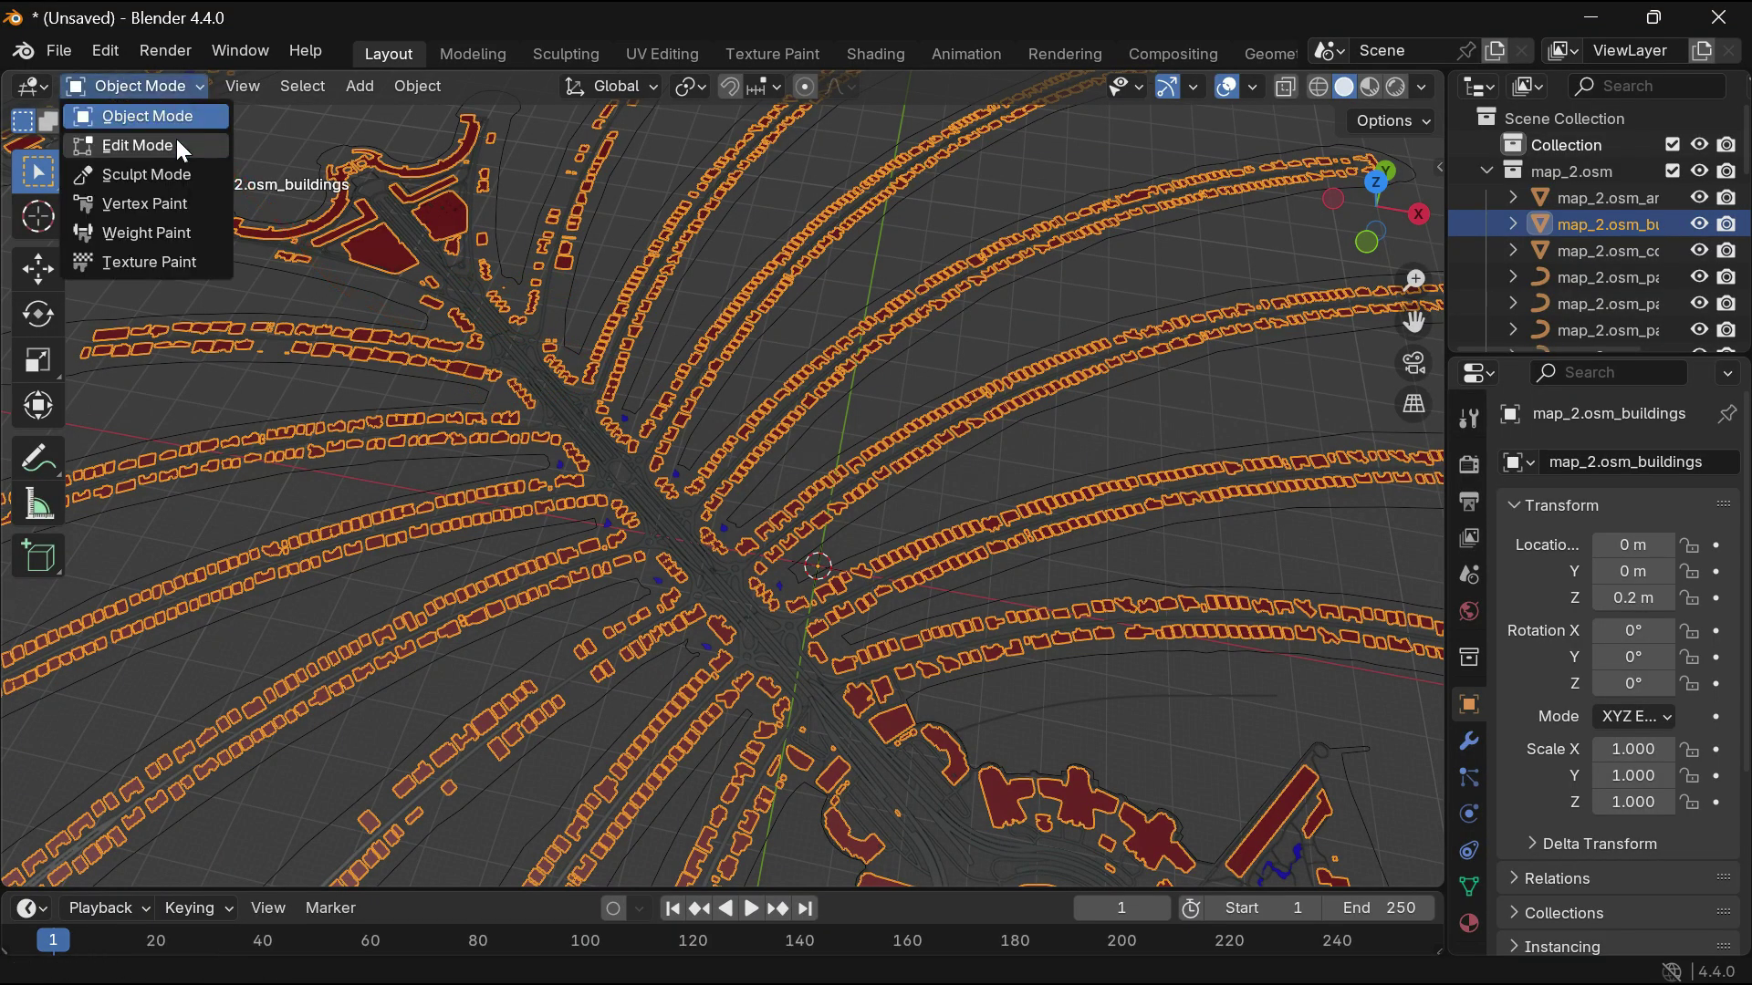
click(177, 142)
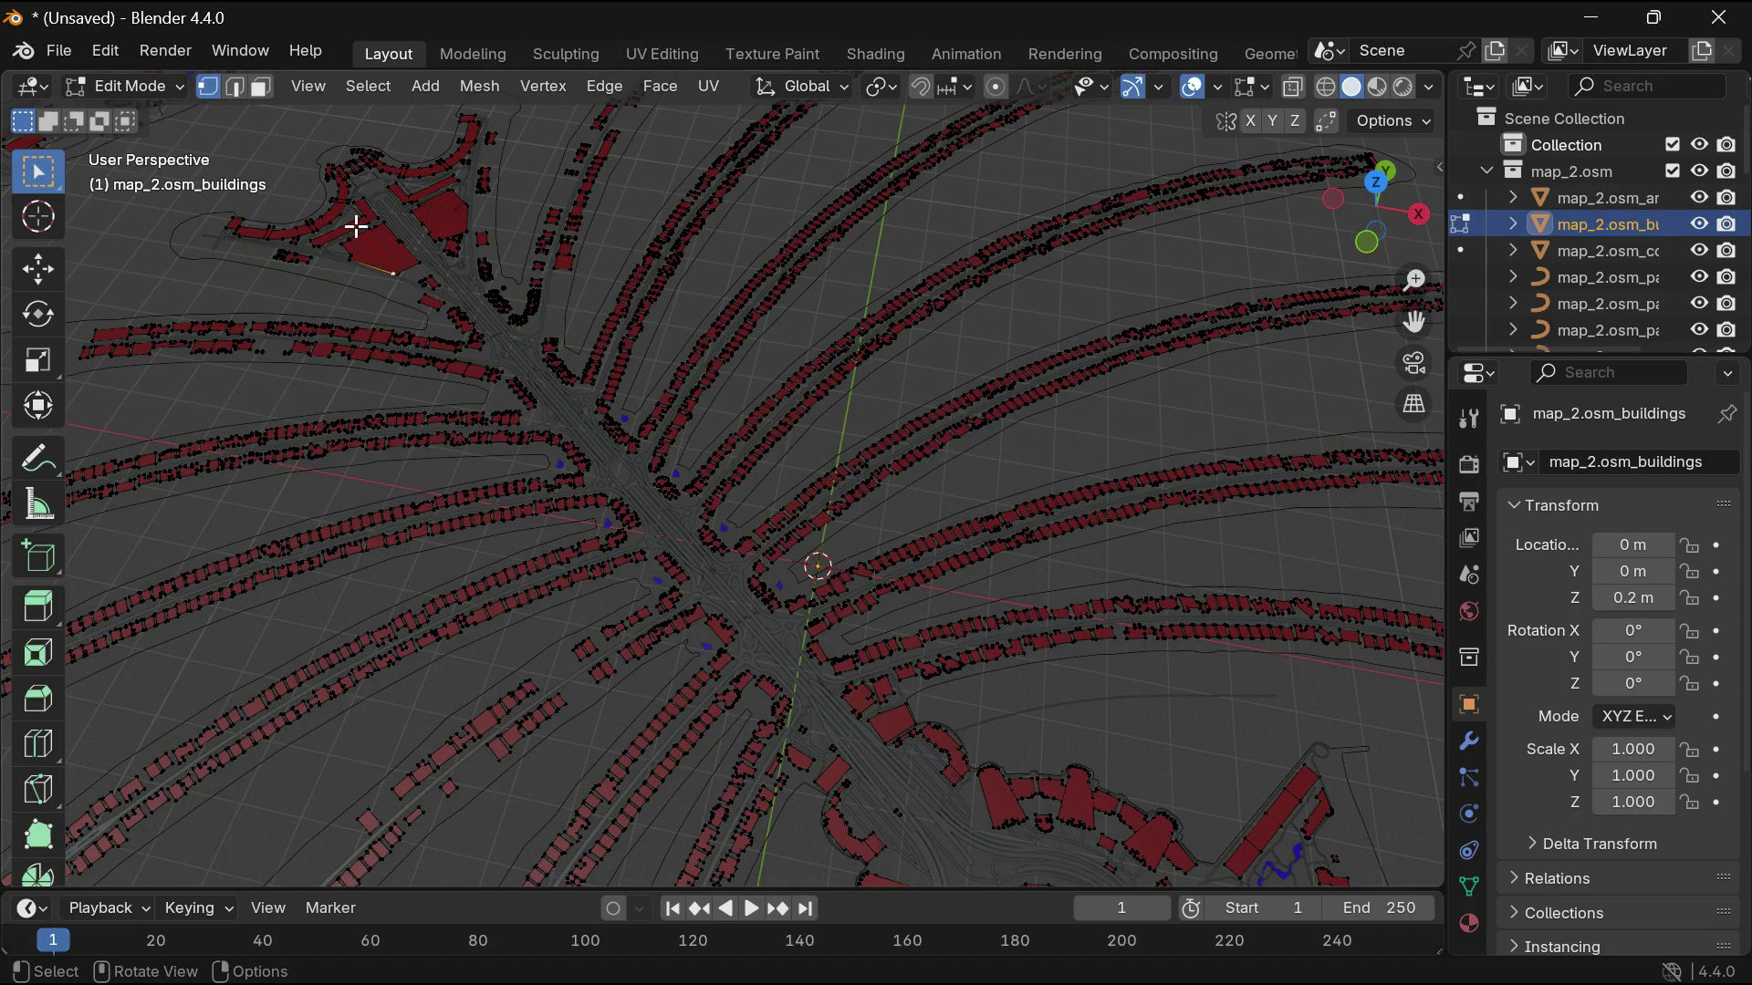
click(260, 89)
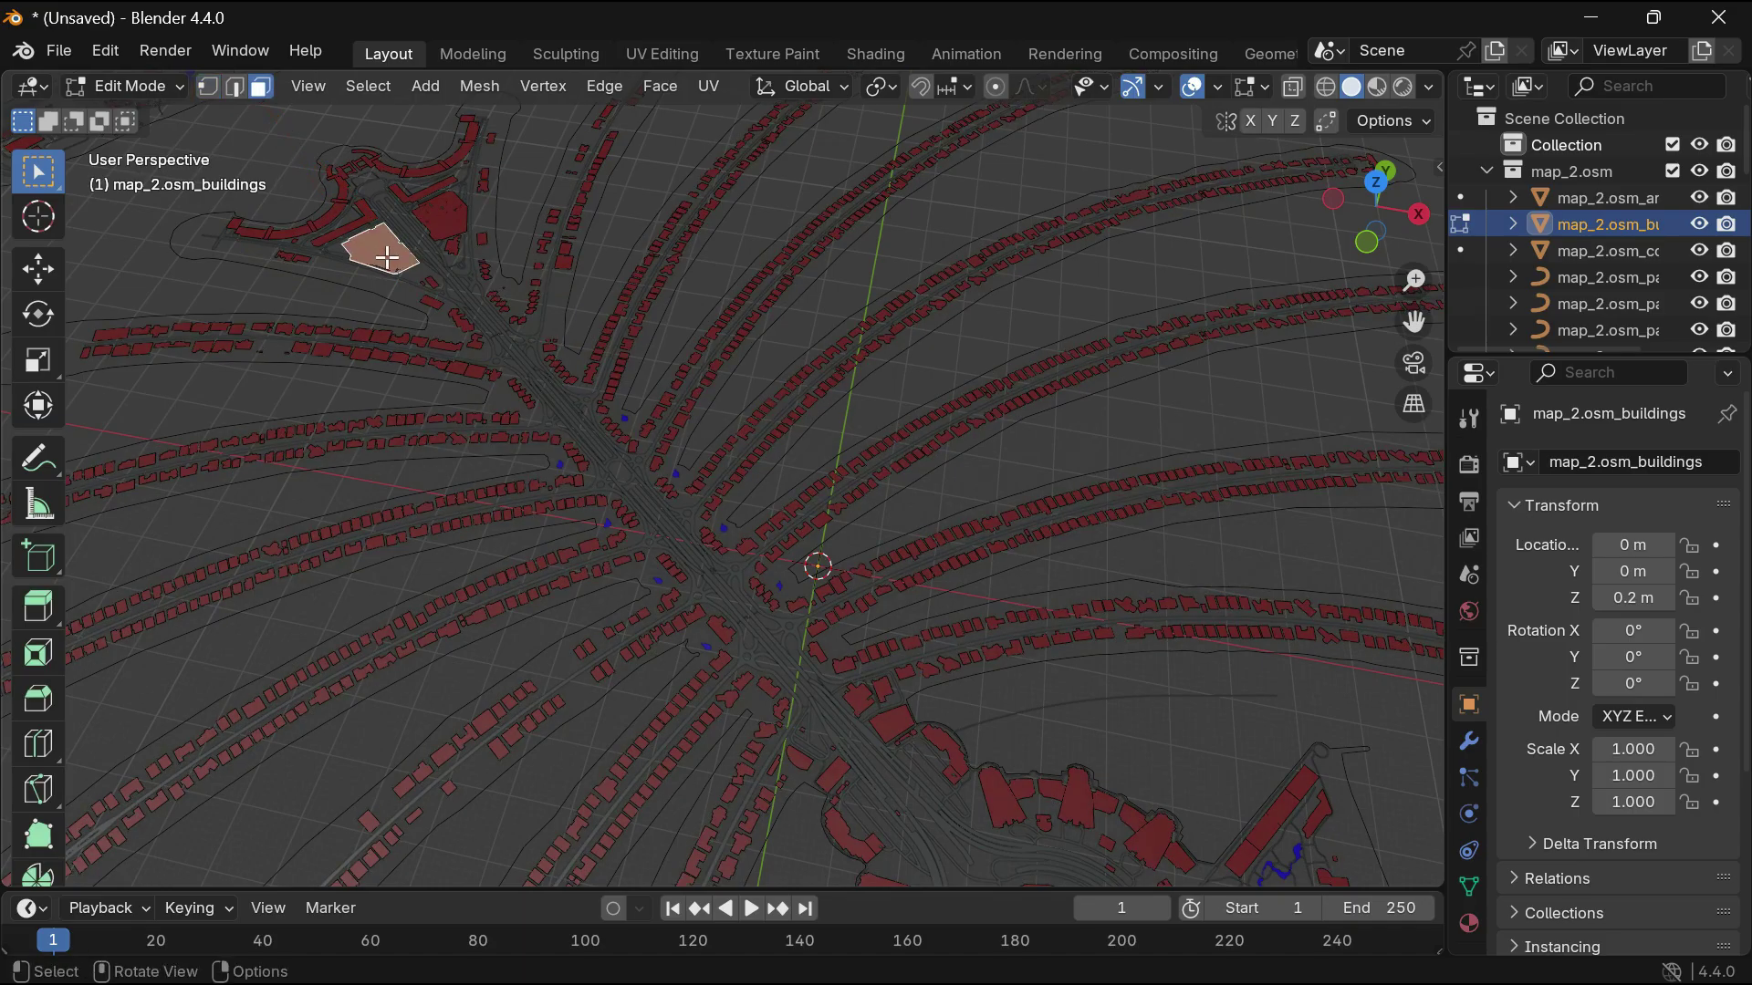
key(e)
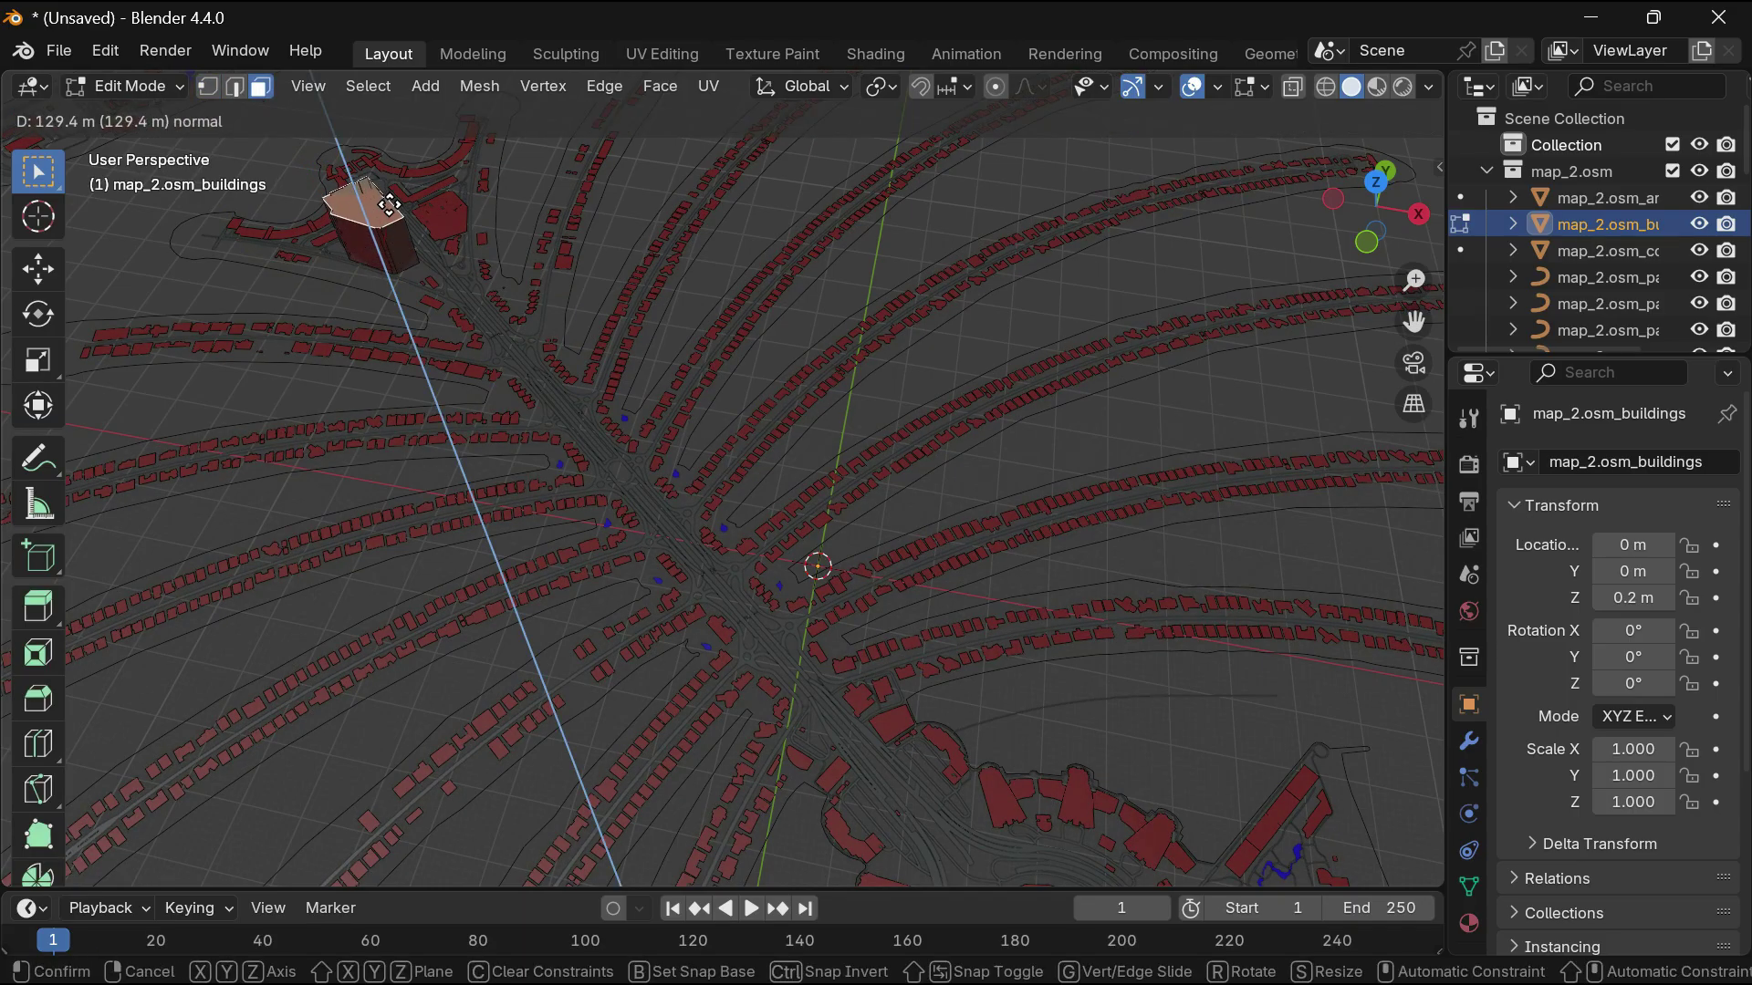
click(392, 204)
Step: Orbit and zoom around the buildings mesh to inspect the extruded tall block
mouse_move(1370, 264)
mouse_down()
mouse_move(1386, 148)
mouse_move(1341, 137)
mouse_up()
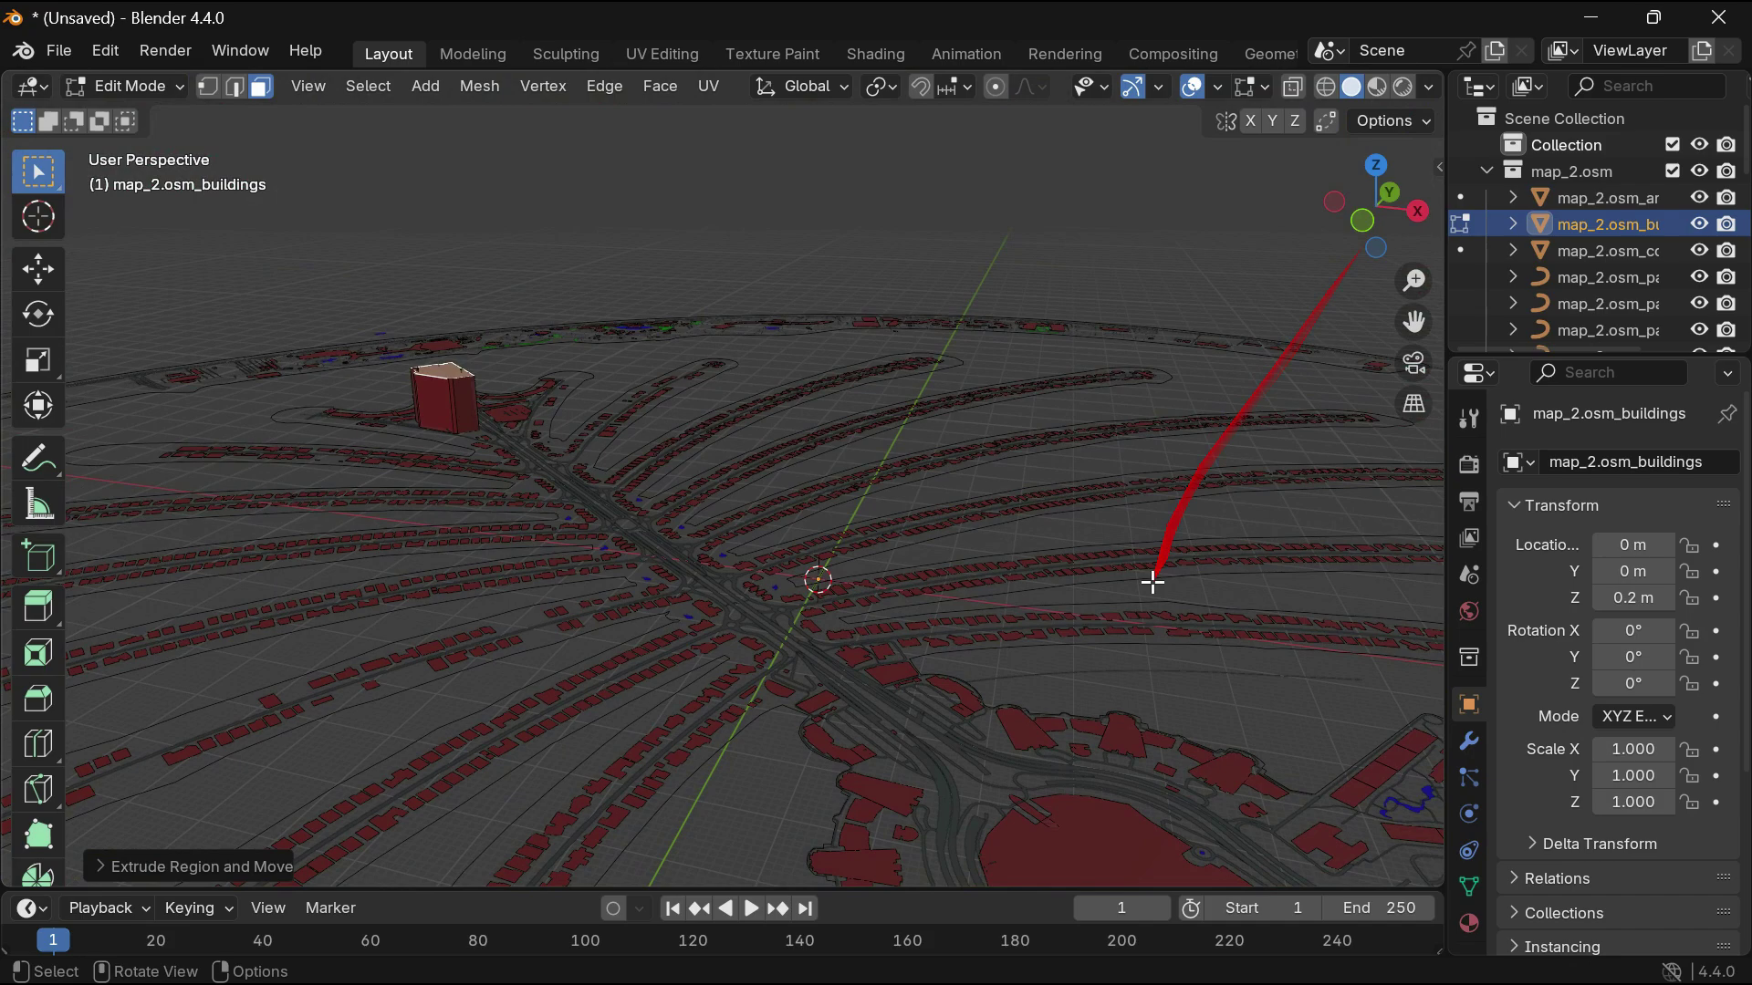
scroll(1153, 578, up, 3)
scroll(1153, 578, up, 3)
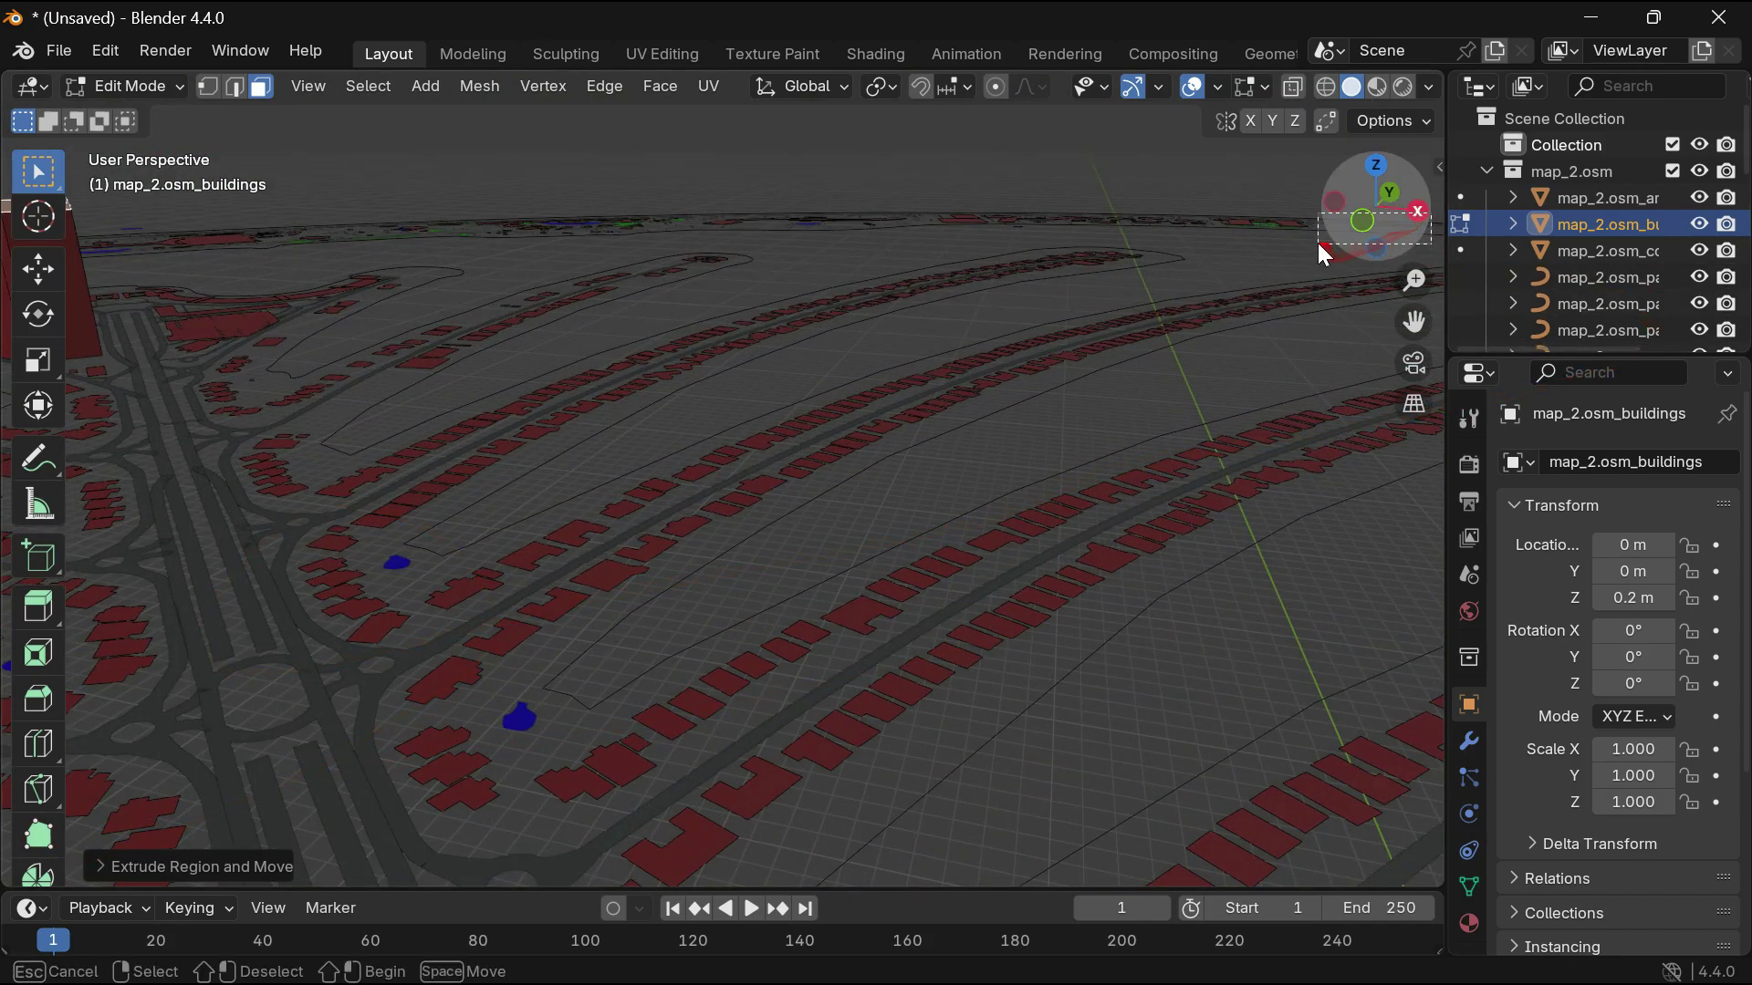
mouse_move(1419, 235)
mouse_down()
mouse_move(1405, 301)
mouse_move(1237, 369)
mouse_up()
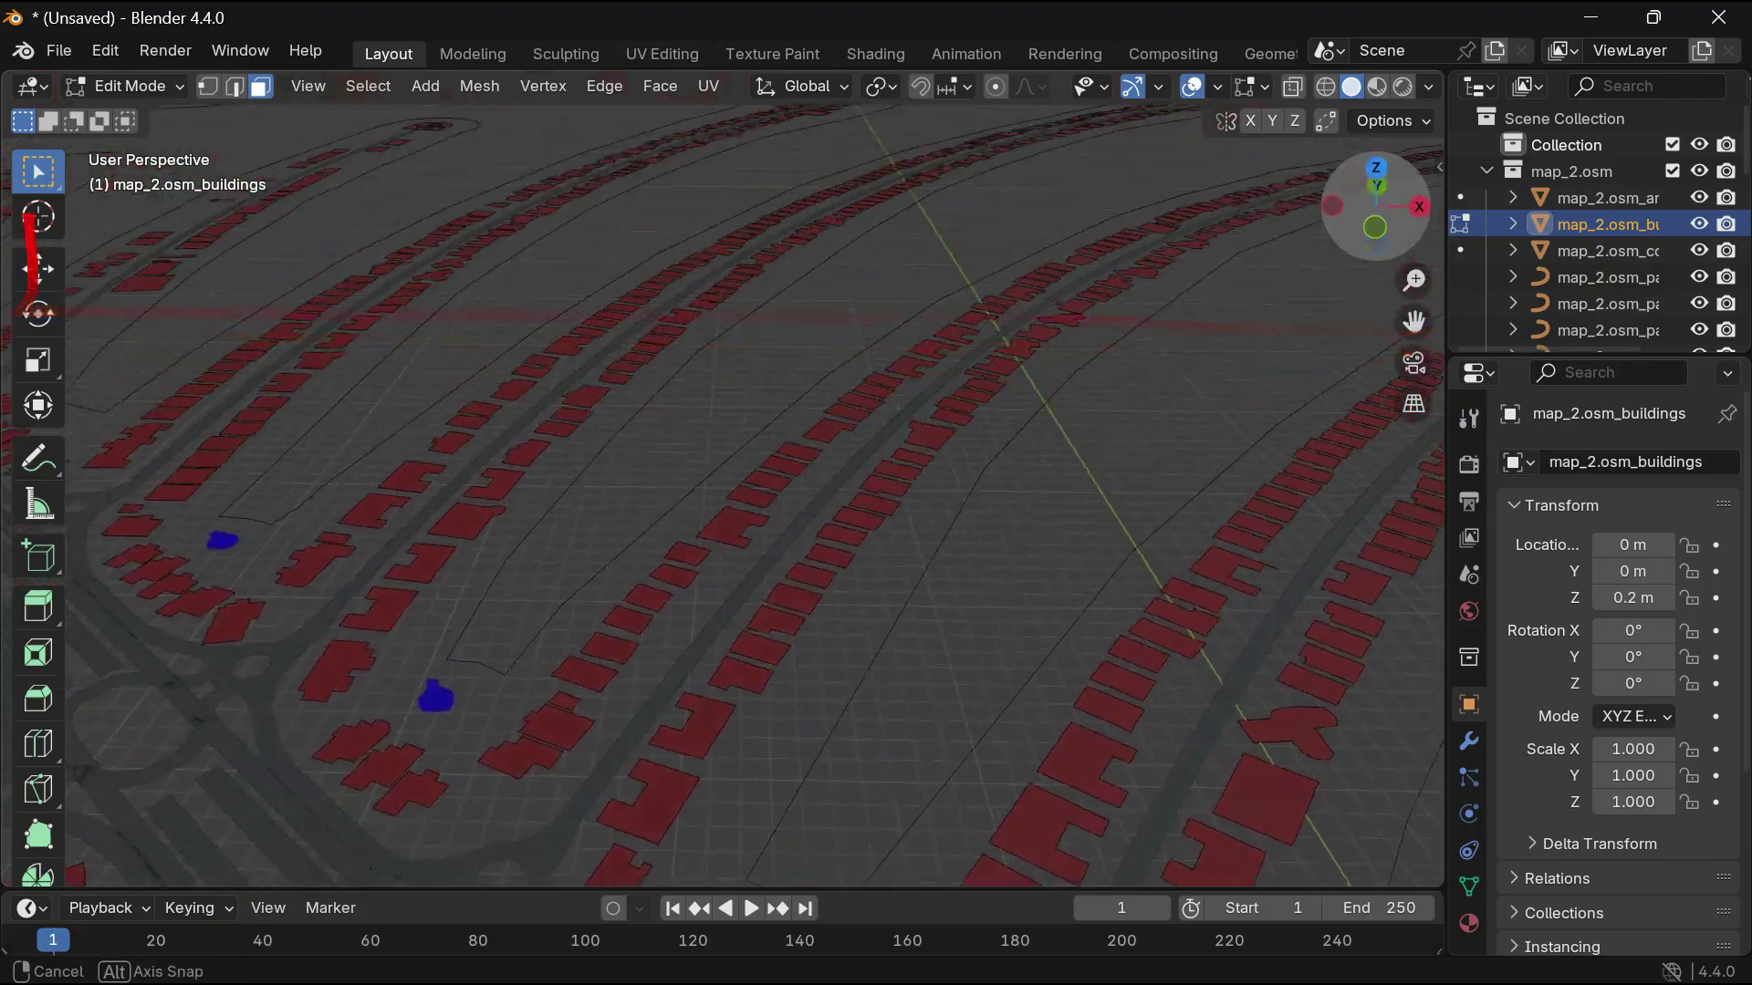
scroll(1237, 370, down, 3)
scroll(1237, 370, down, 3)
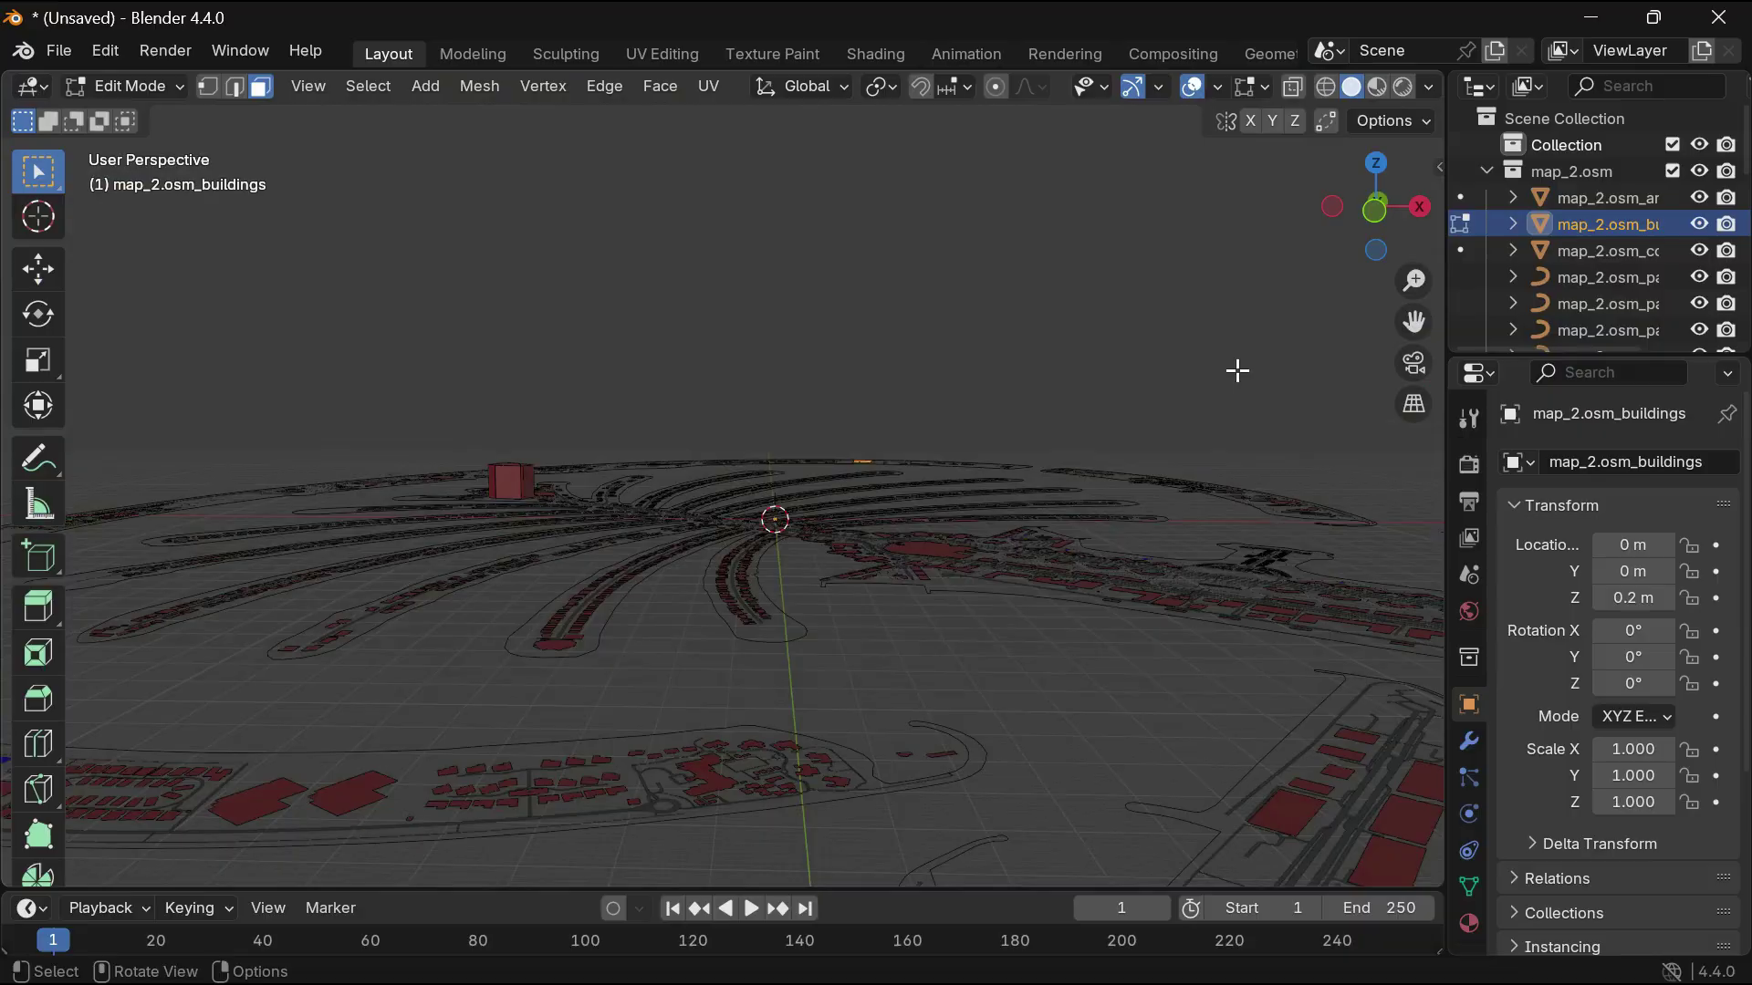
scroll(1237, 370, down, 2)
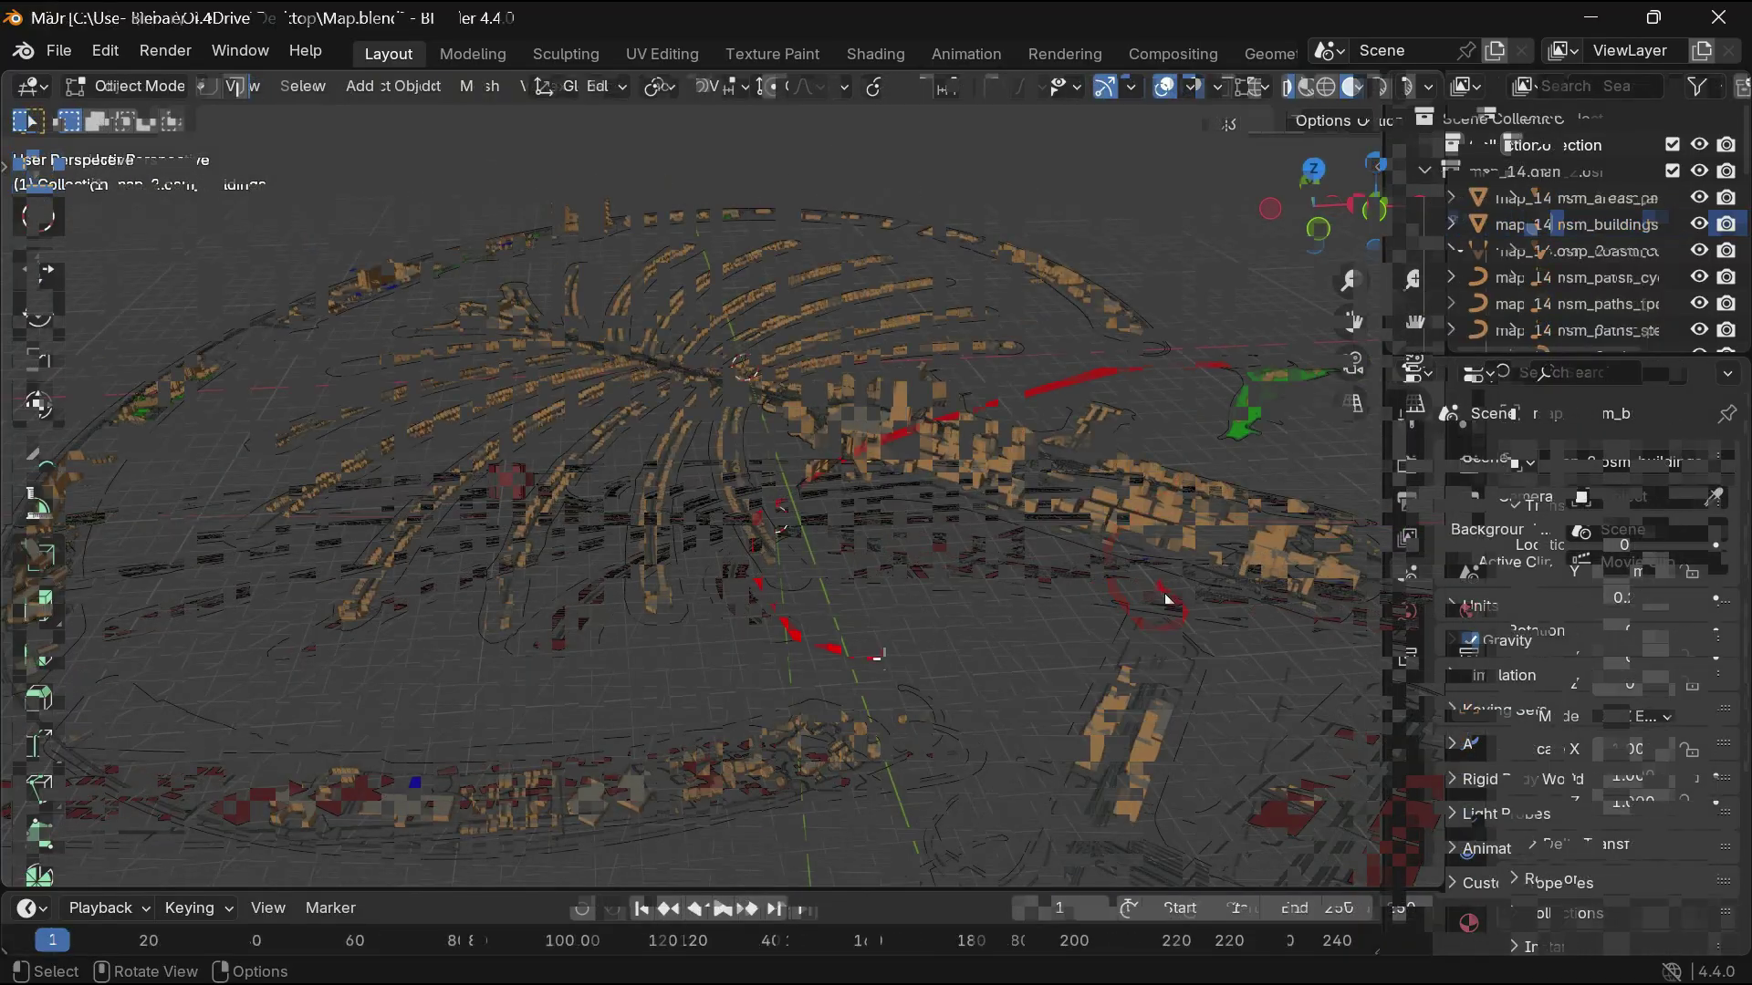
Step: Open the N sidebar on the Atmosphere tab to show the PSA Atmosphere panel
key(n)
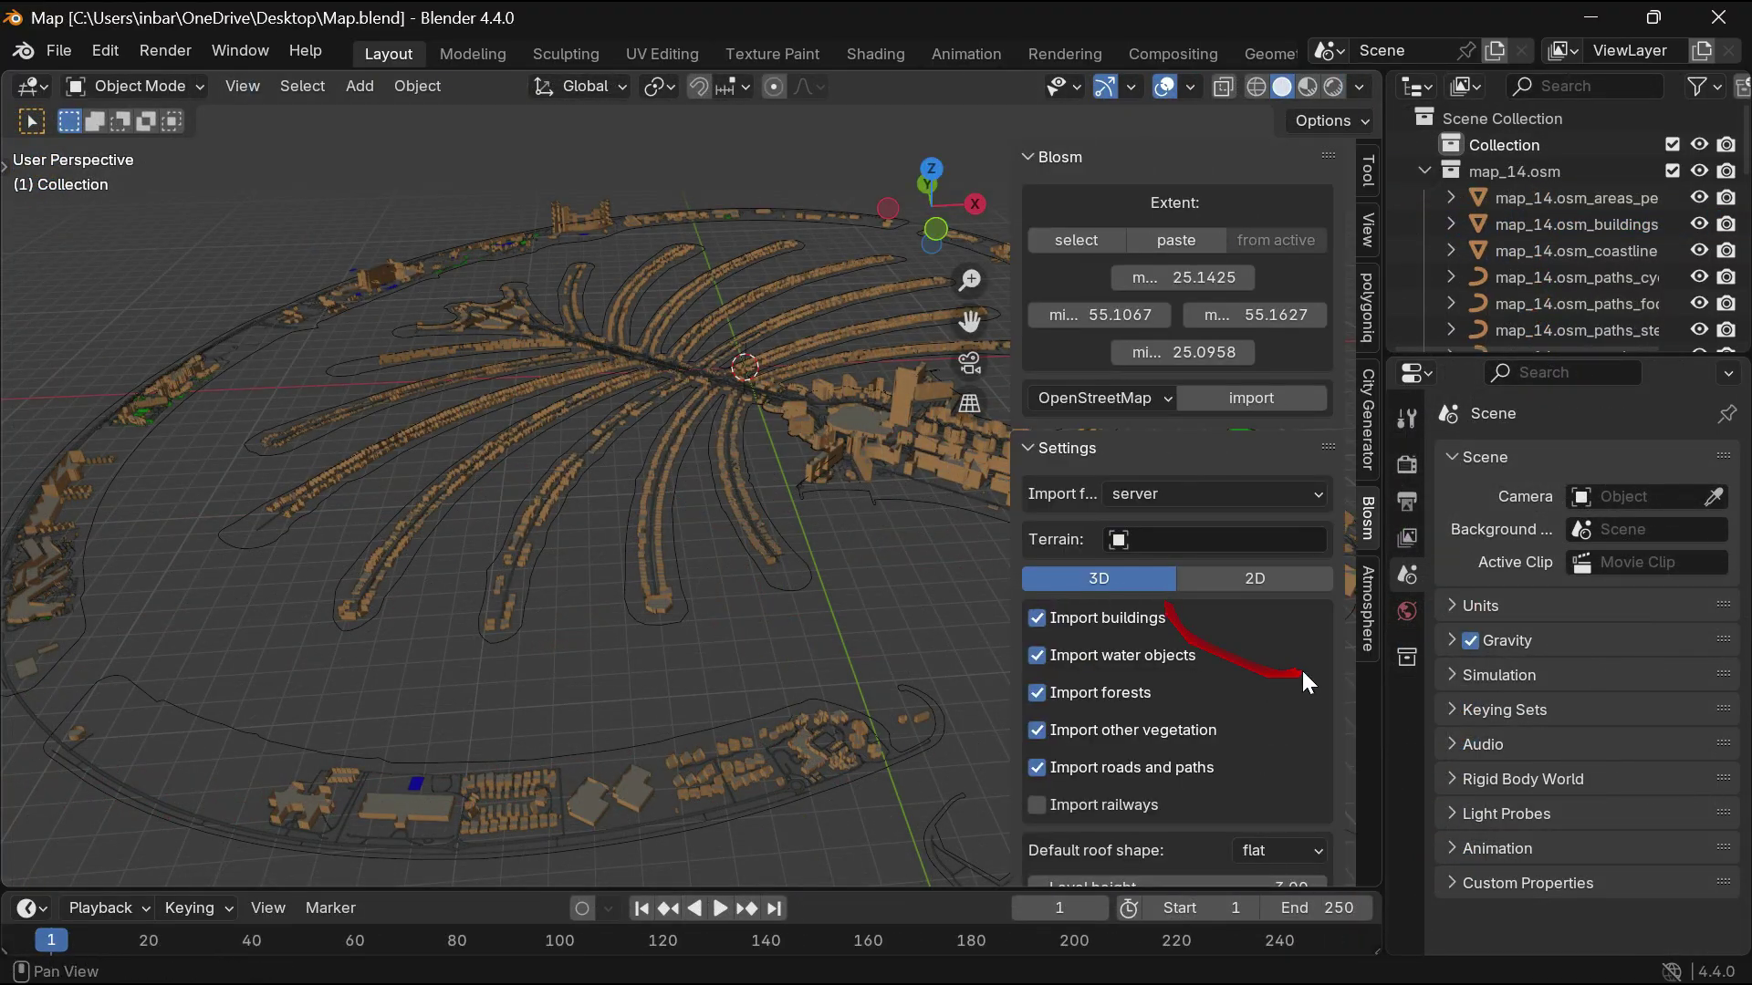
click(1374, 599)
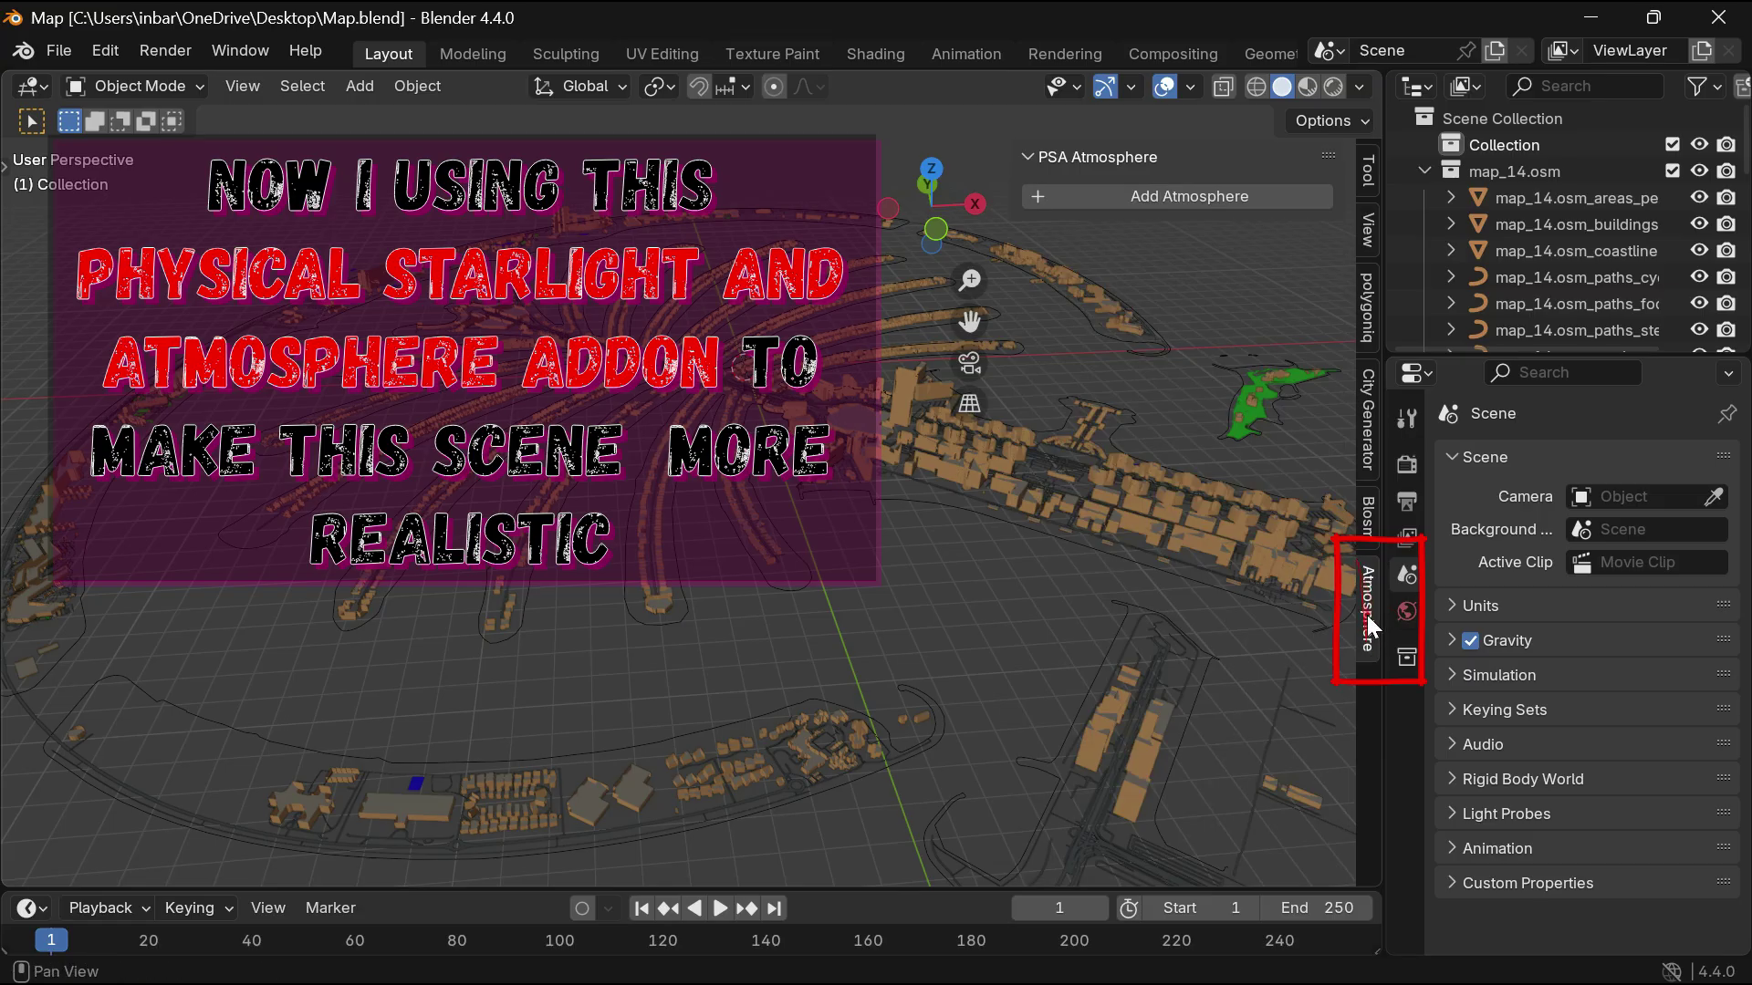
Step: Add a Physical Starlight atmosphere and Starlight Sun, then review the PSA Atmosphere panel
click(1198, 195)
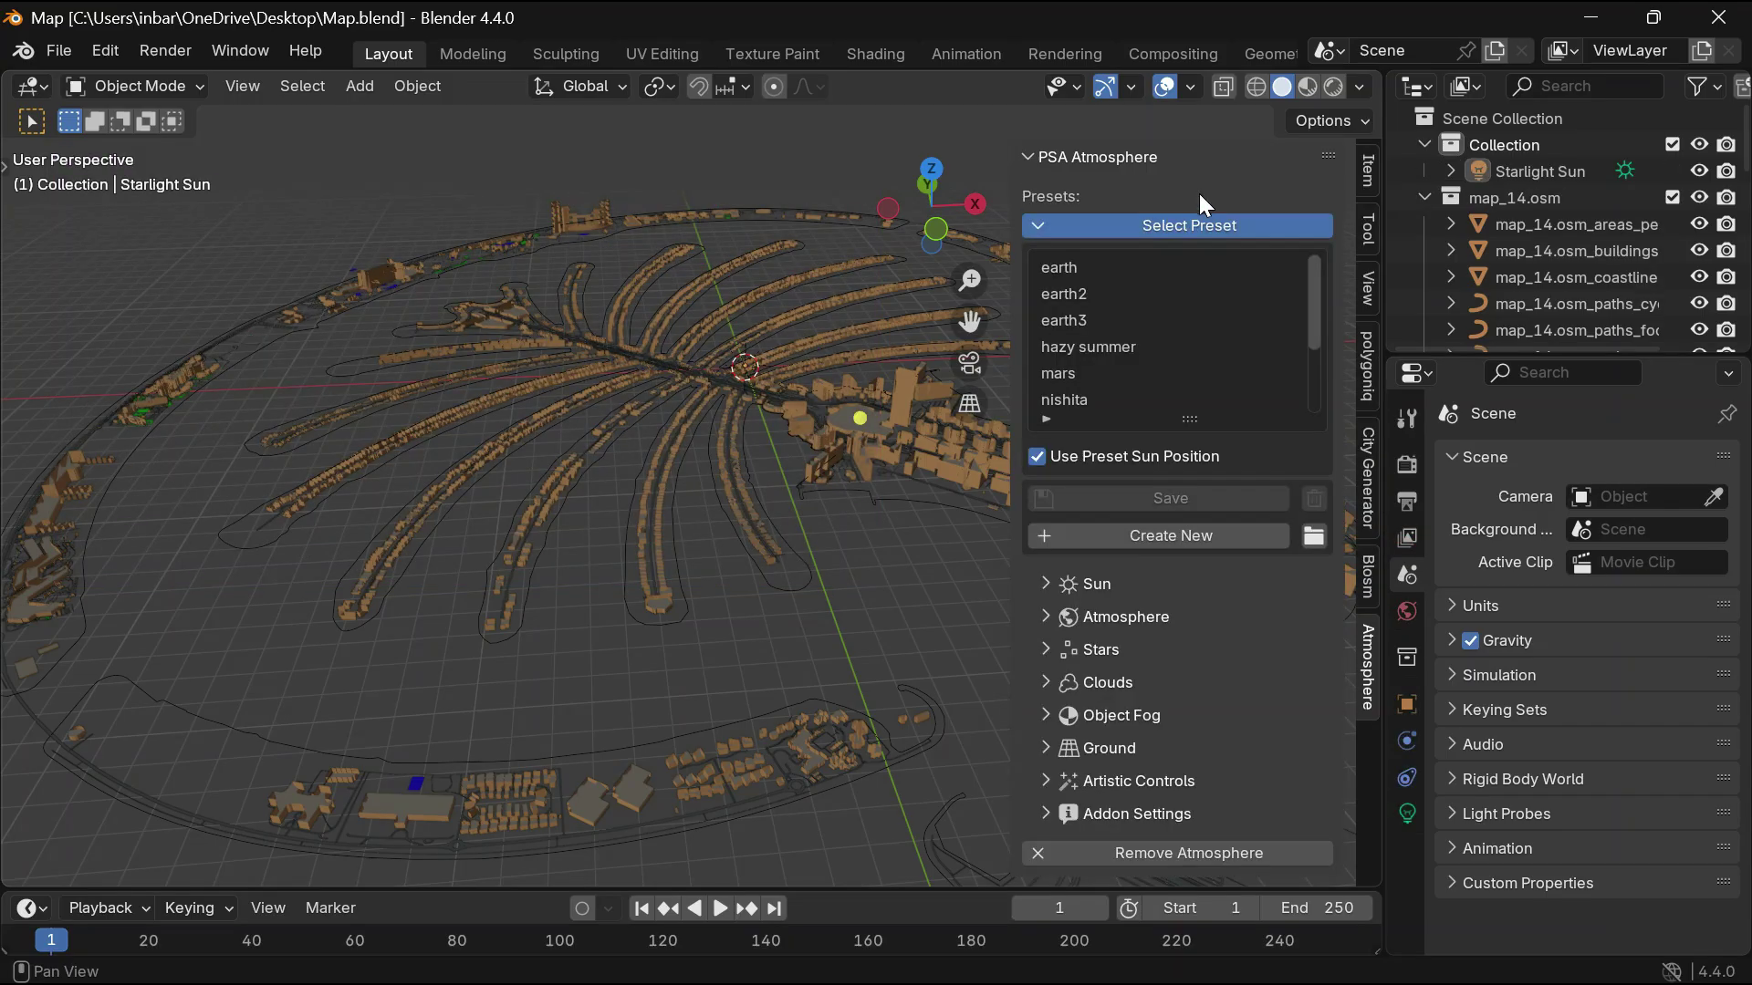
scroll(1109, 376, down, 3)
scroll(1109, 378, up, 1)
scroll(1108, 379, up, 2)
scroll(1110, 357, down, 2)
scroll(1110, 359, down, 2)
scroll(1109, 358, up, 4)
Step: Turn off viewport overlays, preview in Rendered shading, and orbit to a level horizon over the island
click(1165, 88)
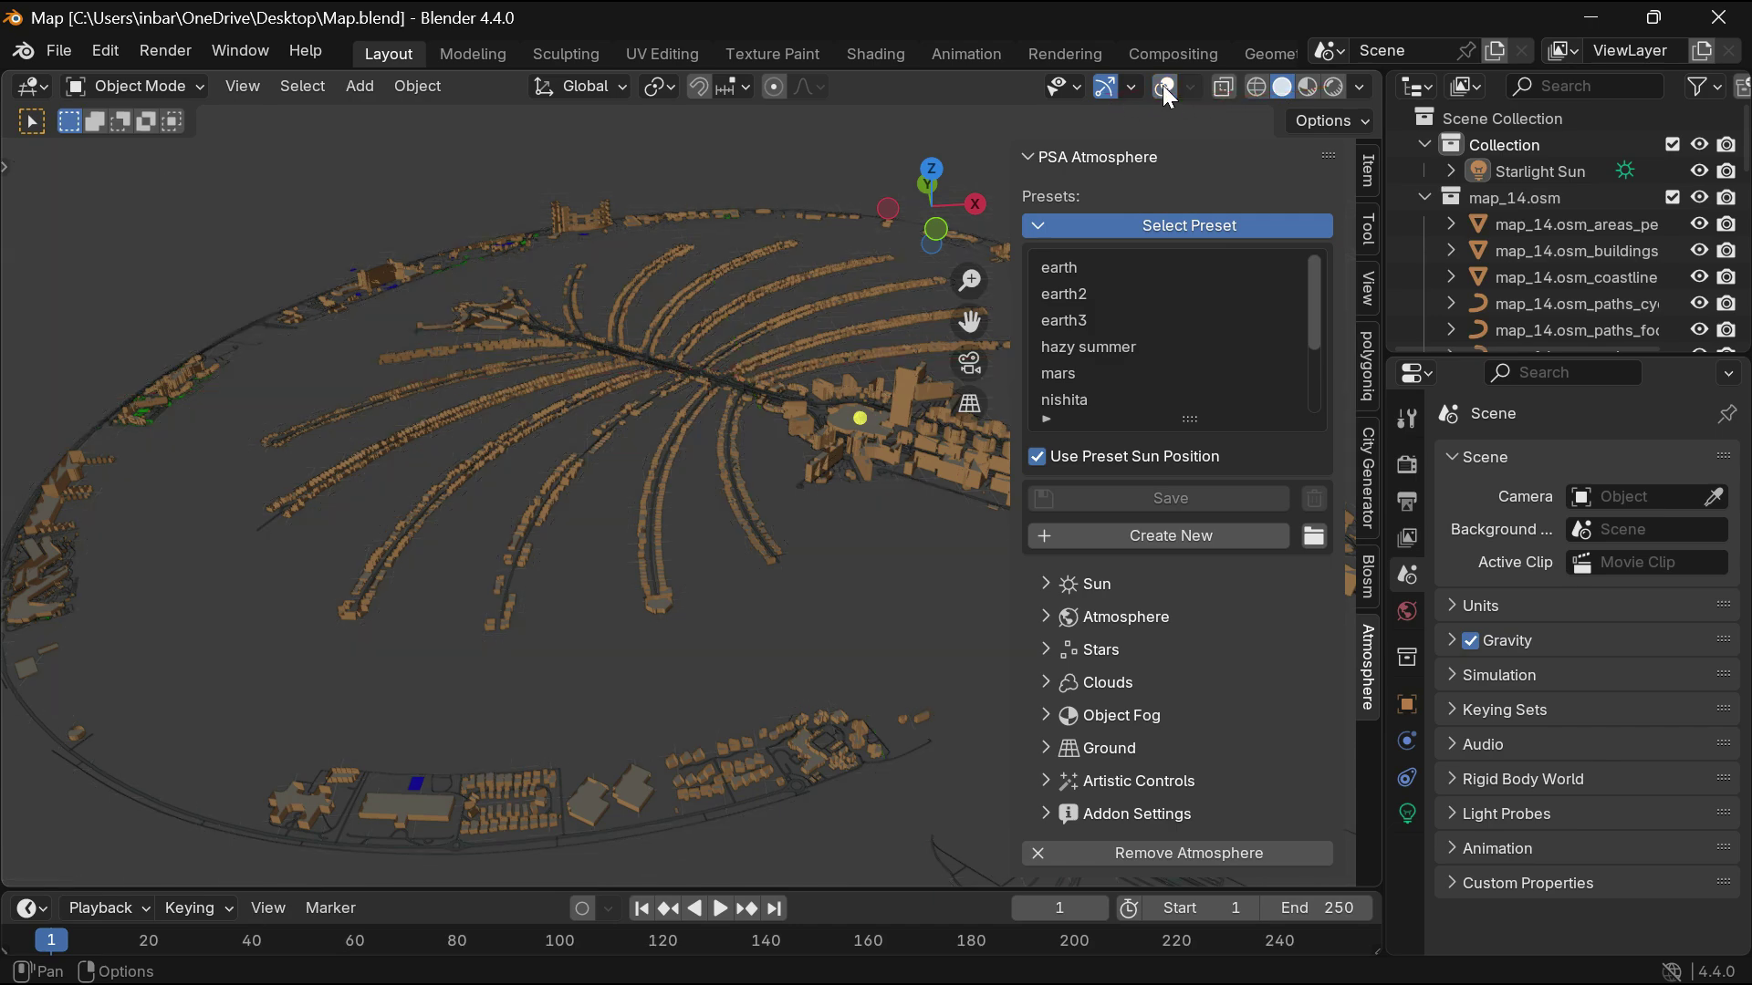
click(1337, 86)
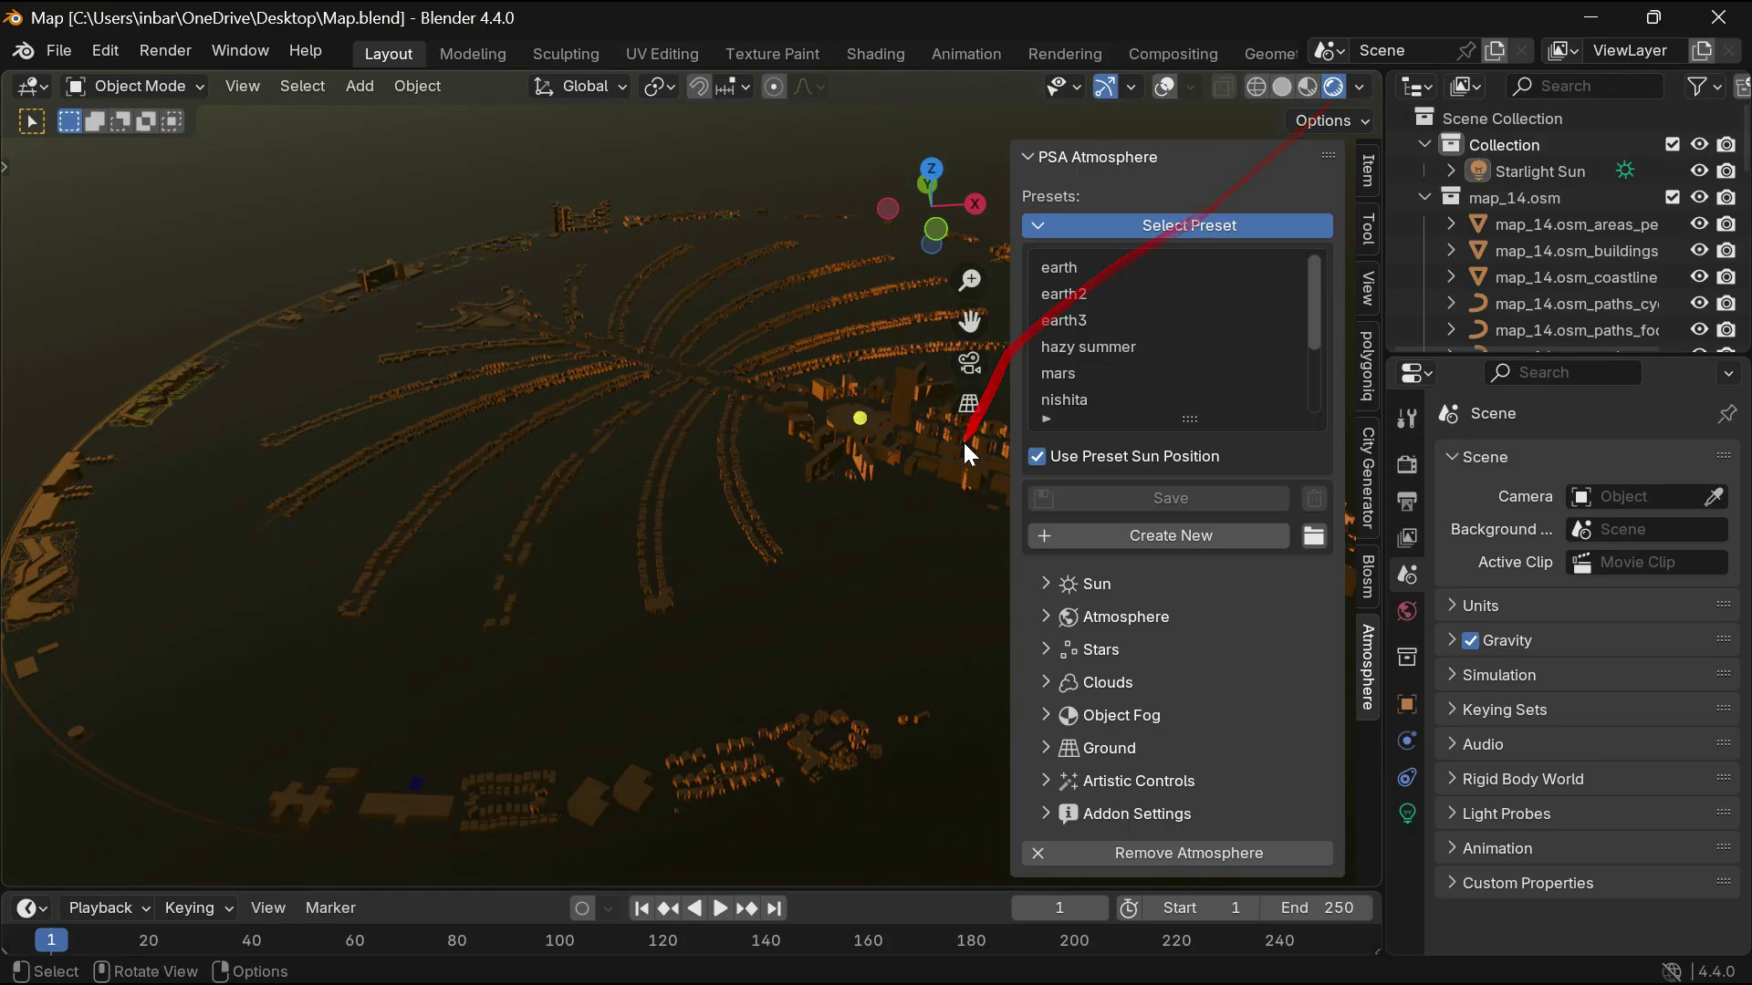
key(n)
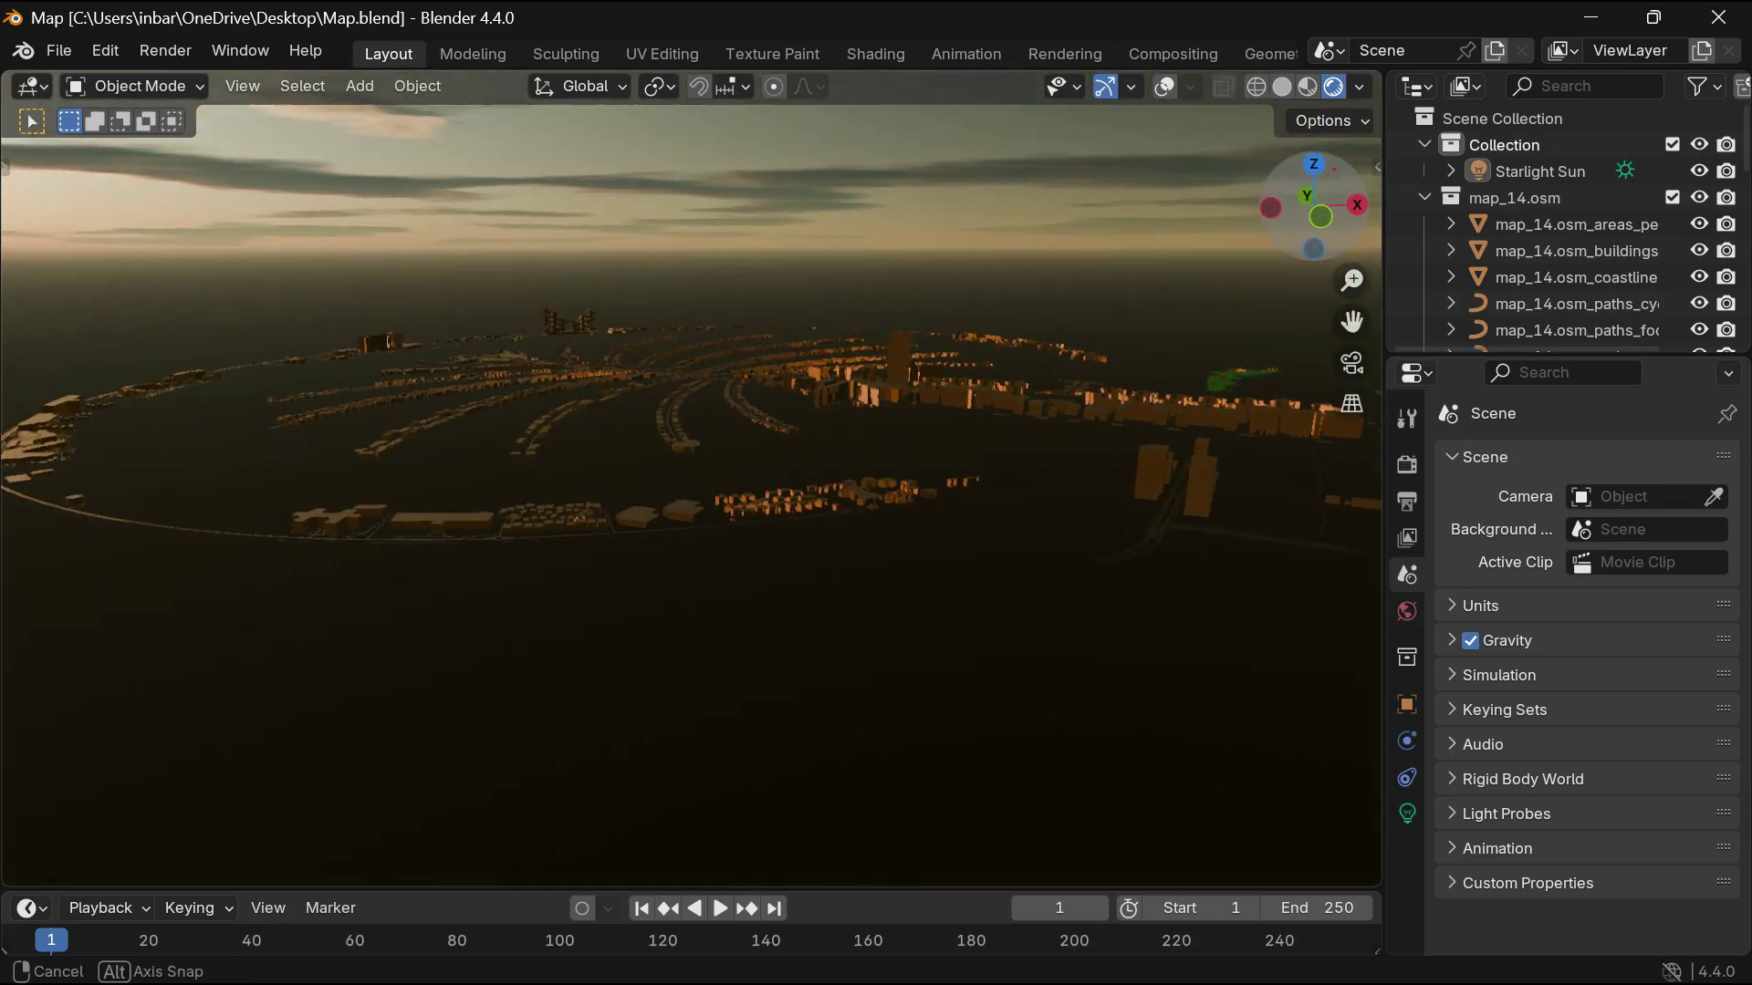
drag(859, 418, 877, 344)
mouse_move(1351, 321)
mouse_down()
mouse_move(866, 383)
mouse_move(931, 520)
mouse_up()
mouse_move(1325, 245)
mouse_down()
mouse_move(1323, 392)
mouse_move(1254, 302)
mouse_up()
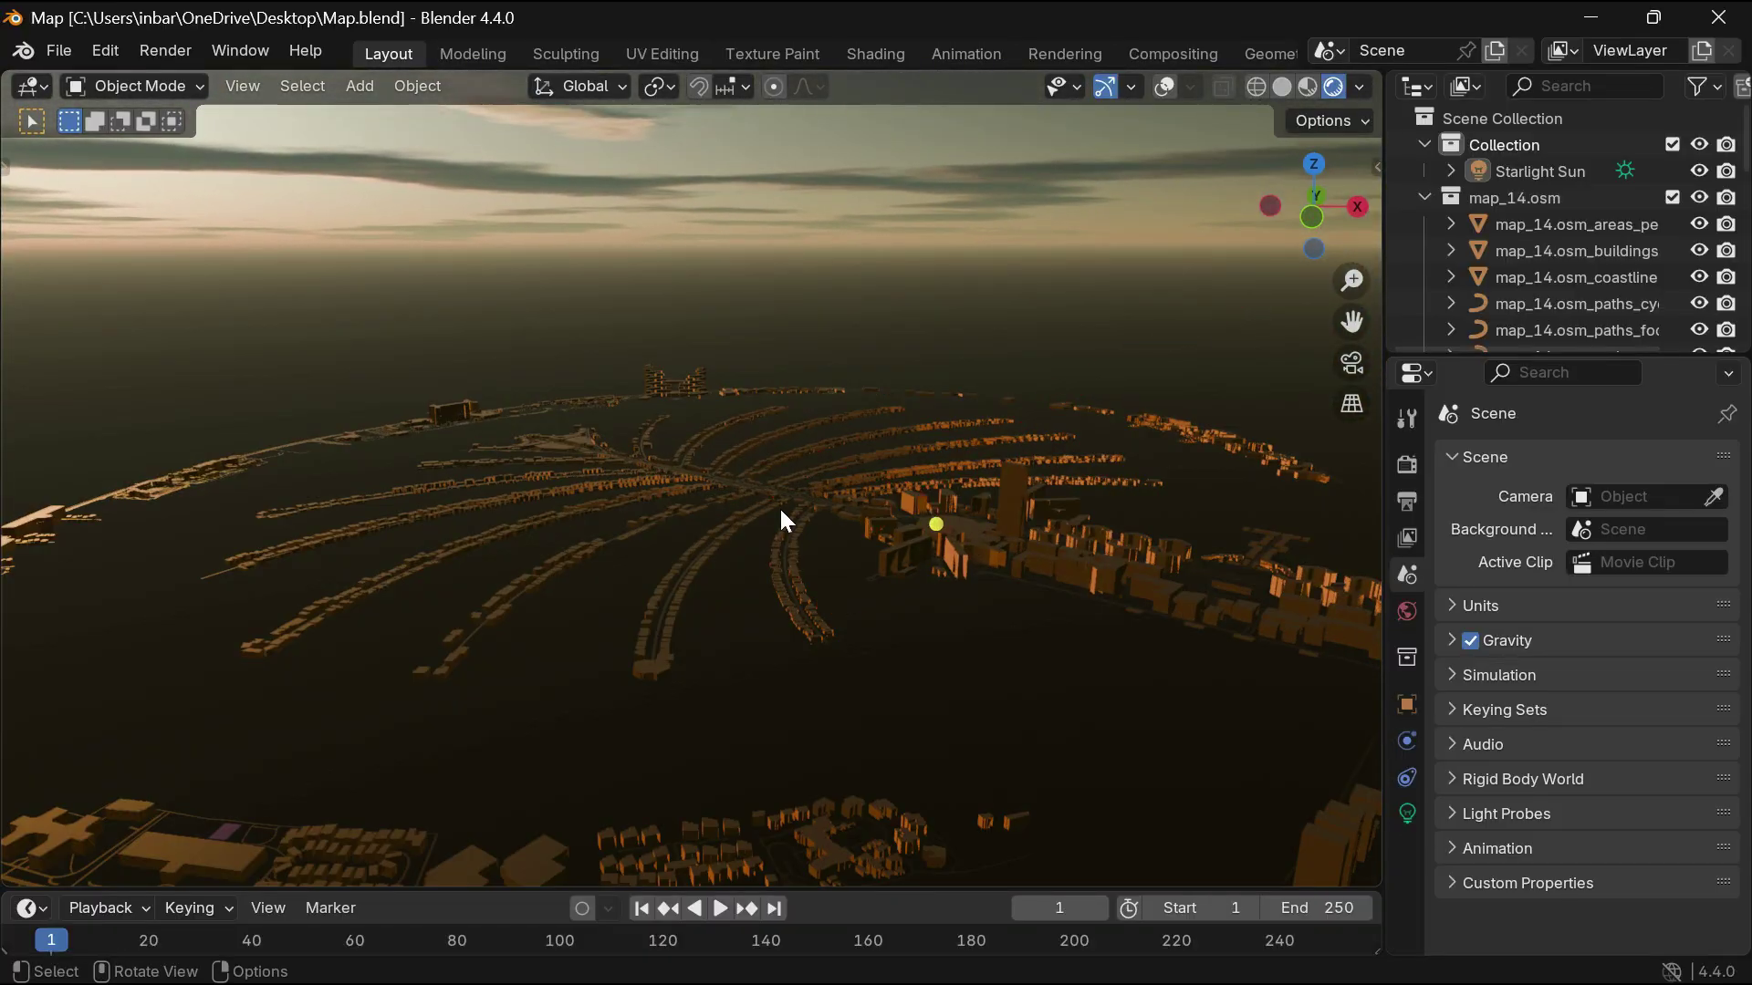
key(n)
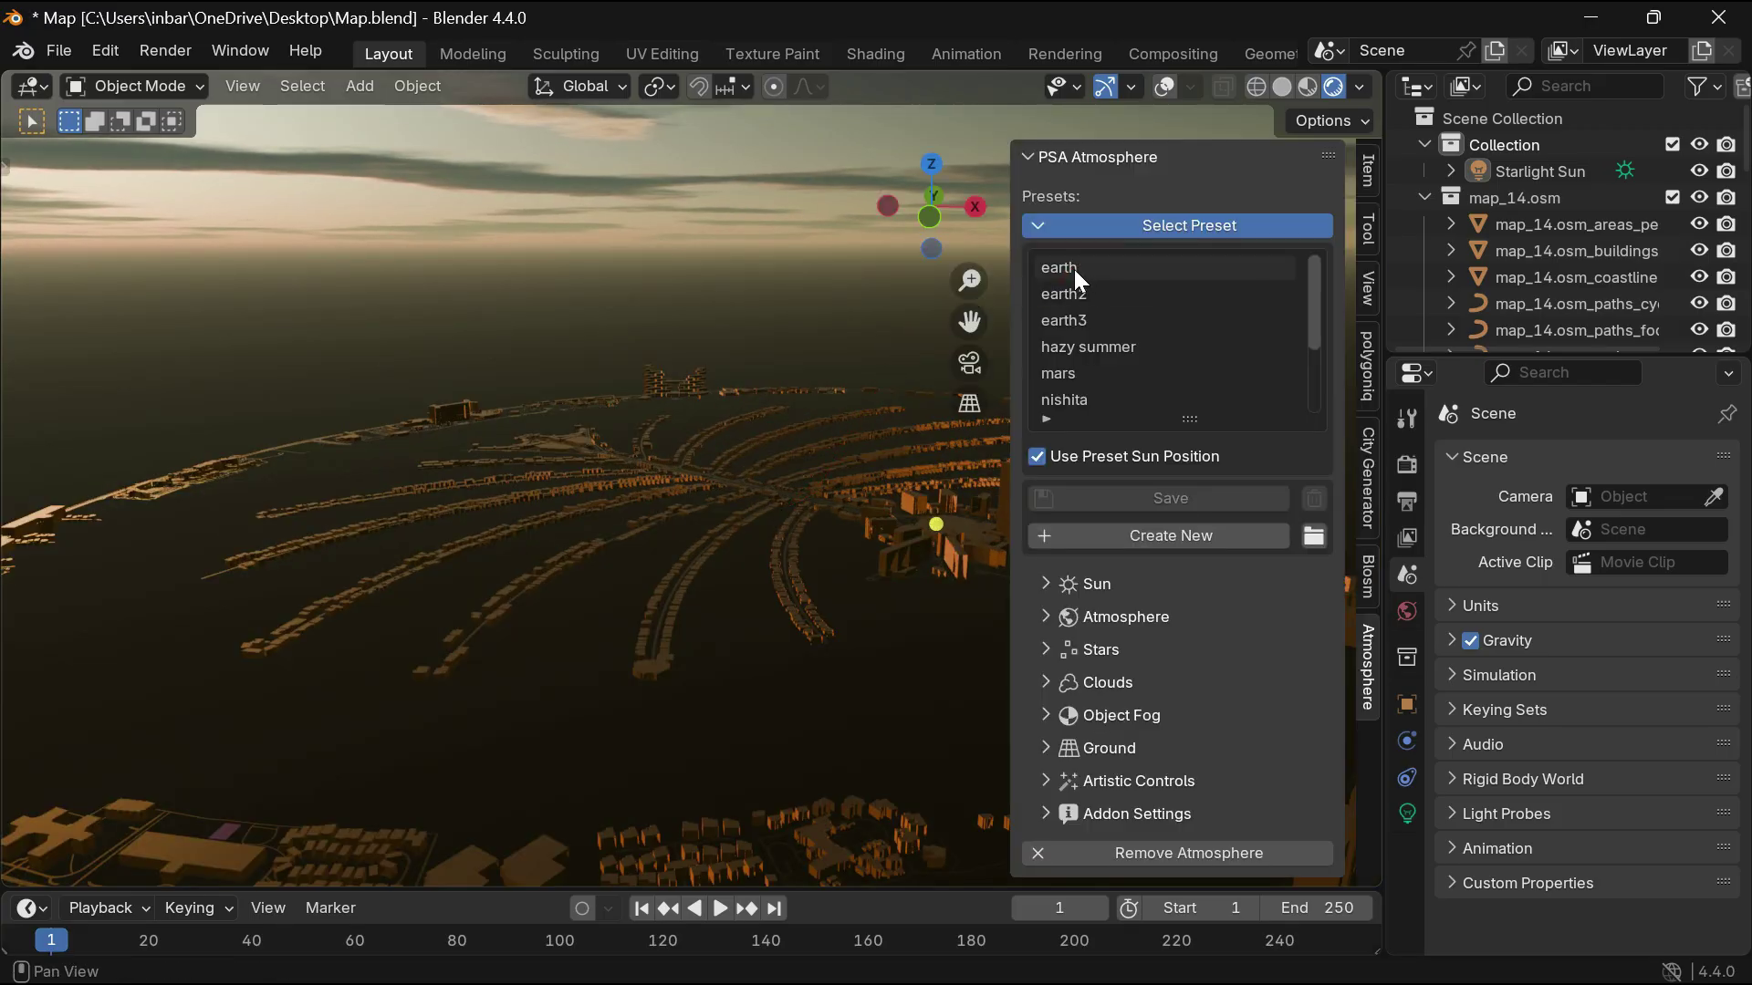
Step: Apply the Earth atmosphere preset to brighten the sunset sky and hide the sidebar
click(1167, 326)
key(n)
mouse_move(1318, 246)
mouse_down()
mouse_move(1277, 260)
mouse_move(1315, 265)
mouse_up()
key(n)
key(n)
Step: Shrink the properties and timeline areas to enlarge the viewport, then reframe the island
drag(1386, 498, 1733, 451)
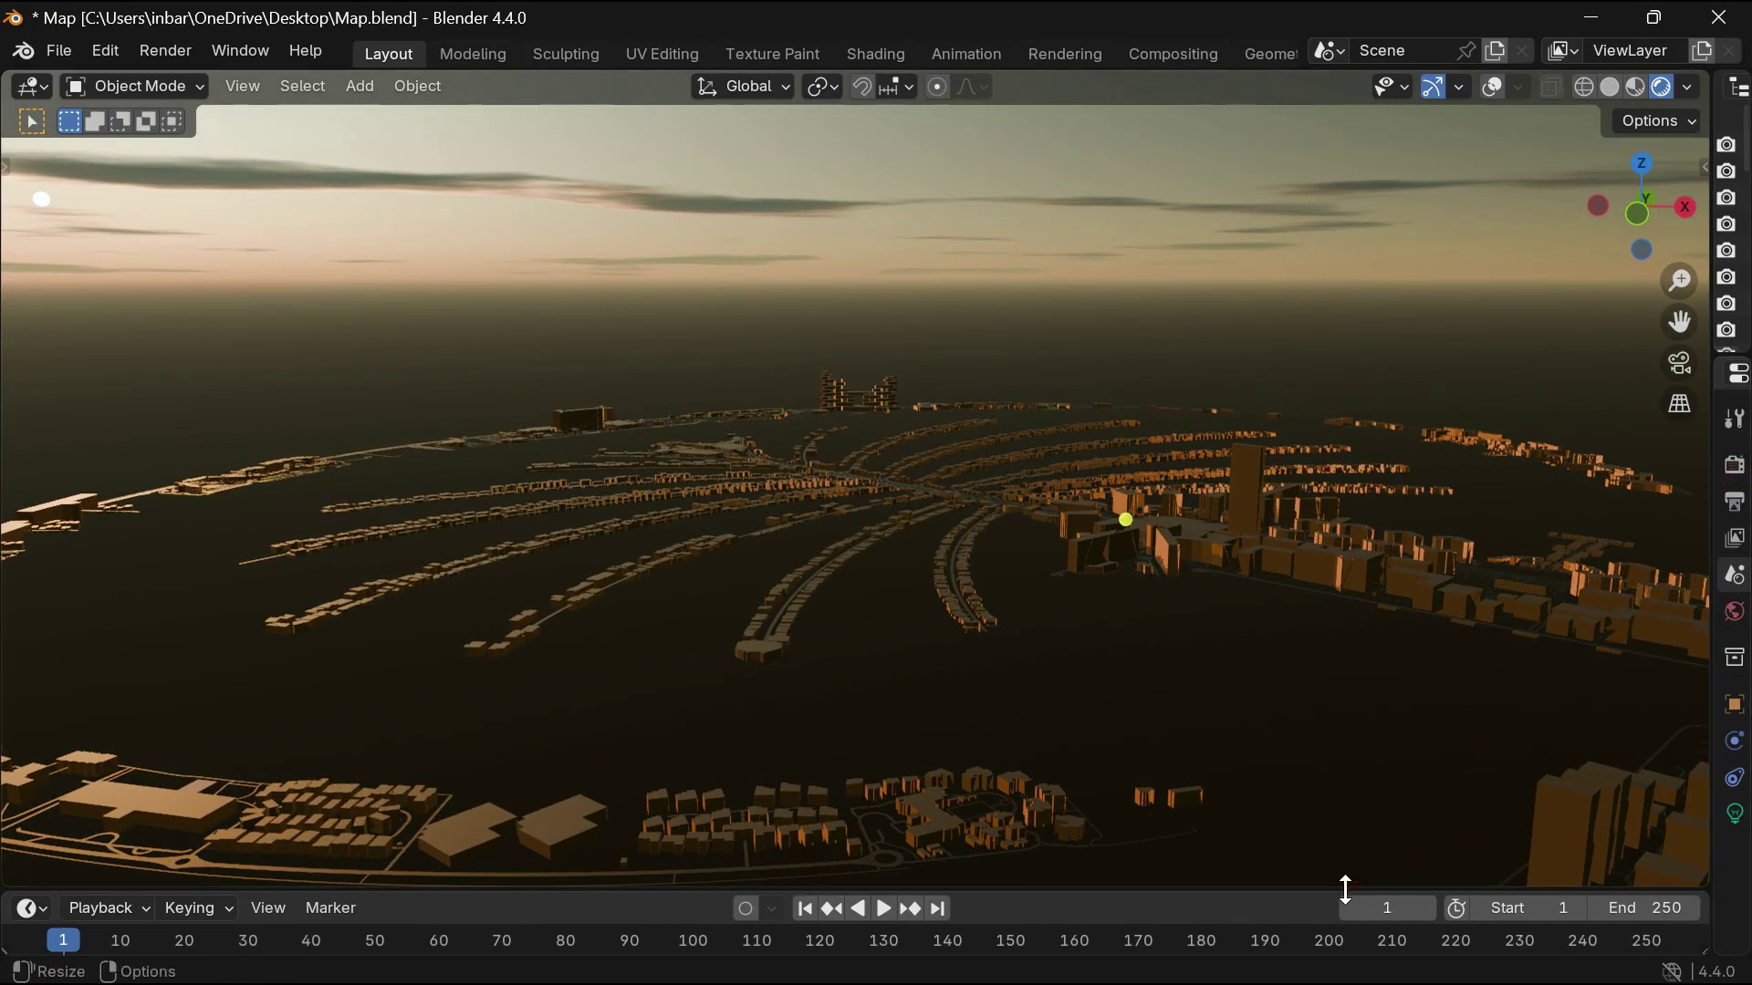
drag(1550, 890, 1550, 923)
drag(1642, 259, 1656, 274)
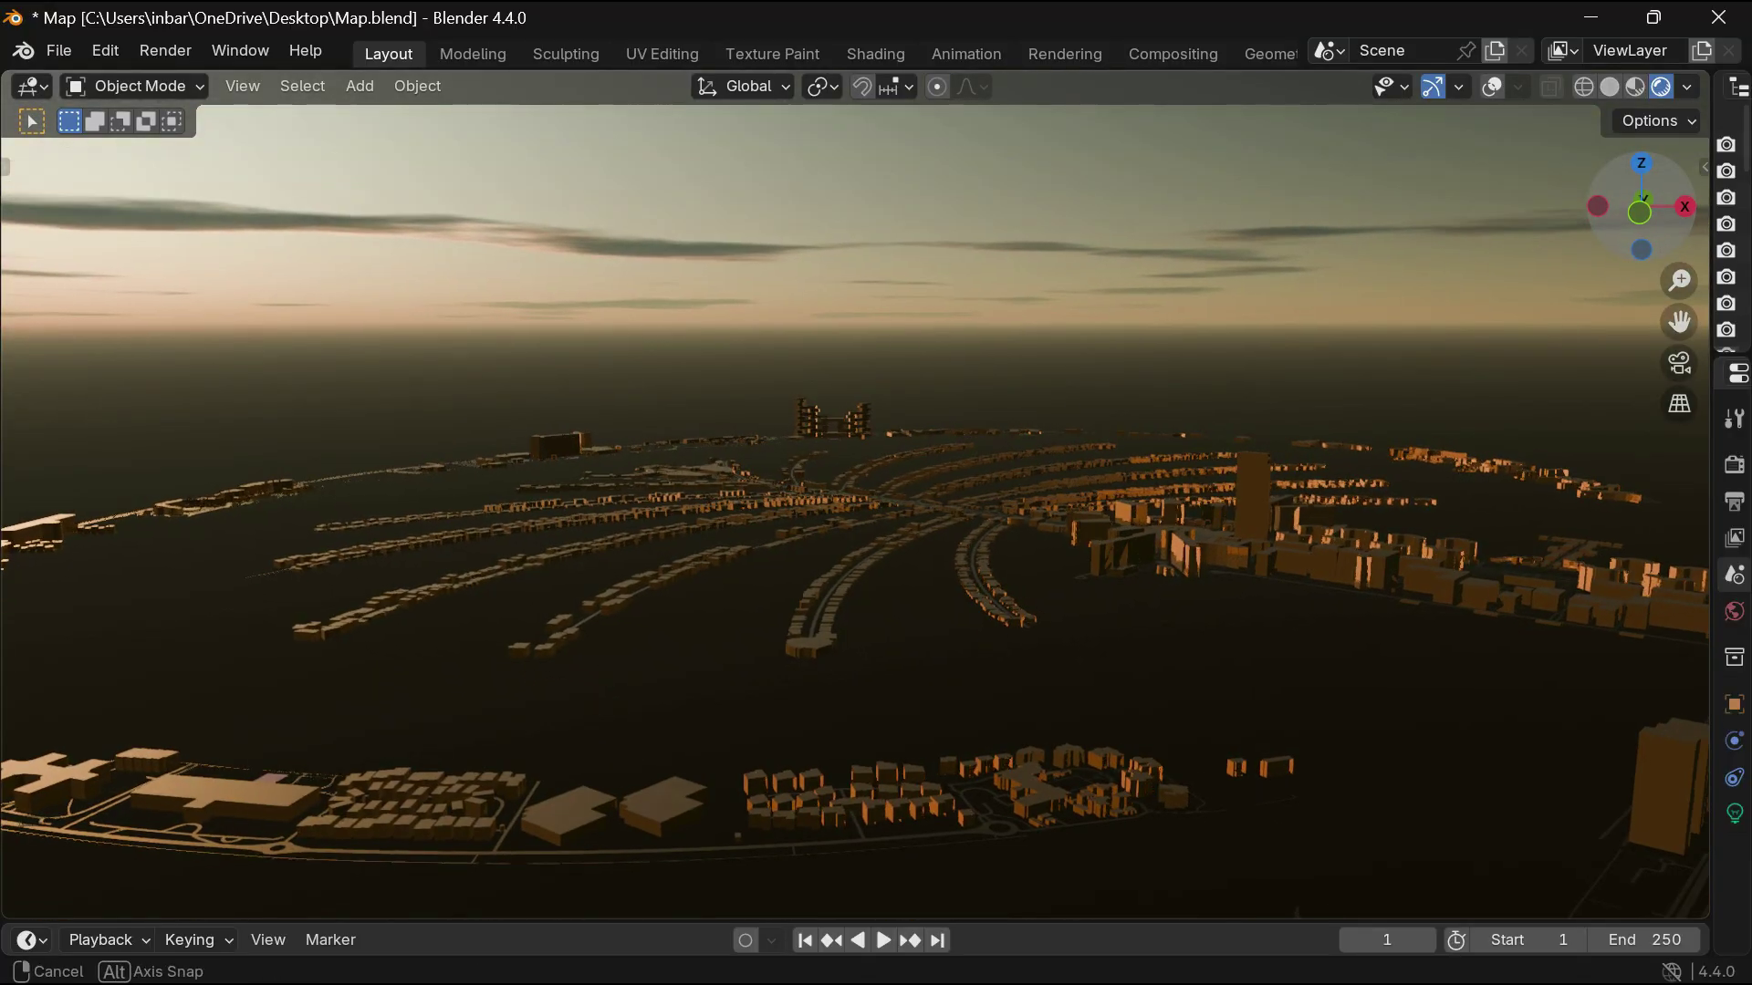
drag(1656, 274, 1482, 390)
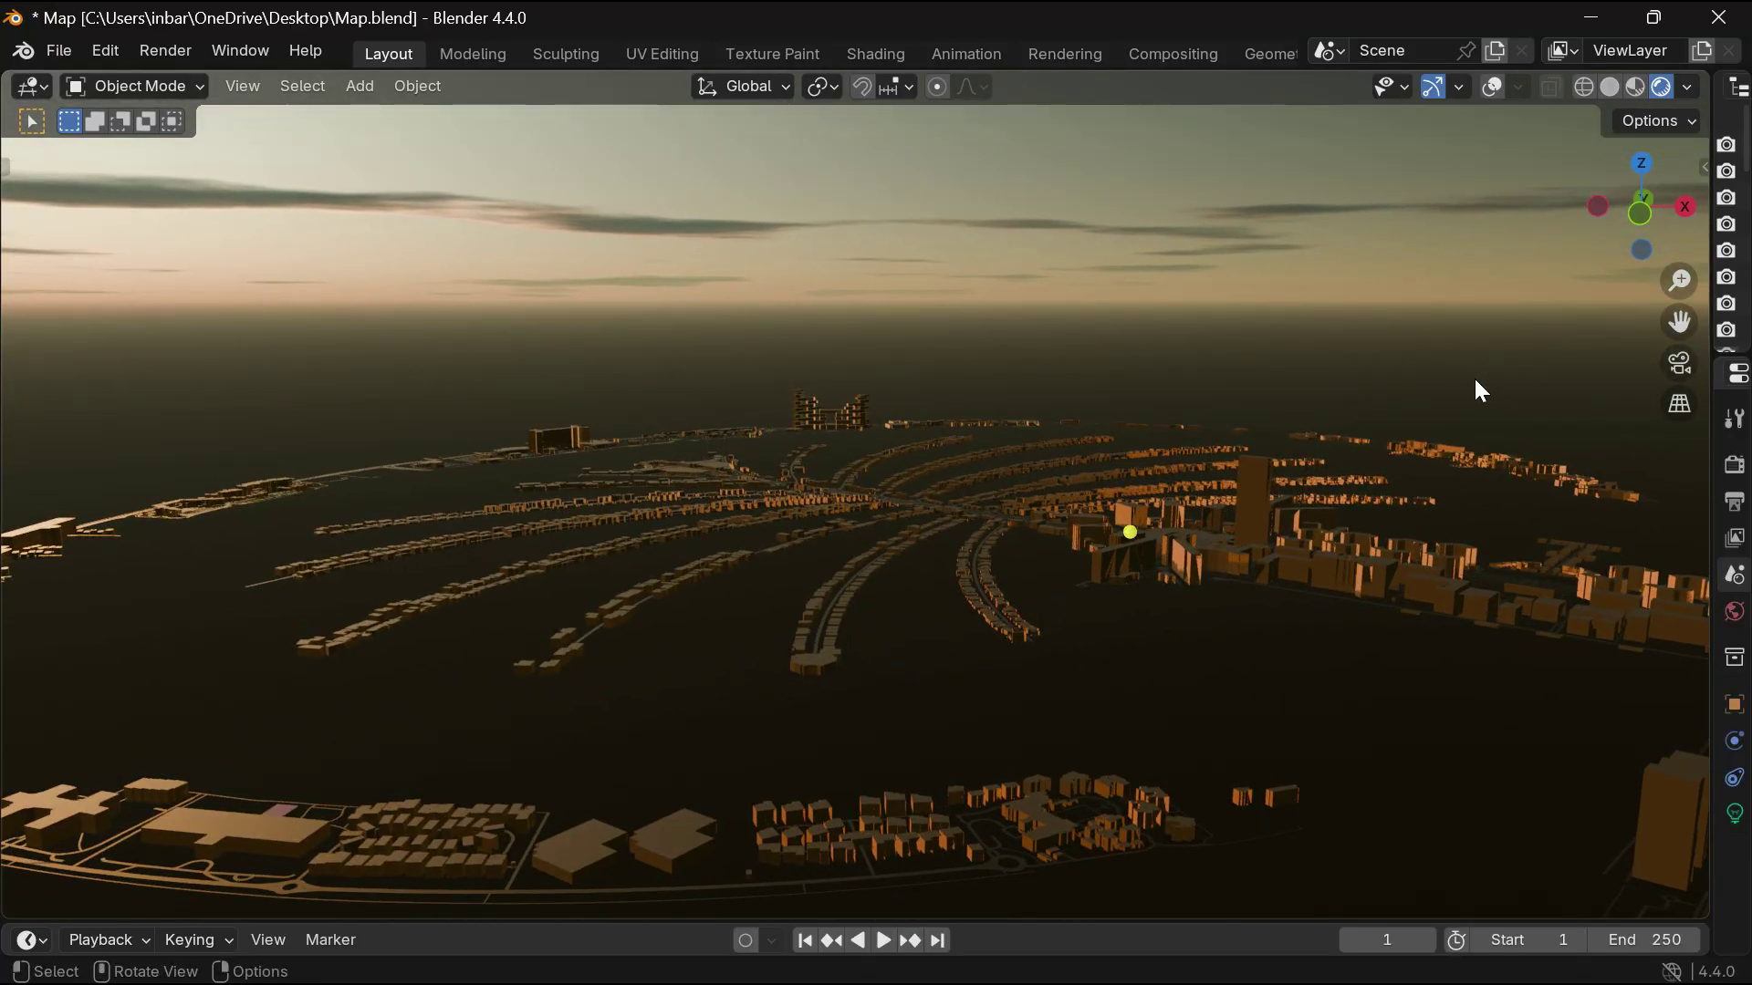